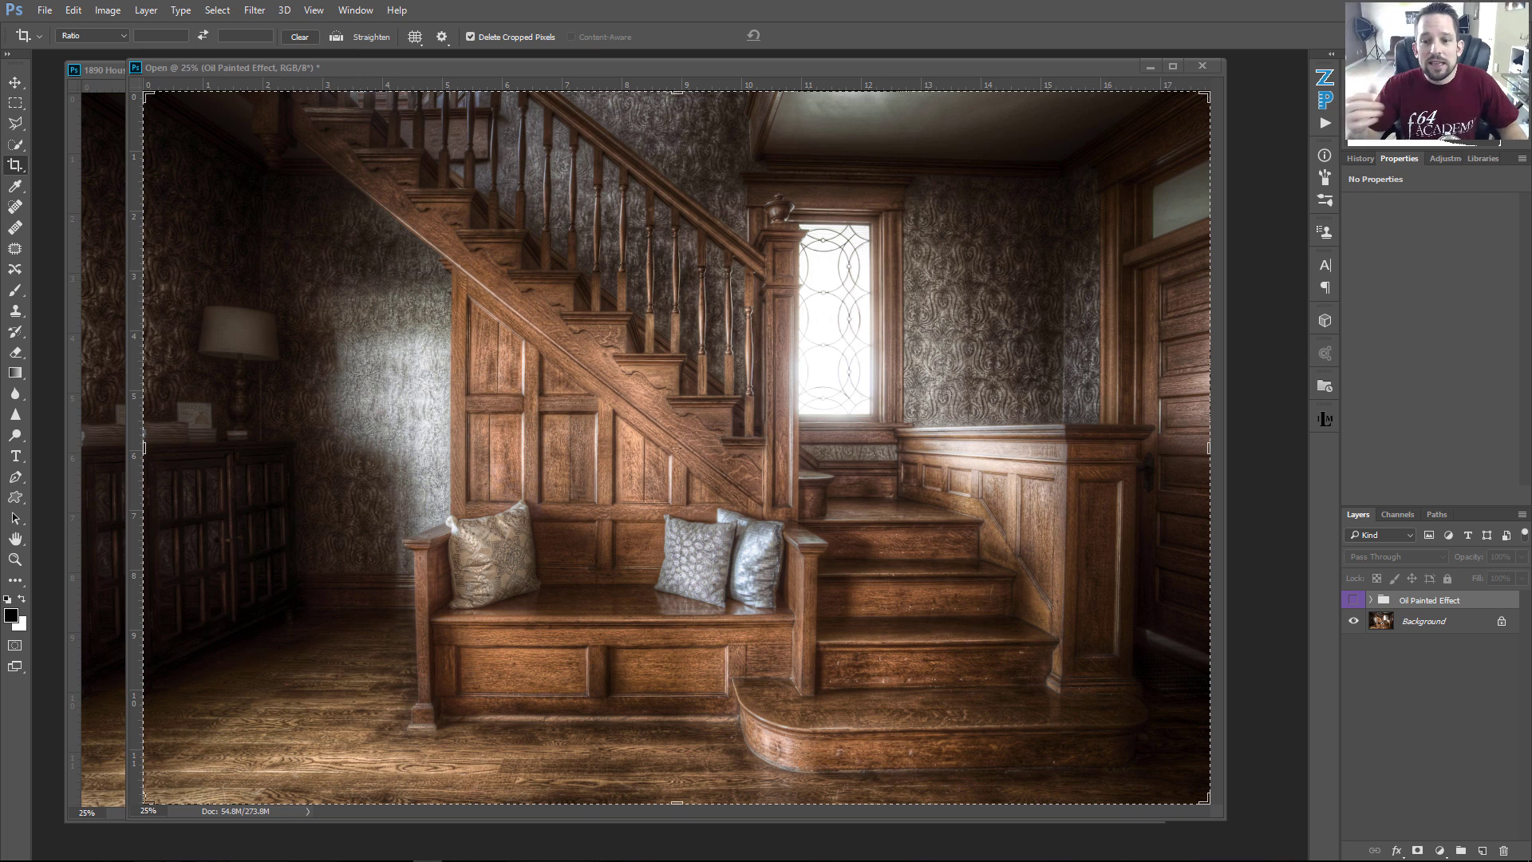
# - Toggle the visibility of the Oil Painted Effect group to compare the painted look with the original photo
pyautogui.click(1355, 600)
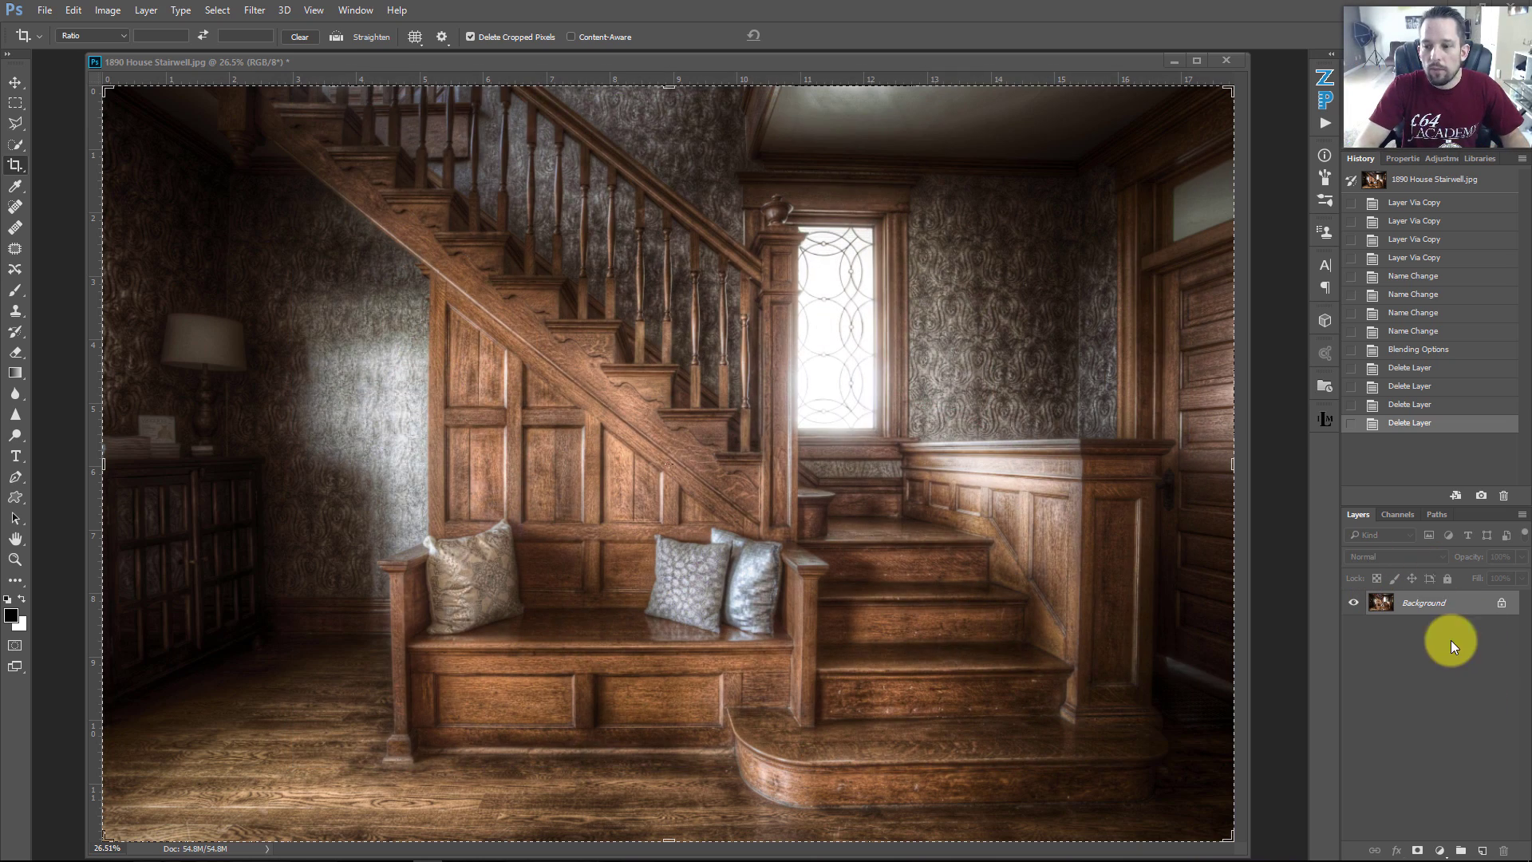
# - Duplicate the Background layer of the stairwell photo and start the Oil Paint filter on the copy
pyautogui.hotkey('ctrl', 'j')
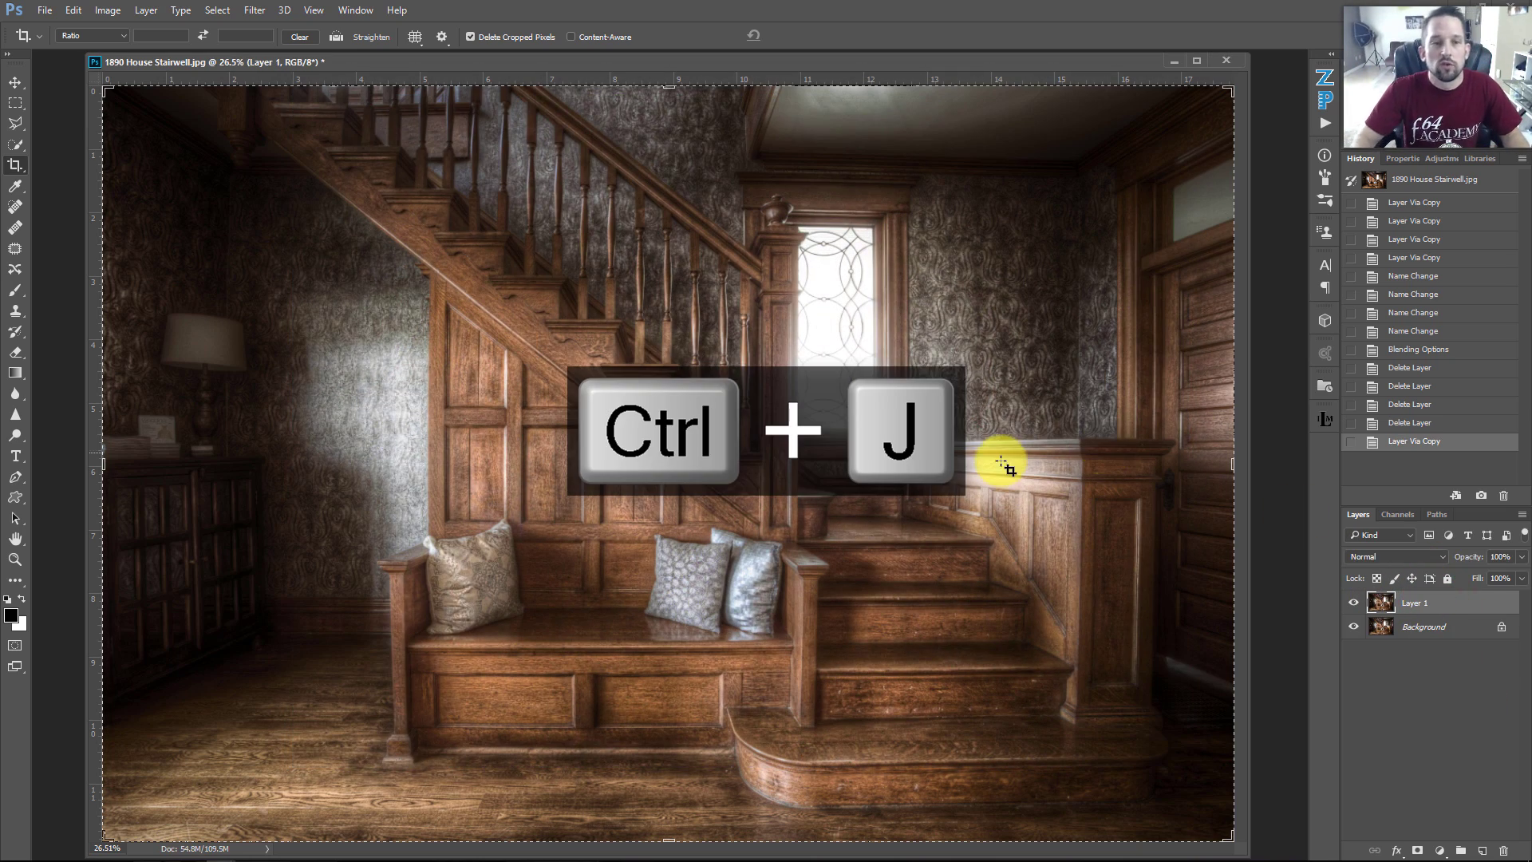
pyautogui.click(255, 10)
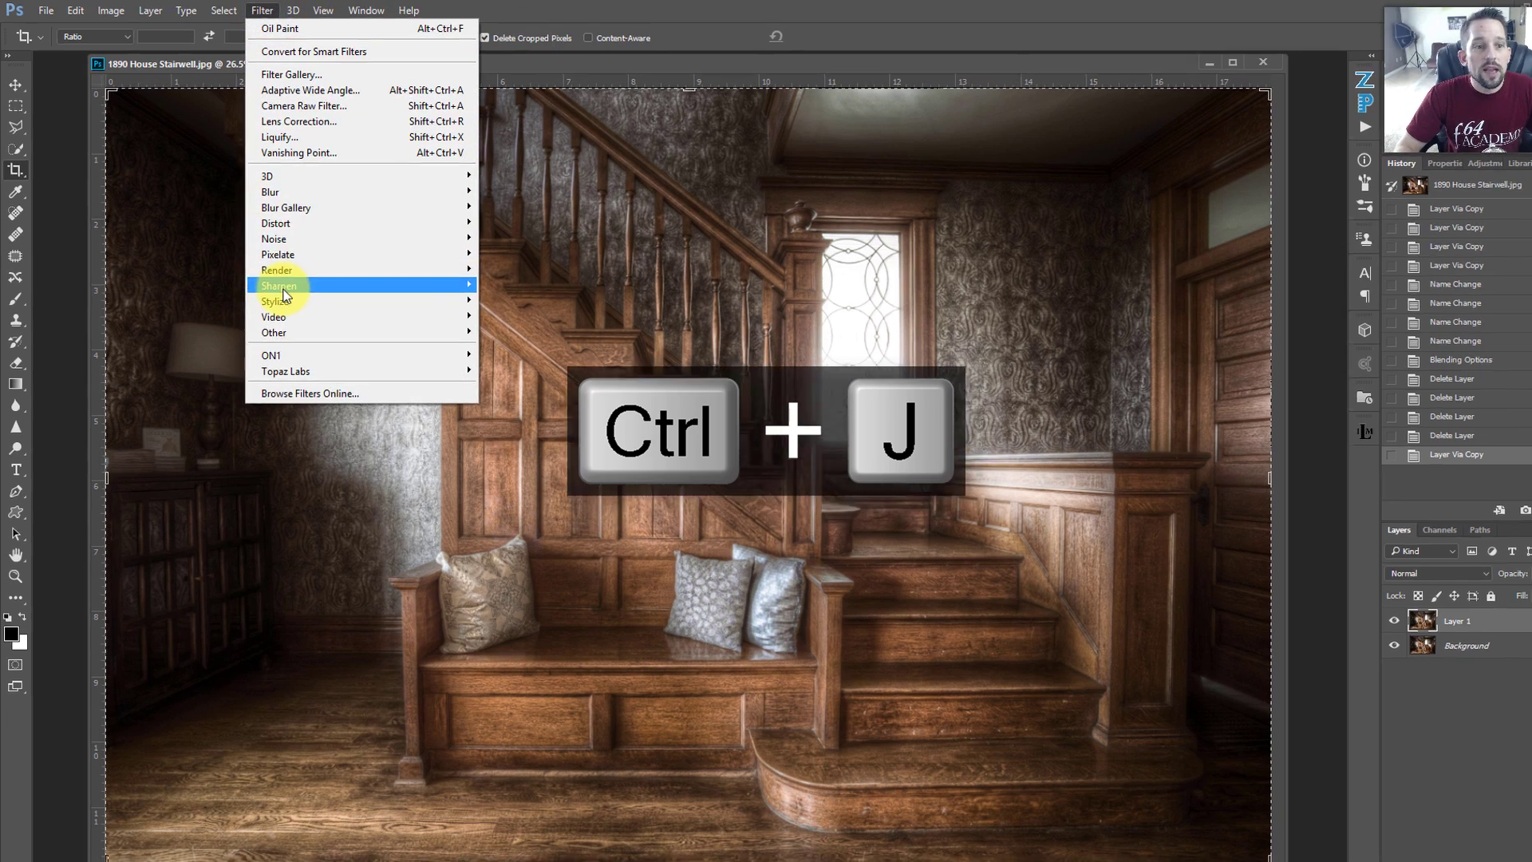
pyautogui.moveTo(280, 301)
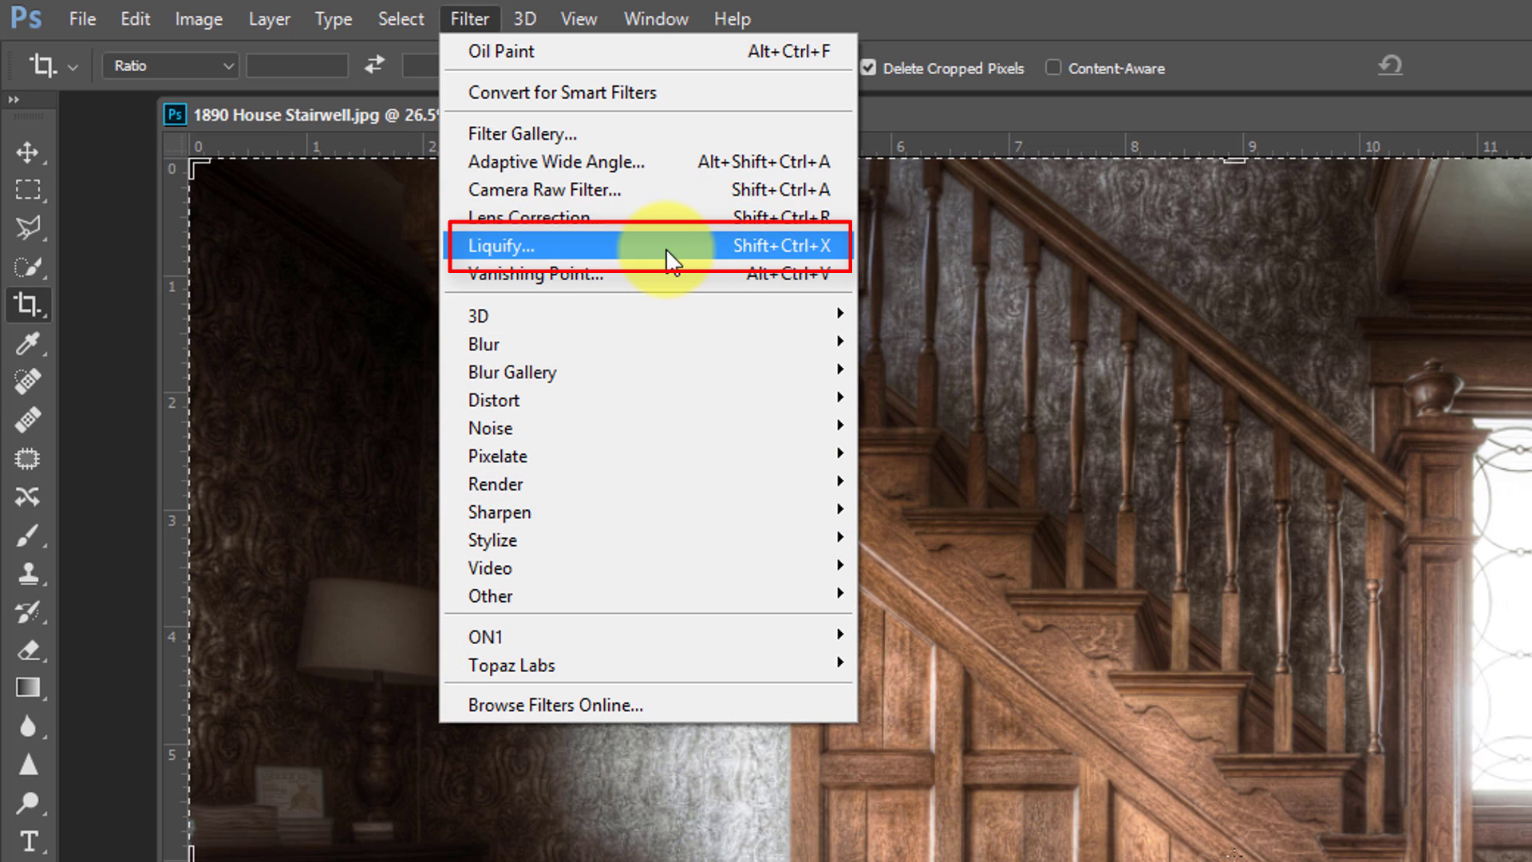
pyautogui.moveTo(577, 514)
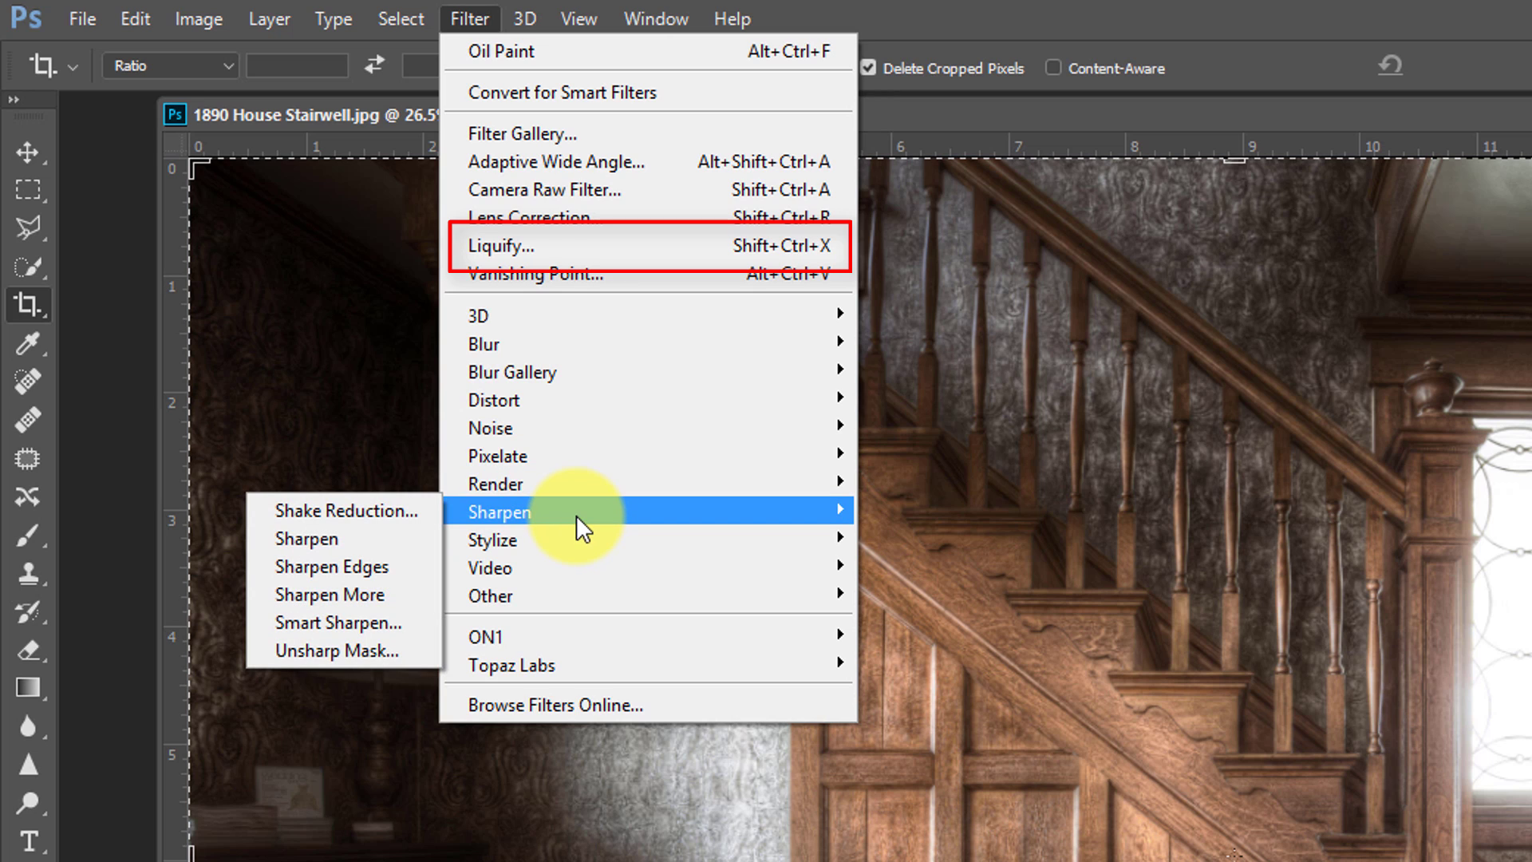
pyautogui.moveTo(548, 487)
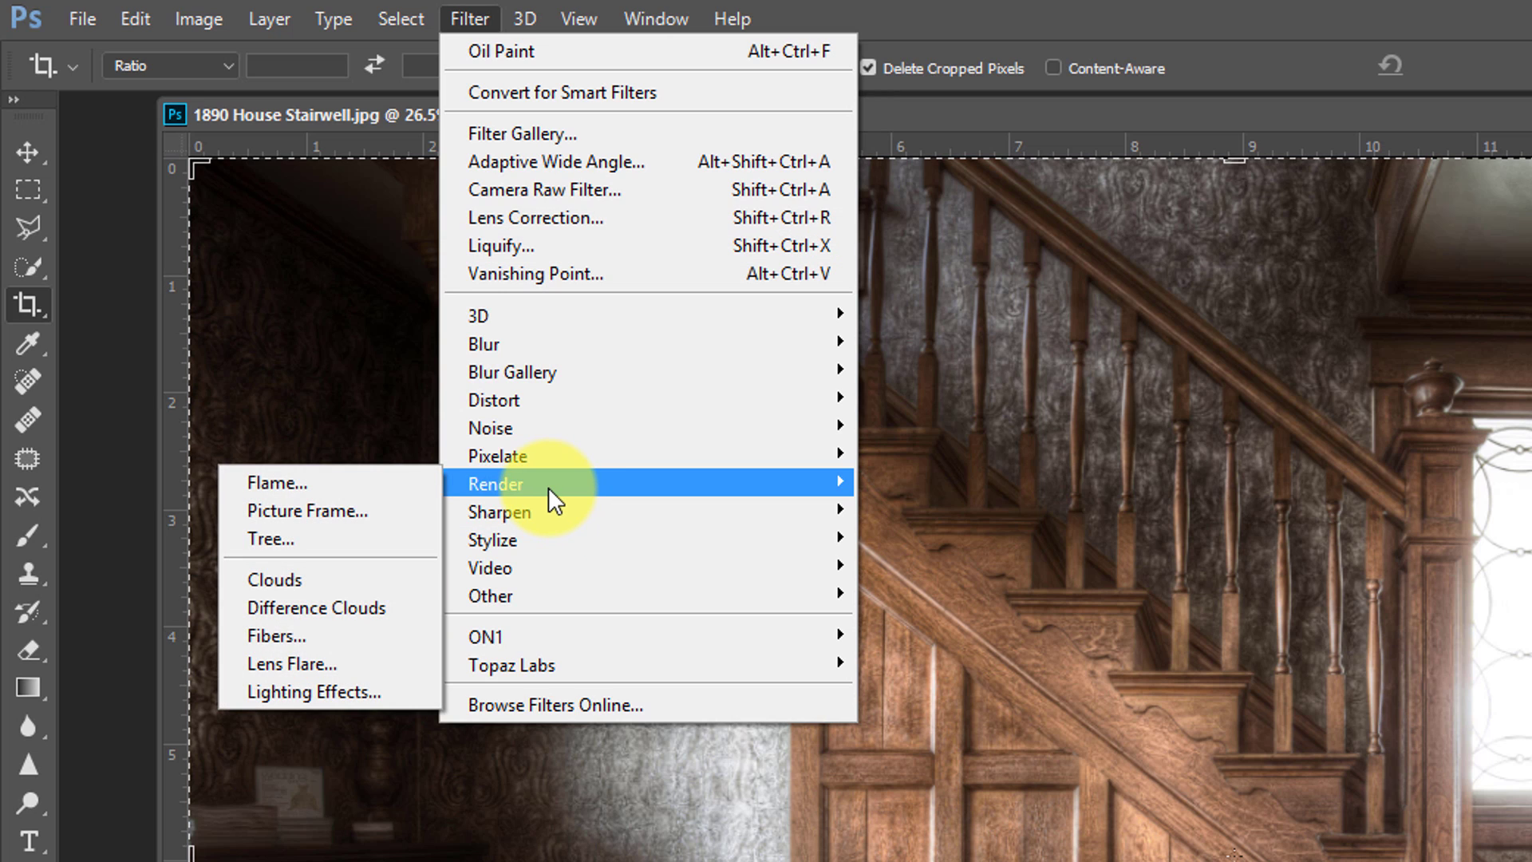
pyautogui.moveTo(502, 546)
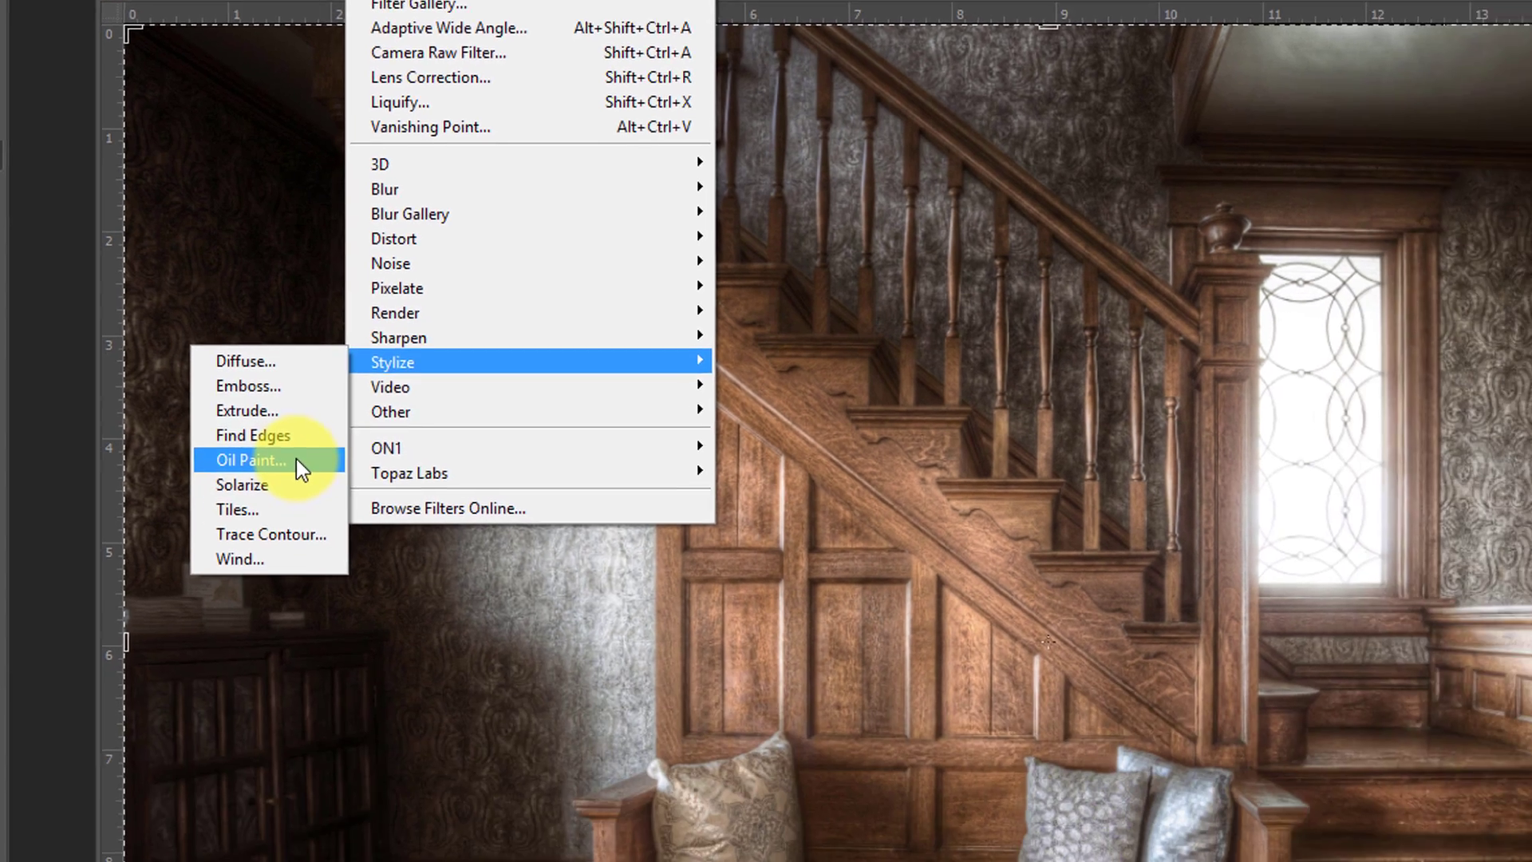
pyautogui.click(385, 648)
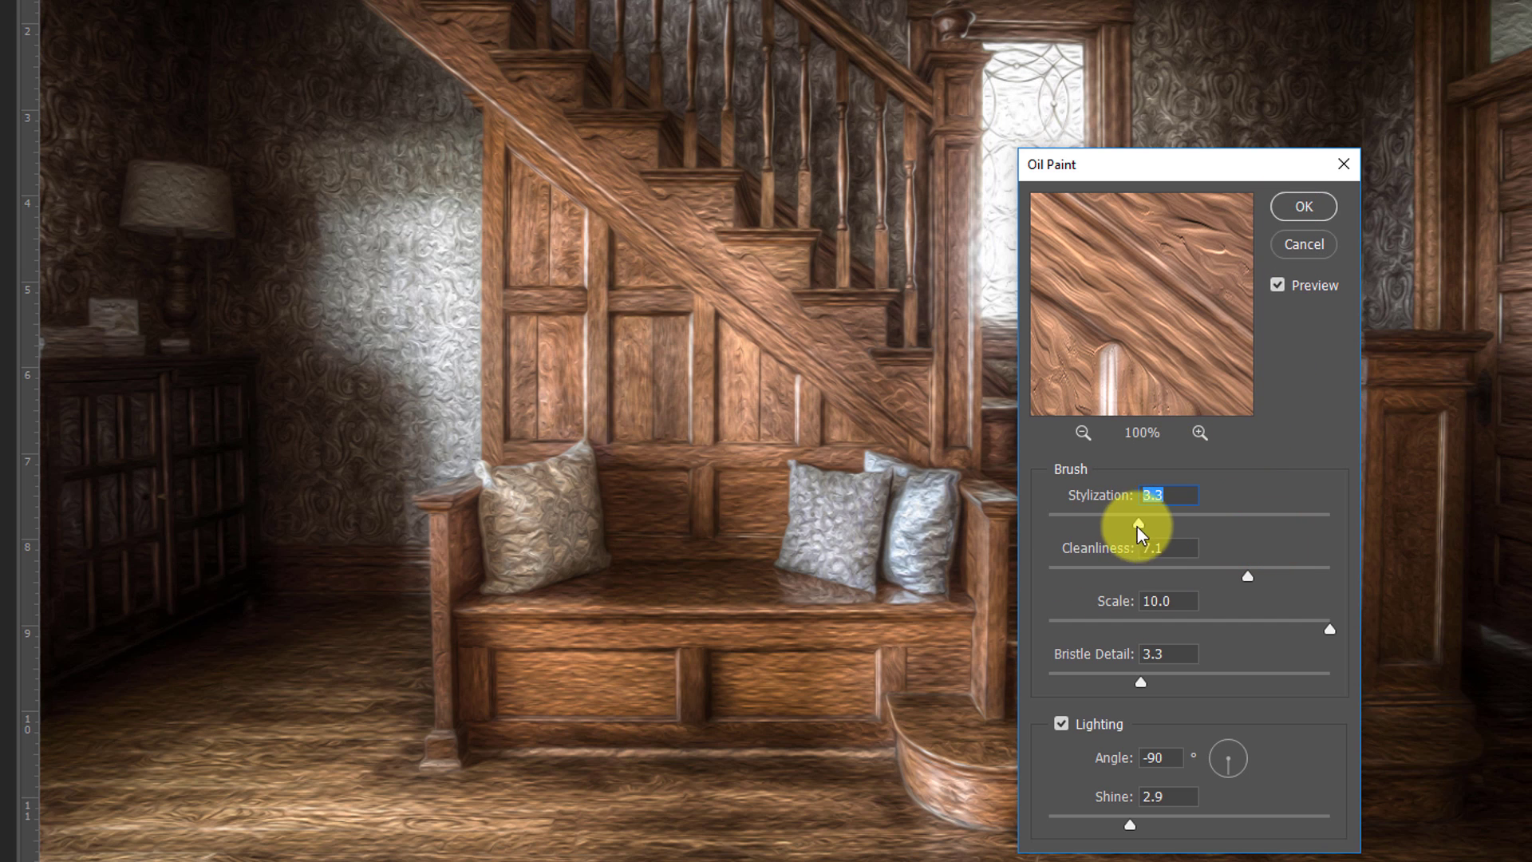
# - Try low and high brush Stylization and Cleanliness for the Oil Paint filter, ending with both at 10.0
pyautogui.moveTo(1138, 523); pyautogui.dragTo(1036, 533)
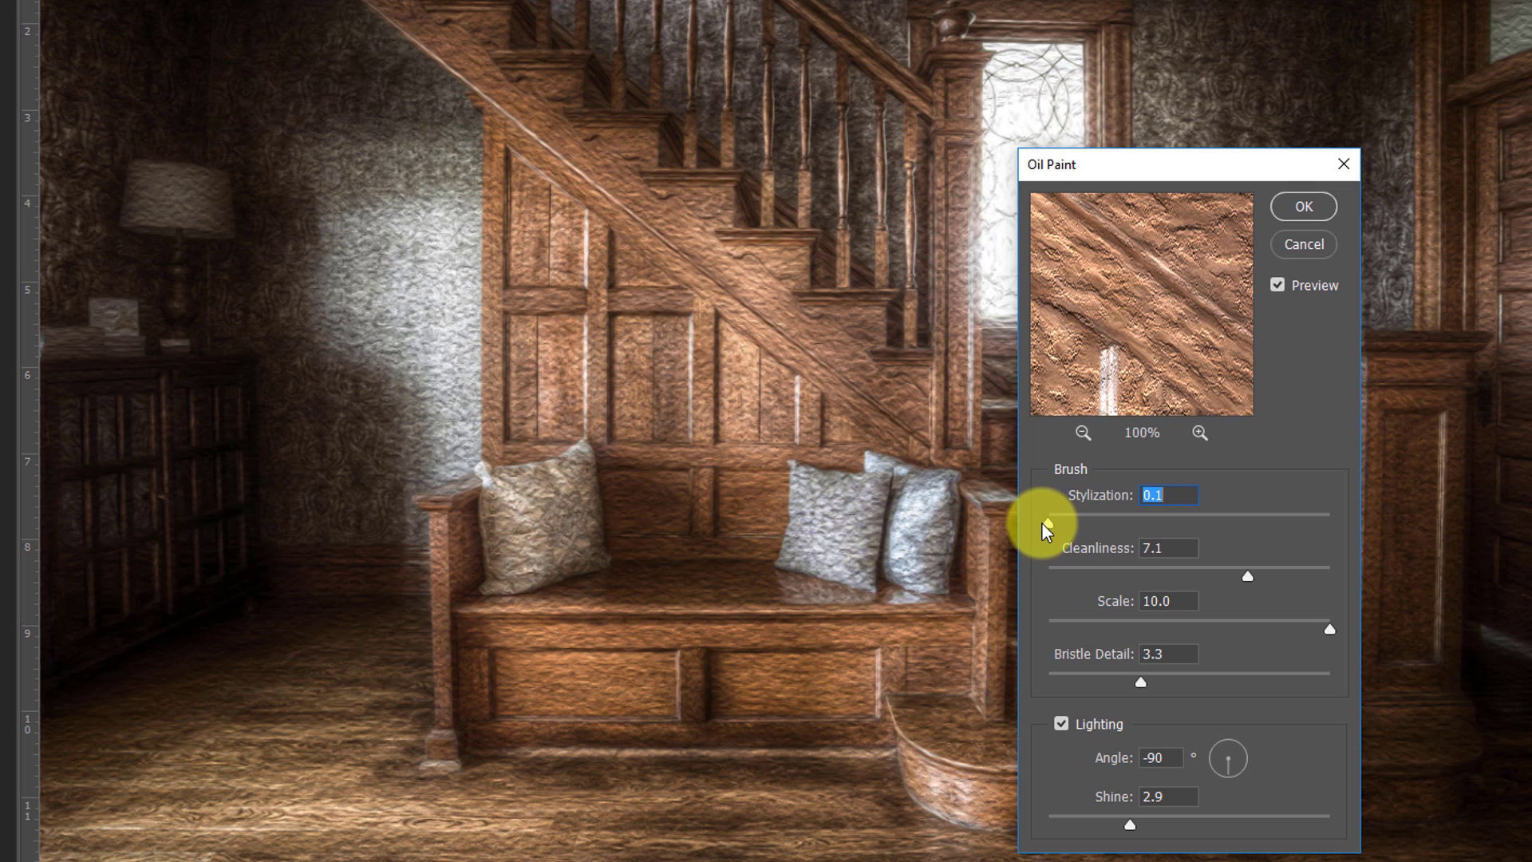
pyautogui.moveTo(1043, 520); pyautogui.dragTo(1327, 513)
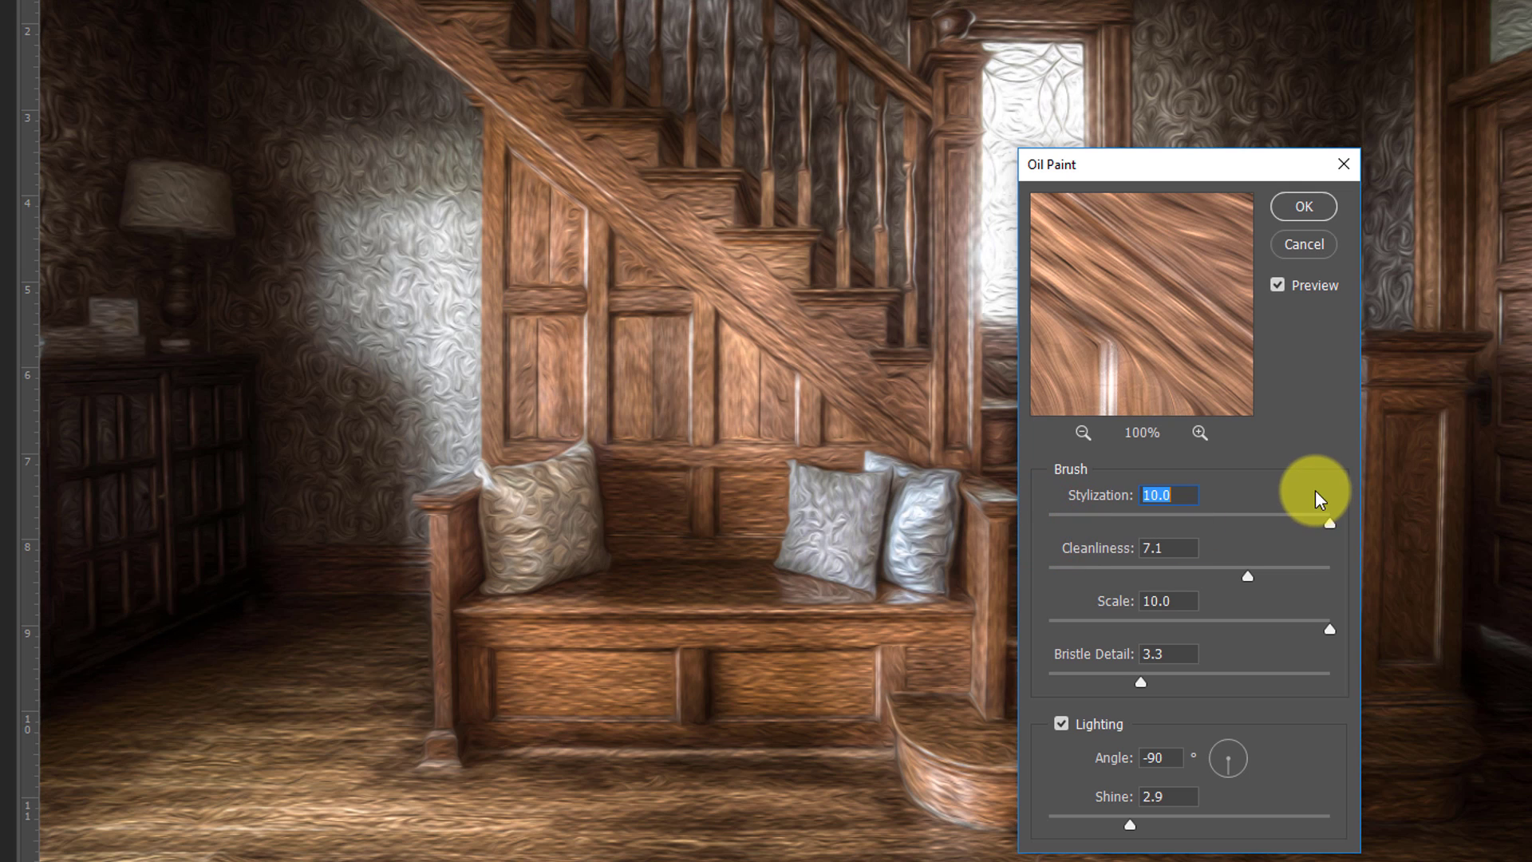
pyautogui.moveTo(1222, 573); pyautogui.dragTo(1032, 567)
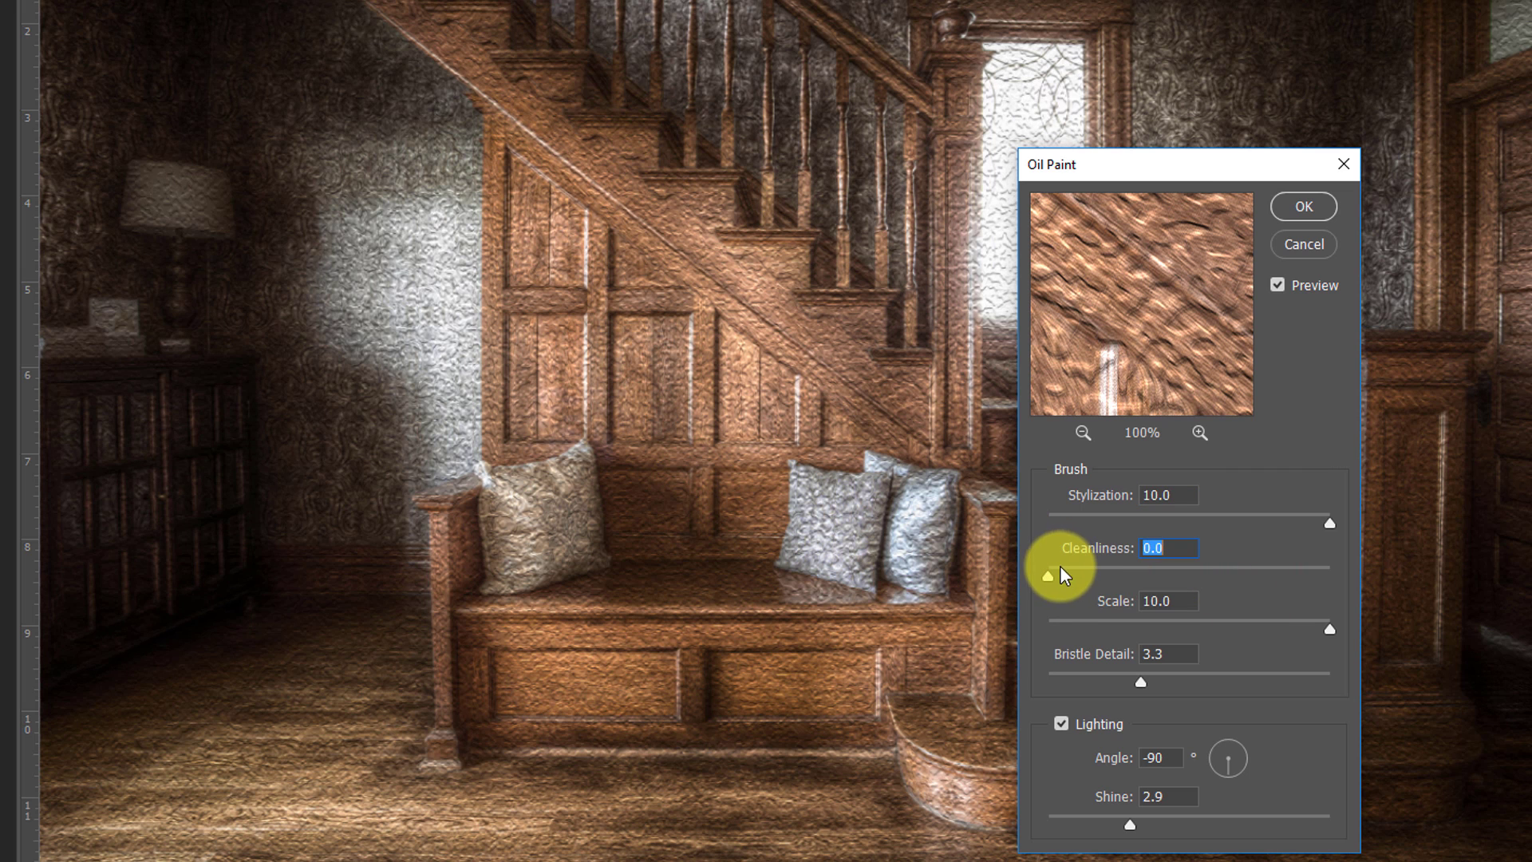
pyautogui.click(1048, 576)
pyautogui.moveTo(1311, 585)
pyautogui.mouseDown()
pyautogui.moveTo(1329, 560)
pyautogui.moveTo(1314, 578)
pyautogui.mouseUp()
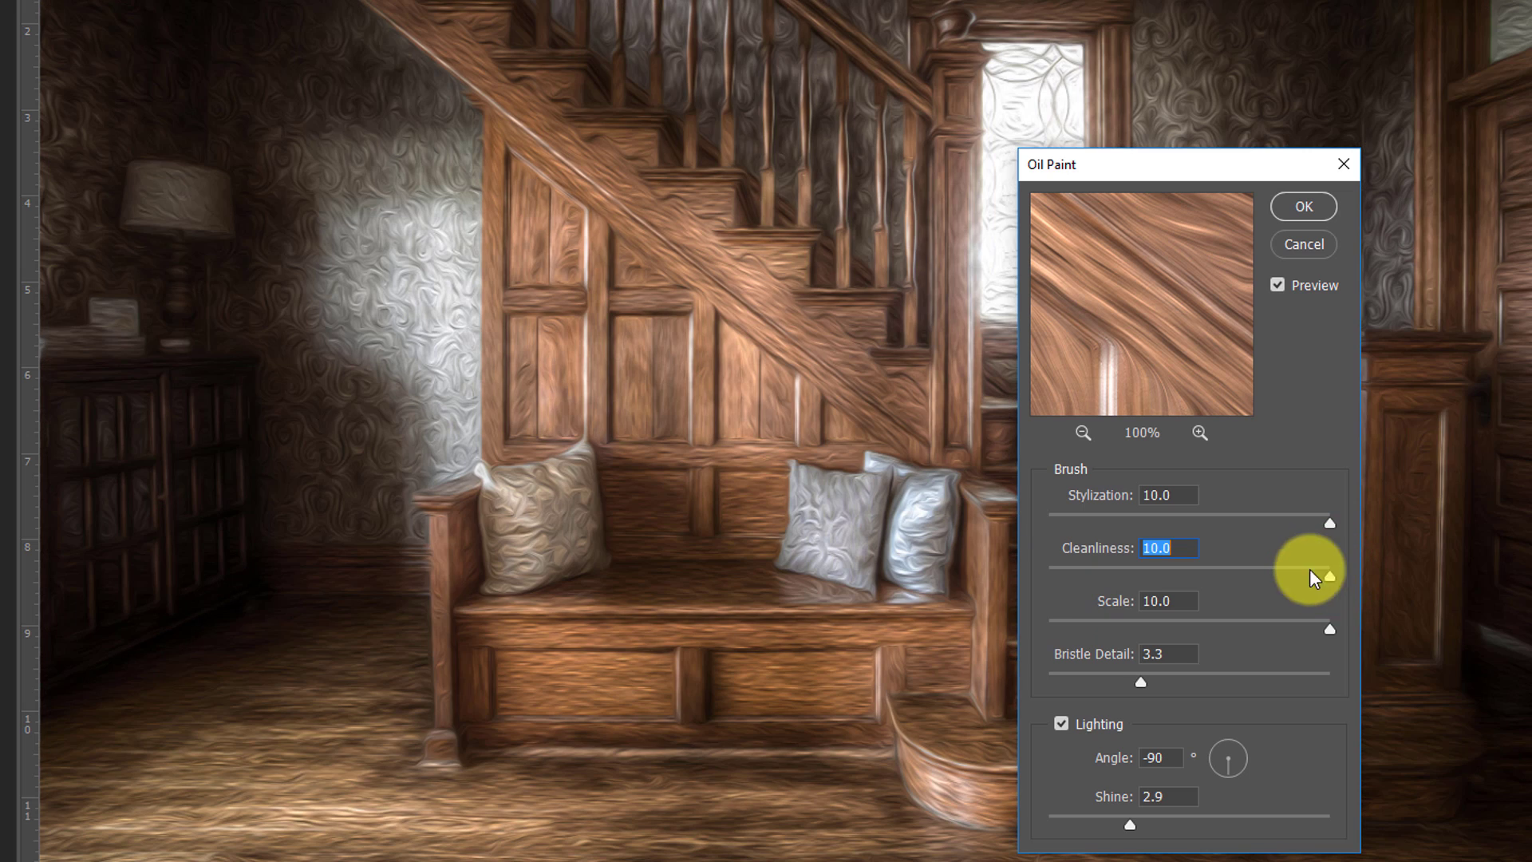
# - Set the Oil Paint Scale to 4.3, Bristle Detail to 9.0 and Shine to 3.2, and apply the filter
pyautogui.click(1167, 624)
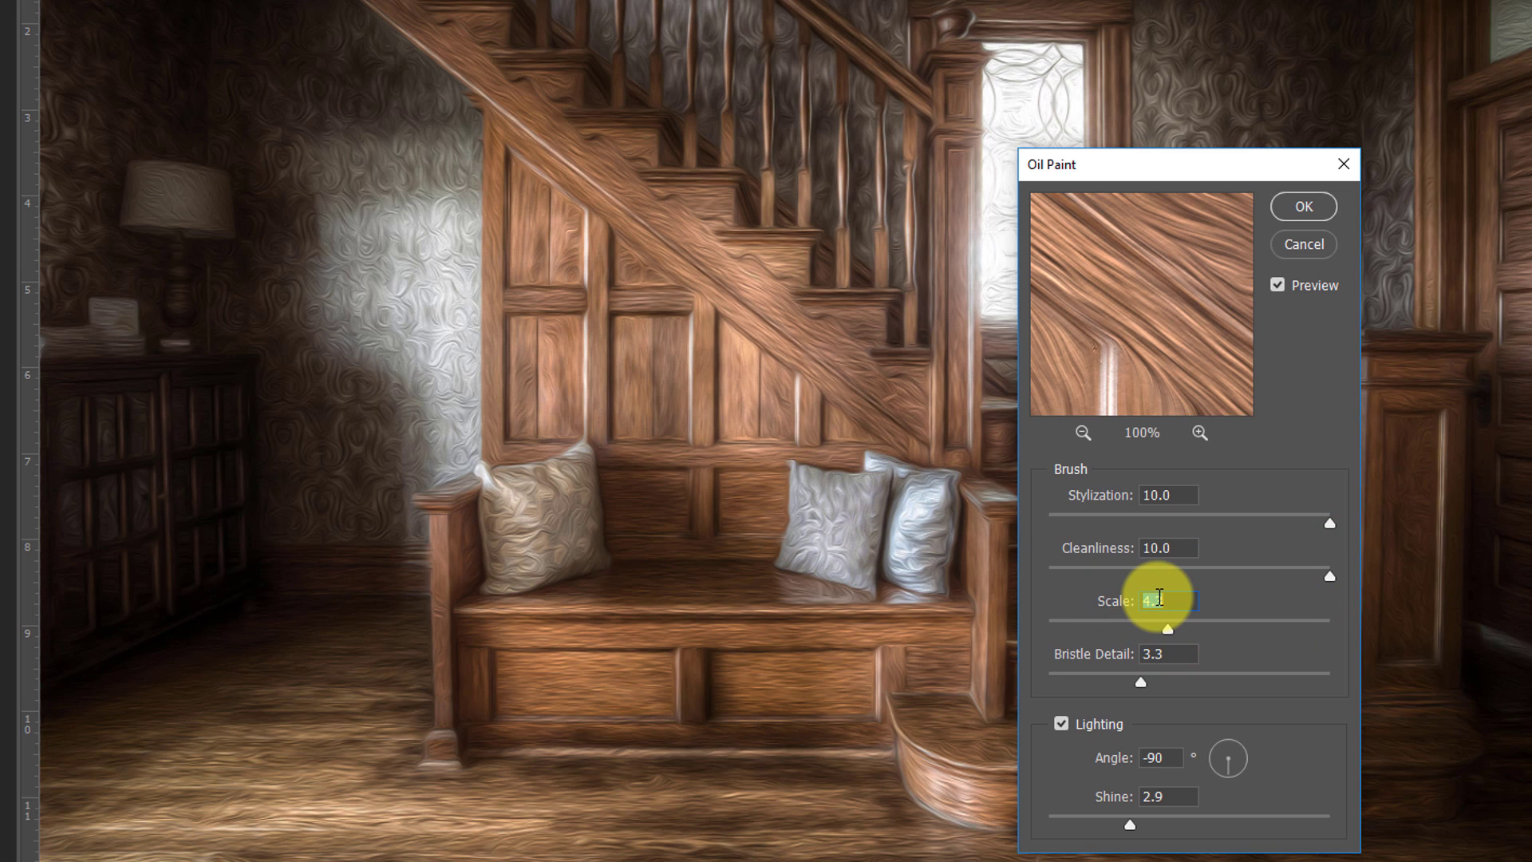
pyautogui.click(1299, 674)
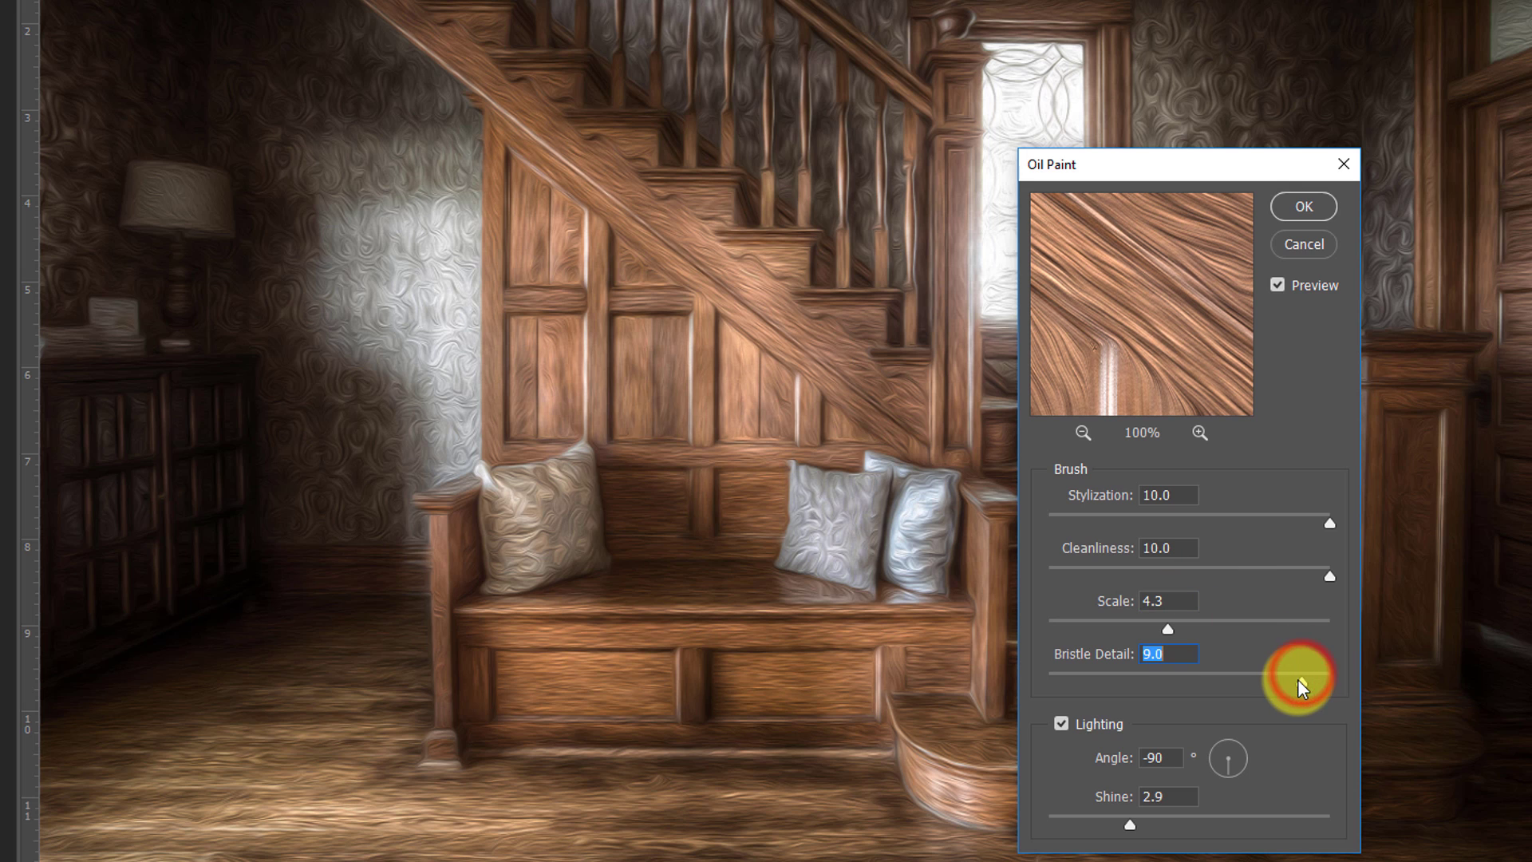
pyautogui.moveTo(1122, 824)
pyautogui.mouseDown()
pyautogui.moveTo(1064, 822)
pyautogui.moveTo(1139, 822)
pyautogui.mouseUp()
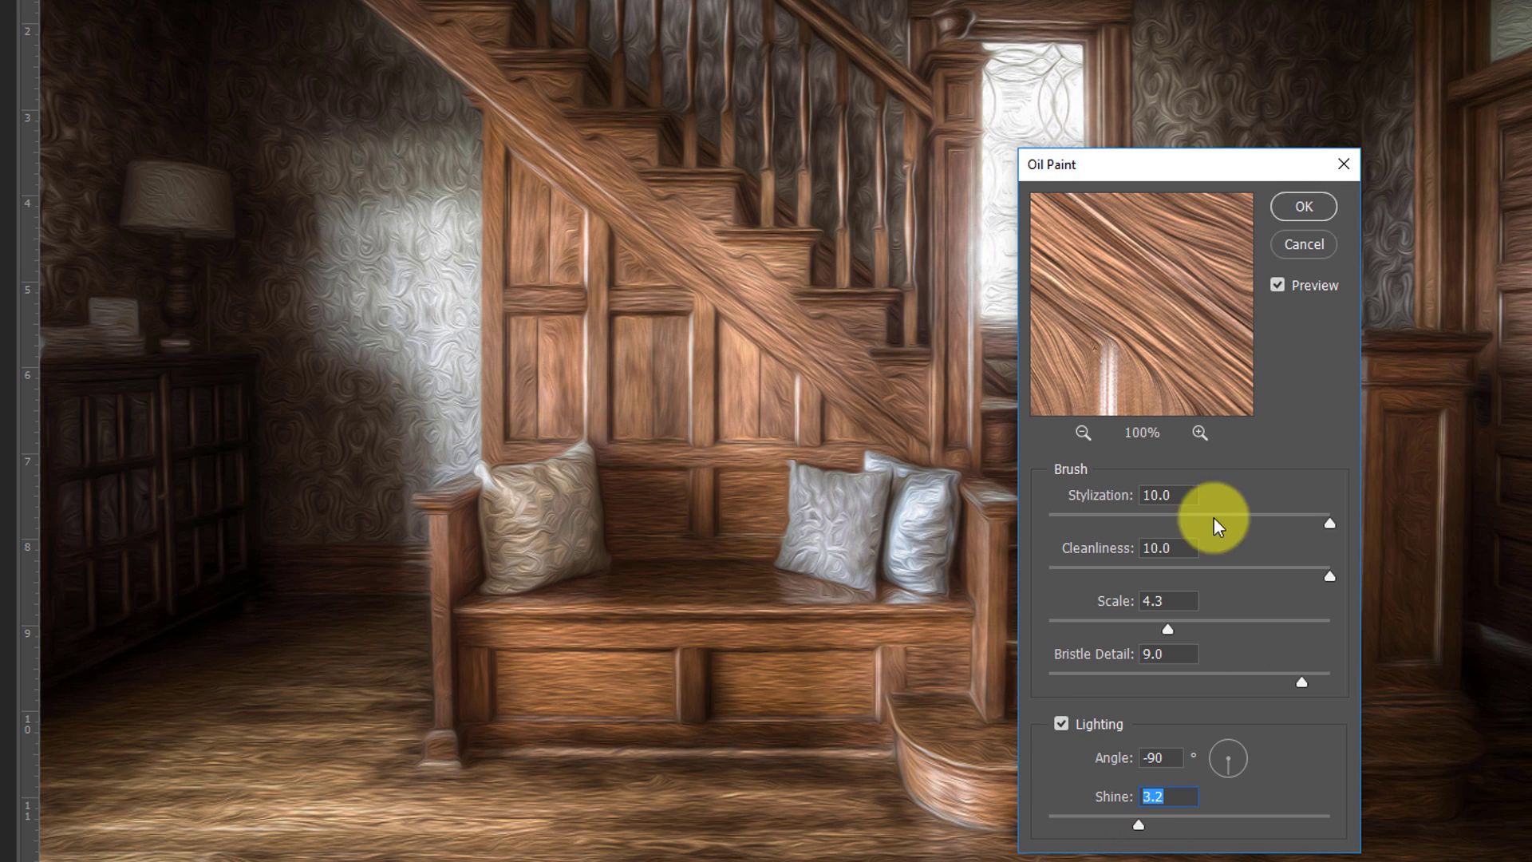
pyautogui.click(1304, 204)
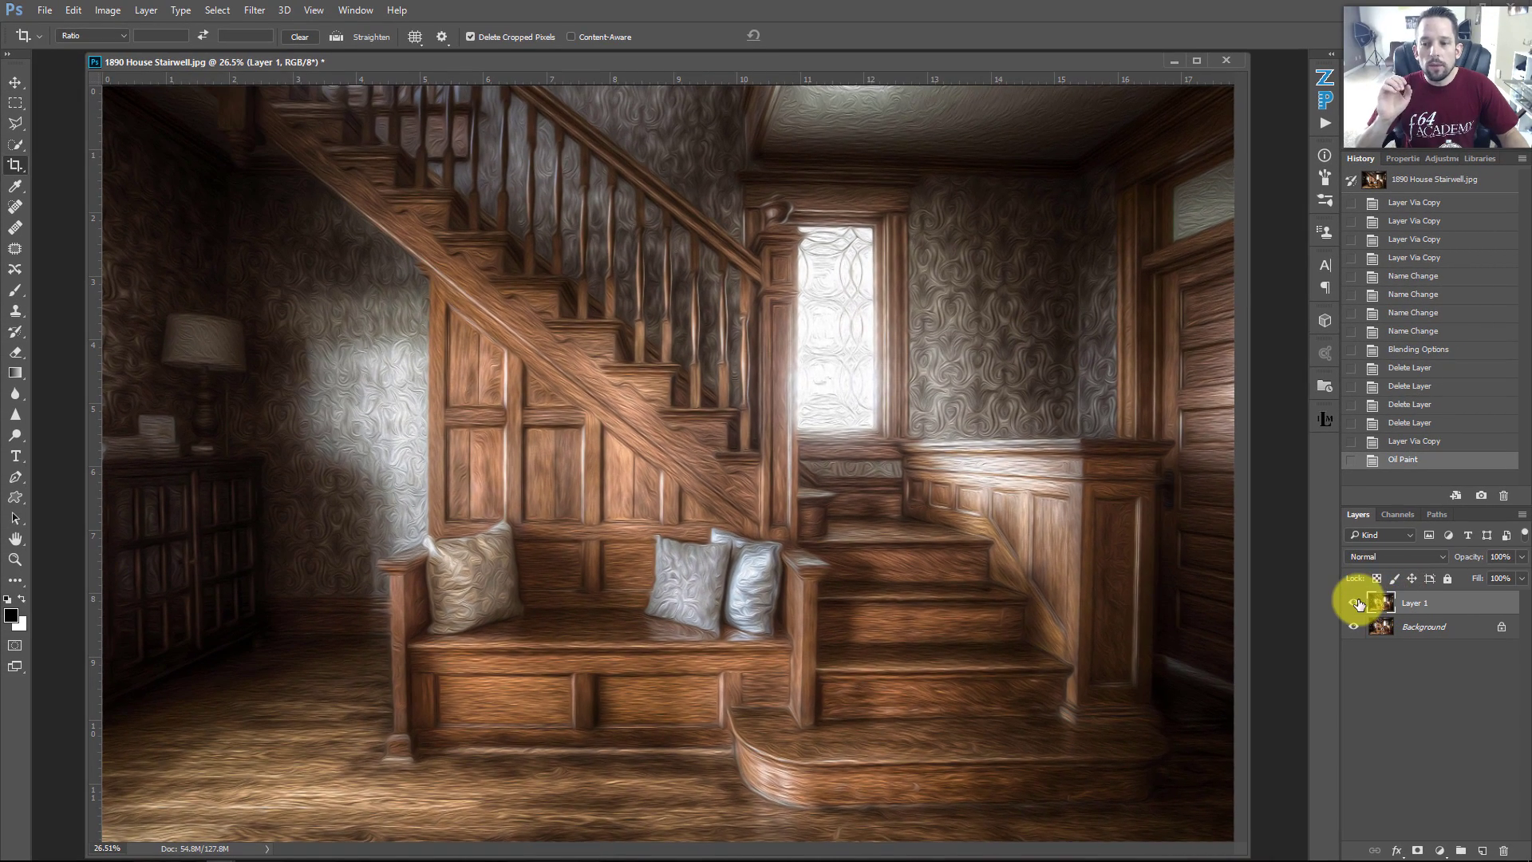
# - Toggle the visibility of Layer 1 to compare the image with and without the oil paint effect
pyautogui.click(1355, 604)
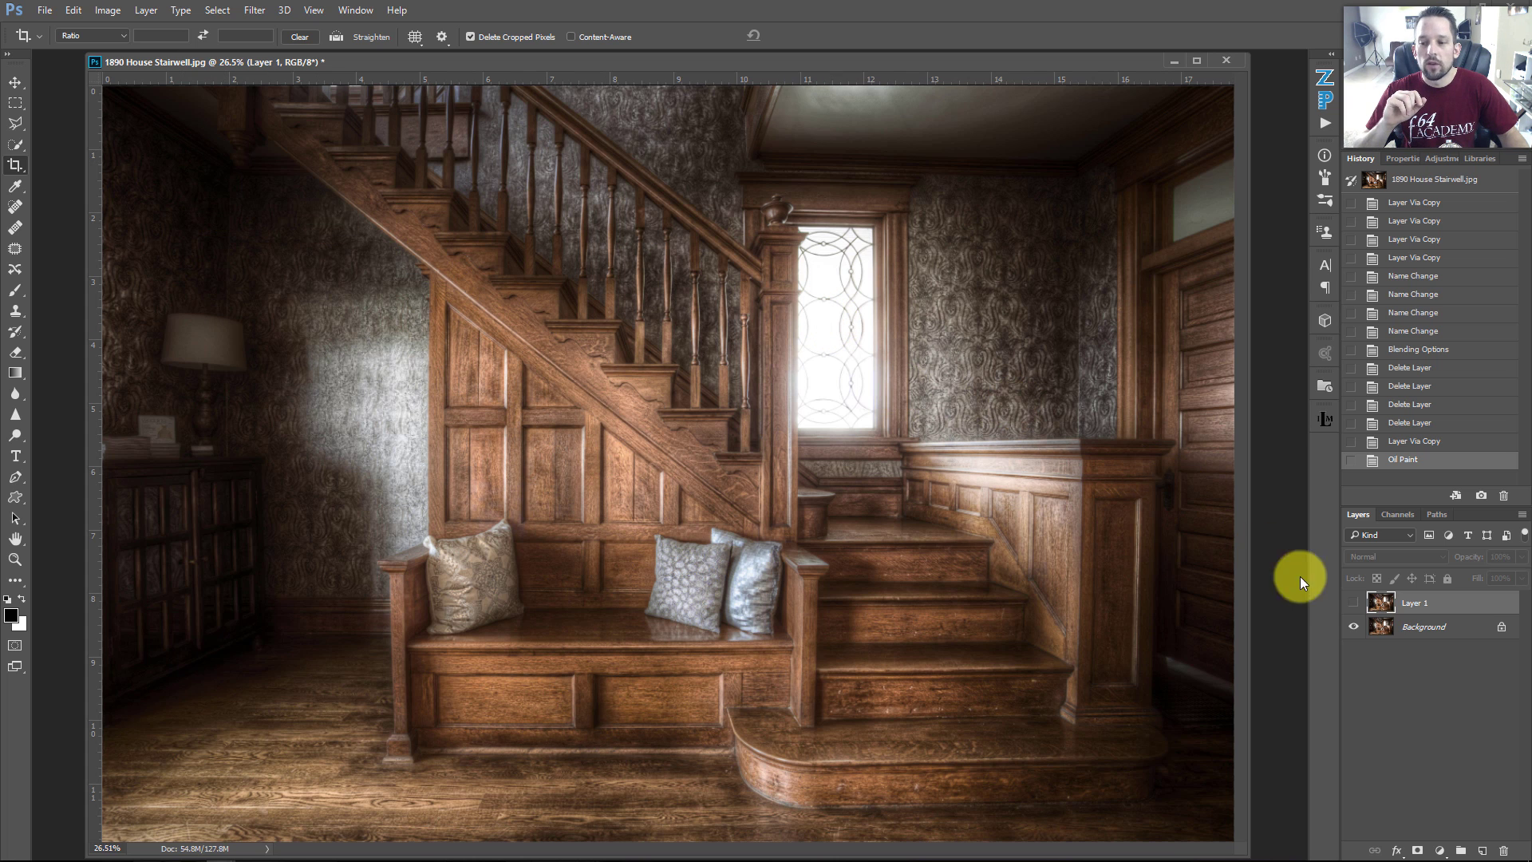
pyautogui.click(1354, 603)
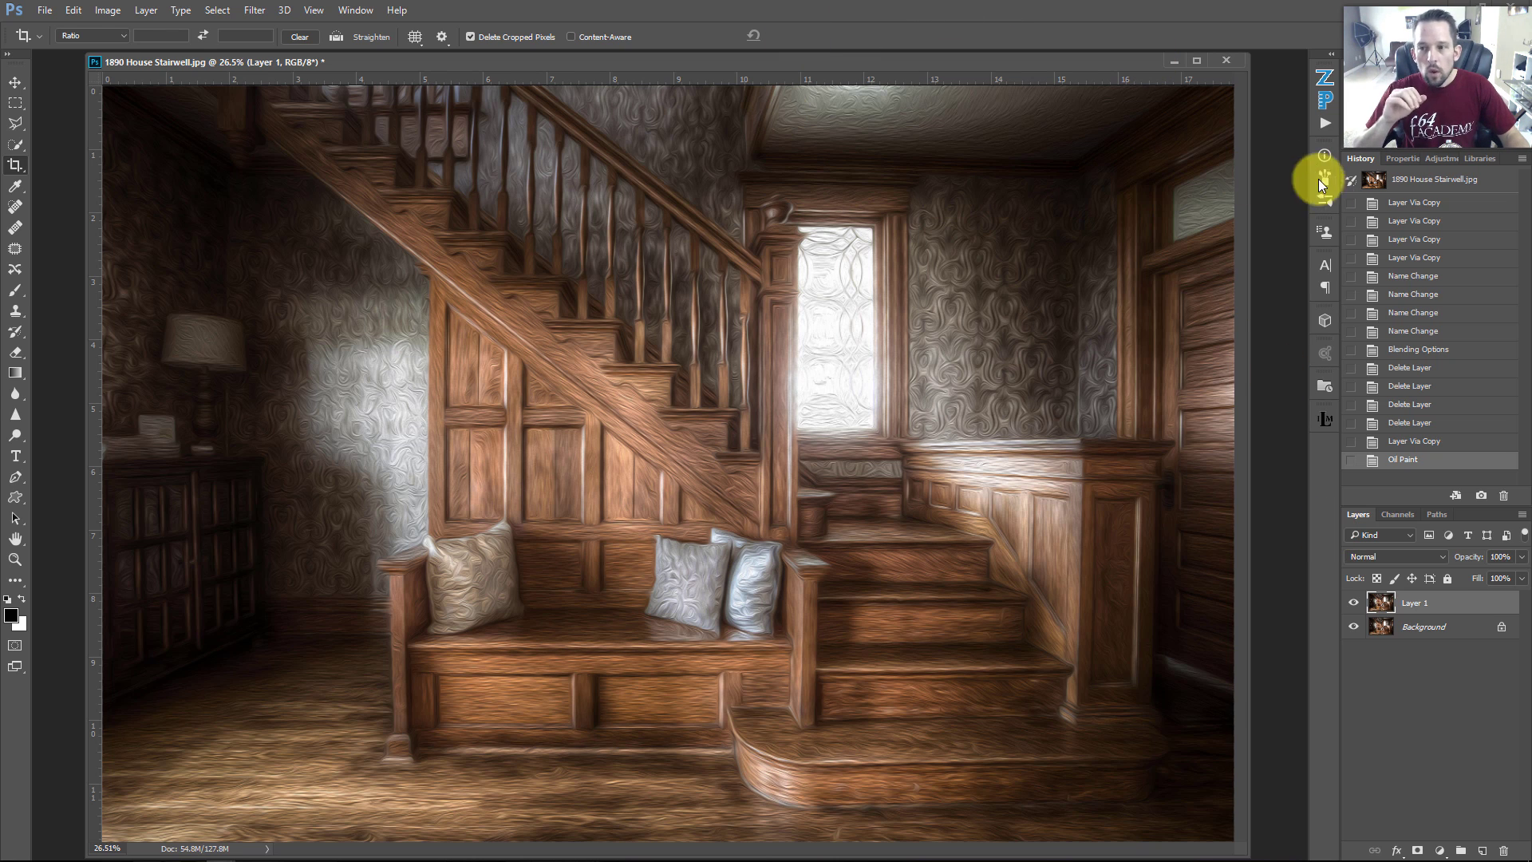
# - Create a new document from the current history state and delete its filtered Layer 1, leaving only the Background
pyautogui.click(1456, 500)
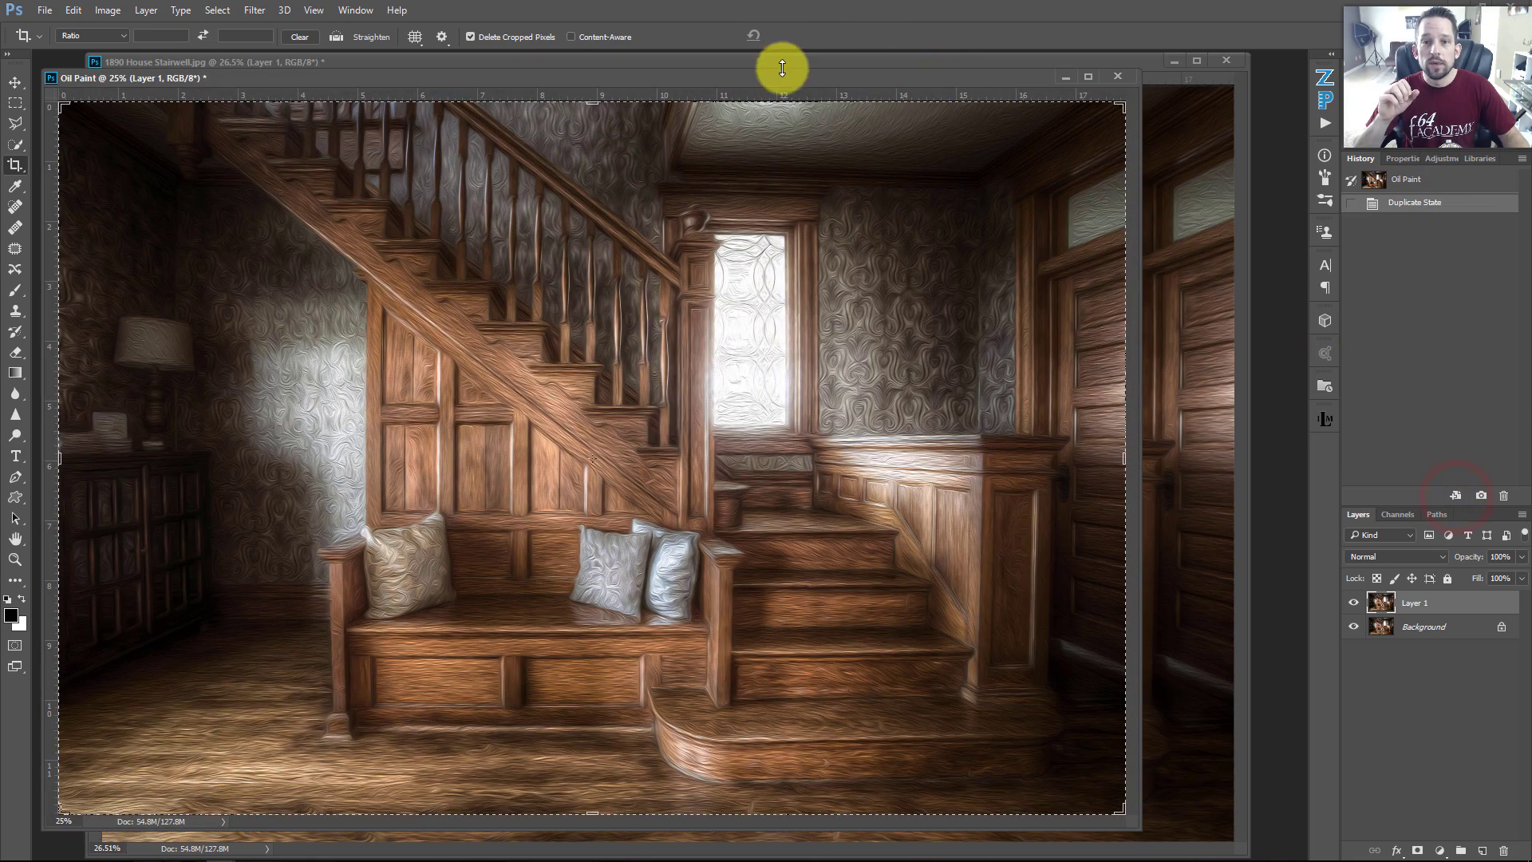
pyautogui.moveTo(799, 80); pyautogui.dragTo(870, 70)
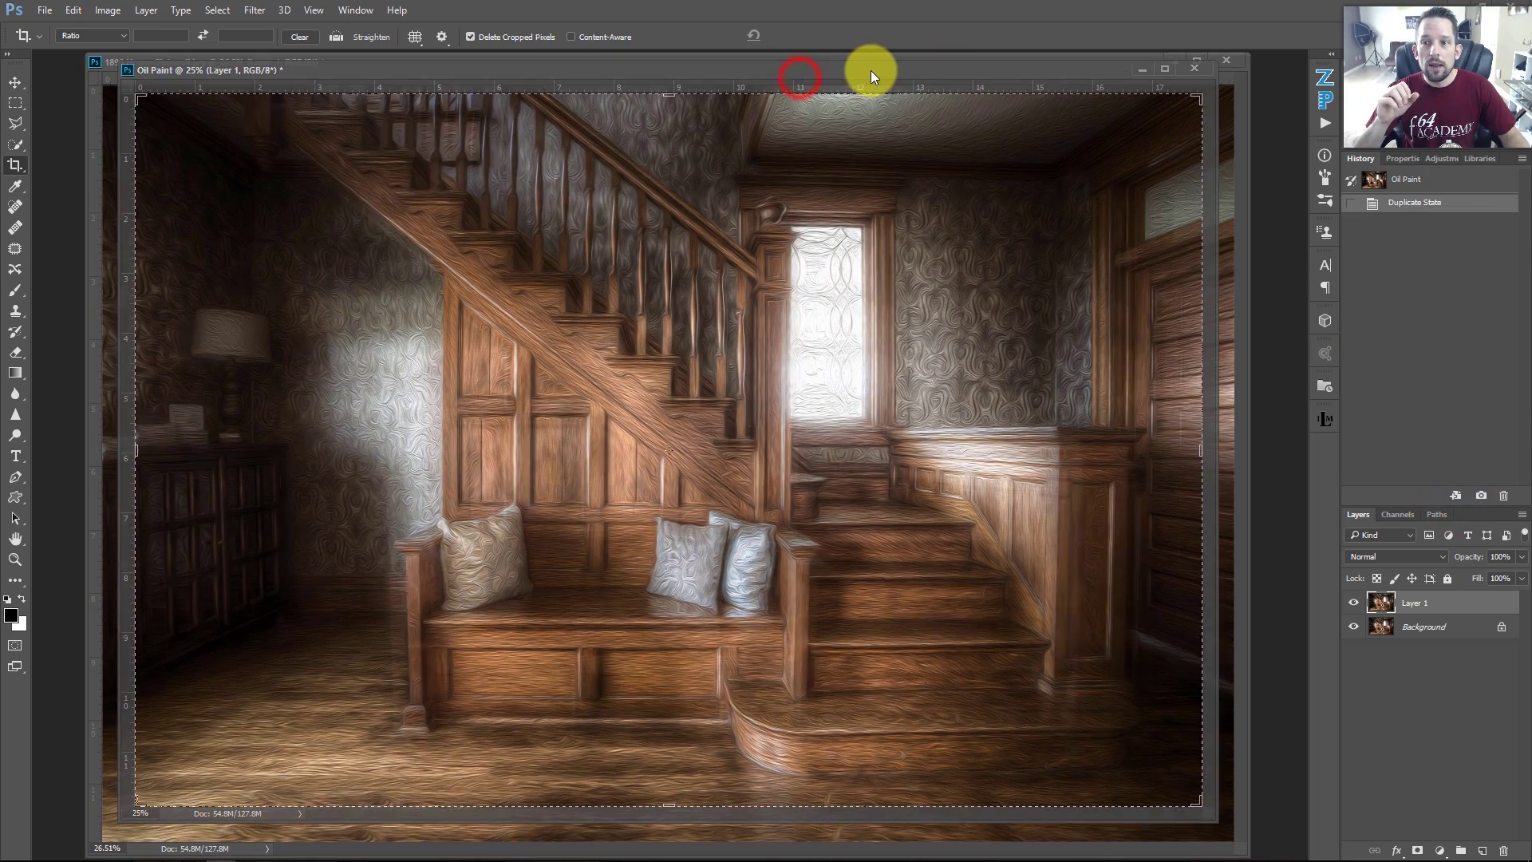
pyautogui.click(1410, 603)
pyautogui.press('Delete')
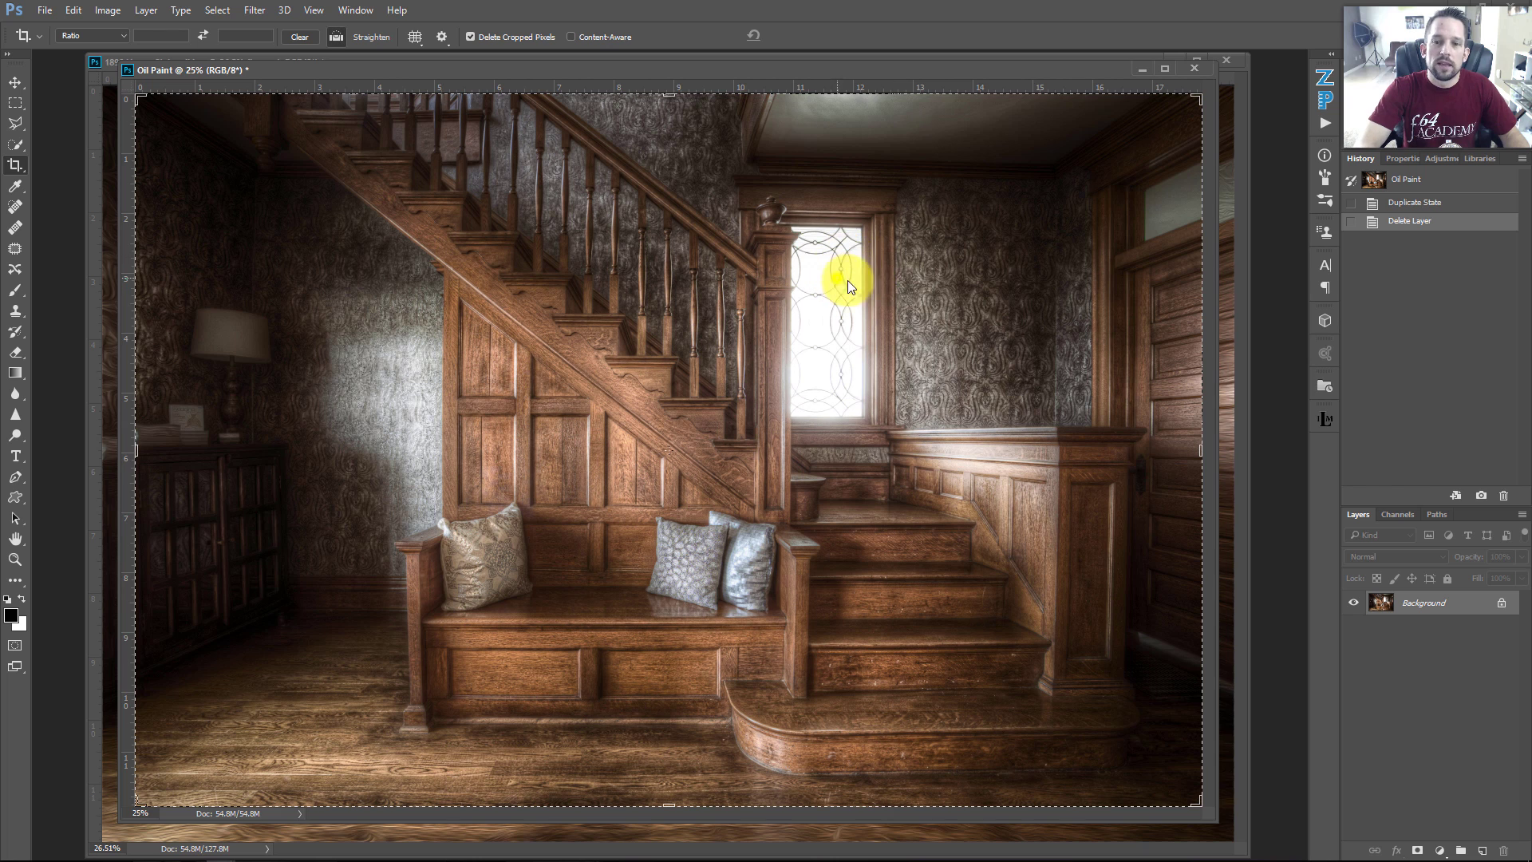
pyautogui.click(858, 284)
pyautogui.moveTo(790, 74); pyautogui.dragTo(753, 62)
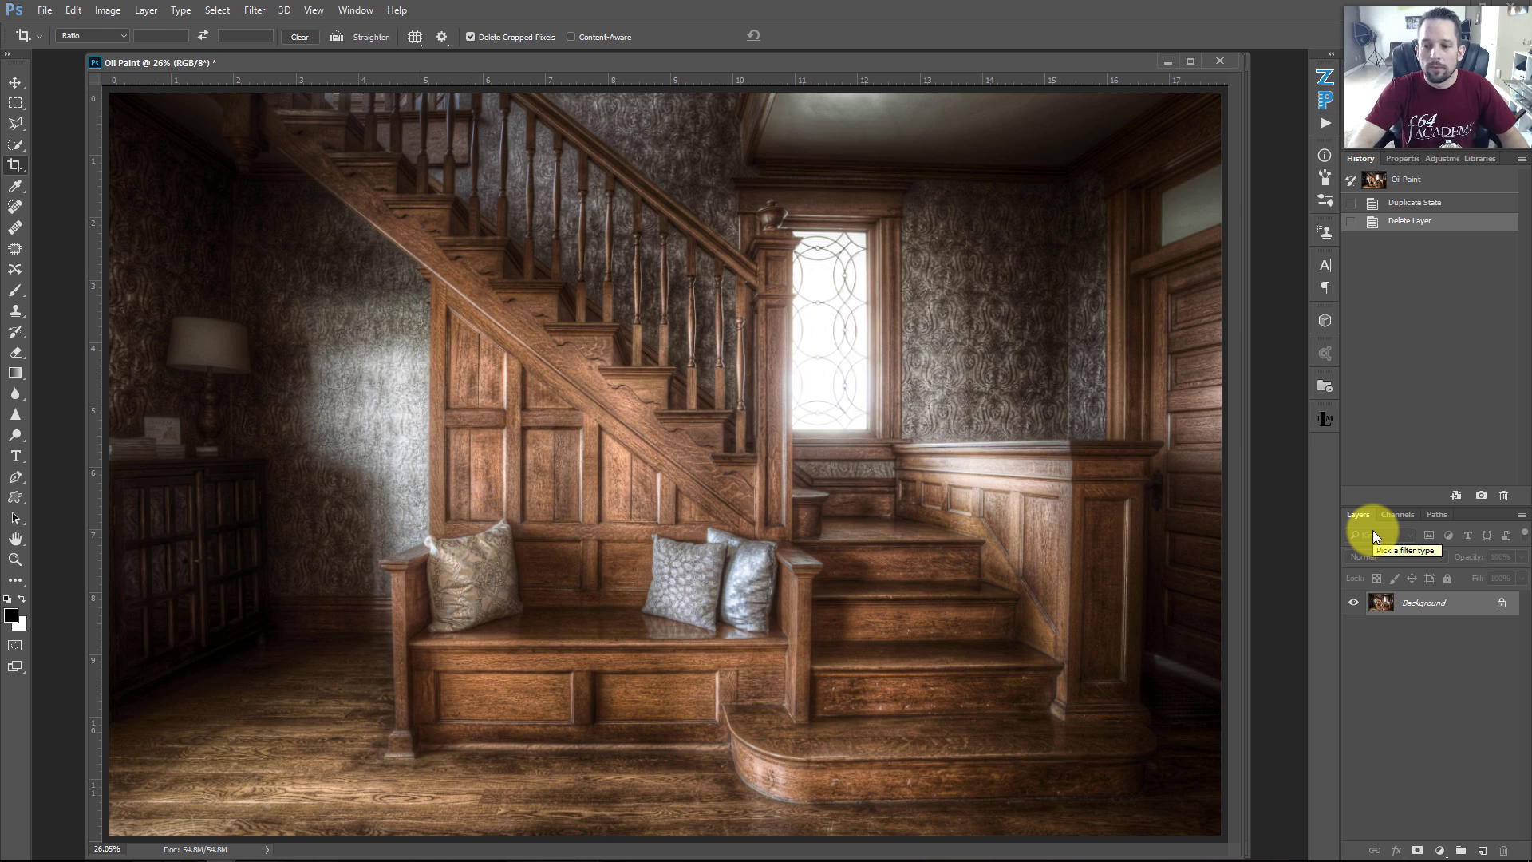
# - Make four copies of the Background layer in the Oil Paint document
pyautogui.hotkey('ctrl', 'j')
pyautogui.hotkey('ctrl', 'j')
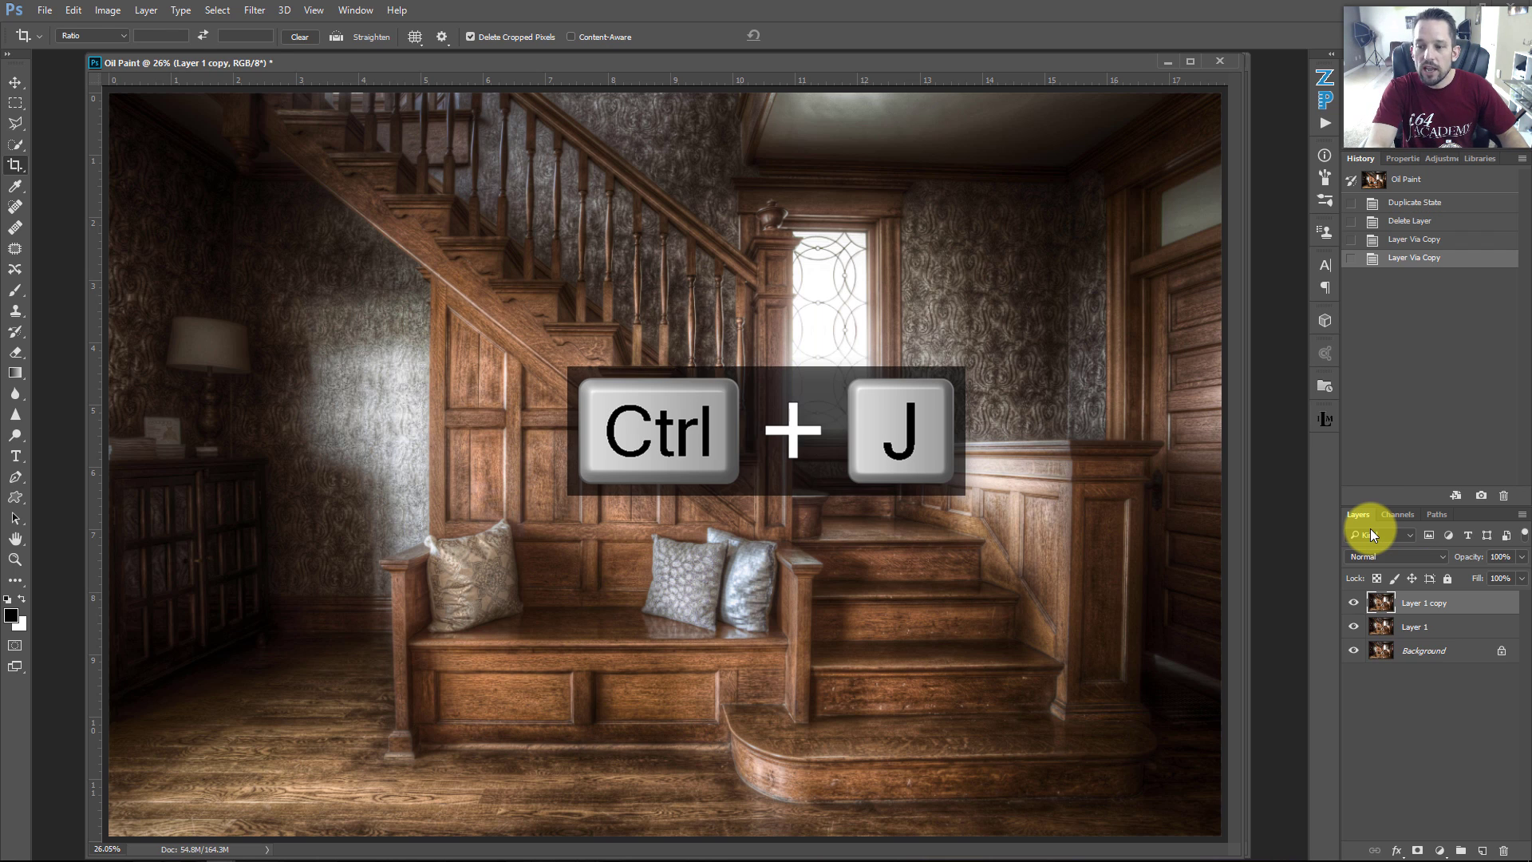
pyautogui.hotkey('ctrl', 'j')
pyautogui.hotkey('ctrl', 'j')
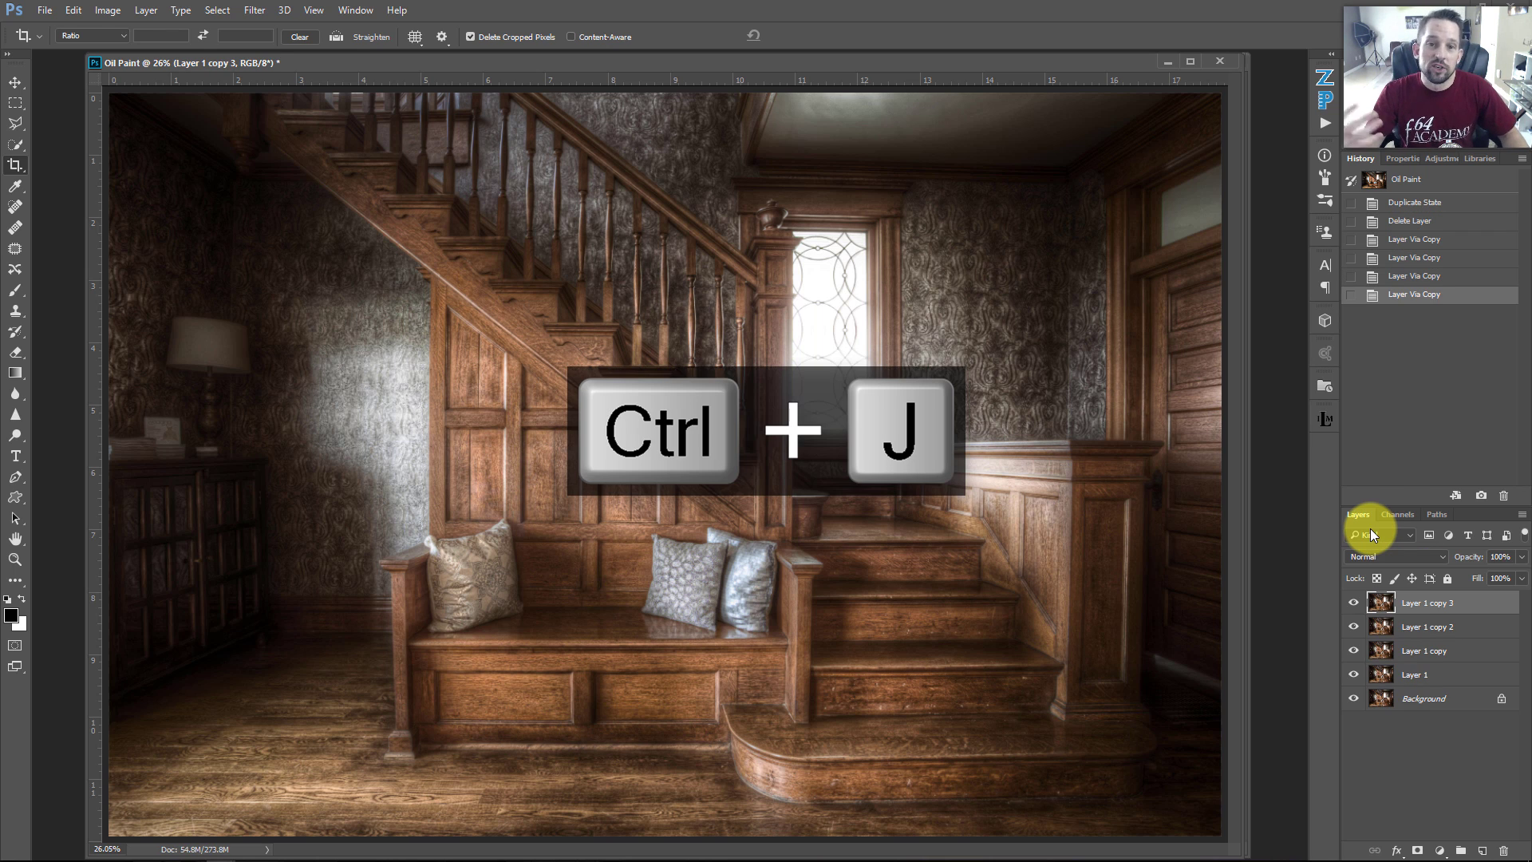
# - Rename the top layer copy as High Pass and the one below it as Shad
pyautogui.doubleClick(1411, 605)
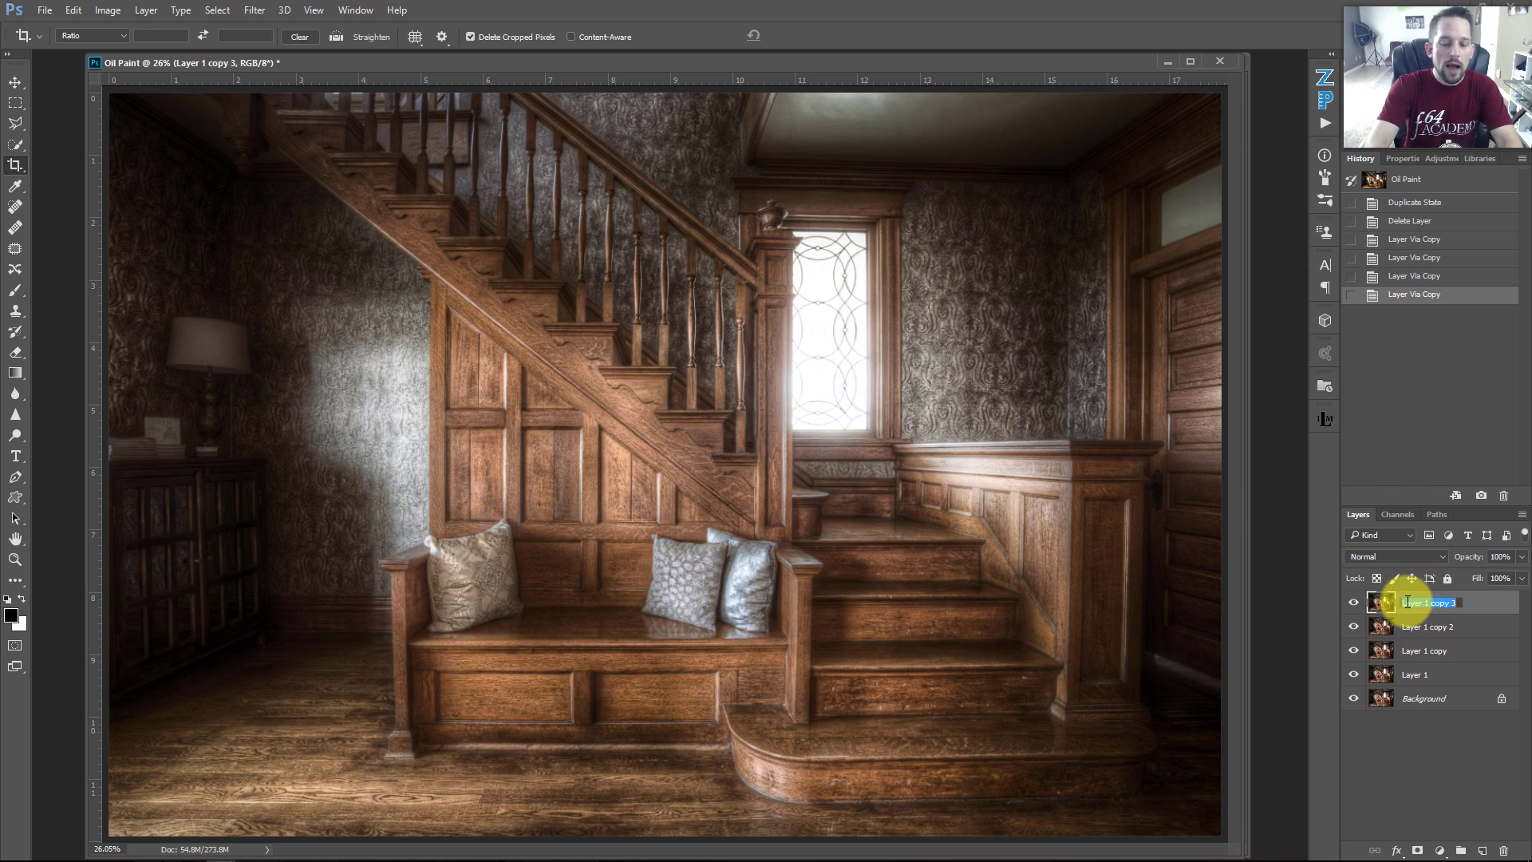
pyautogui.write('High Pass')
pyautogui.press('Return')
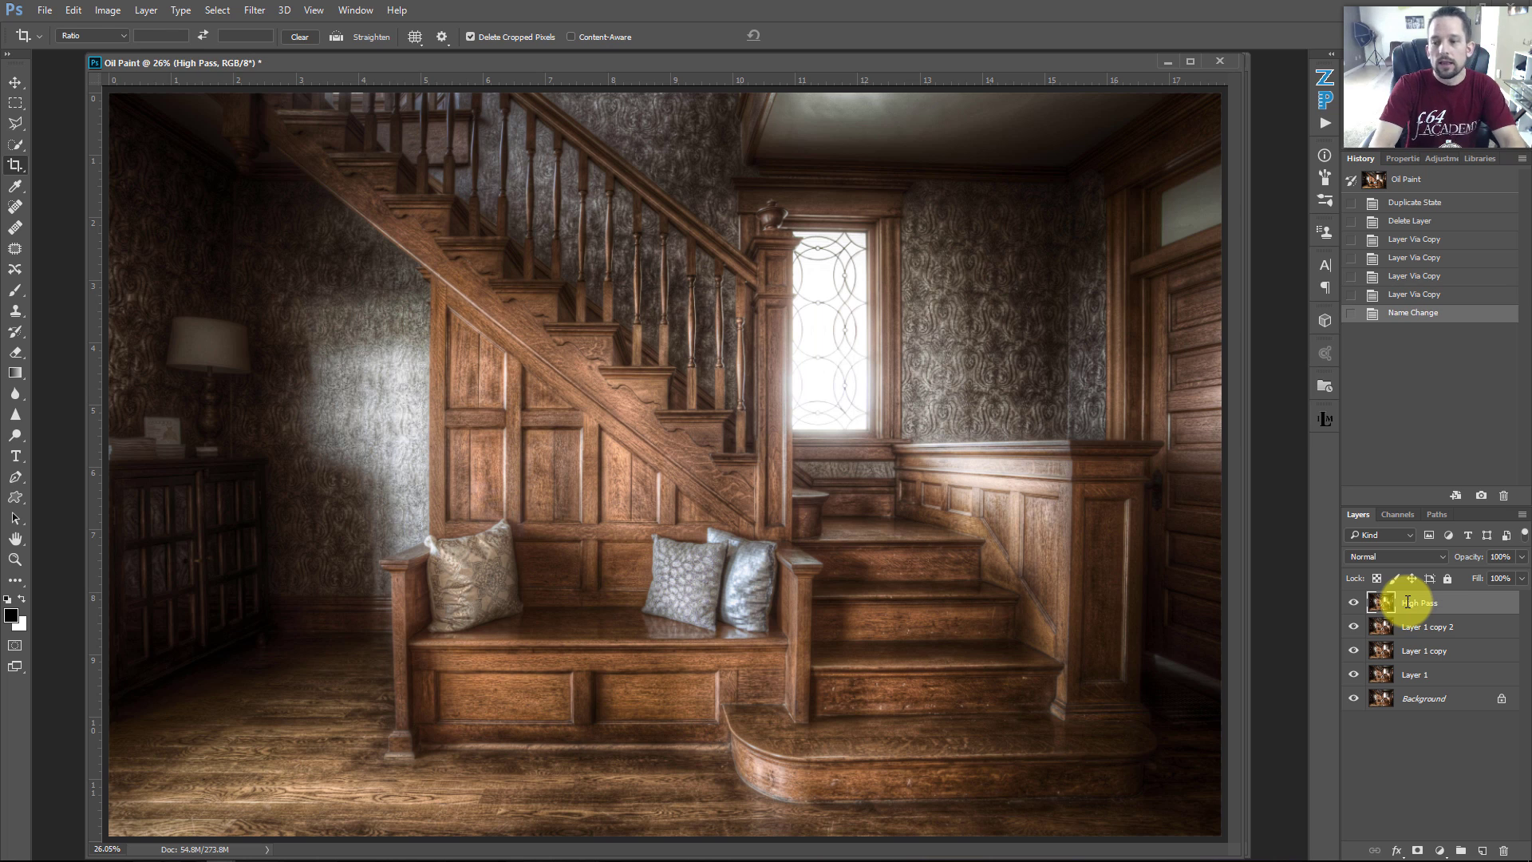
pyautogui.doubleClick(1428, 624)
pyautogui.write('Sh')
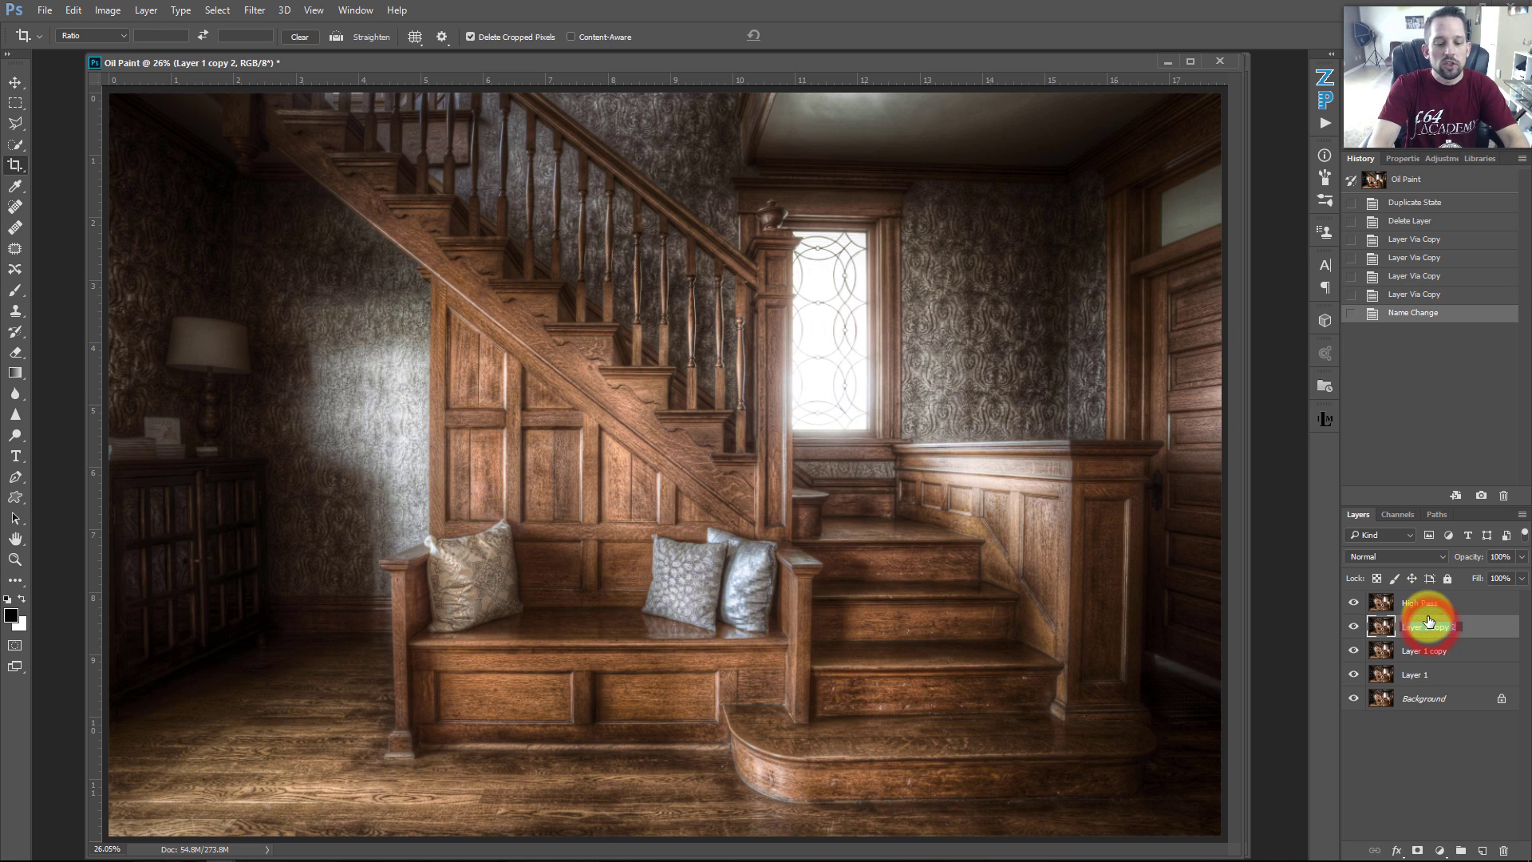
pyautogui.write('ad')
pyautogui.press('Return')
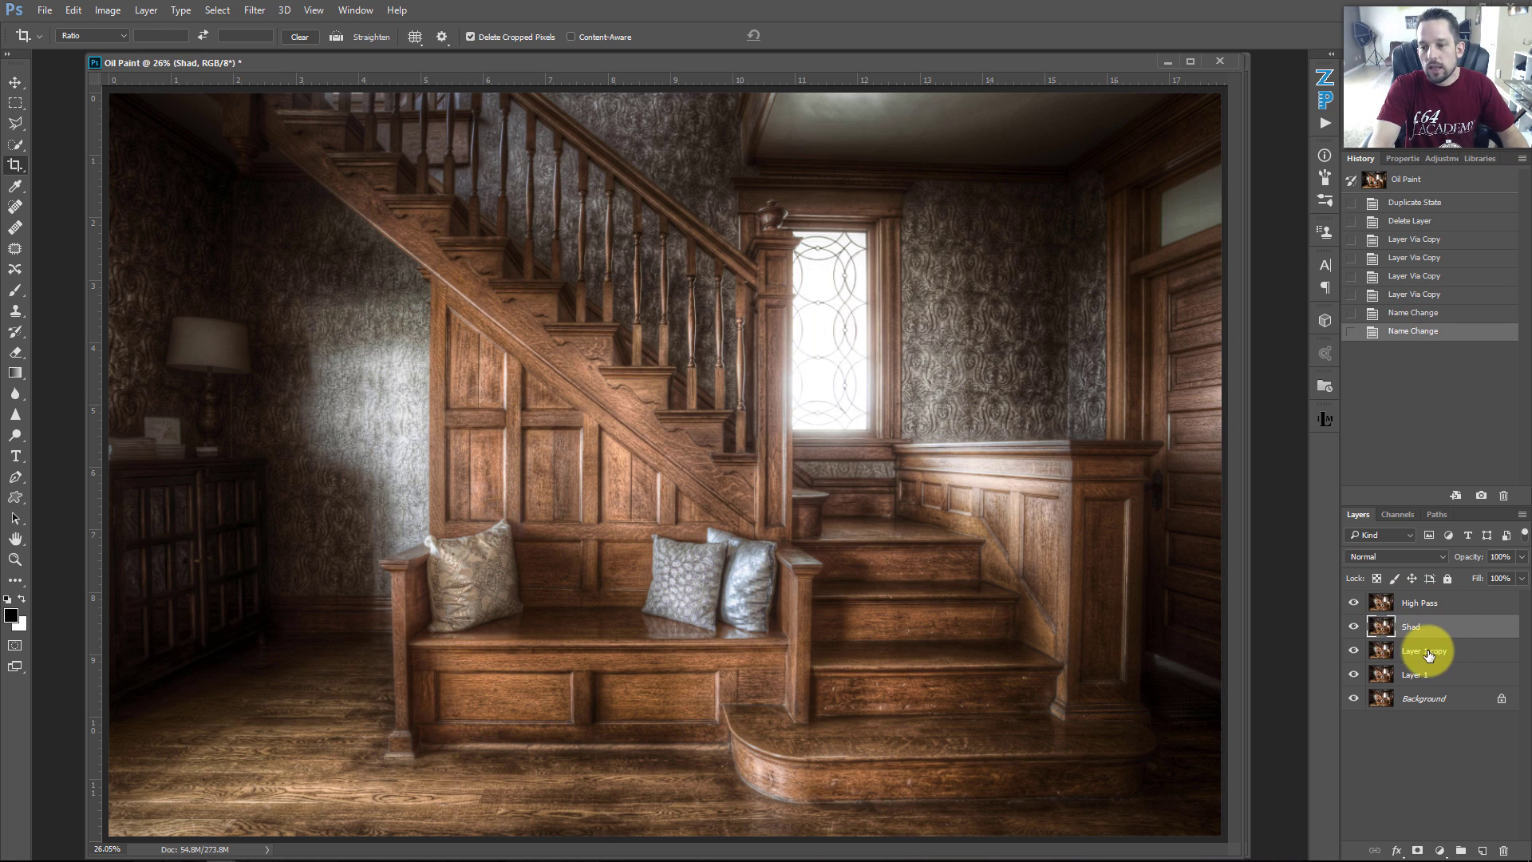
# - Rename Layer 1 copy as Mid and Layer 1 as Highlights
pyautogui.doubleClick(1422, 649)
pyautogui.write('Mid')
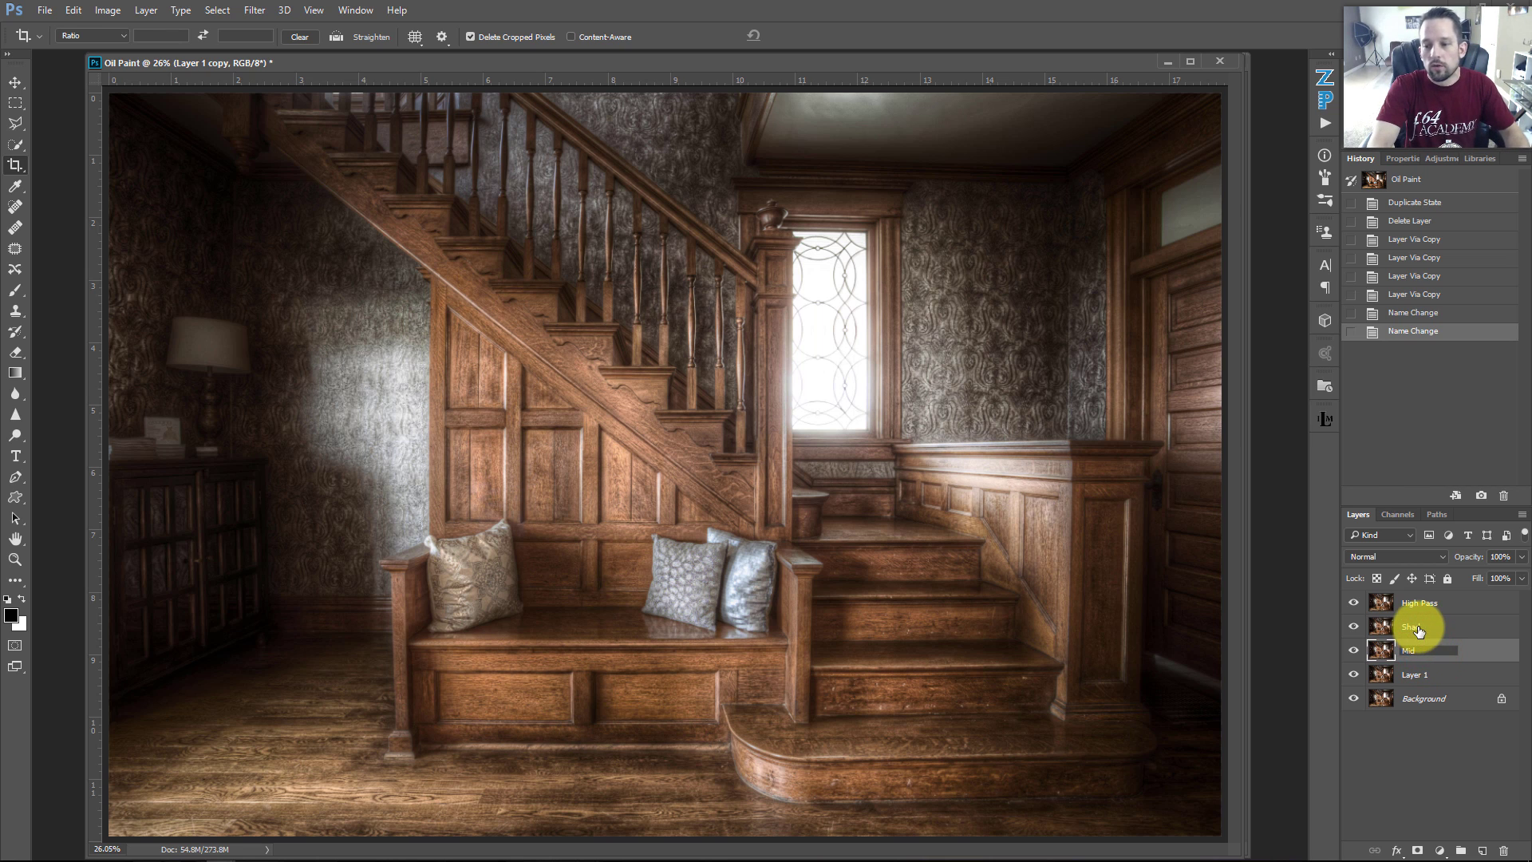
pyautogui.press('Return')
pyautogui.doubleClick(1420, 675)
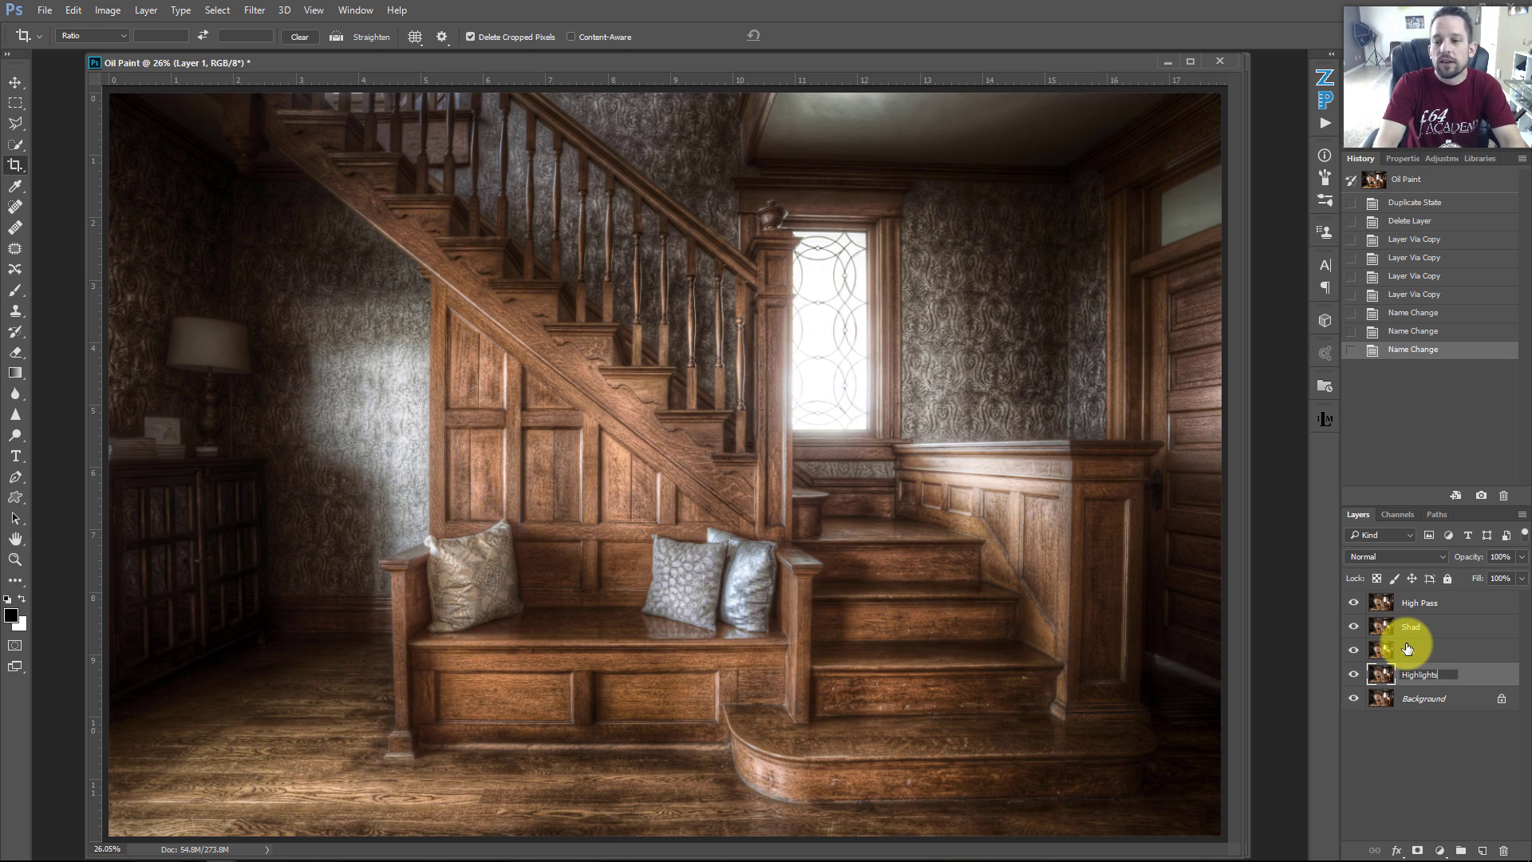
pyautogui.press('Return')
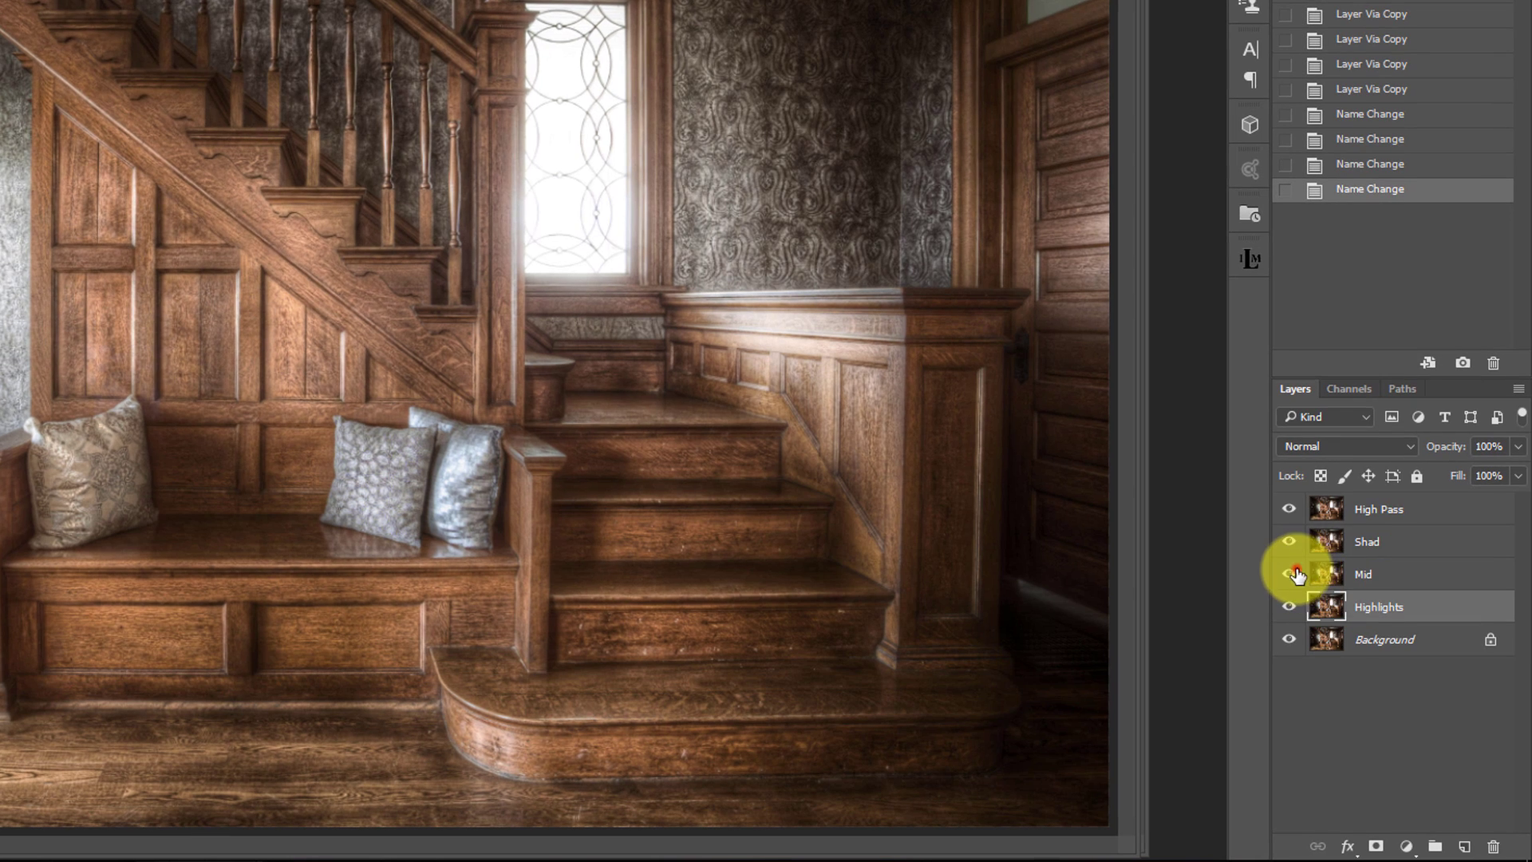
# - Hide the Mid, Shad and High Pass layers
pyautogui.click(1354, 650)
pyautogui.click(1290, 511)
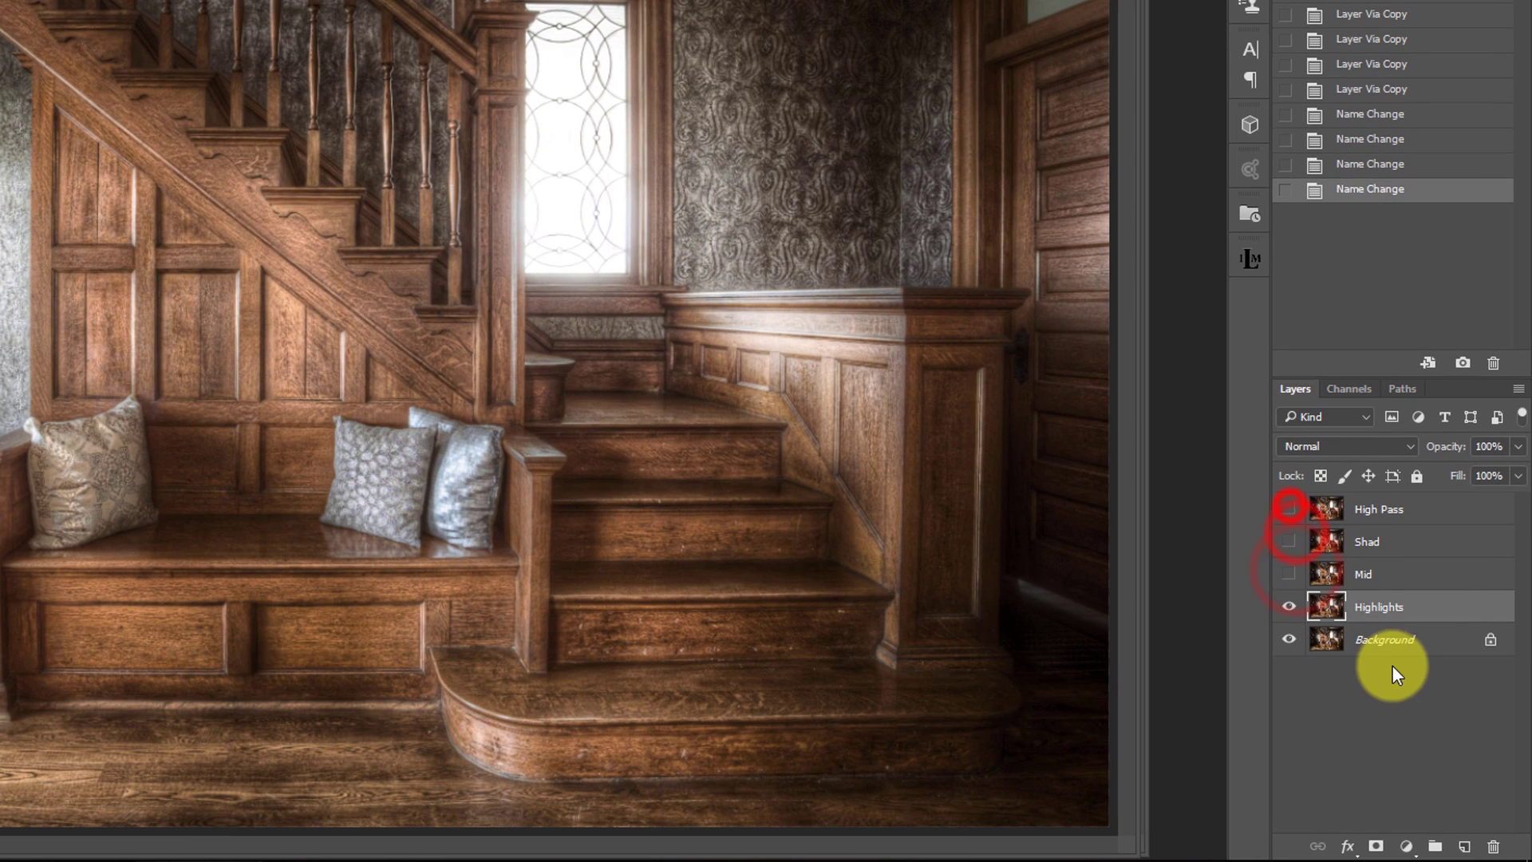
# - Give the Highlights layer a magenta Color Overlay and split its underlying-layer Blend If dark threshold to 124/202
pyautogui.doubleClick(1486, 610)
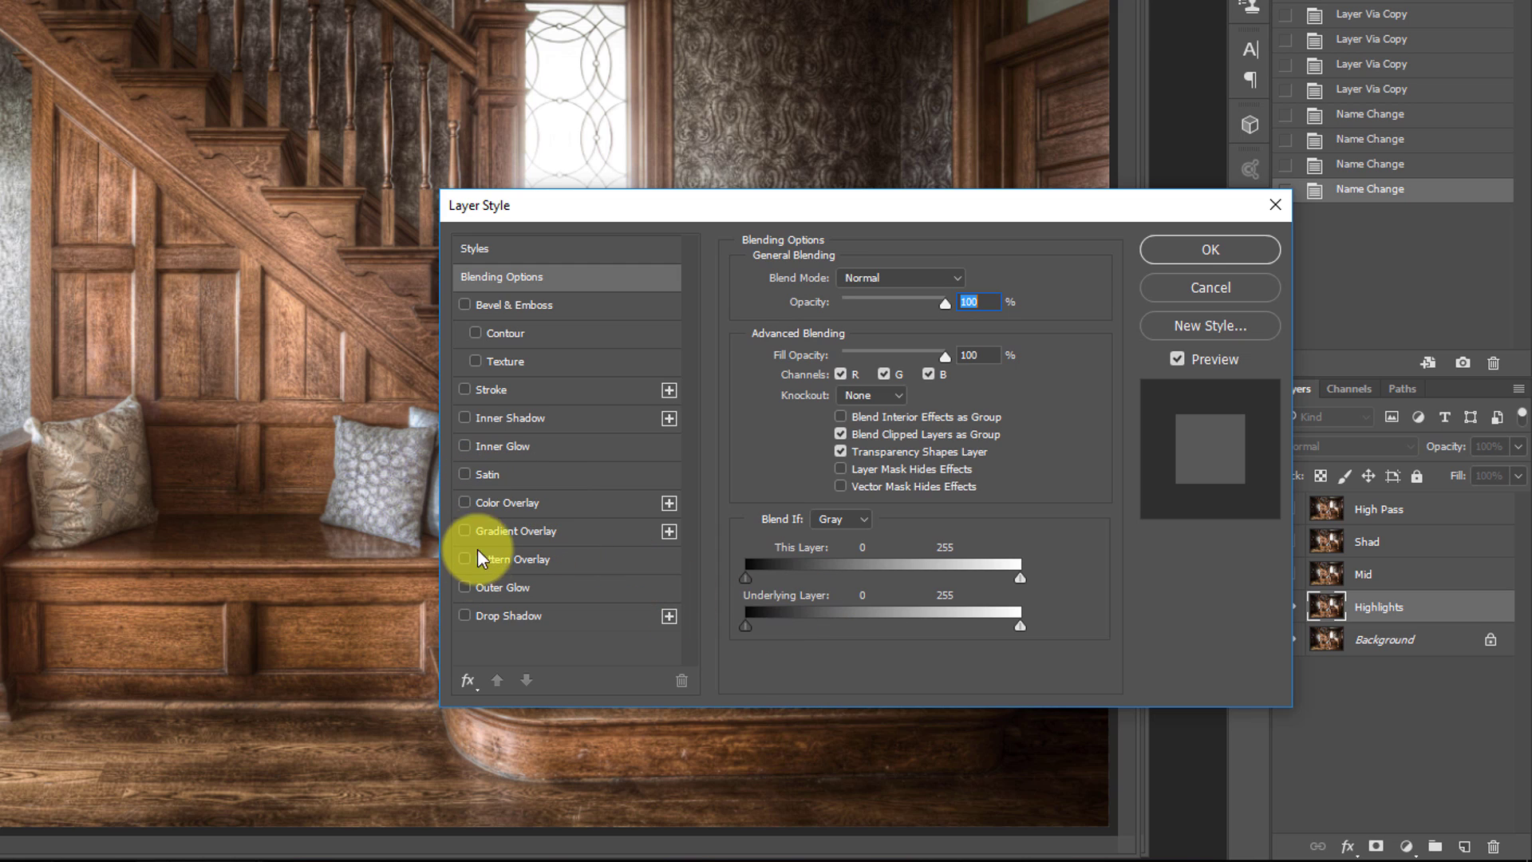
pyautogui.click(497, 501)
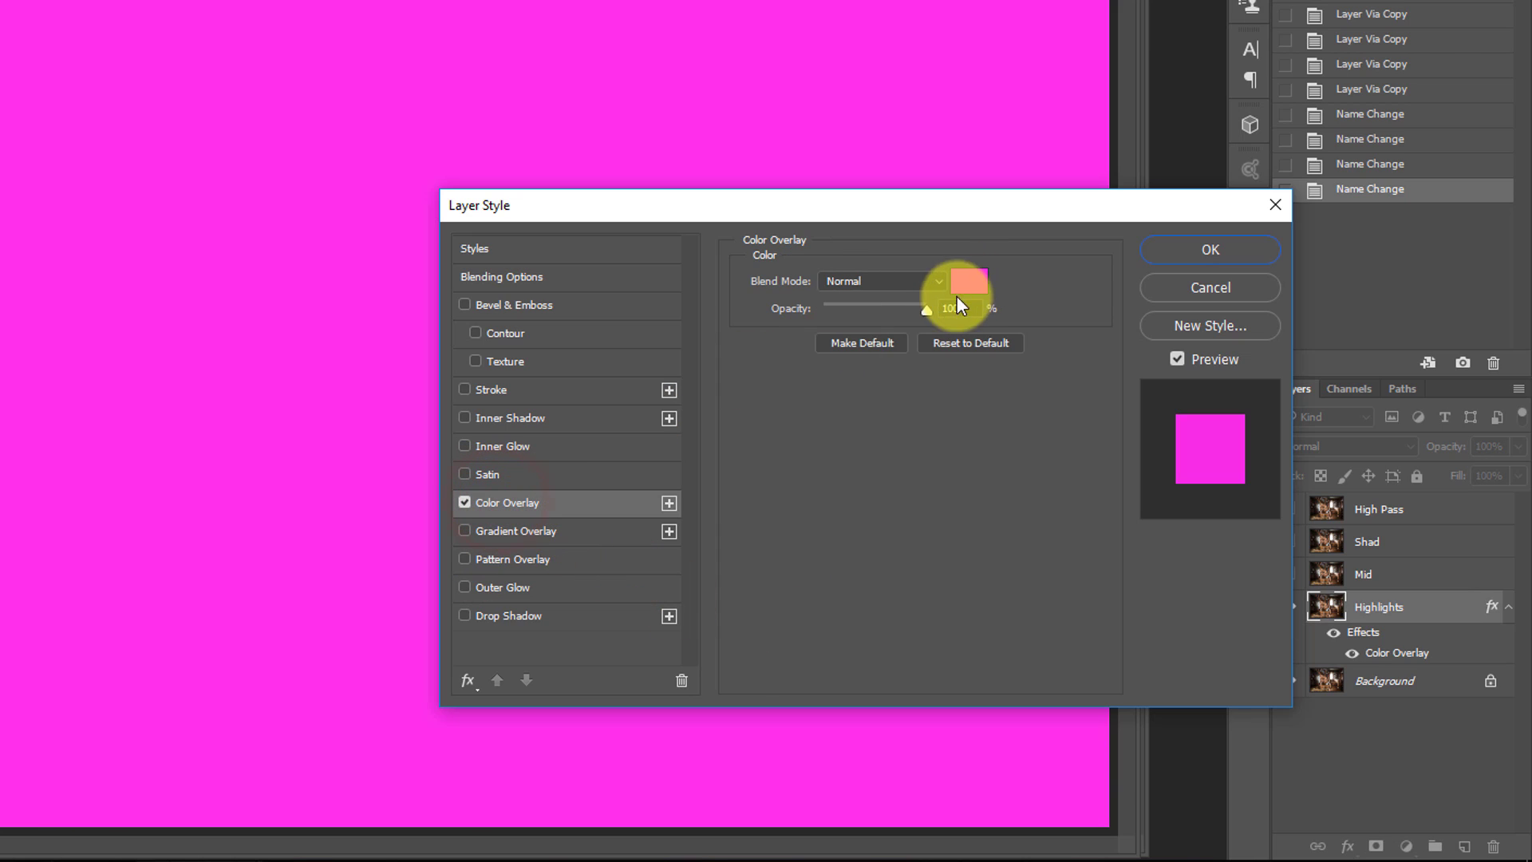
pyautogui.click(496, 277)
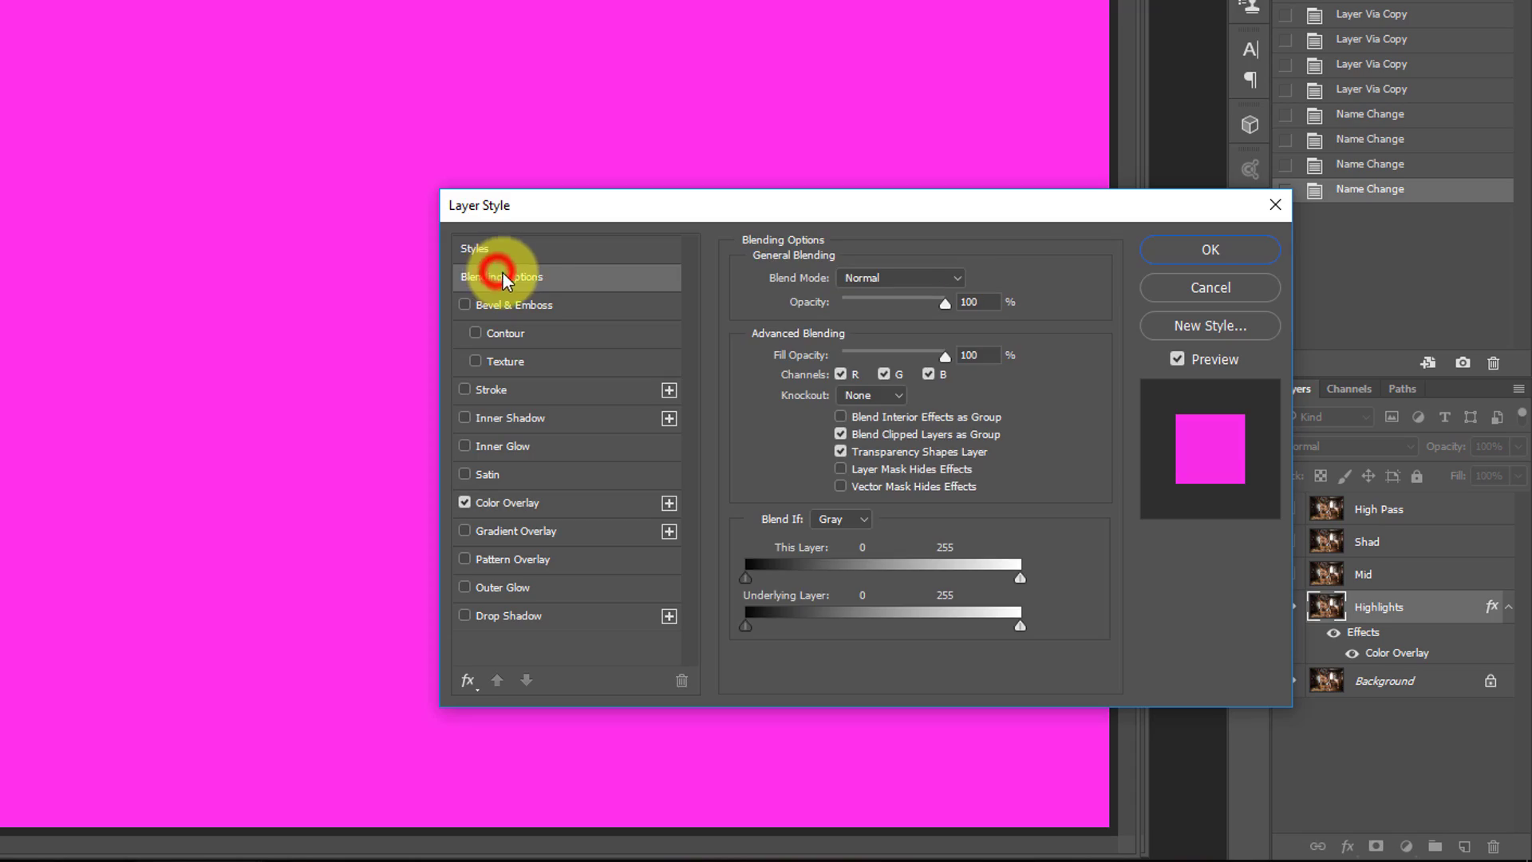
pyautogui.moveTo(746, 626); pyautogui.dragTo(955, 616)
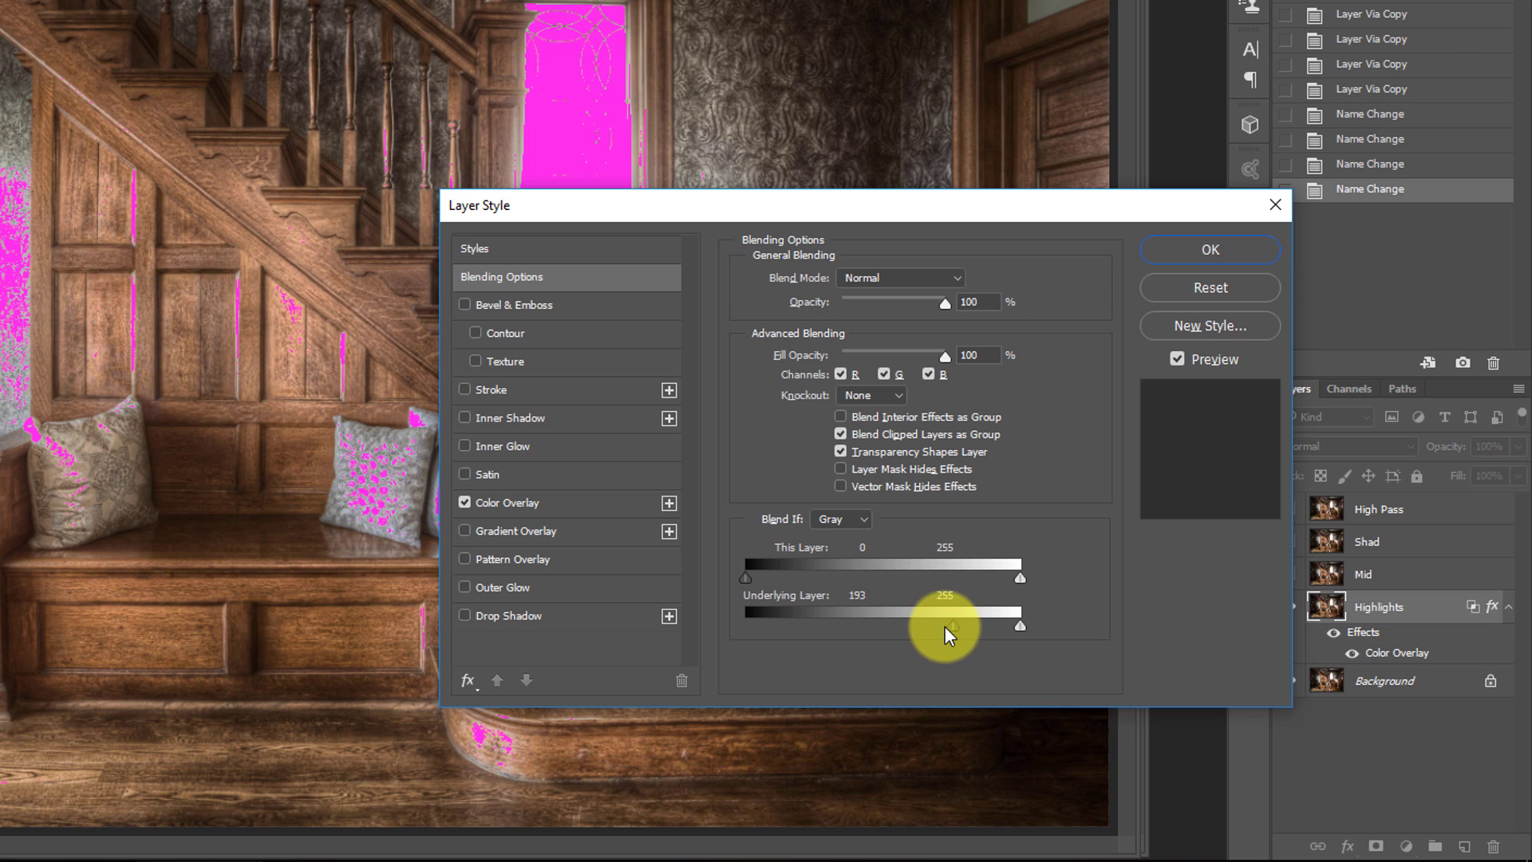
pyautogui.moveTo(945, 626); pyautogui.dragTo(856, 625)
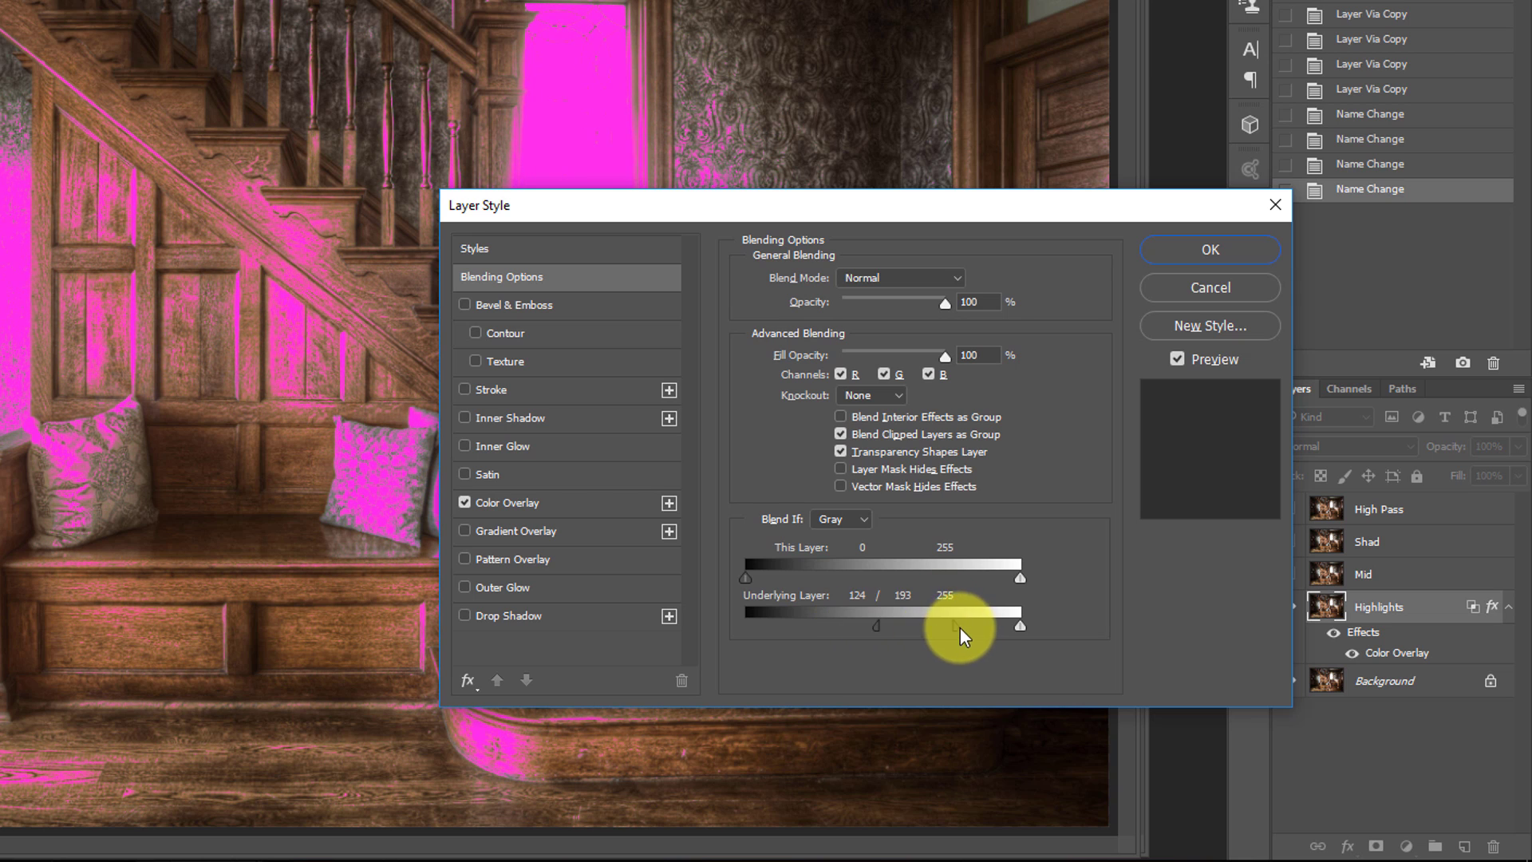
pyautogui.moveTo(958, 626); pyautogui.dragTo(965, 626)
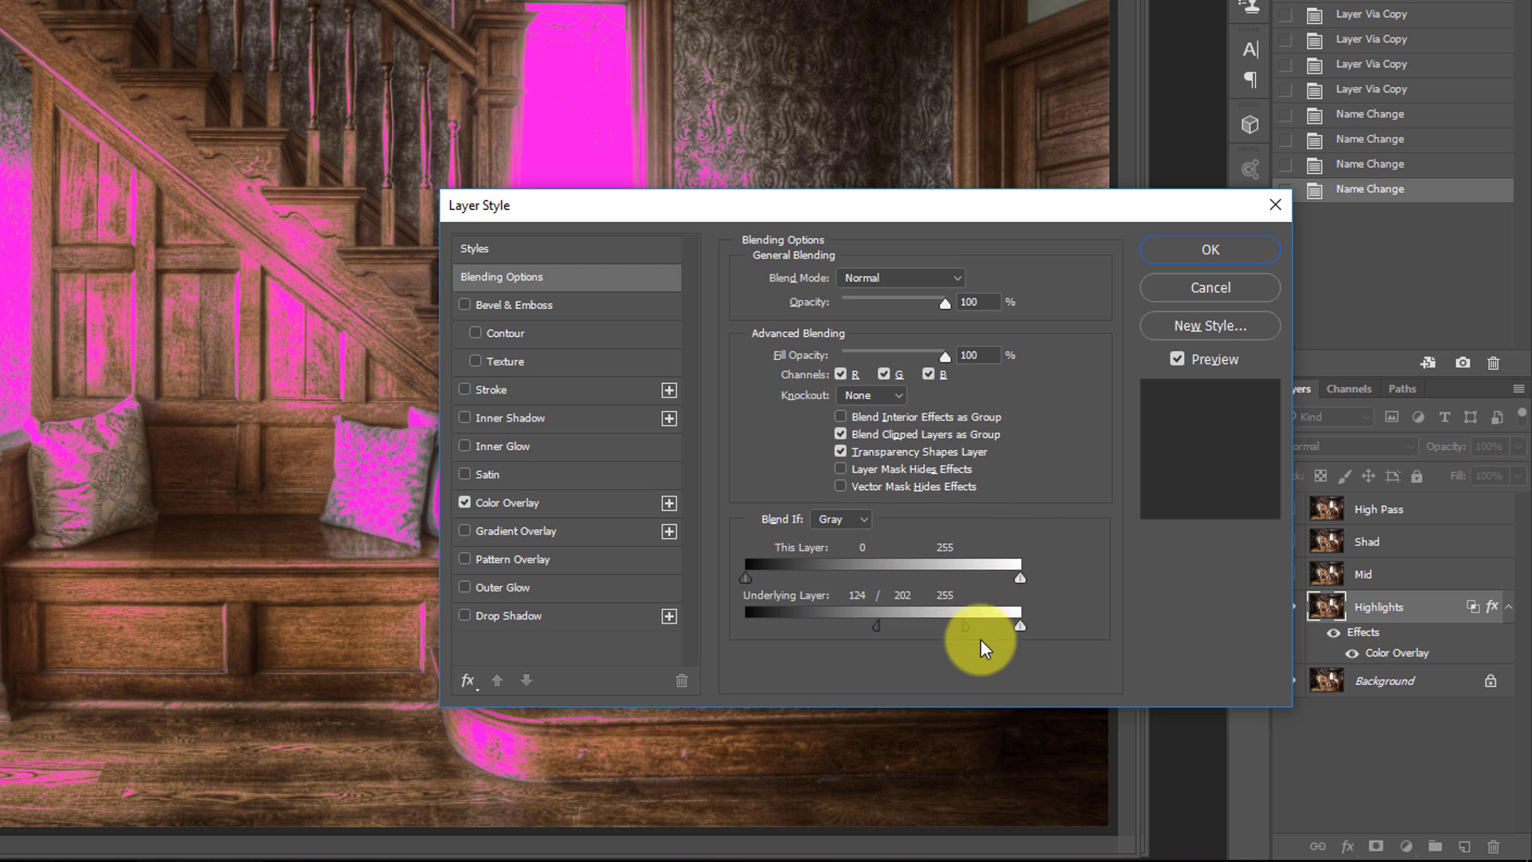
pyautogui.click(1205, 246)
# - Show the Mid layer and give it a cyan Color Overlay with the colour 00eaff
pyautogui.click(1290, 573)
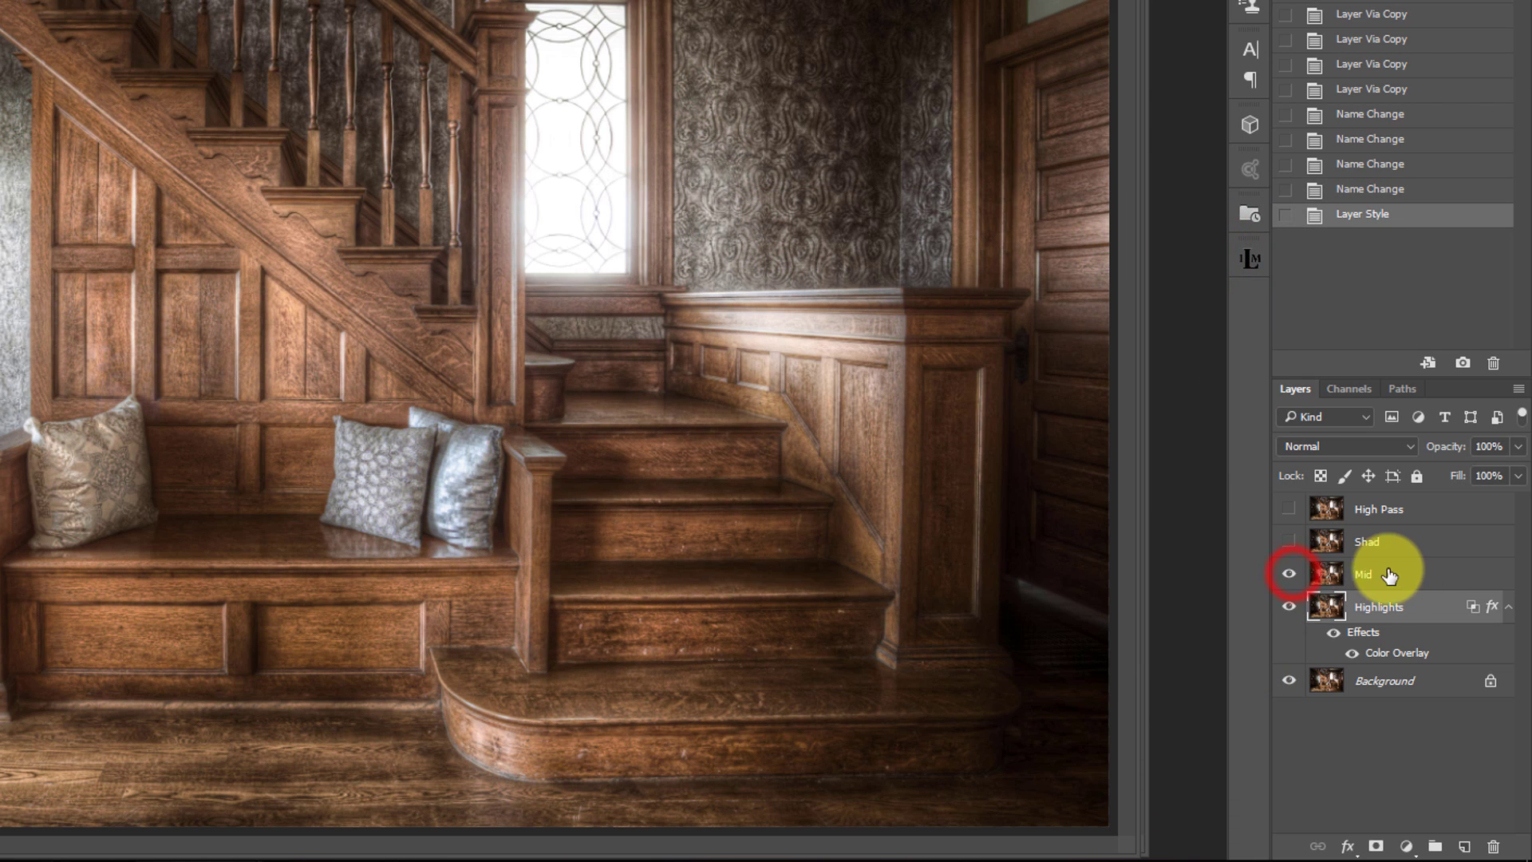
pyautogui.doubleClick(1428, 580)
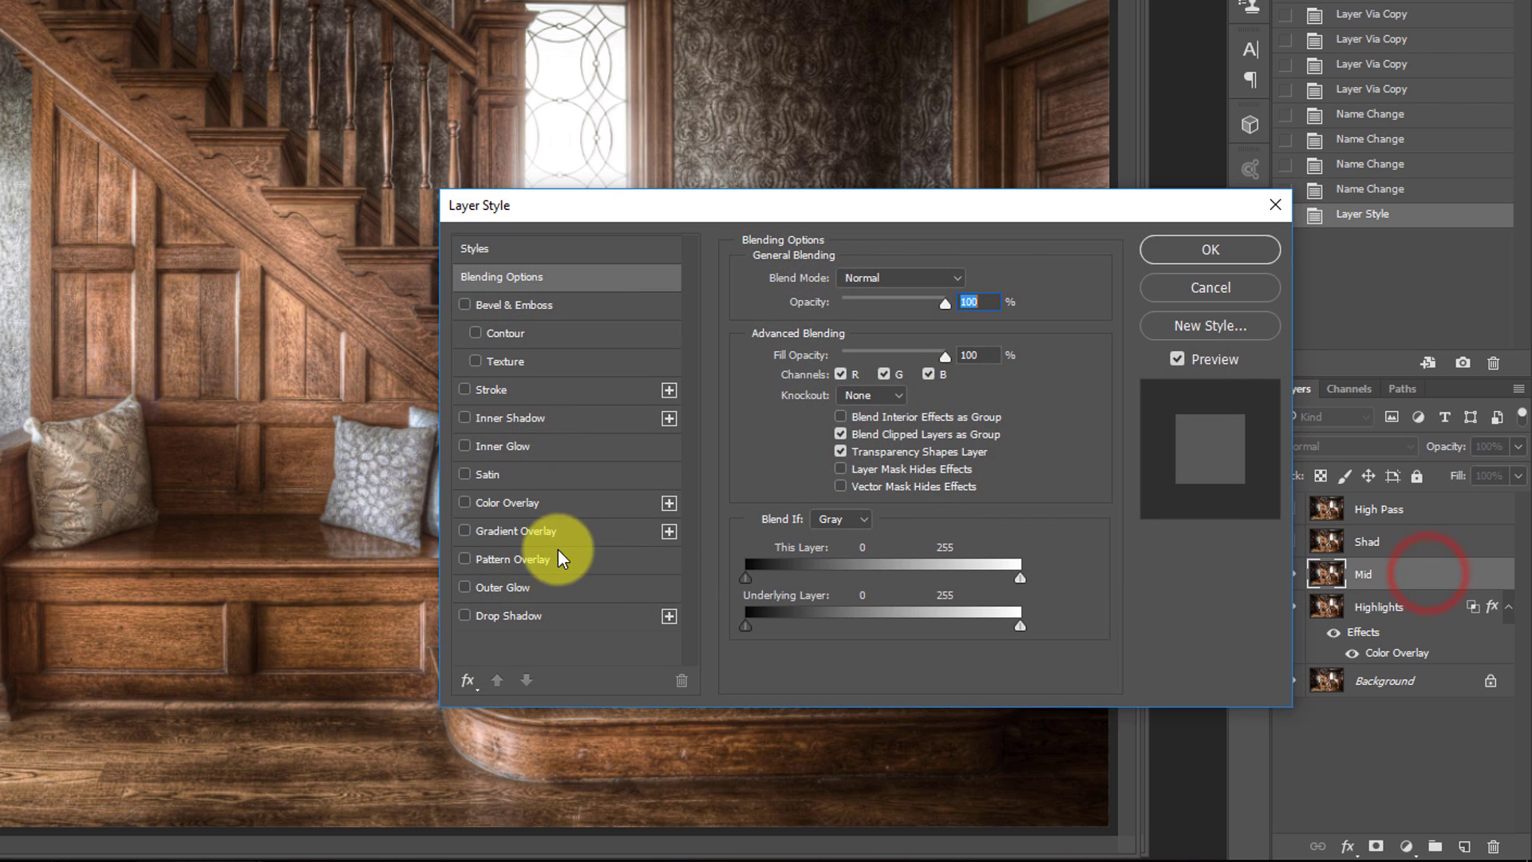
pyautogui.click(507, 502)
pyautogui.click(969, 281)
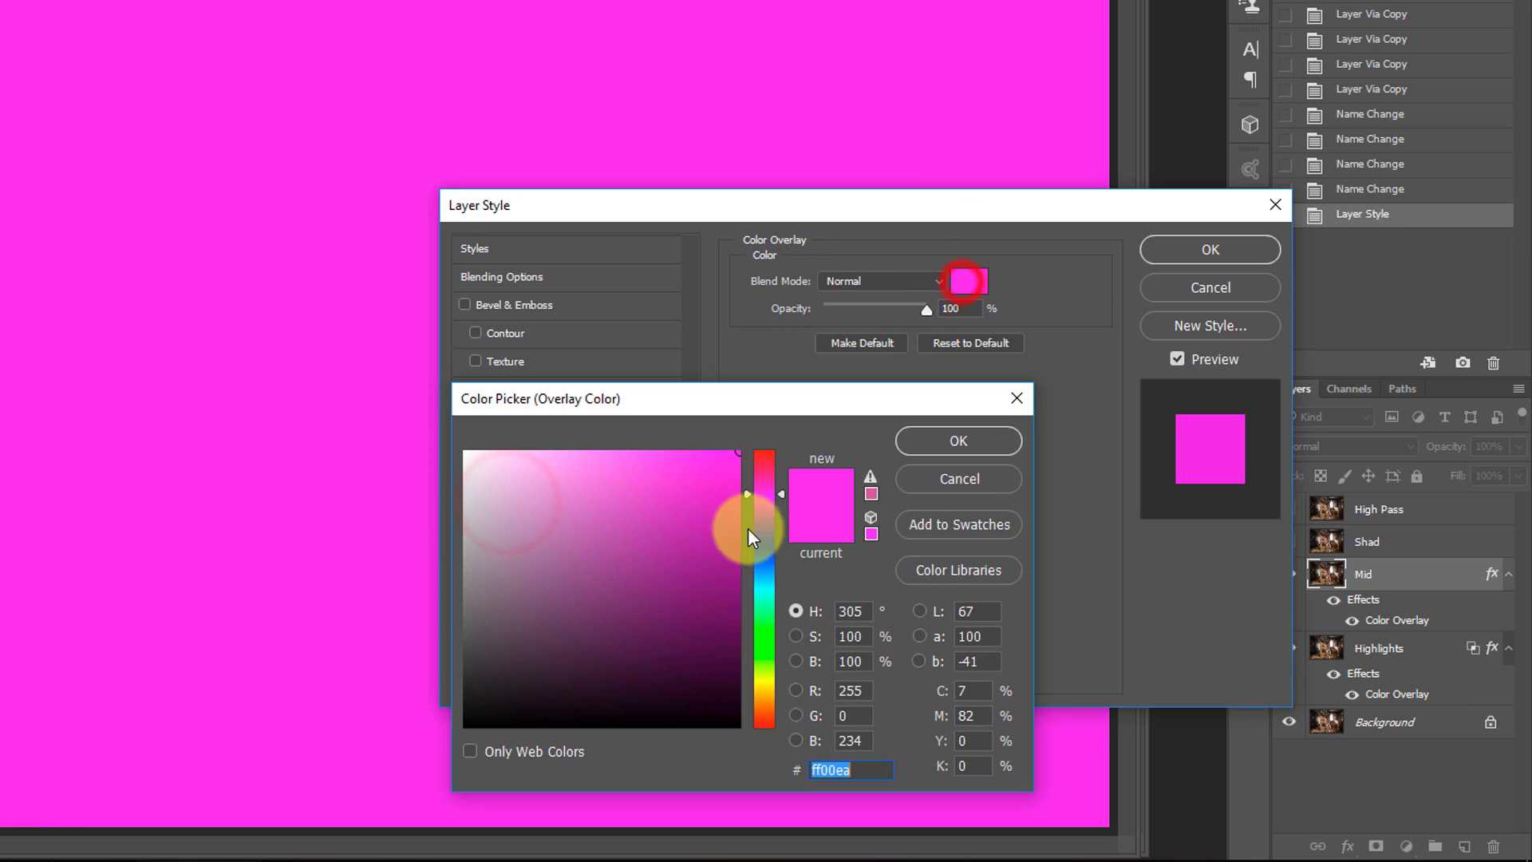
pyautogui.click(762, 548)
pyautogui.click(763, 588)
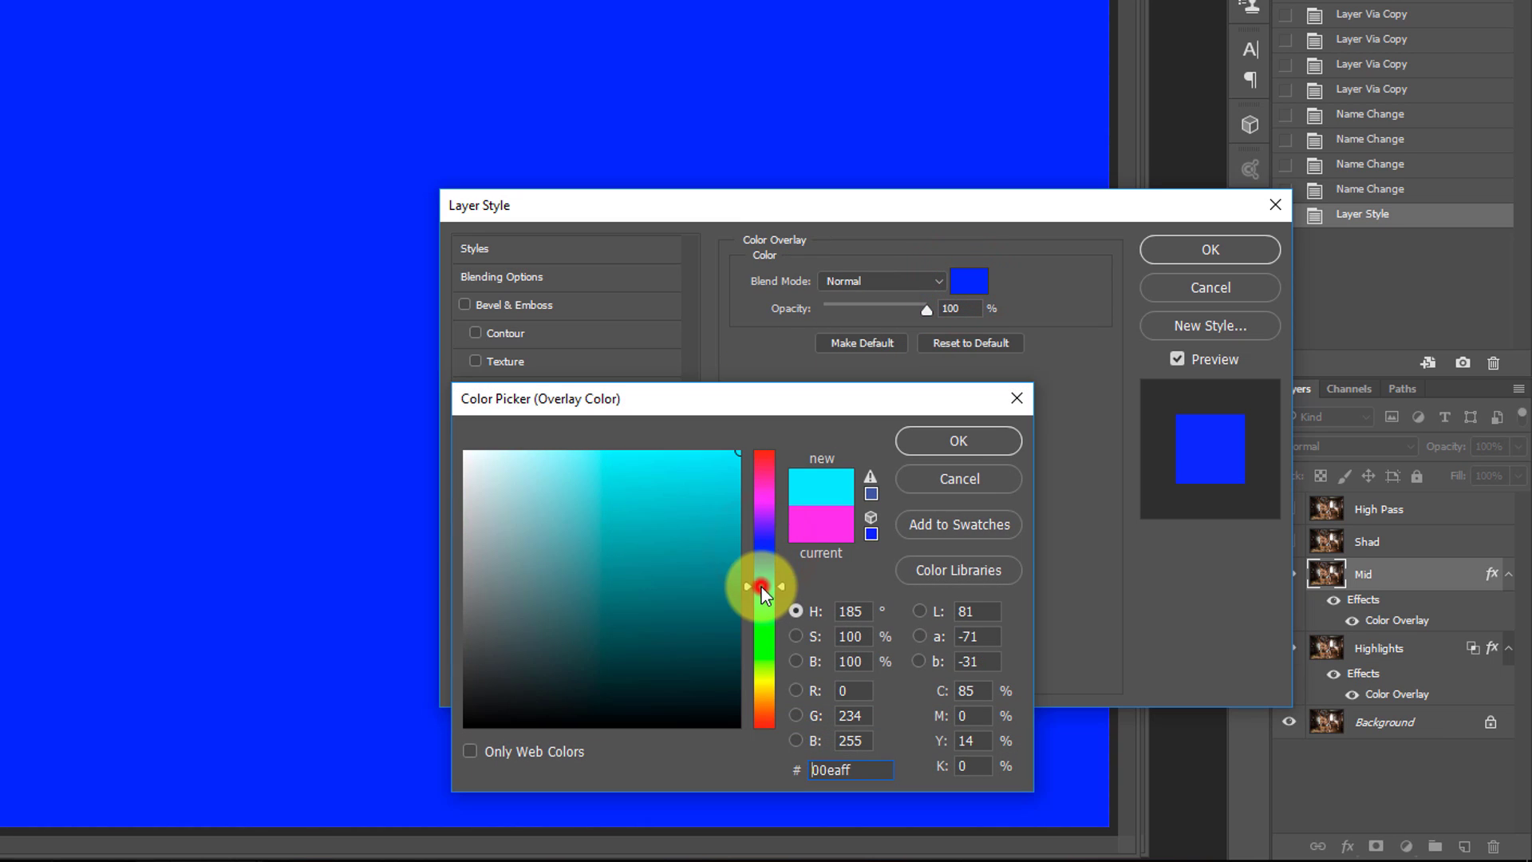
pyautogui.click(996, 441)
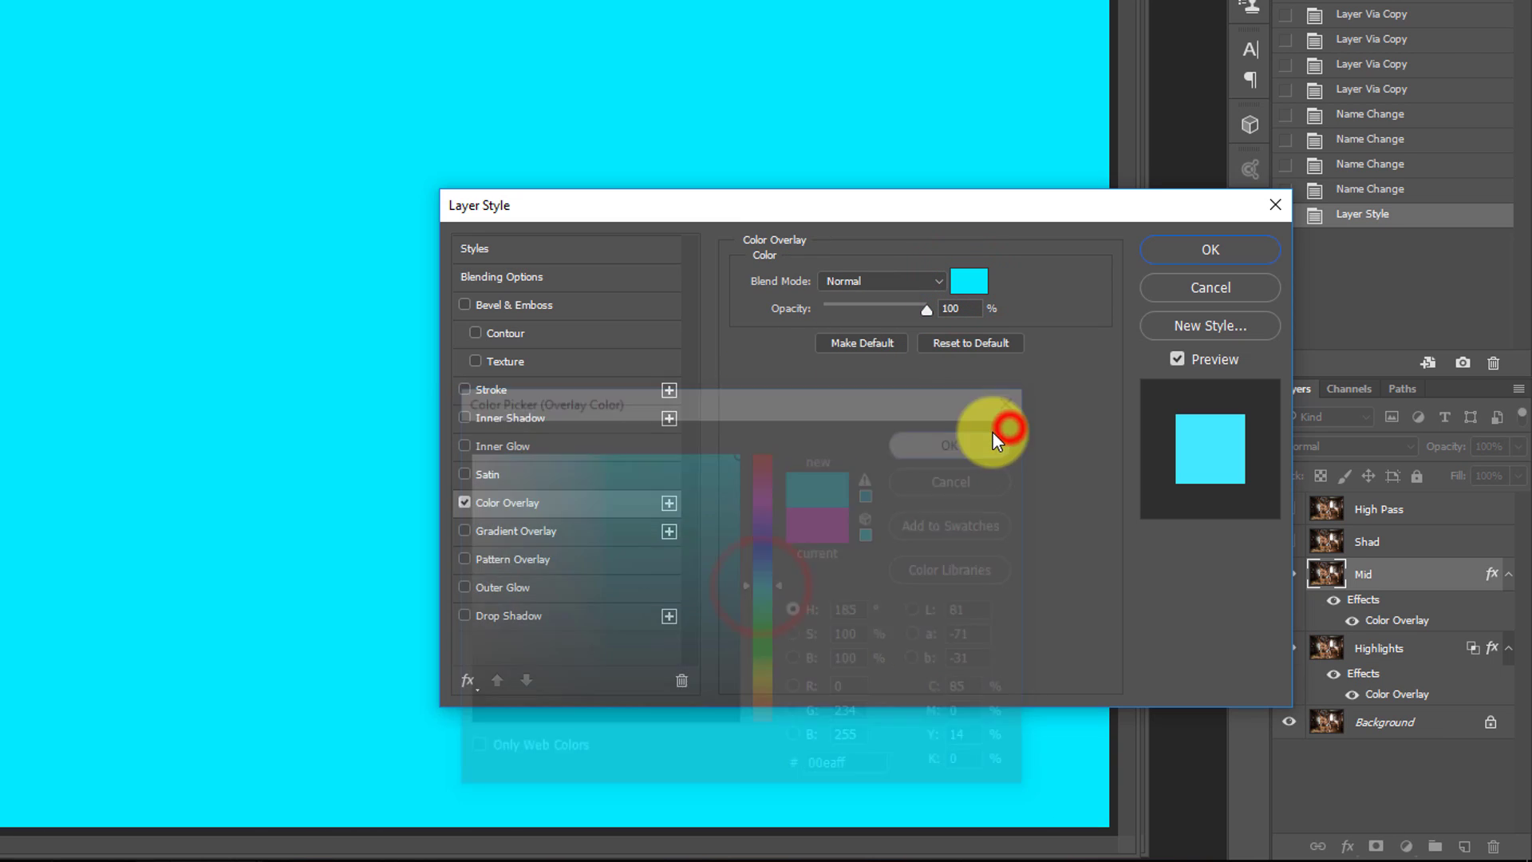
# - Restrict the Mid layer with underlying-layer Blend If thresholds split to 31/83 for the darks and 153/195 for the lights
pyautogui.click(498, 274)
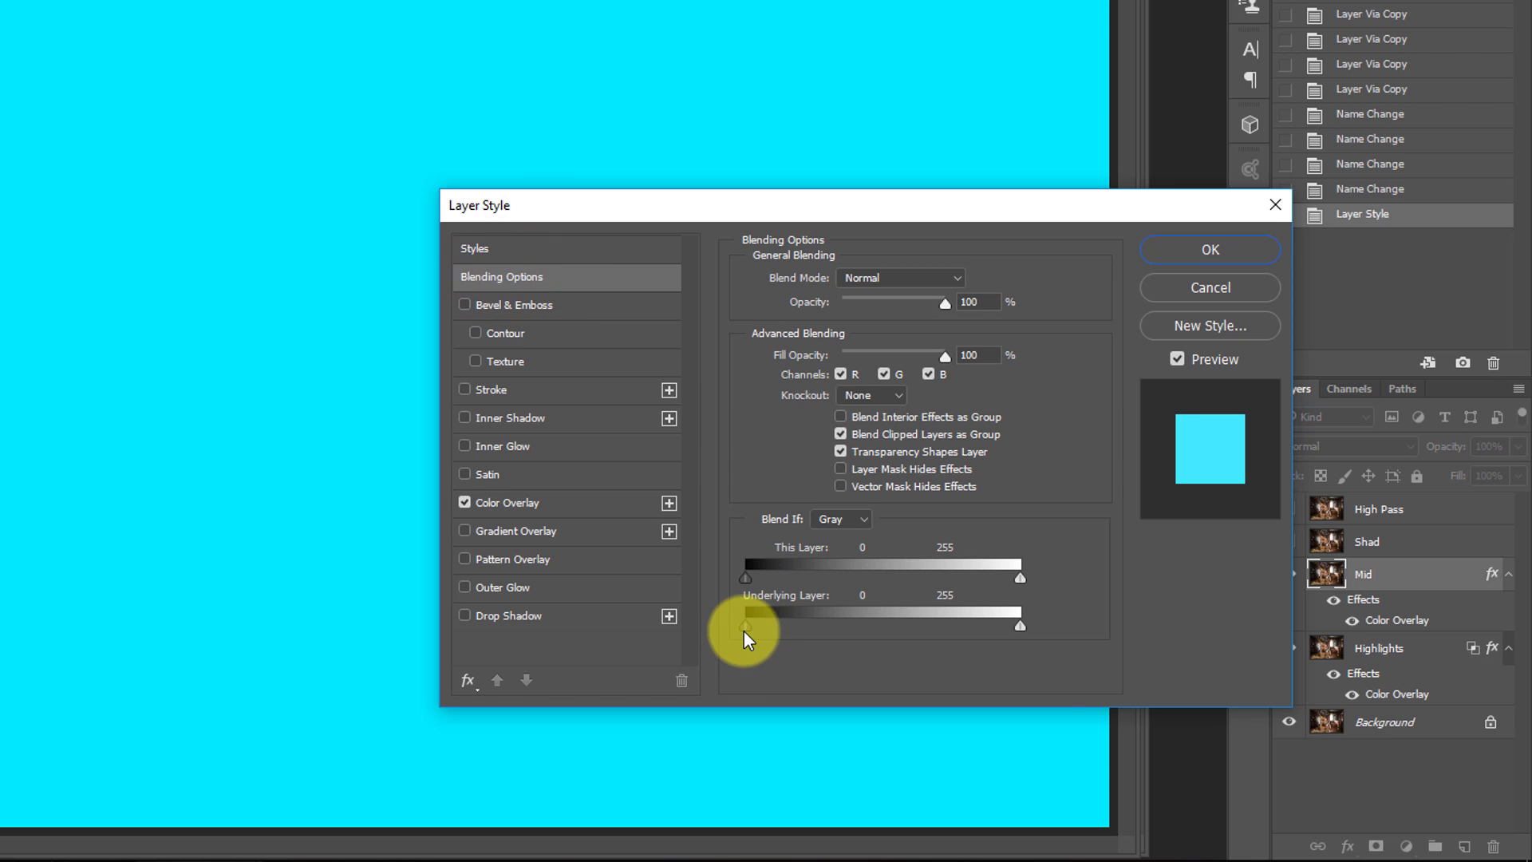
pyautogui.moveTo(749, 625); pyautogui.dragTo(835, 620)
pyautogui.press('alt')
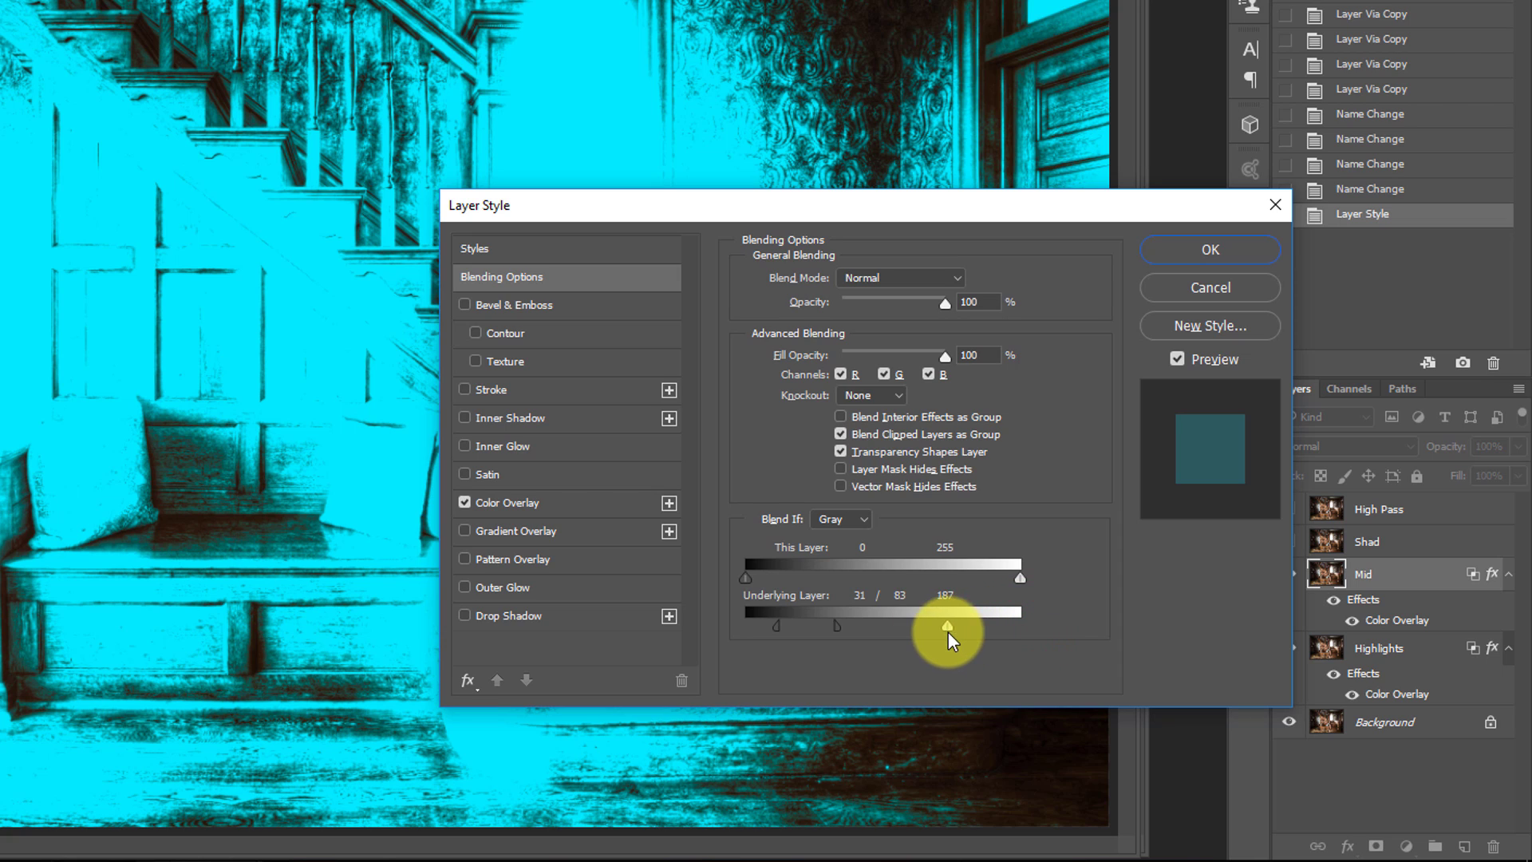
pyautogui.press('alt')
pyautogui.moveTo(961, 628); pyautogui.dragTo(908, 626)
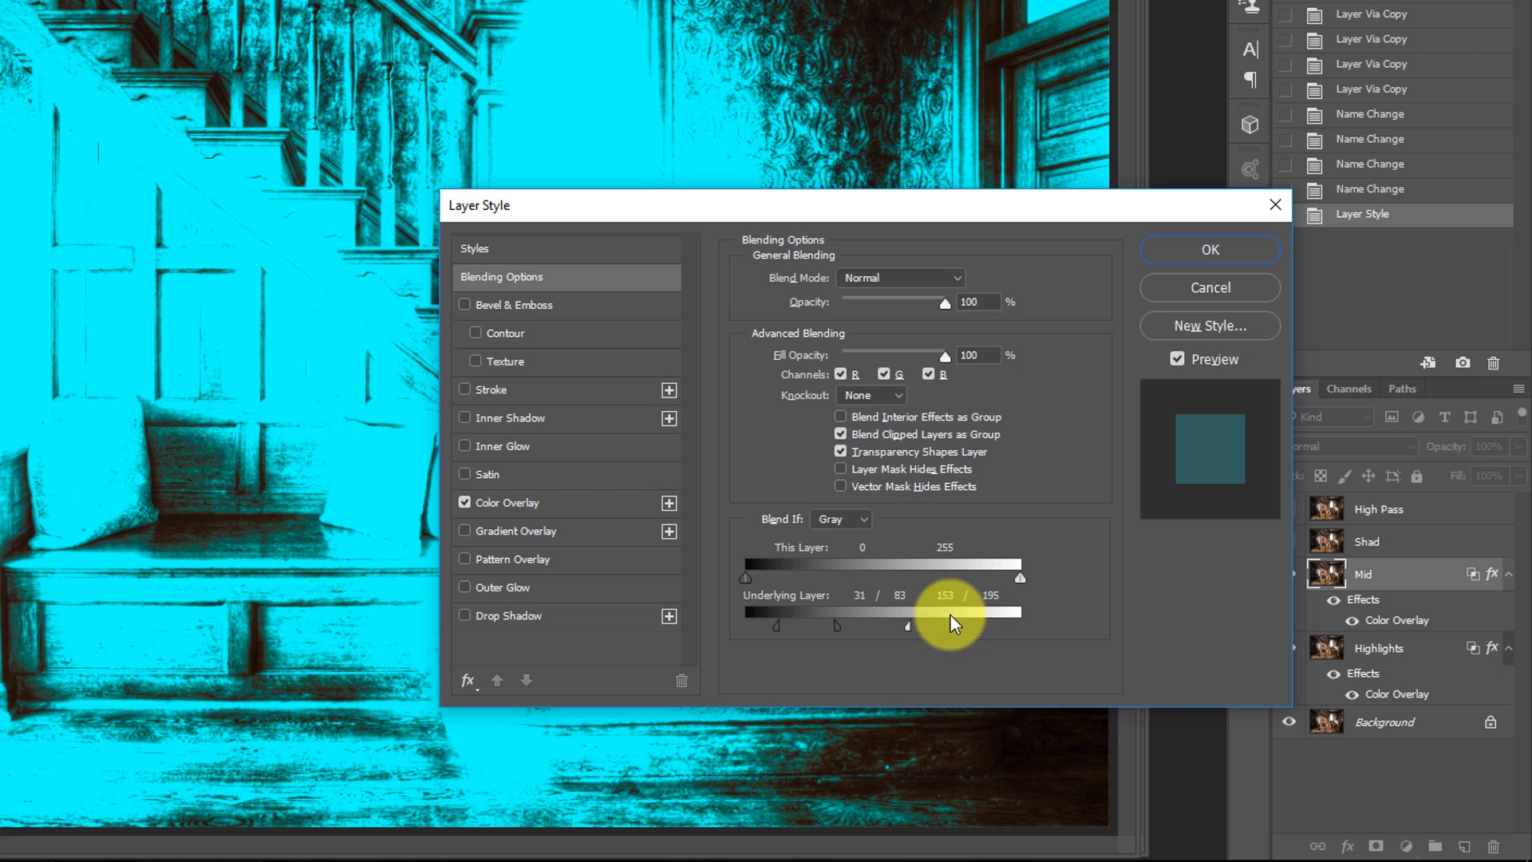
pyautogui.click(1176, 249)
# - Hide the Highlights and Mid layers and show the Shad layer
pyautogui.click(1291, 649)
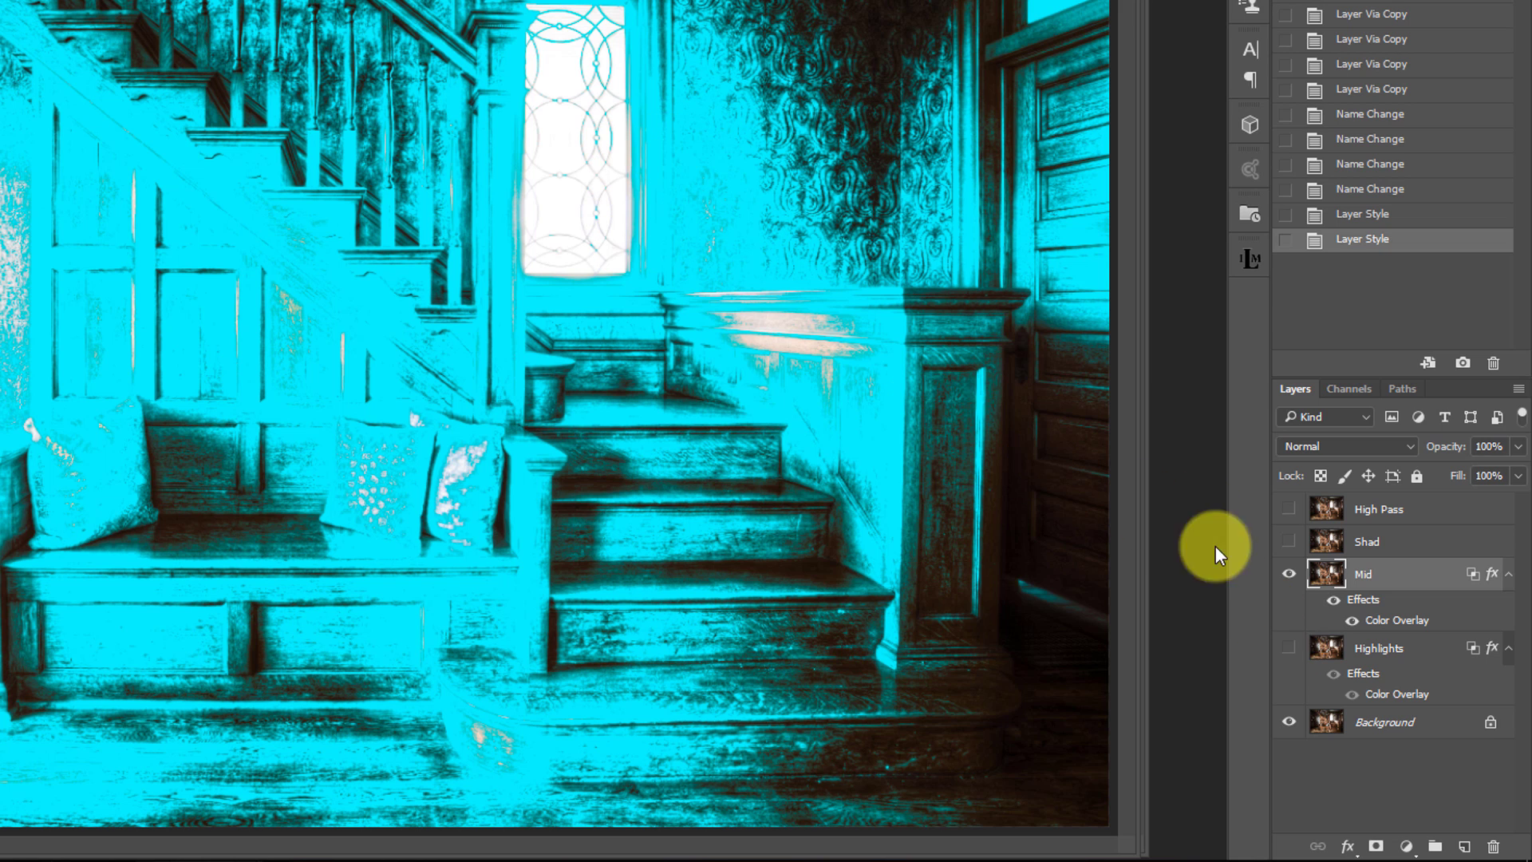
pyautogui.click(1289, 574)
pyautogui.click(1288, 541)
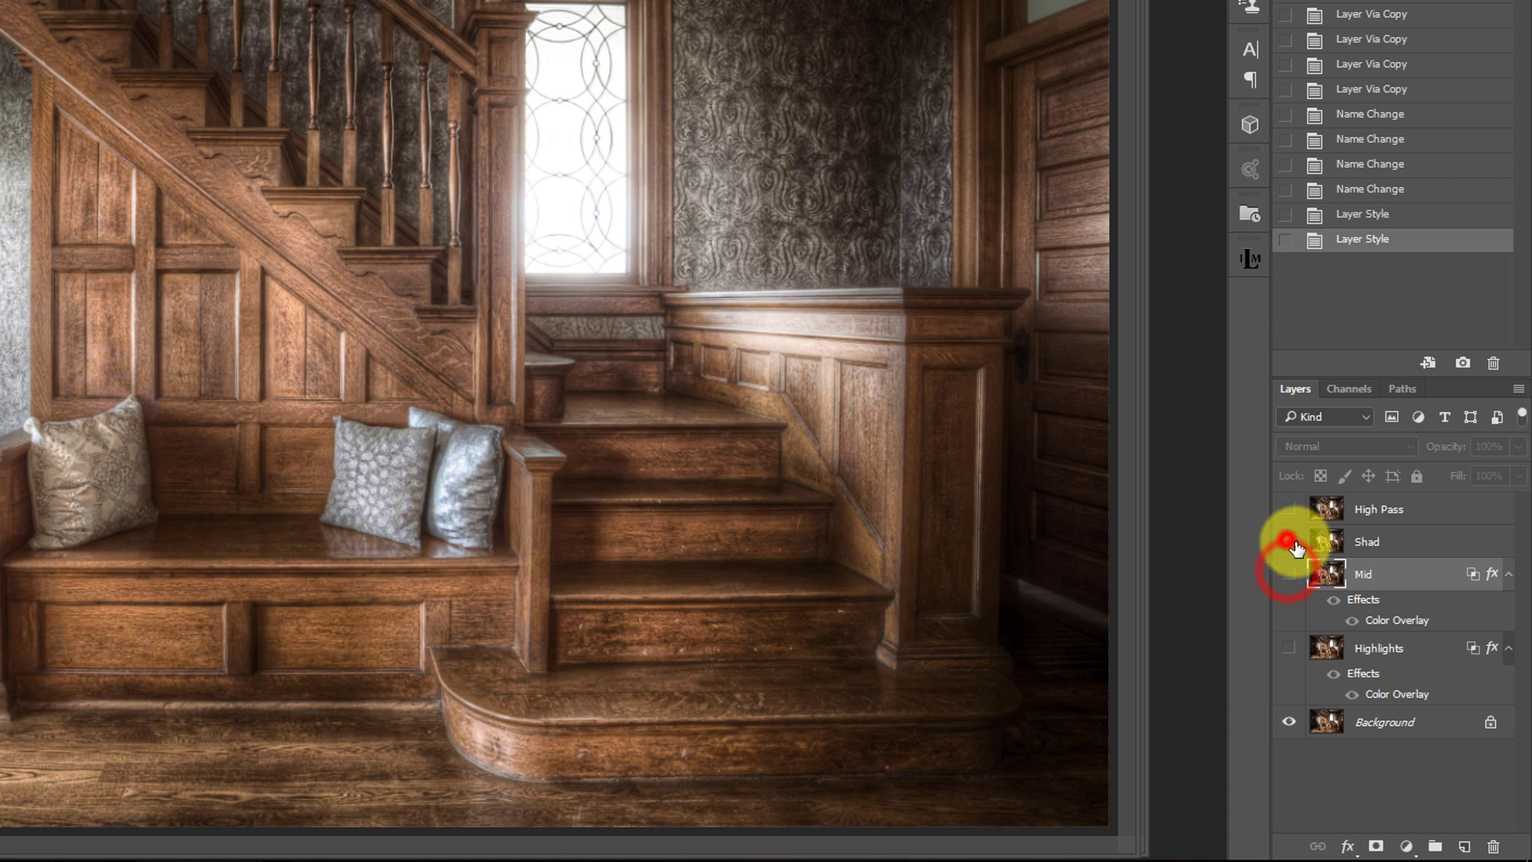
# - Add a yellow Color Overlay to the Shad layer
pyautogui.doubleClick(1424, 549)
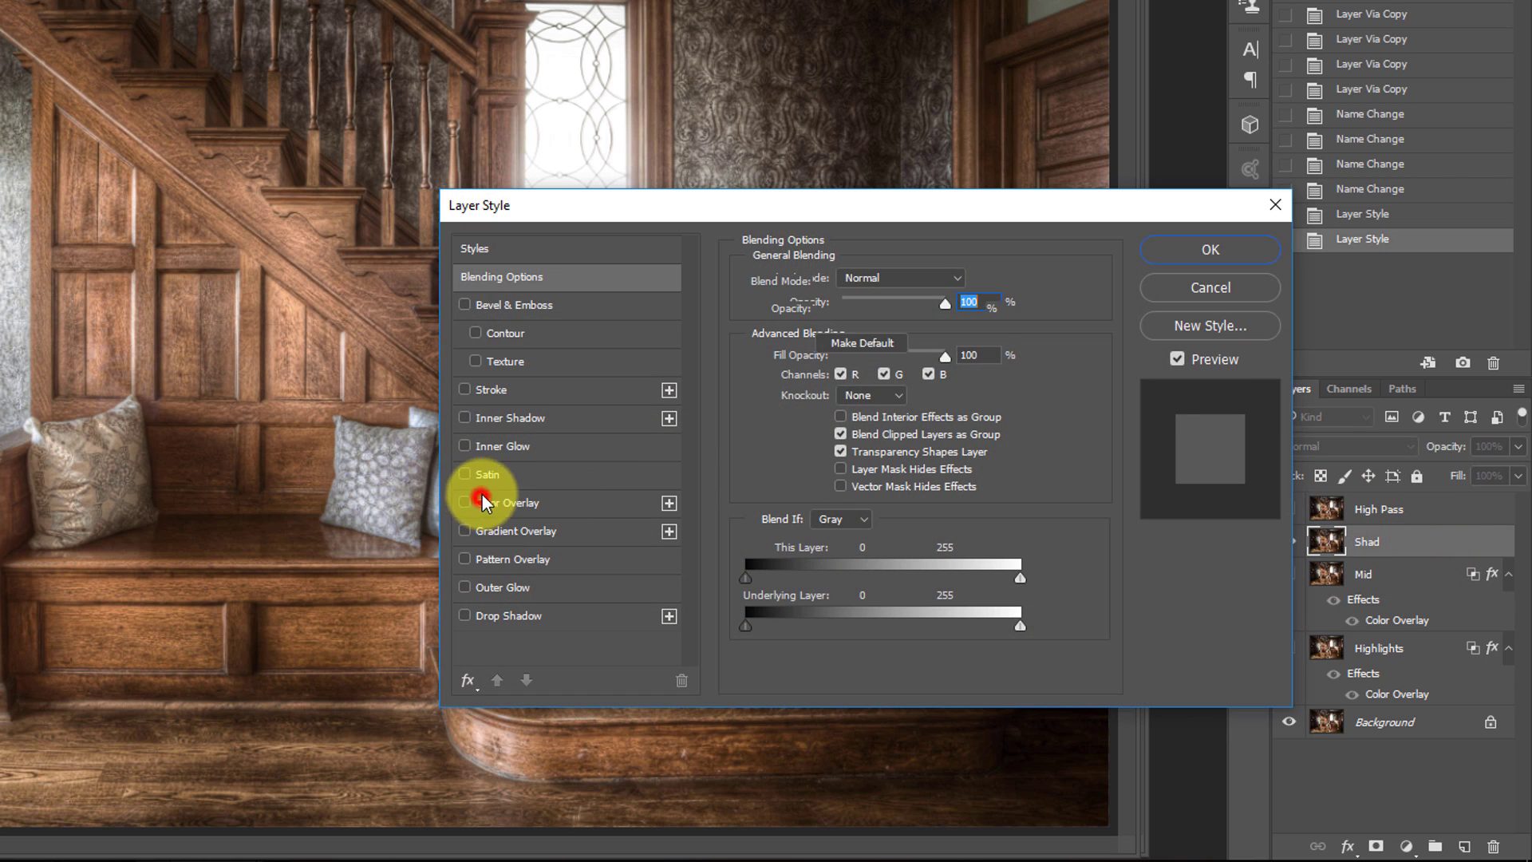
pyautogui.click(486, 500)
pyautogui.click(970, 281)
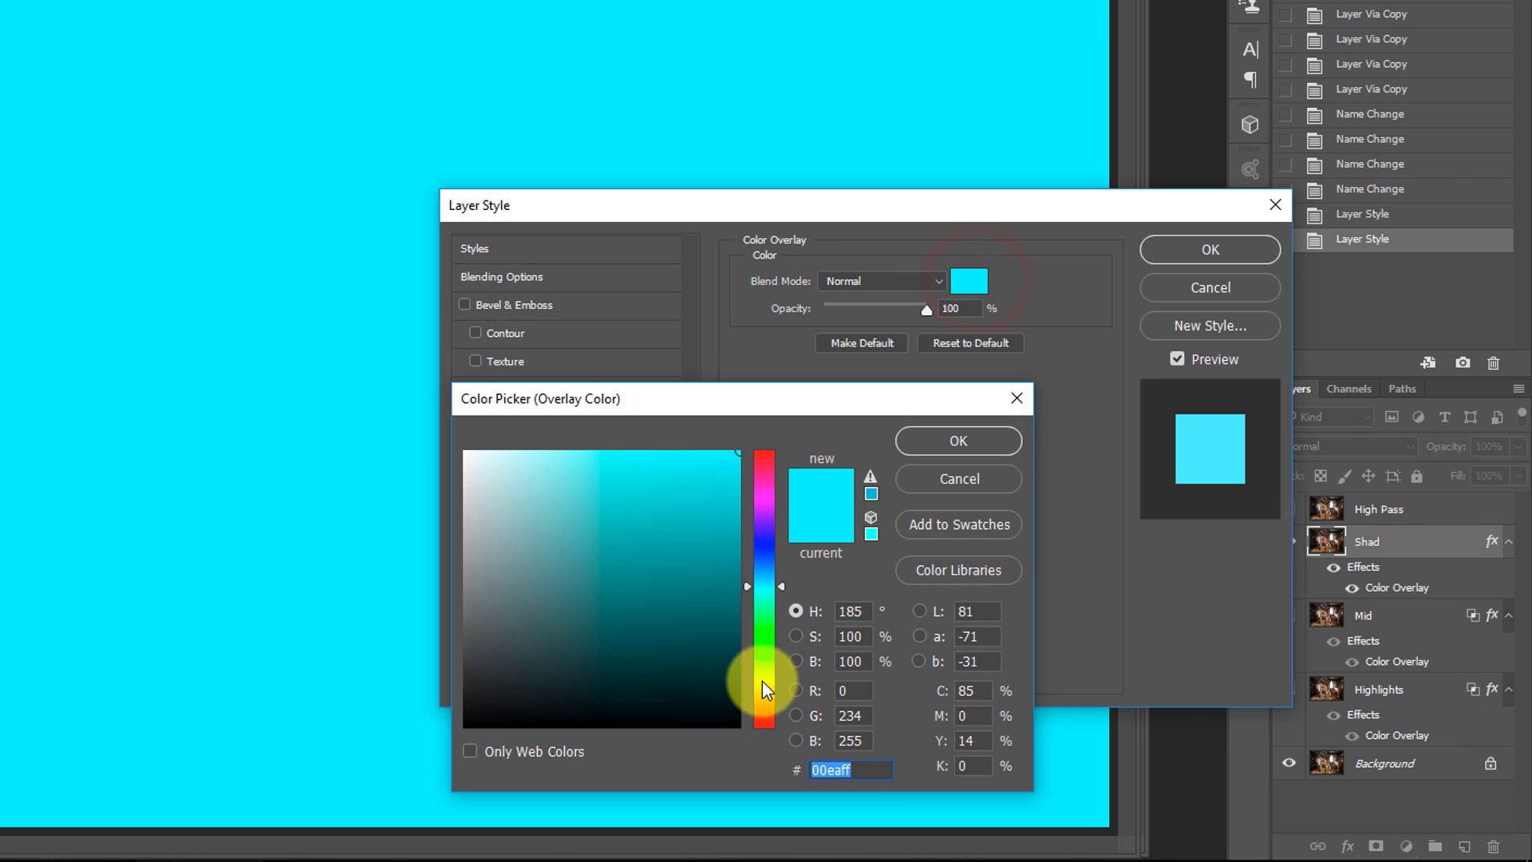
pyautogui.click(764, 680)
pyautogui.click(954, 439)
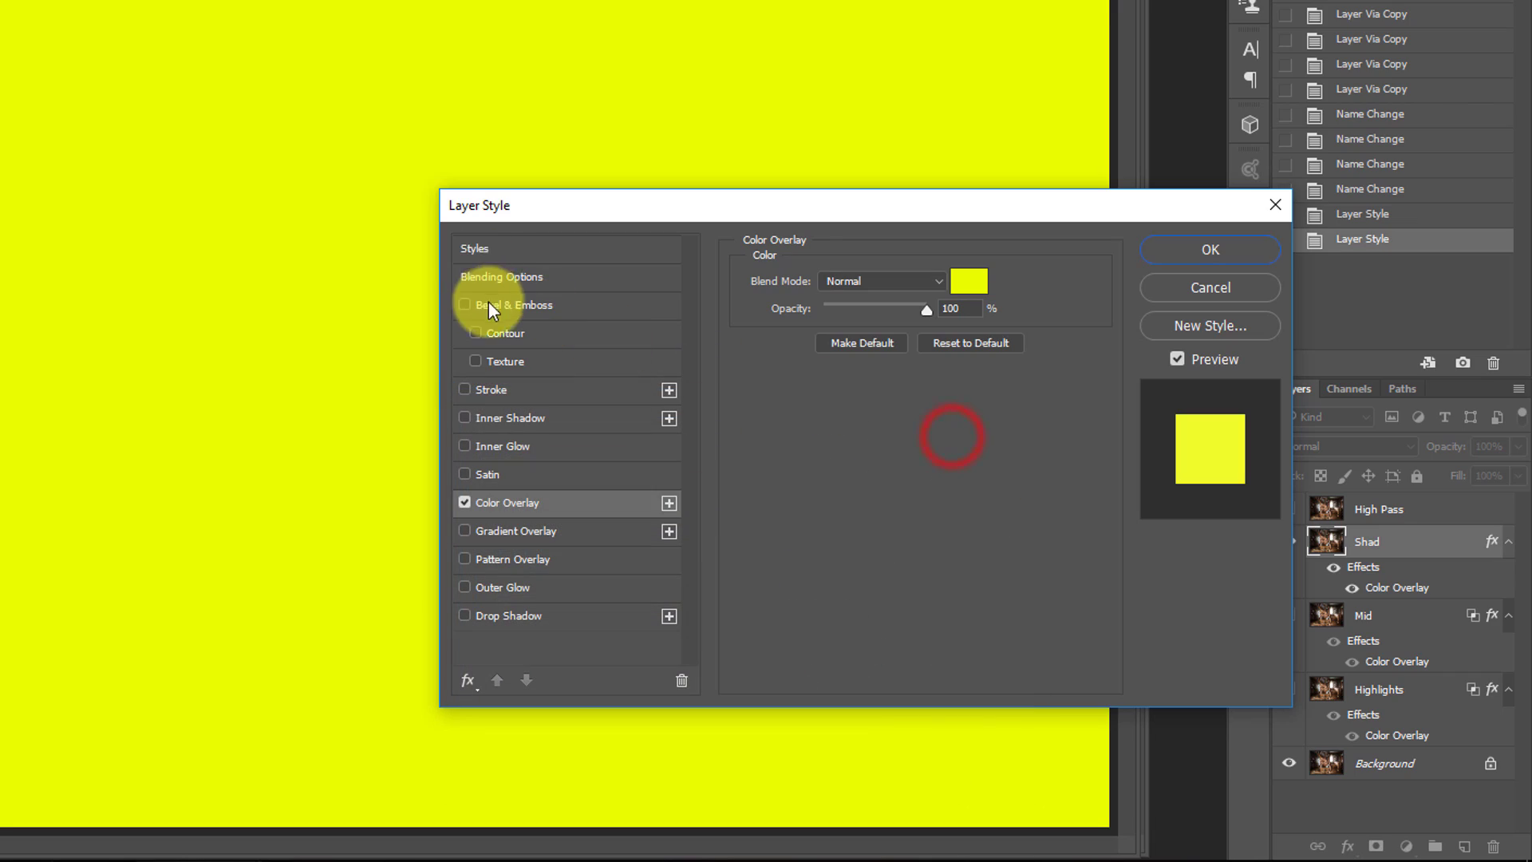
# - Restrict the Shad layer to dark tones by splitting its underlying-layer Blend If light threshold to 34/97
pyautogui.click(492, 276)
pyautogui.moveTo(1027, 624); pyautogui.dragTo(852, 625)
pyautogui.press('alt')
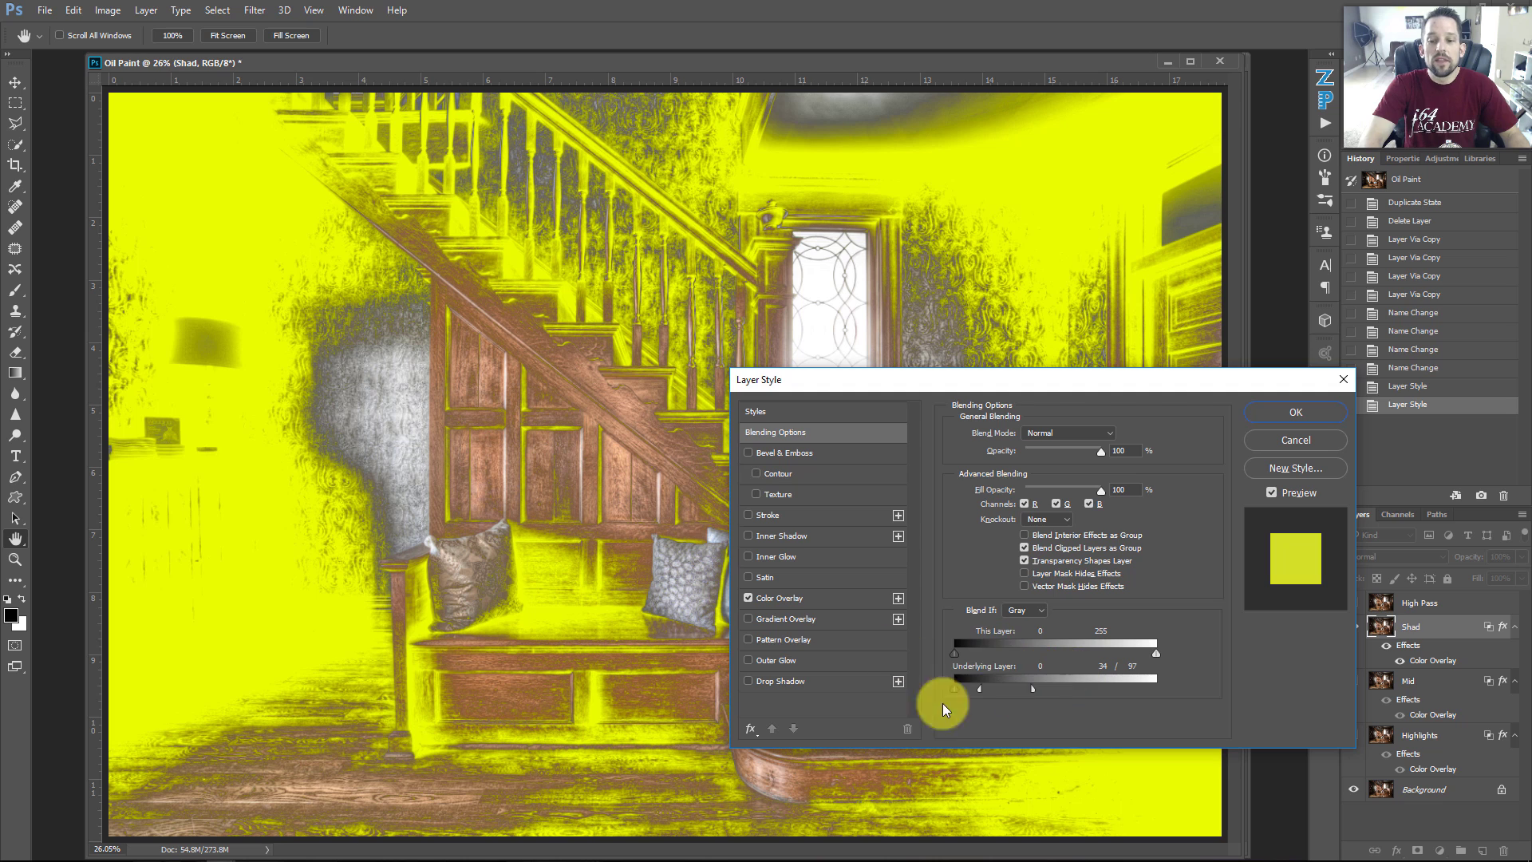
pyautogui.click(1285, 420)
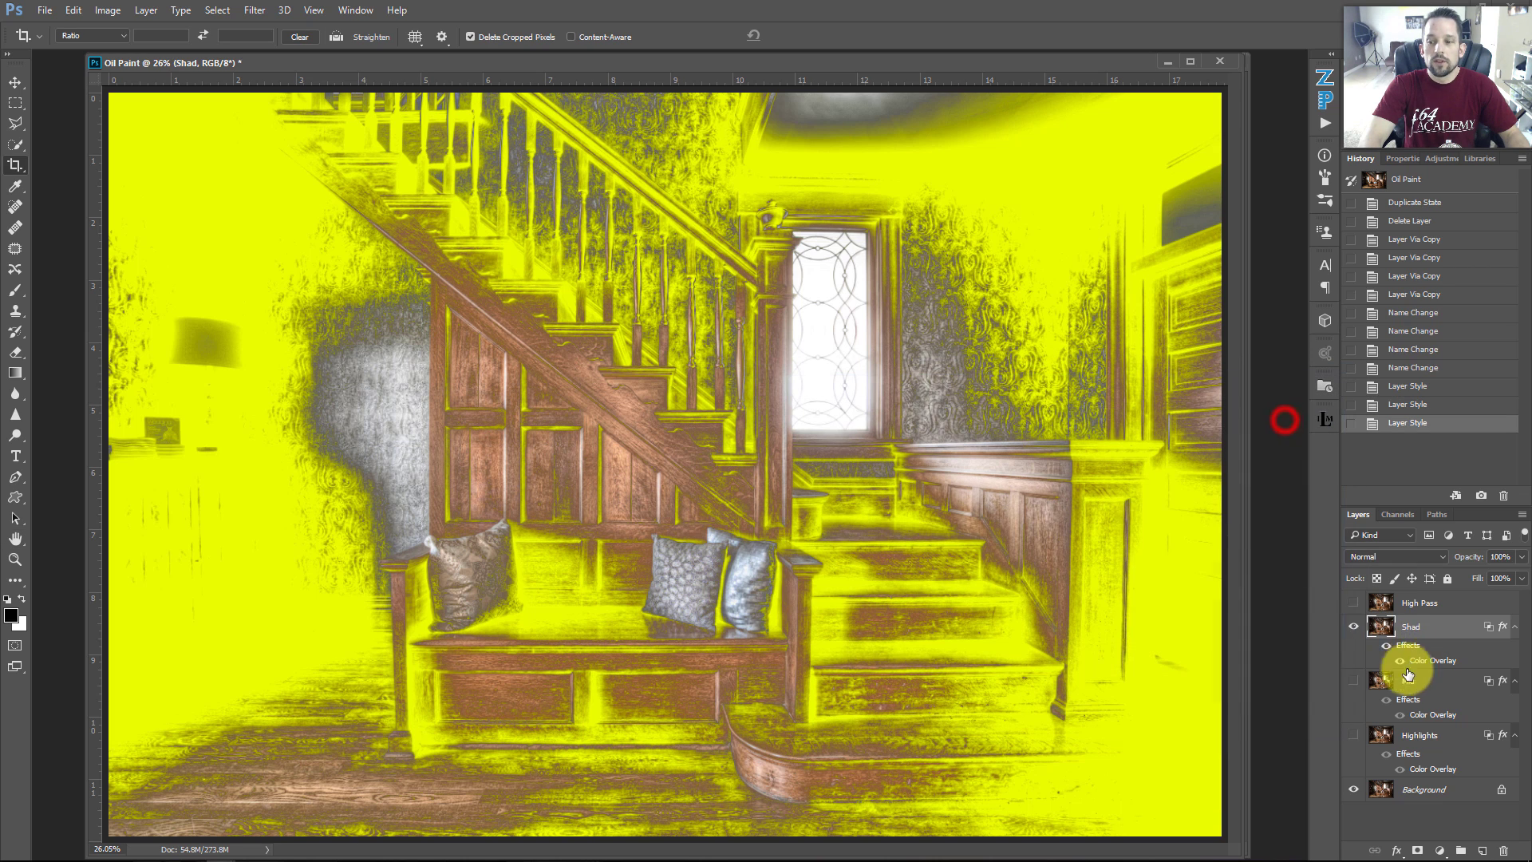
# - Show the Mid and Highlights layers and turn off the Color Overlay effects on Mid, Shad and Highlights
pyautogui.click(1354, 681)
pyautogui.click(1354, 735)
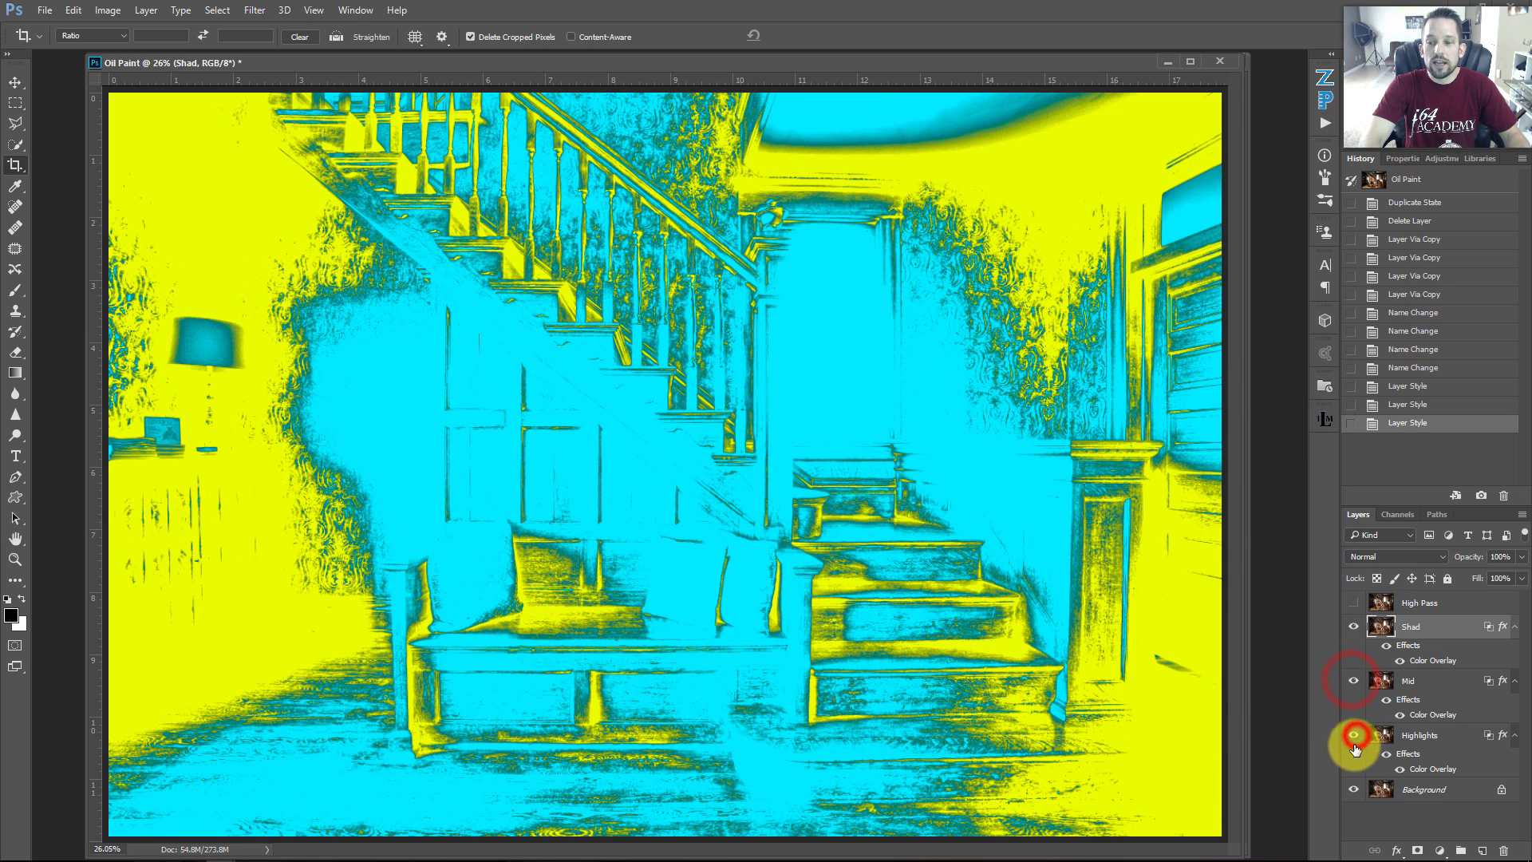
pyautogui.click(1399, 714)
pyautogui.click(1401, 660)
pyautogui.click(1400, 769)
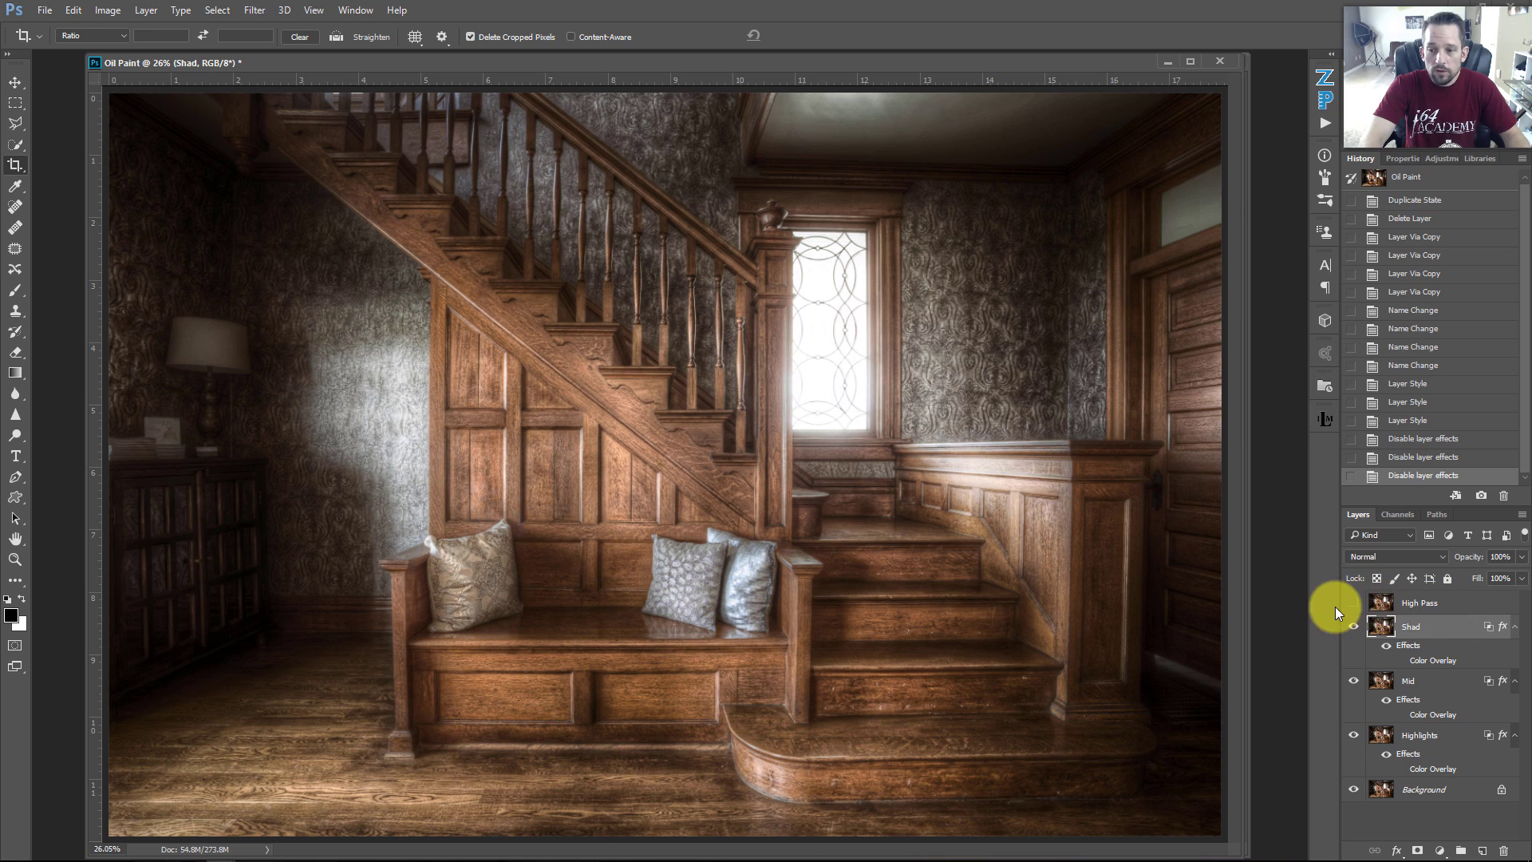
# - Show the High Pass layer and set it to 50% opacity with the Linear Light blend mode
pyautogui.click(1355, 605)
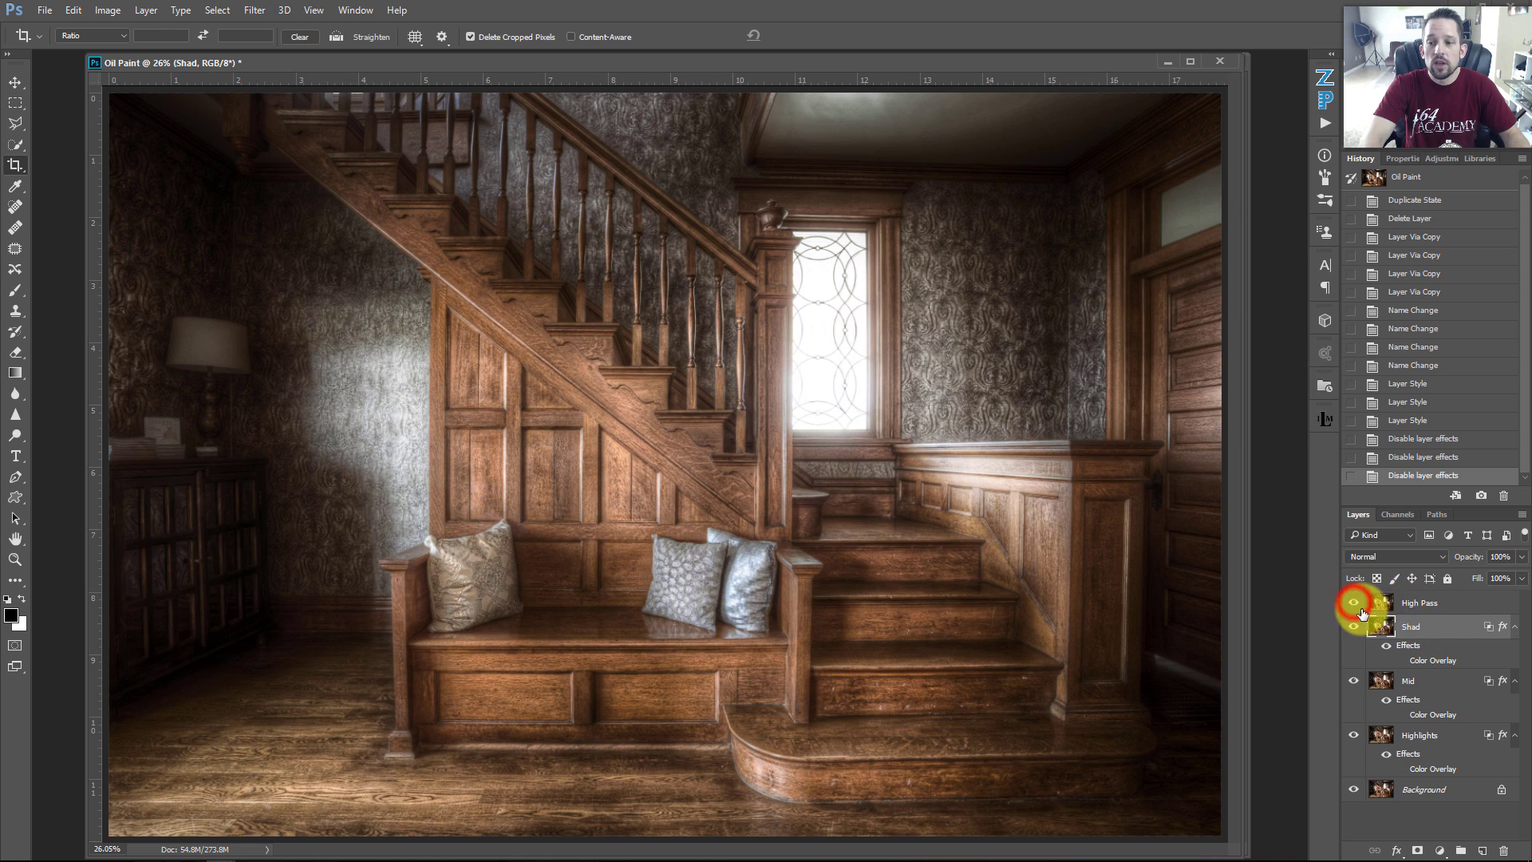
pyautogui.click(1456, 608)
pyautogui.click(1519, 557)
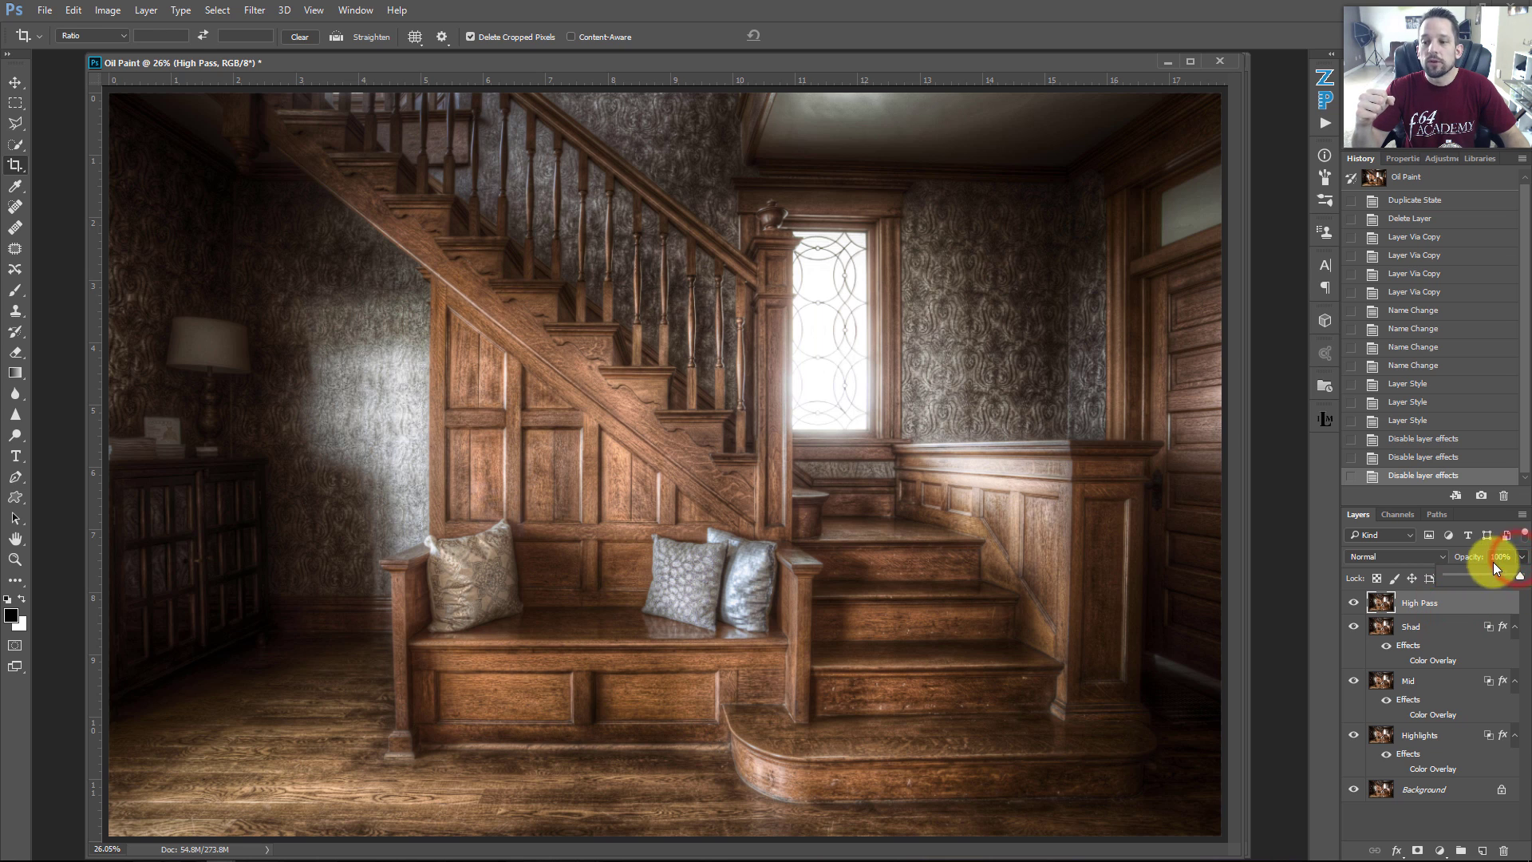
pyautogui.click(1492, 559)
pyautogui.write('50')
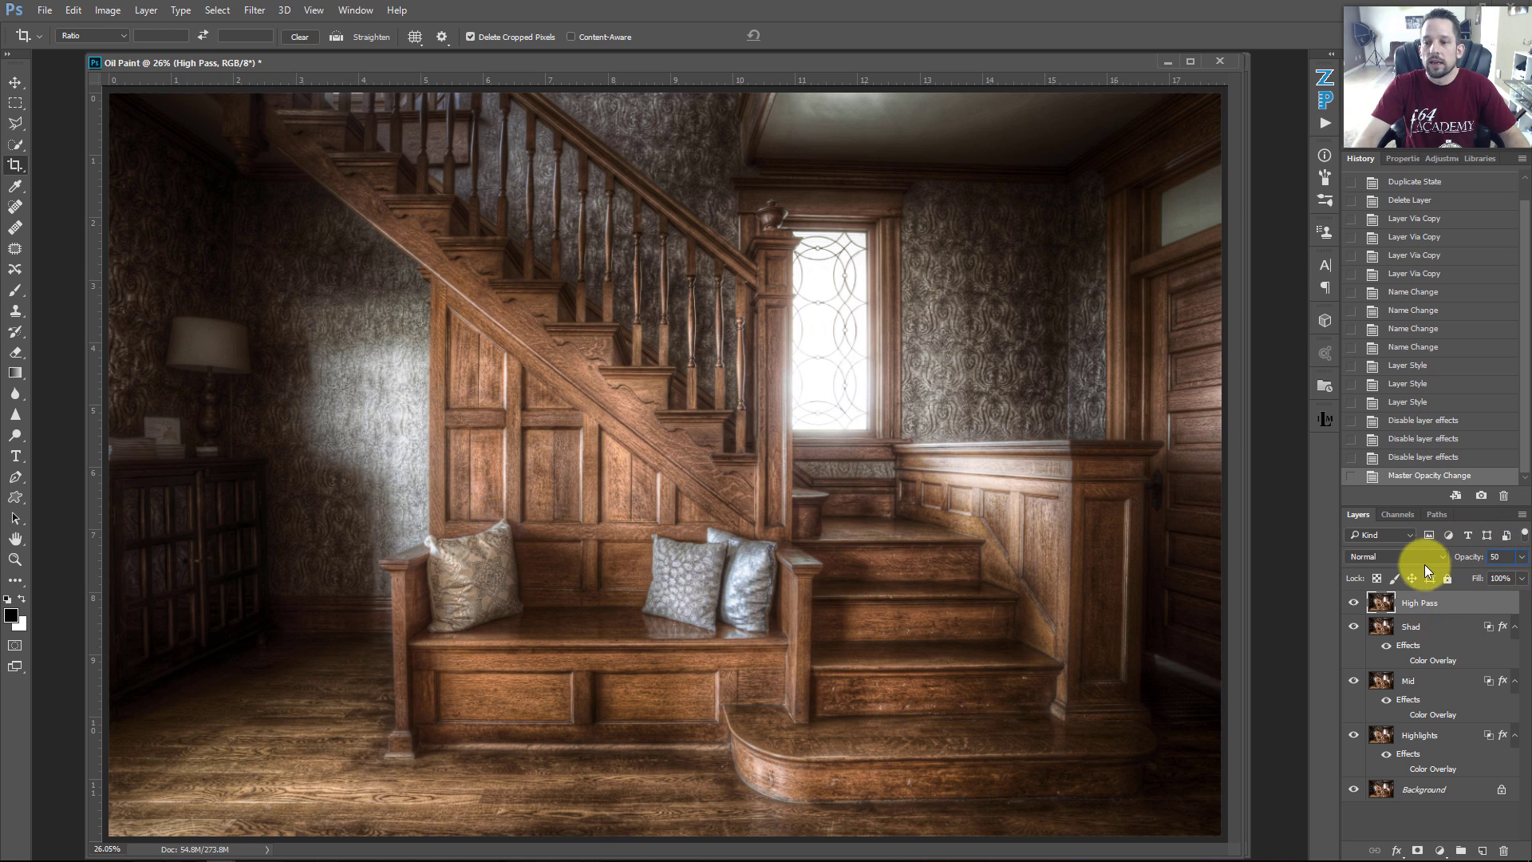
pyautogui.click(1425, 559)
pyautogui.click(1374, 433)
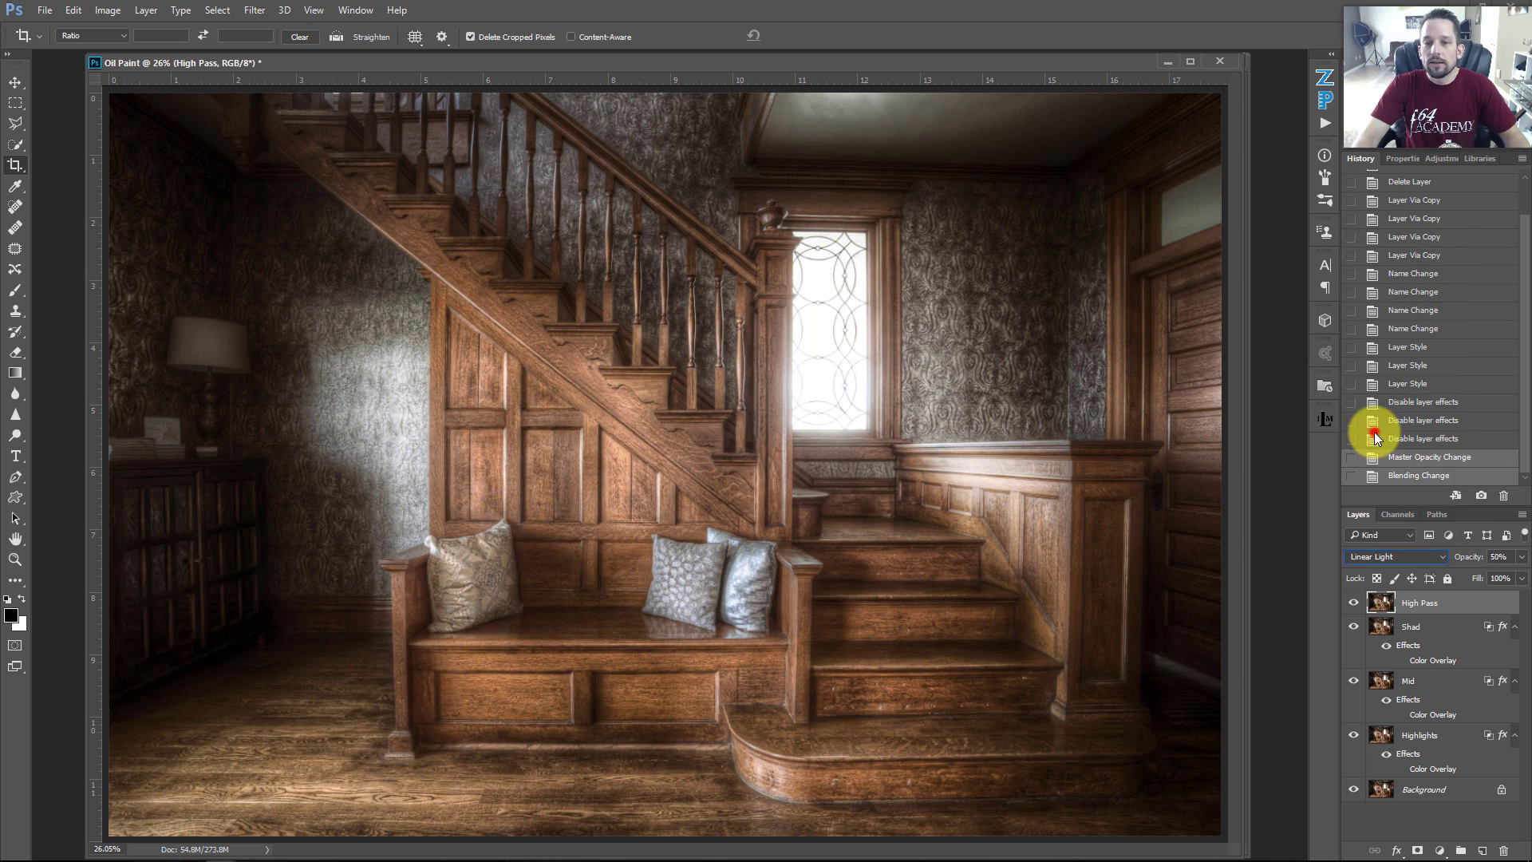
# - Apply the High Pass filter with a 1.5 pixel radius to the High Pass layer and desaturate it
pyautogui.click(255, 9)
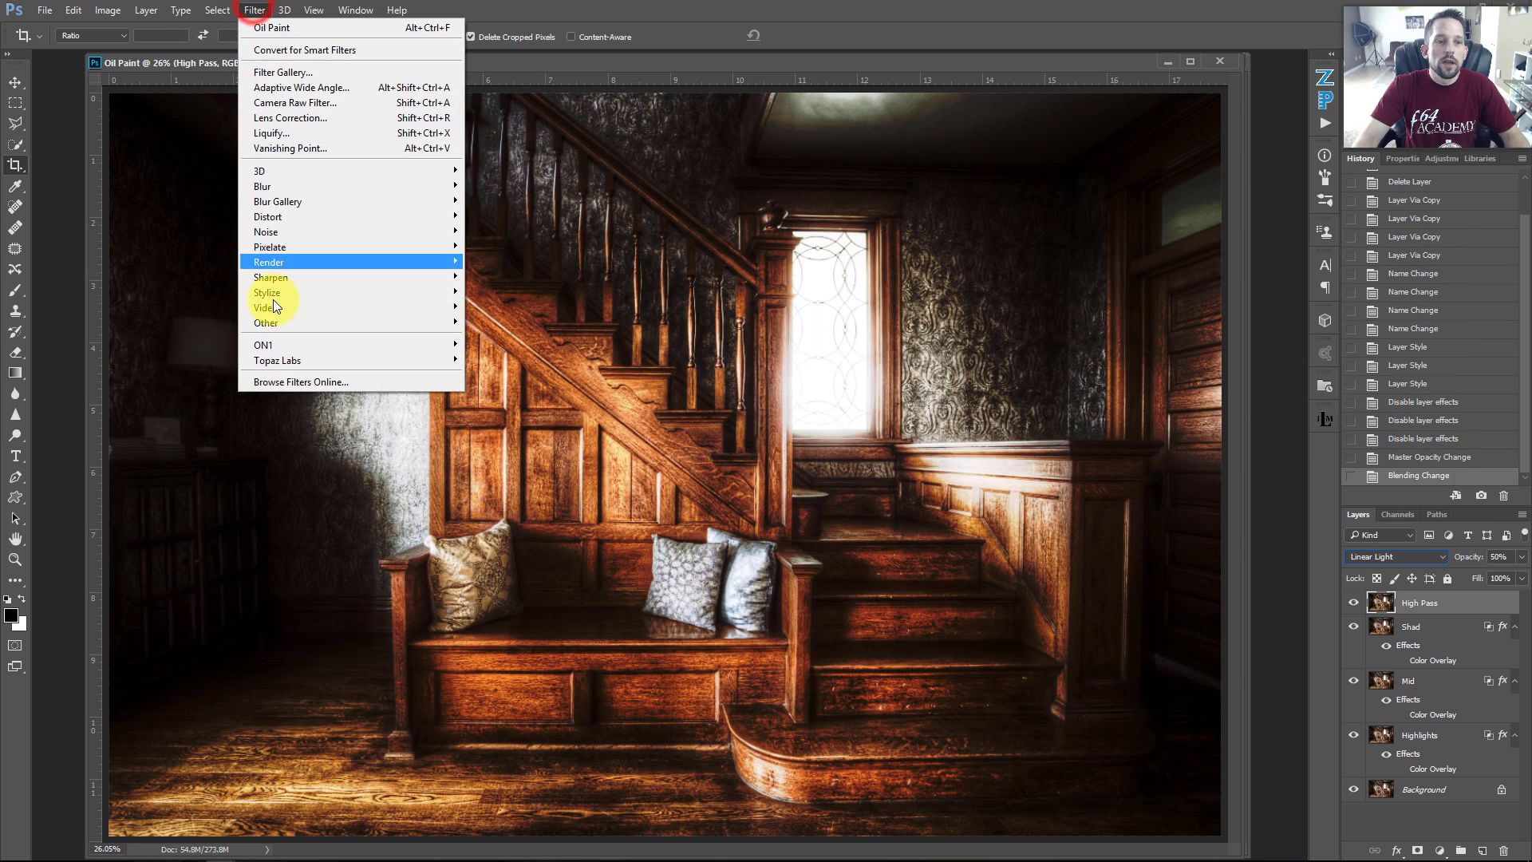
pyautogui.moveTo(268, 320)
pyautogui.click(210, 334)
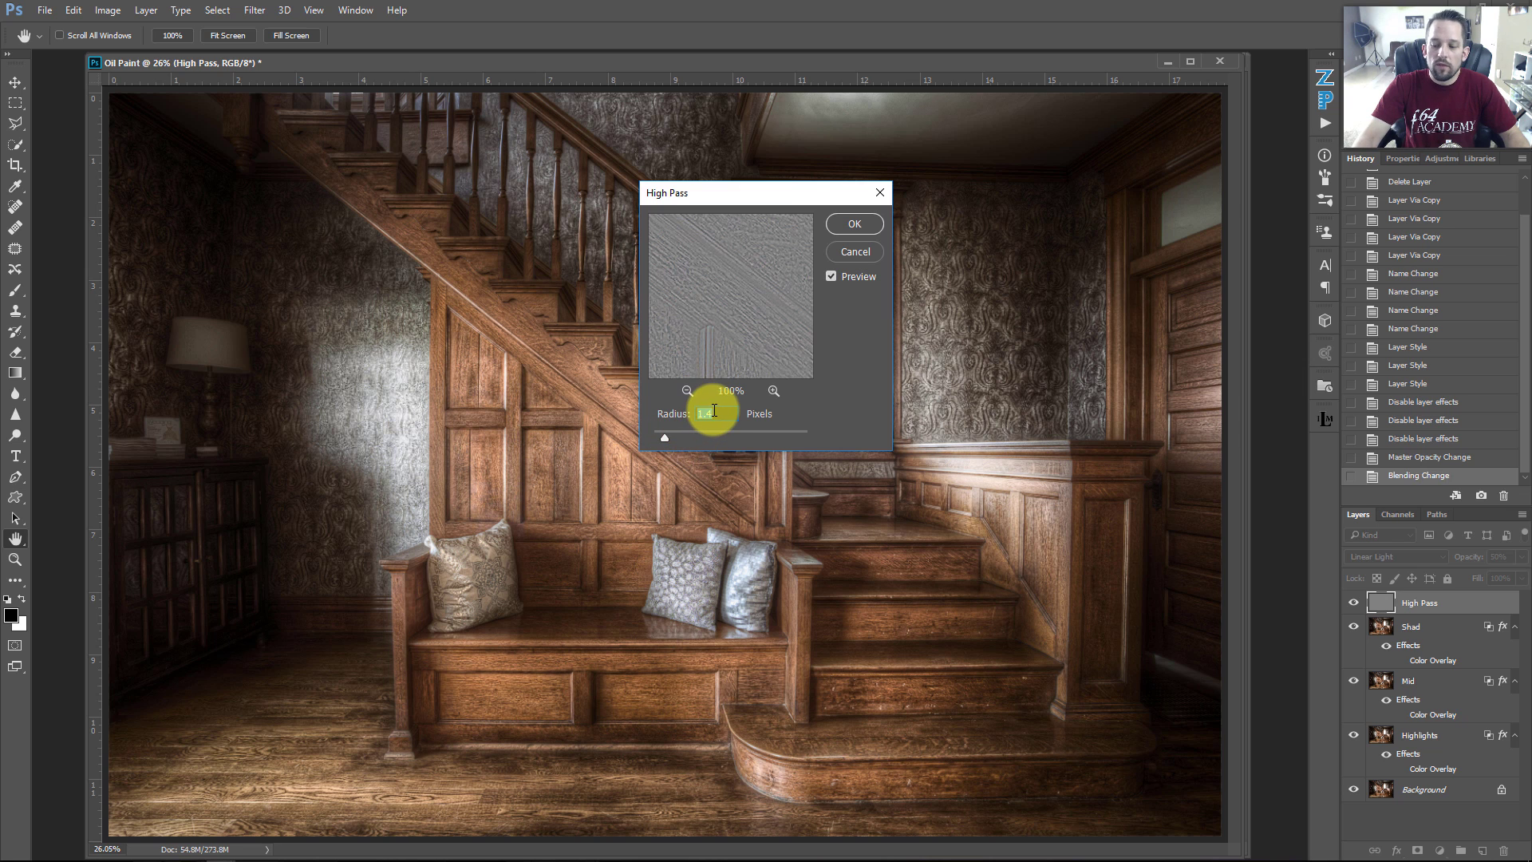
pyautogui.write('1.5')
pyautogui.moveTo(763, 232); pyautogui.dragTo(713, 351)
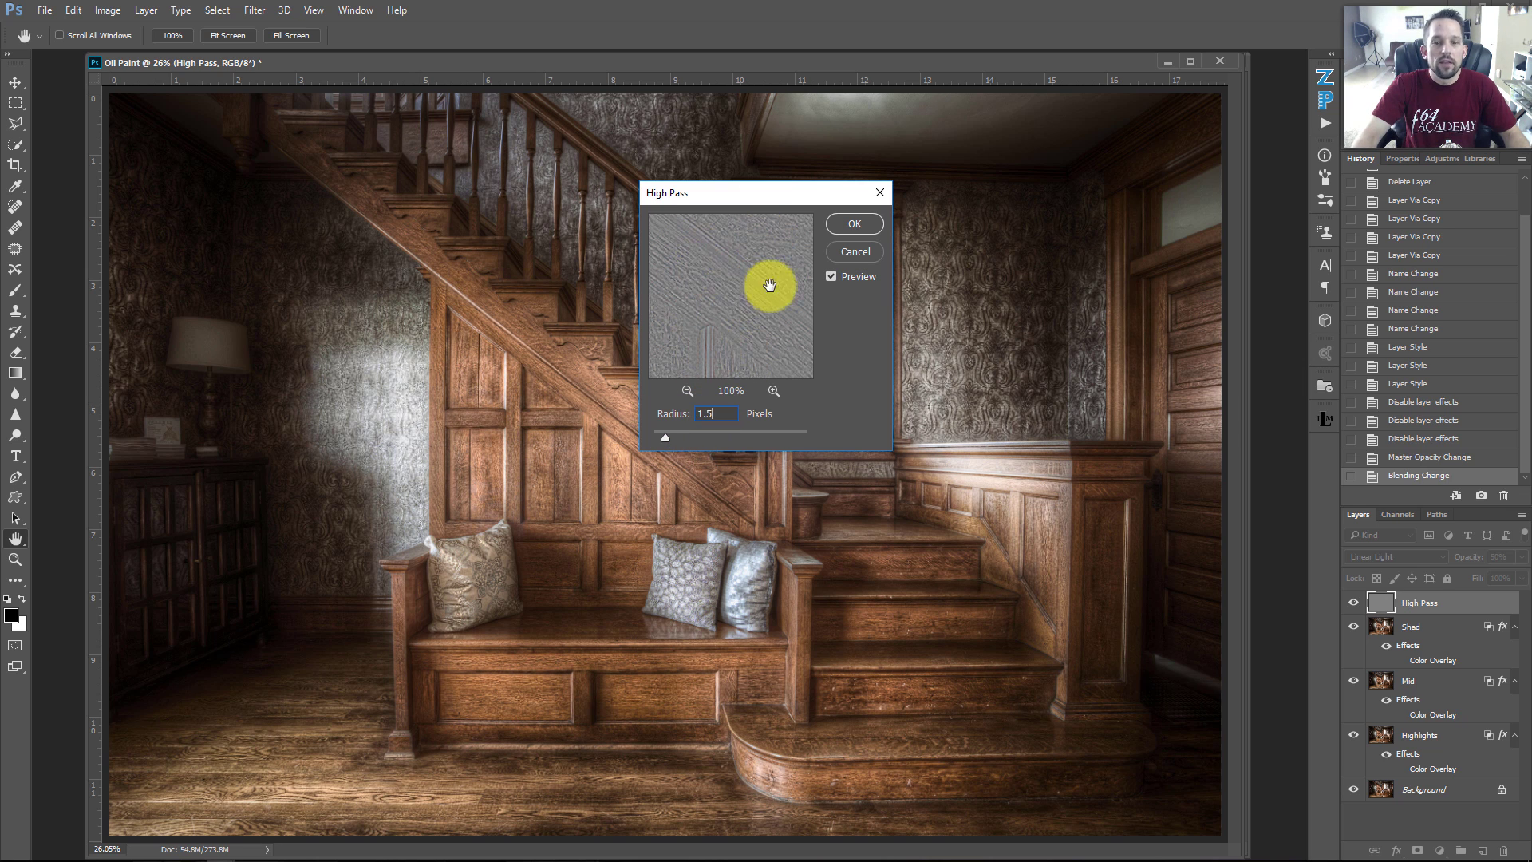
pyautogui.press('Return')
pyautogui.press('c')
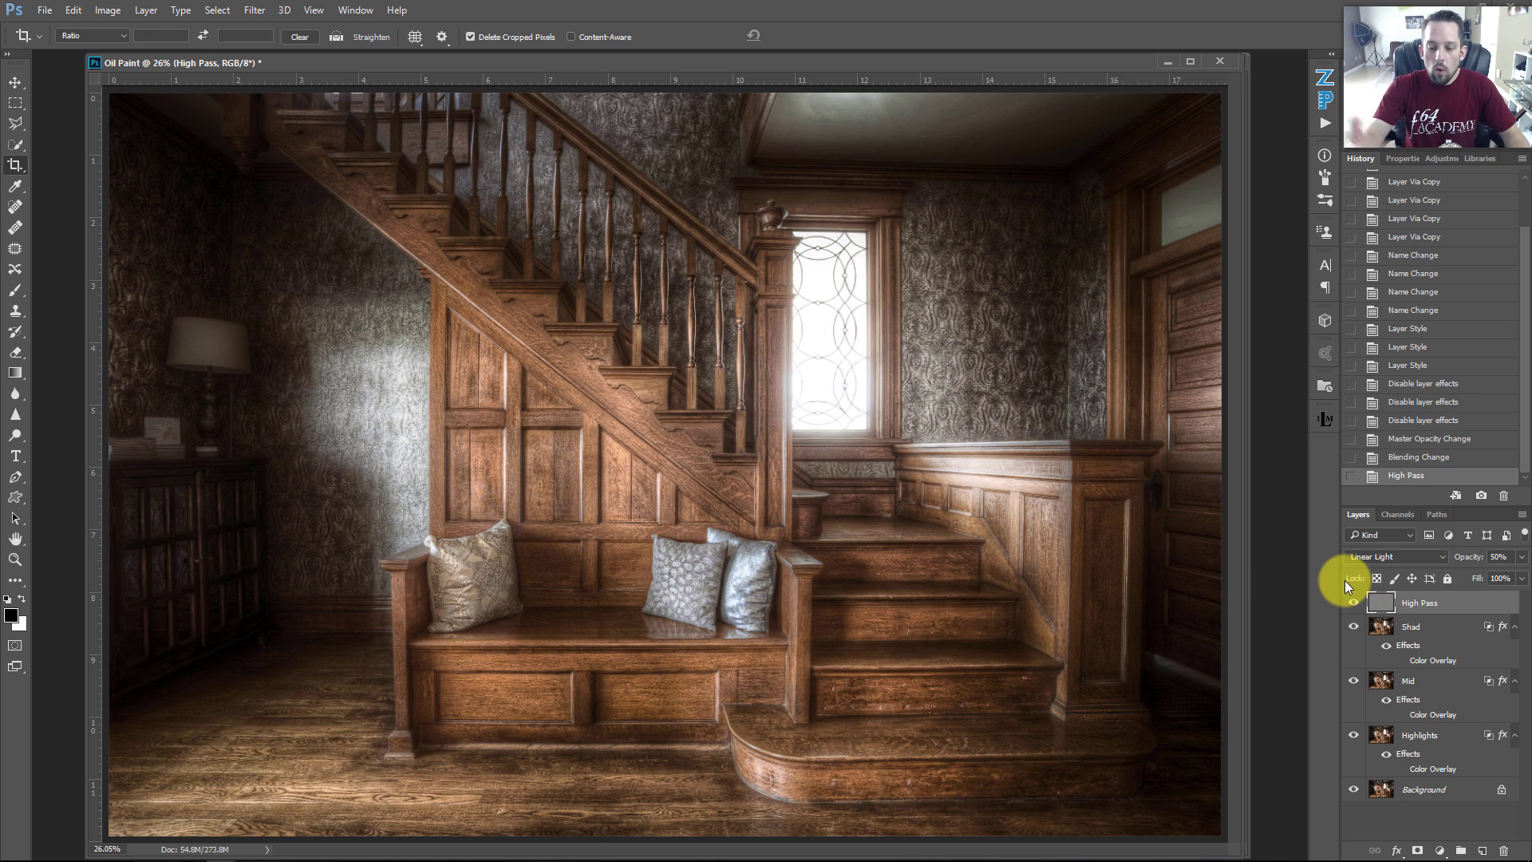
pyautogui.hotkey('ctrl', 'shift', 'u')
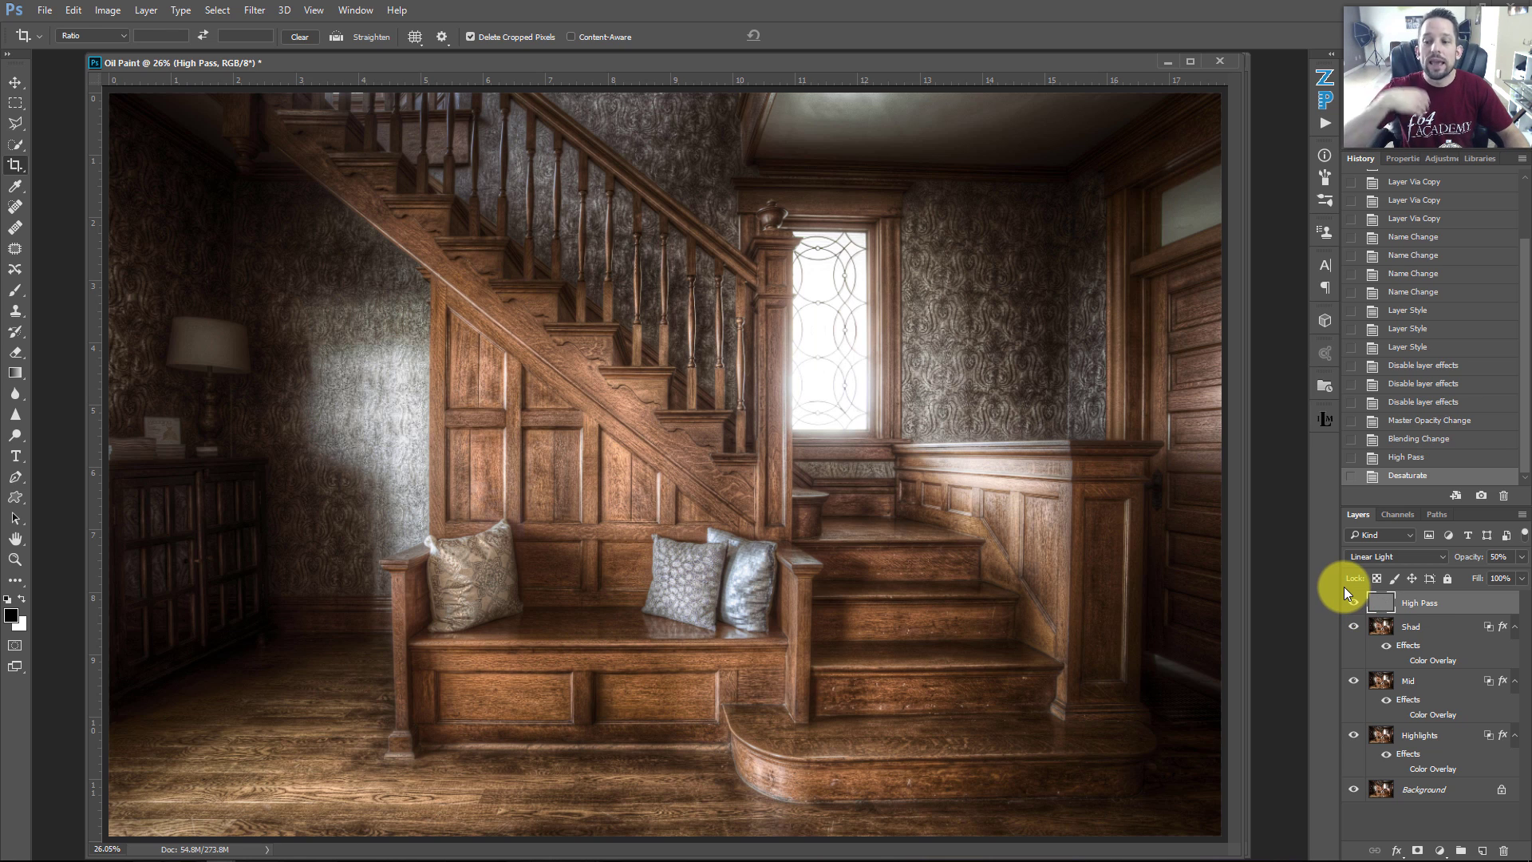
# - Hide the High Pass, Shad and Mid layers and make the Highlights layer active
pyautogui.click(1354, 605)
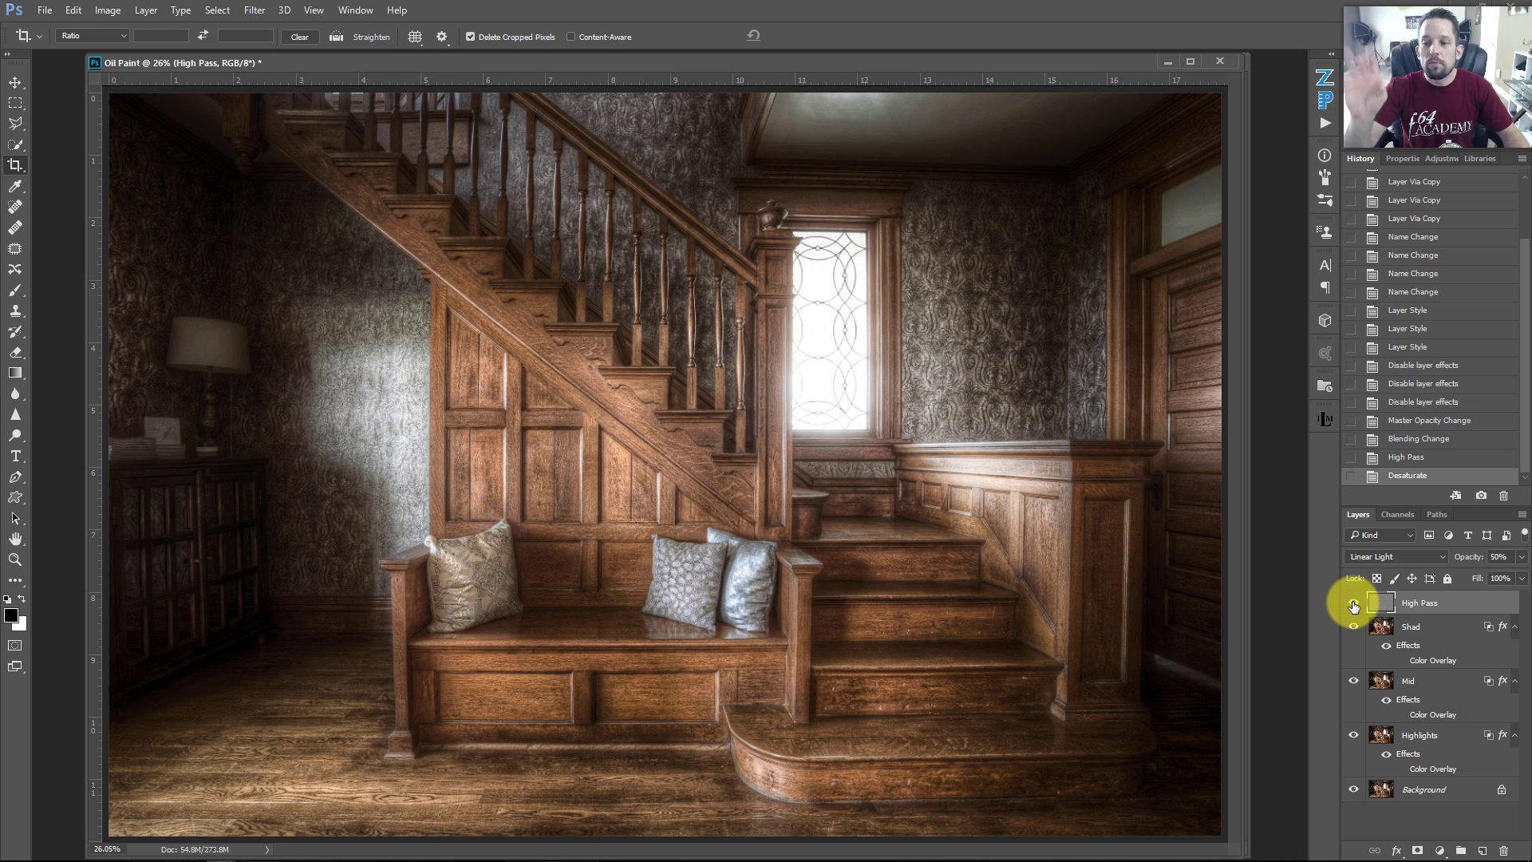
pyautogui.moveTo(1354, 606); pyautogui.dragTo(1353, 692)
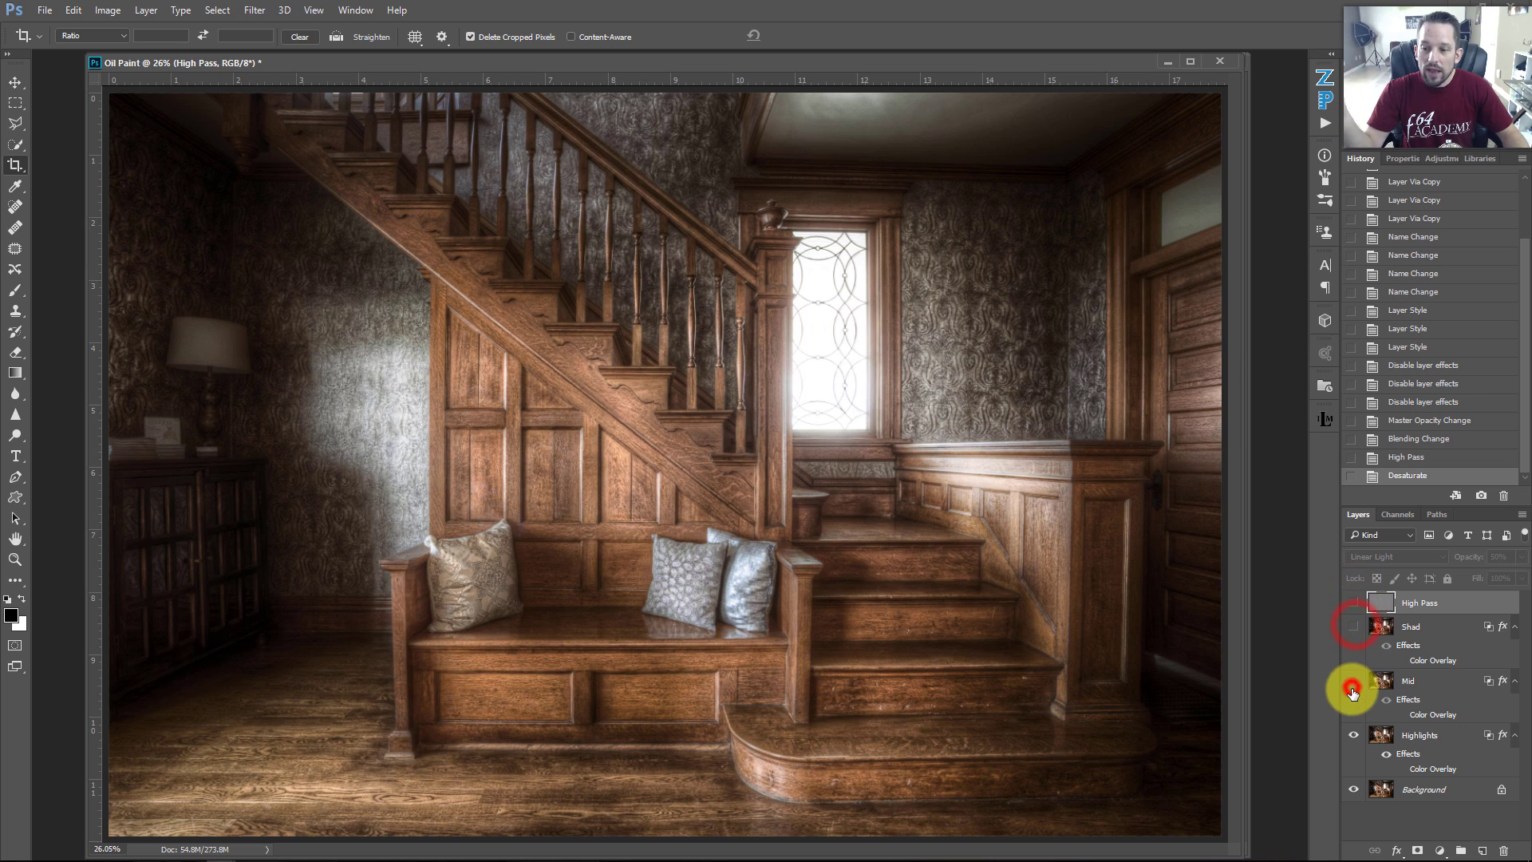
pyautogui.click(1380, 734)
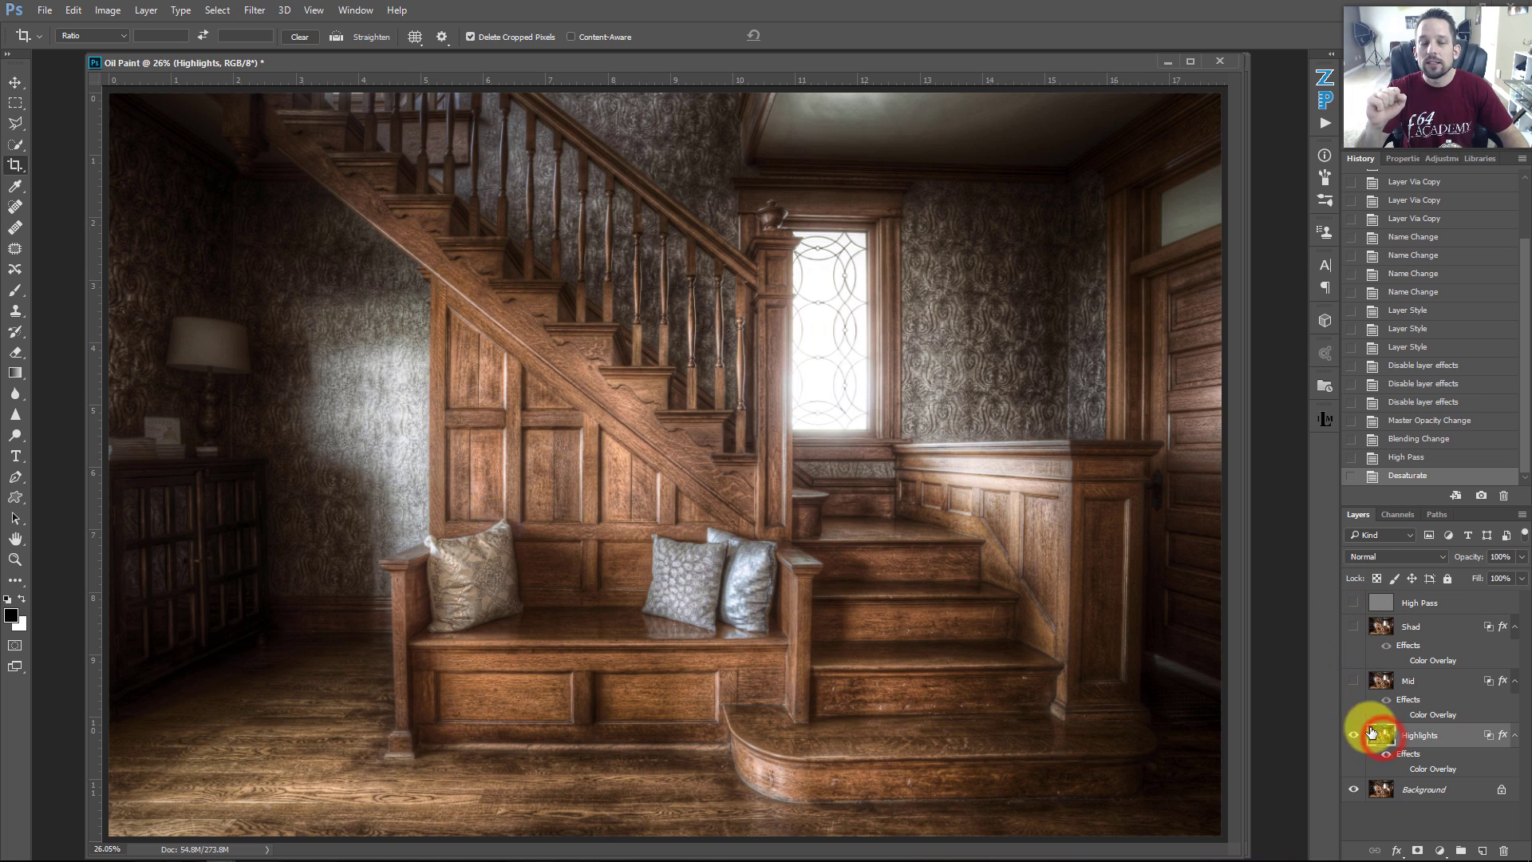
# - Apply the Oil Paint filter to the Highlights layer with cleanliness 7.2, scale 7.1, bristle detail 1.2 and a lighting angle of 53°
pyautogui.click(253, 11)
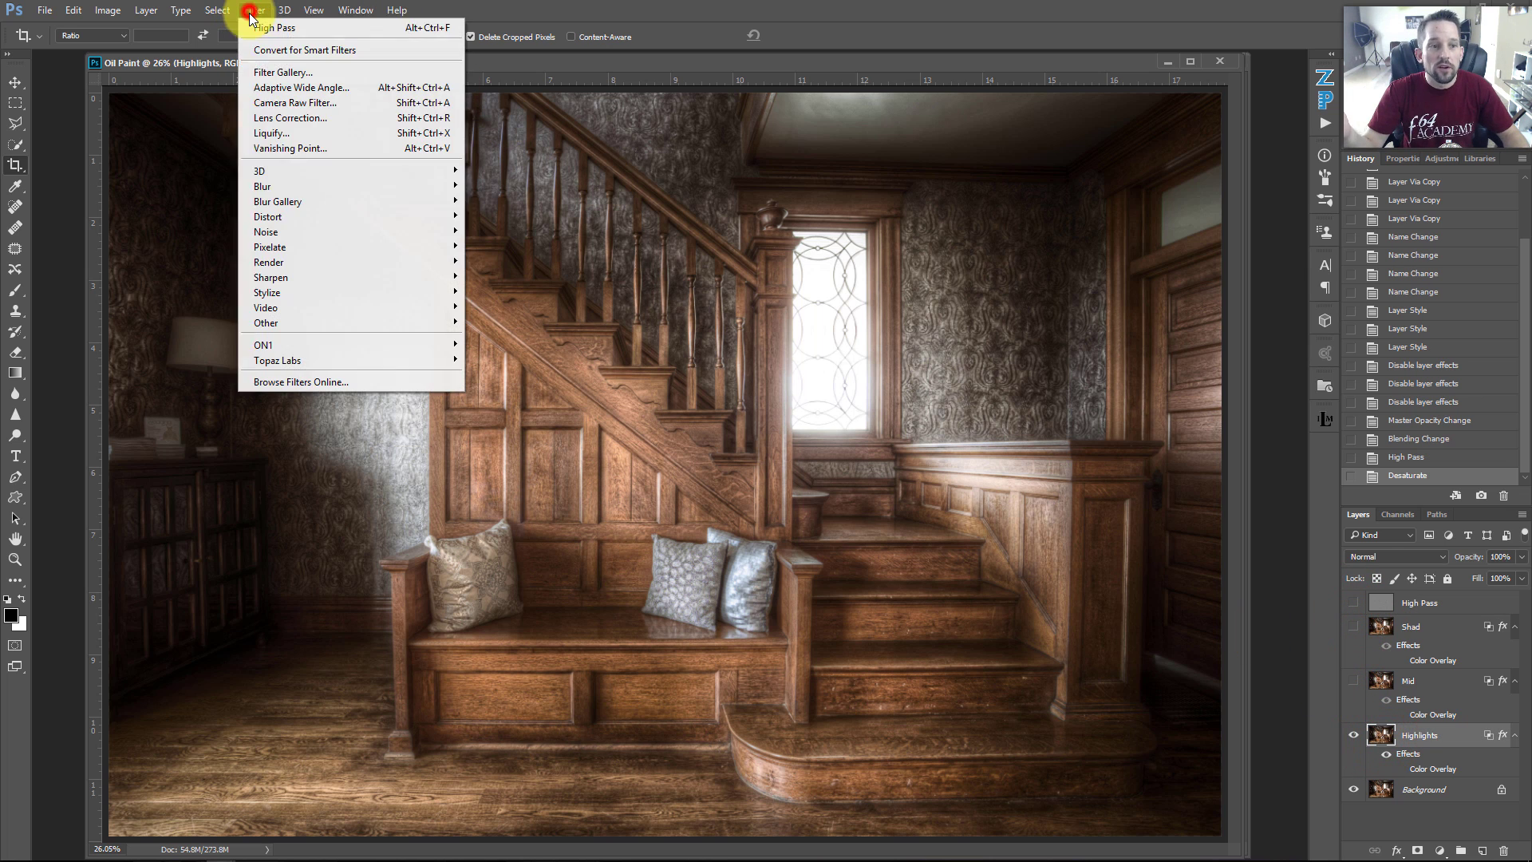
pyautogui.click(266, 291)
pyautogui.click(188, 354)
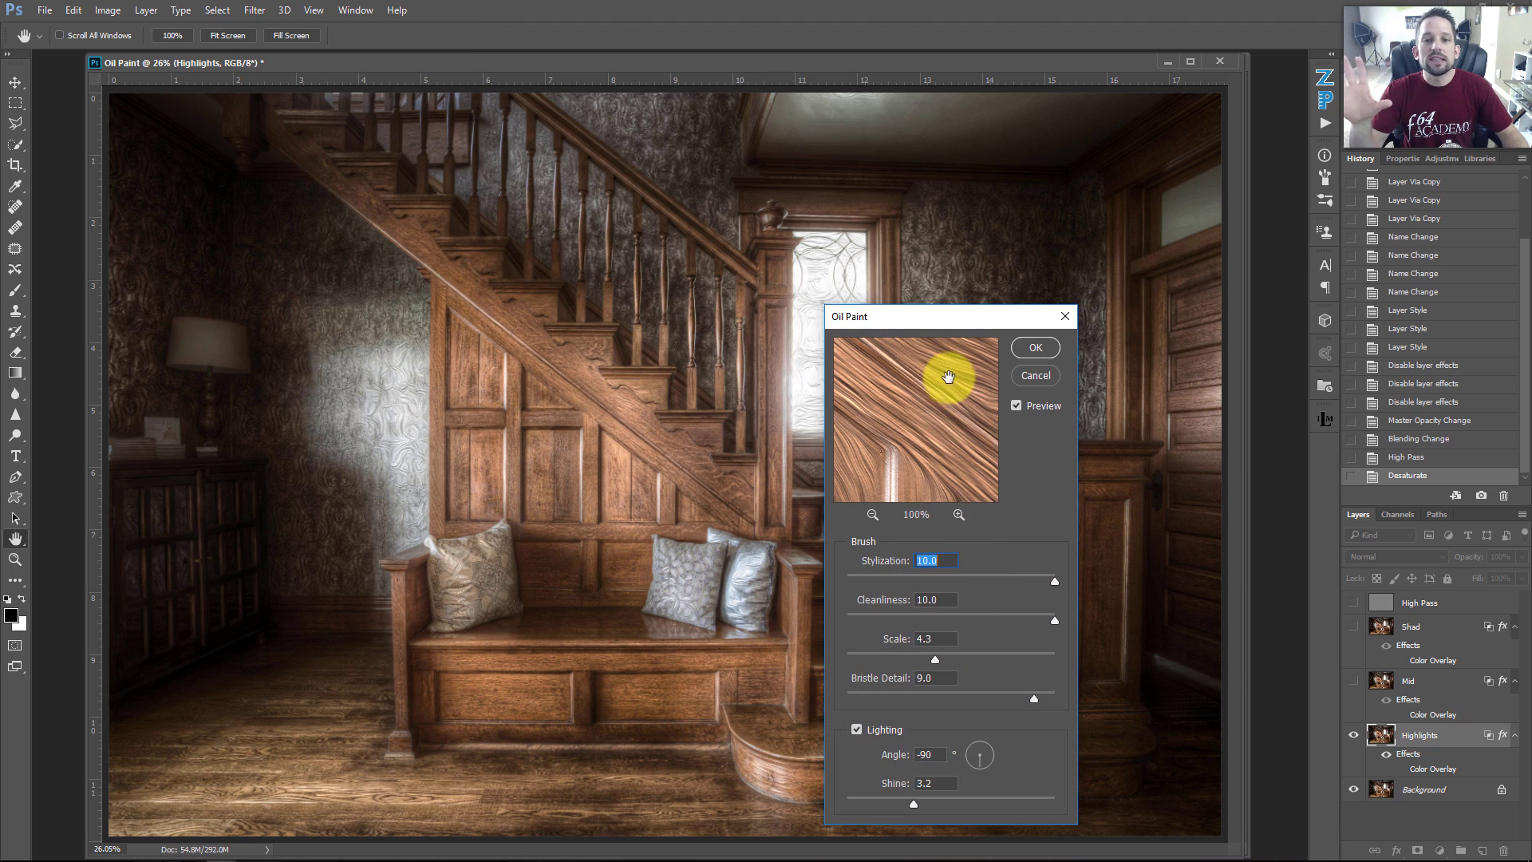
pyautogui.moveTo(930, 319); pyautogui.dragTo(1047, 280)
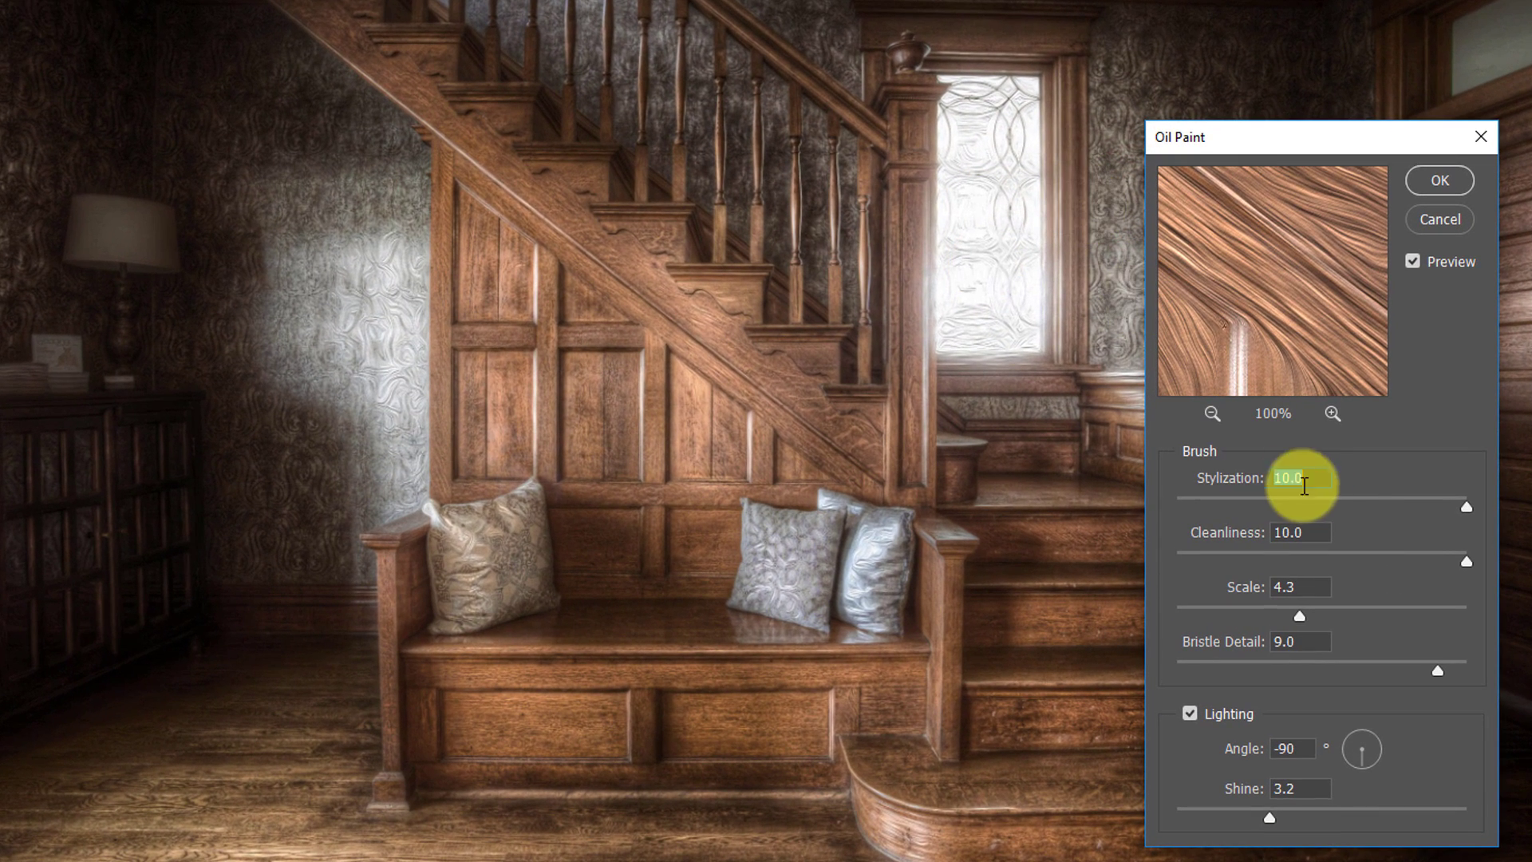
pyautogui.click(1343, 750)
pyautogui.click(1376, 730)
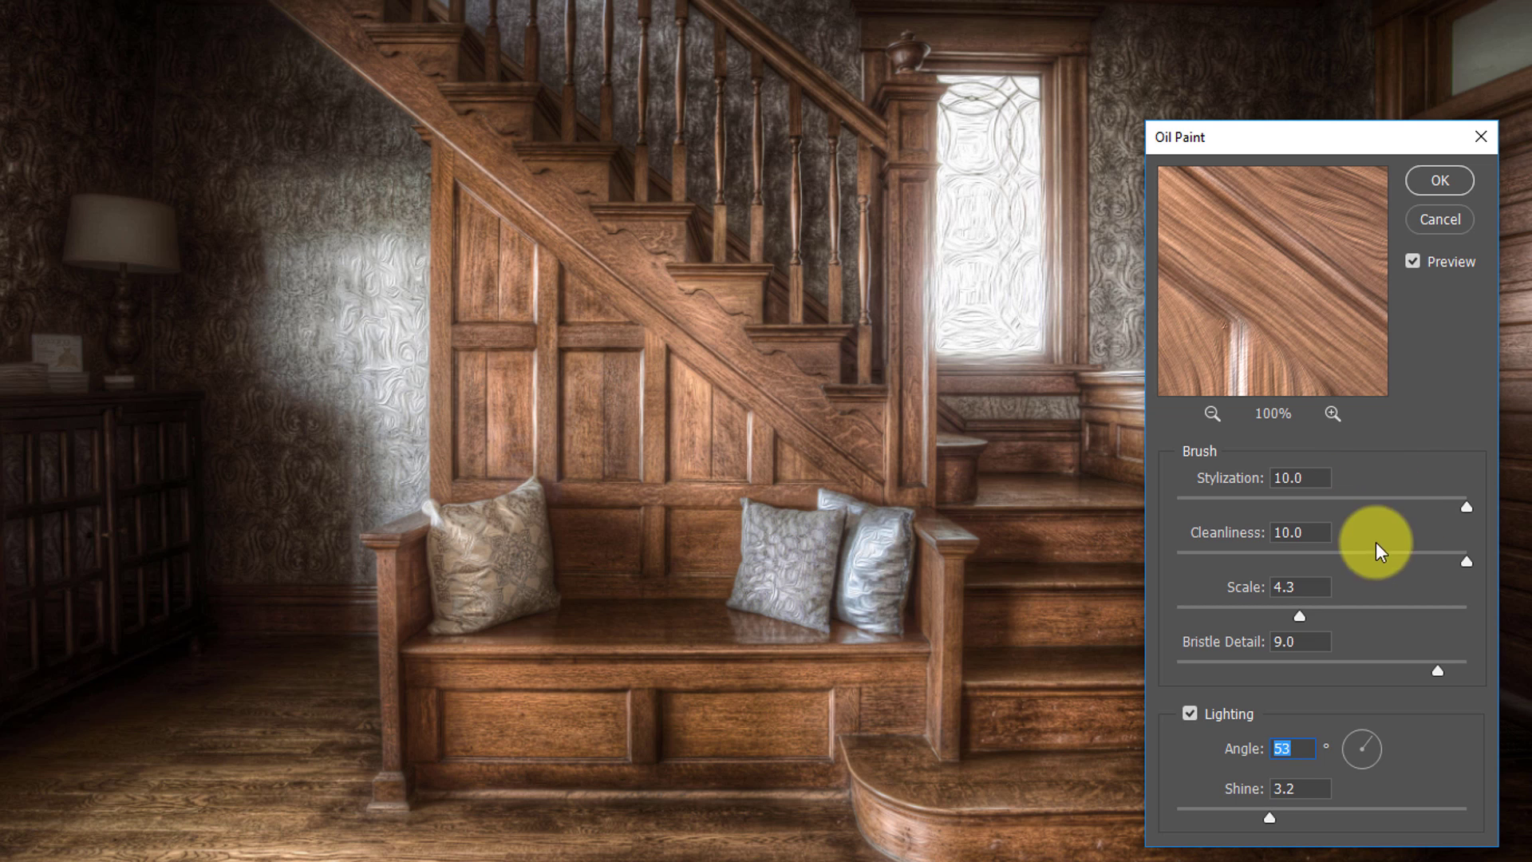
pyautogui.moveTo(1373, 540); pyautogui.dragTo(1383, 613)
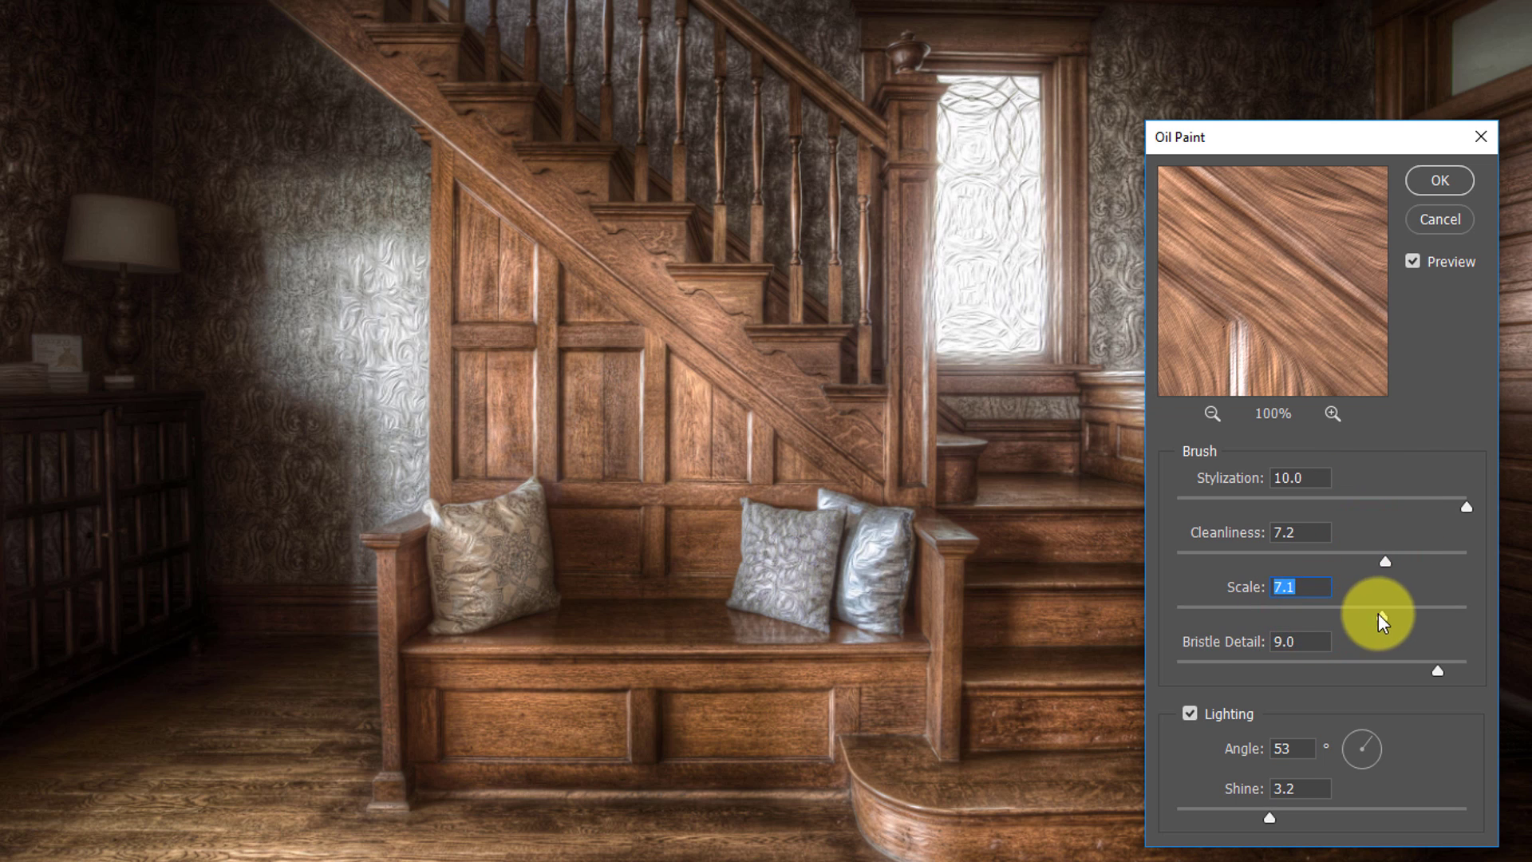
pyautogui.moveTo(1205, 660); pyautogui.dragTo(1210, 664)
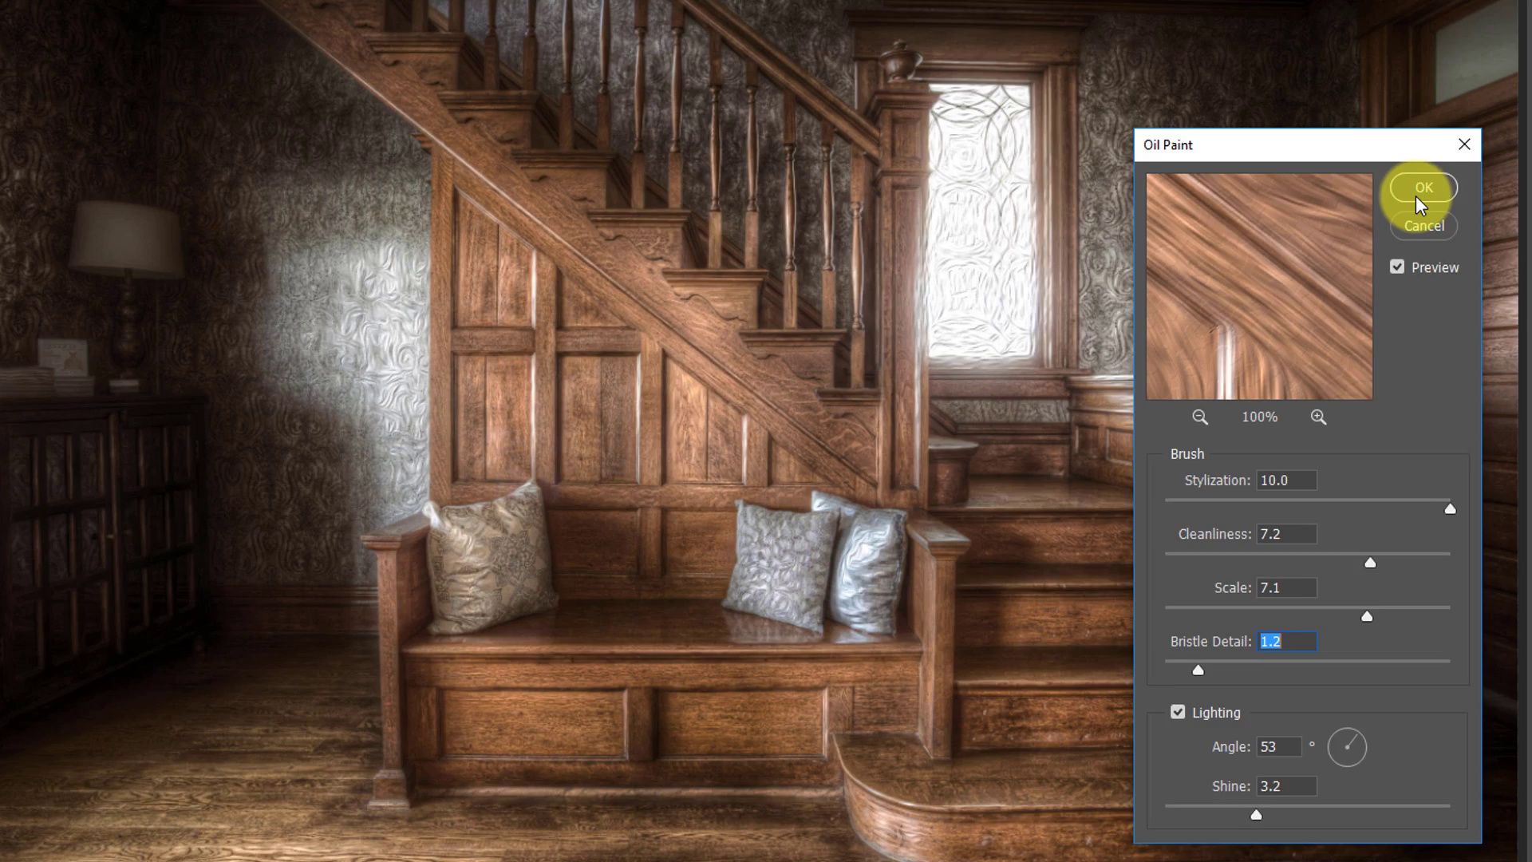
pyautogui.click(1438, 181)
# - Show the Mid layer, make it active and start the Oil Paint filter on it with cleanliness 10.0
pyautogui.click(1355, 680)
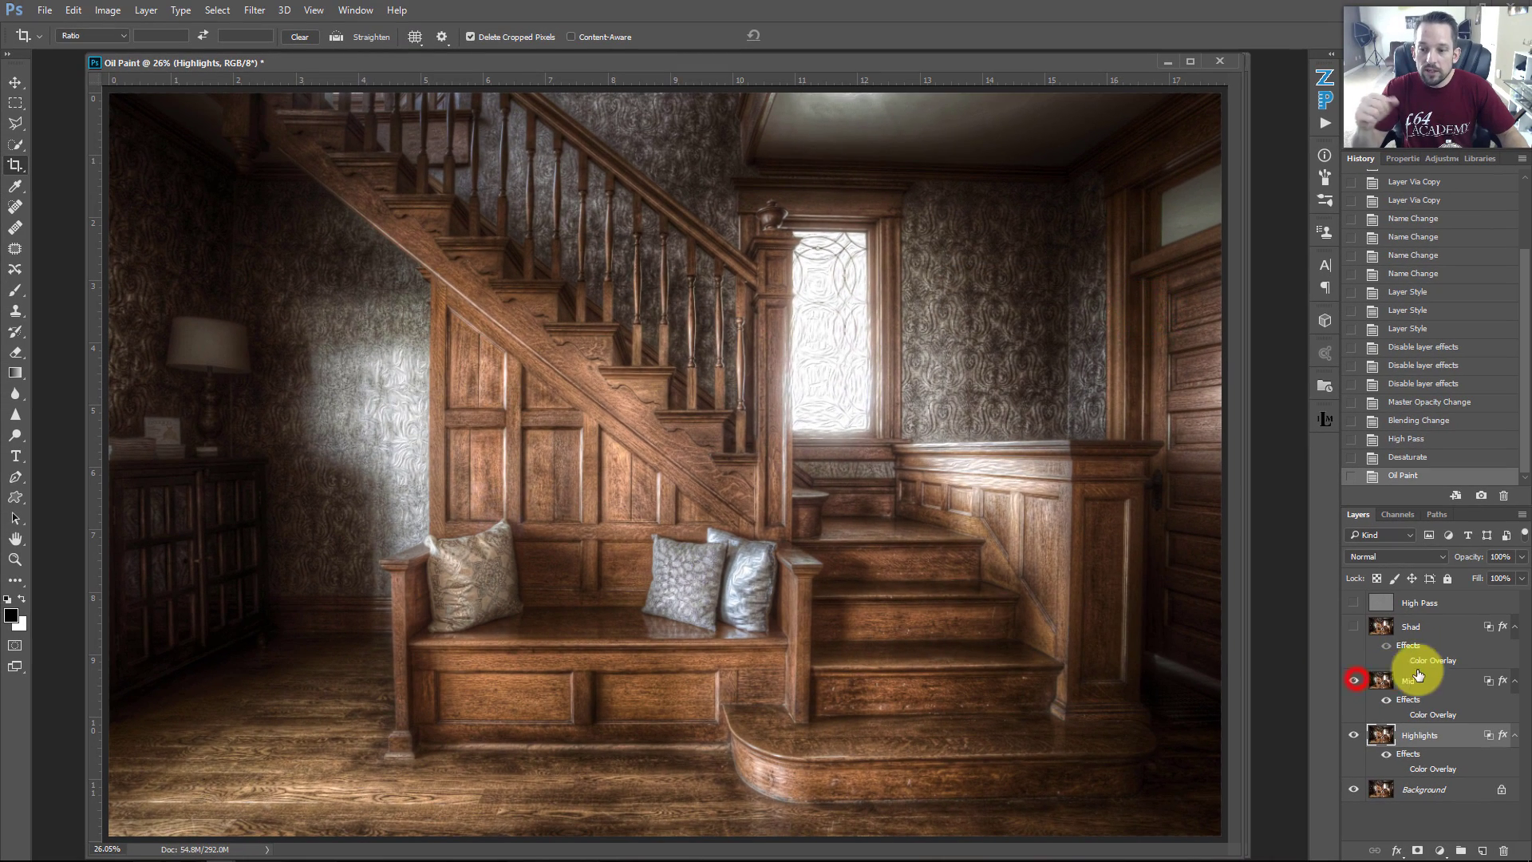
pyautogui.click(1448, 682)
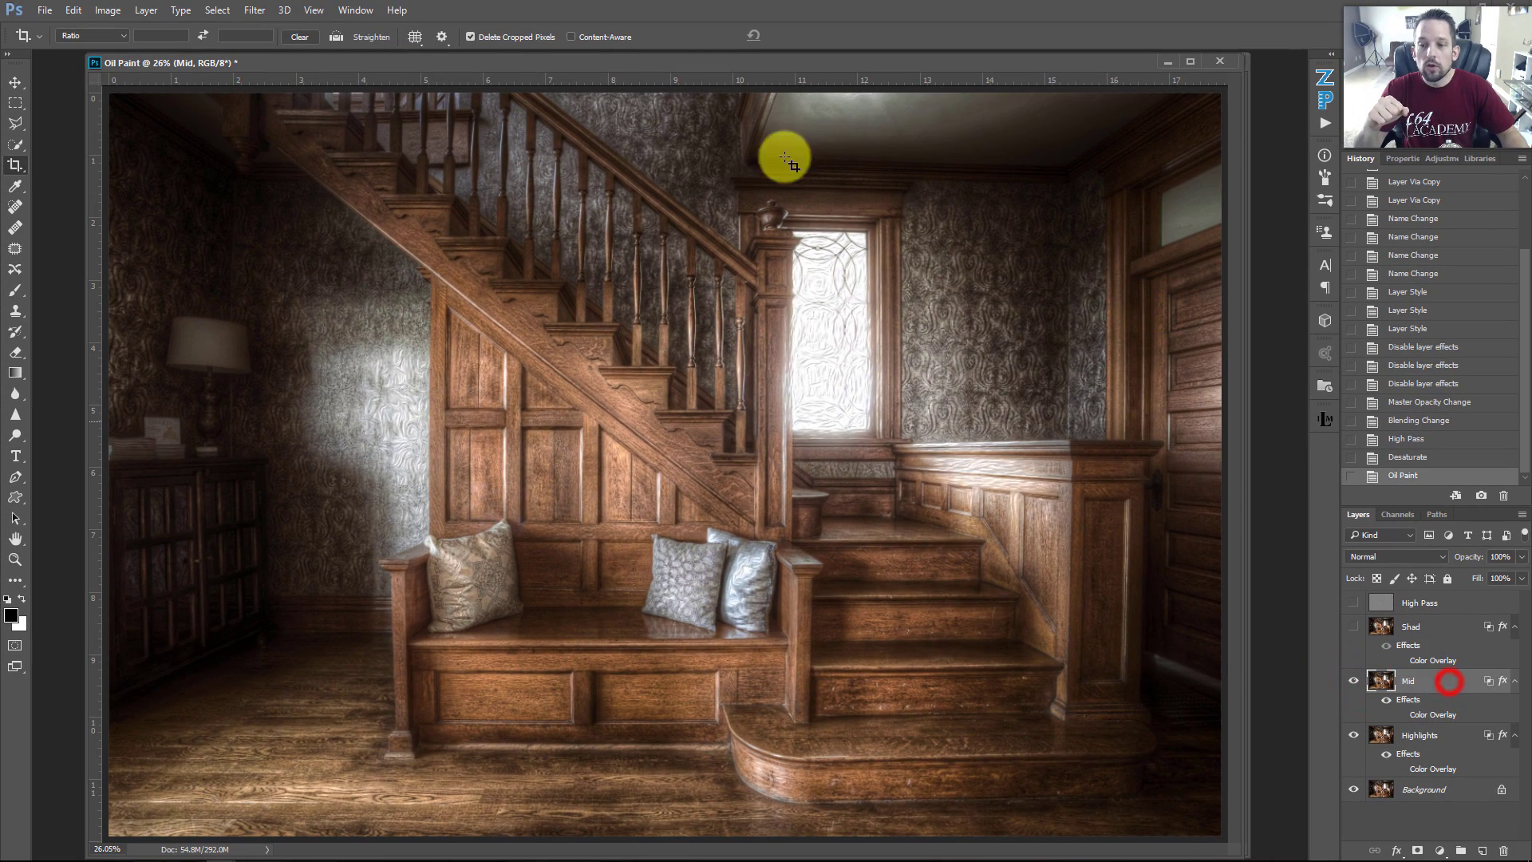
pyautogui.click(264, 11)
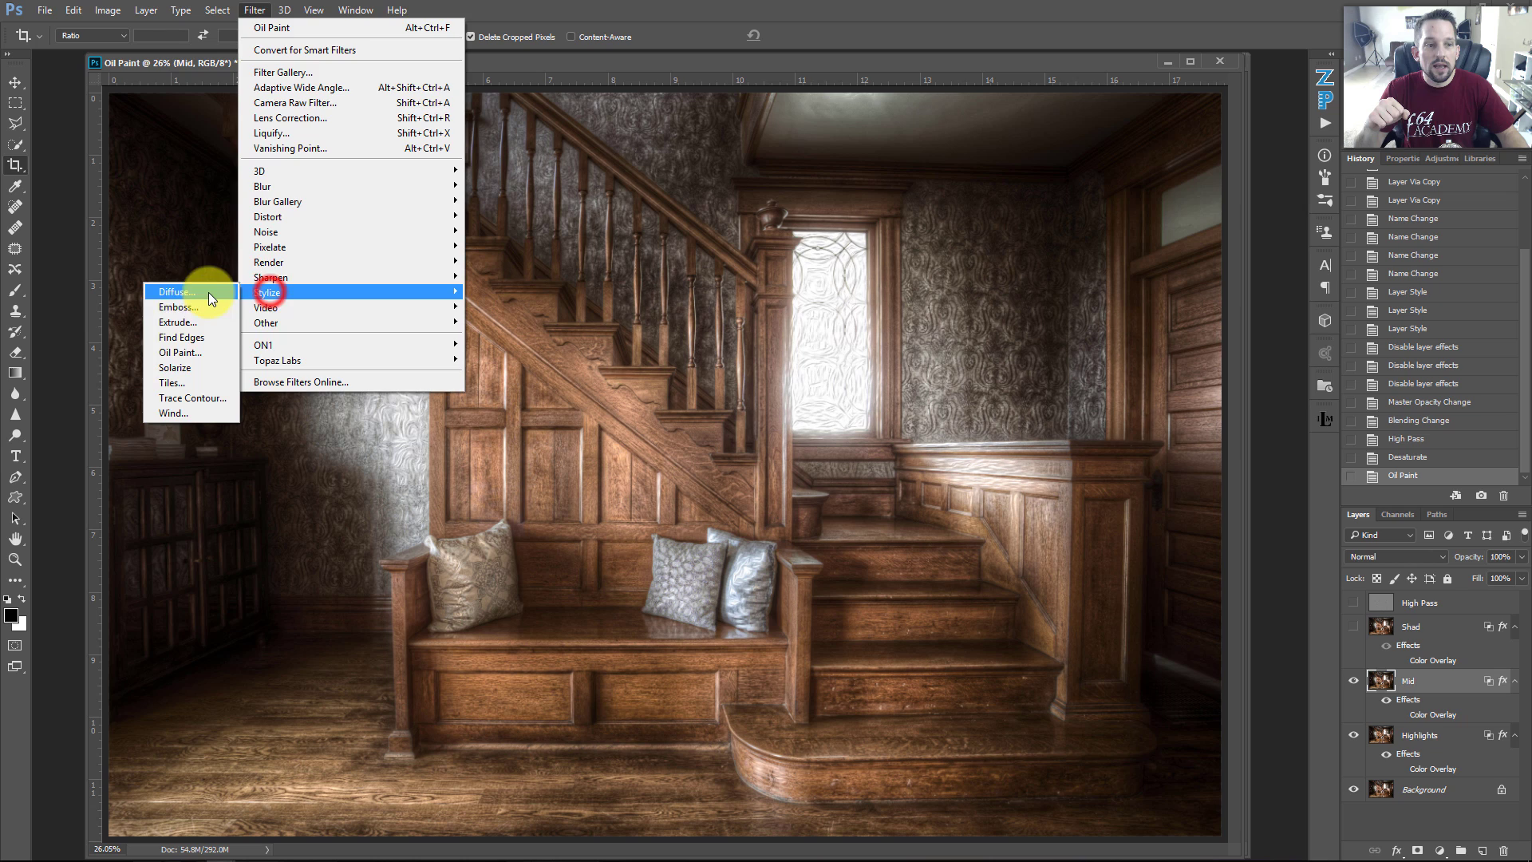
pyautogui.click(180, 352)
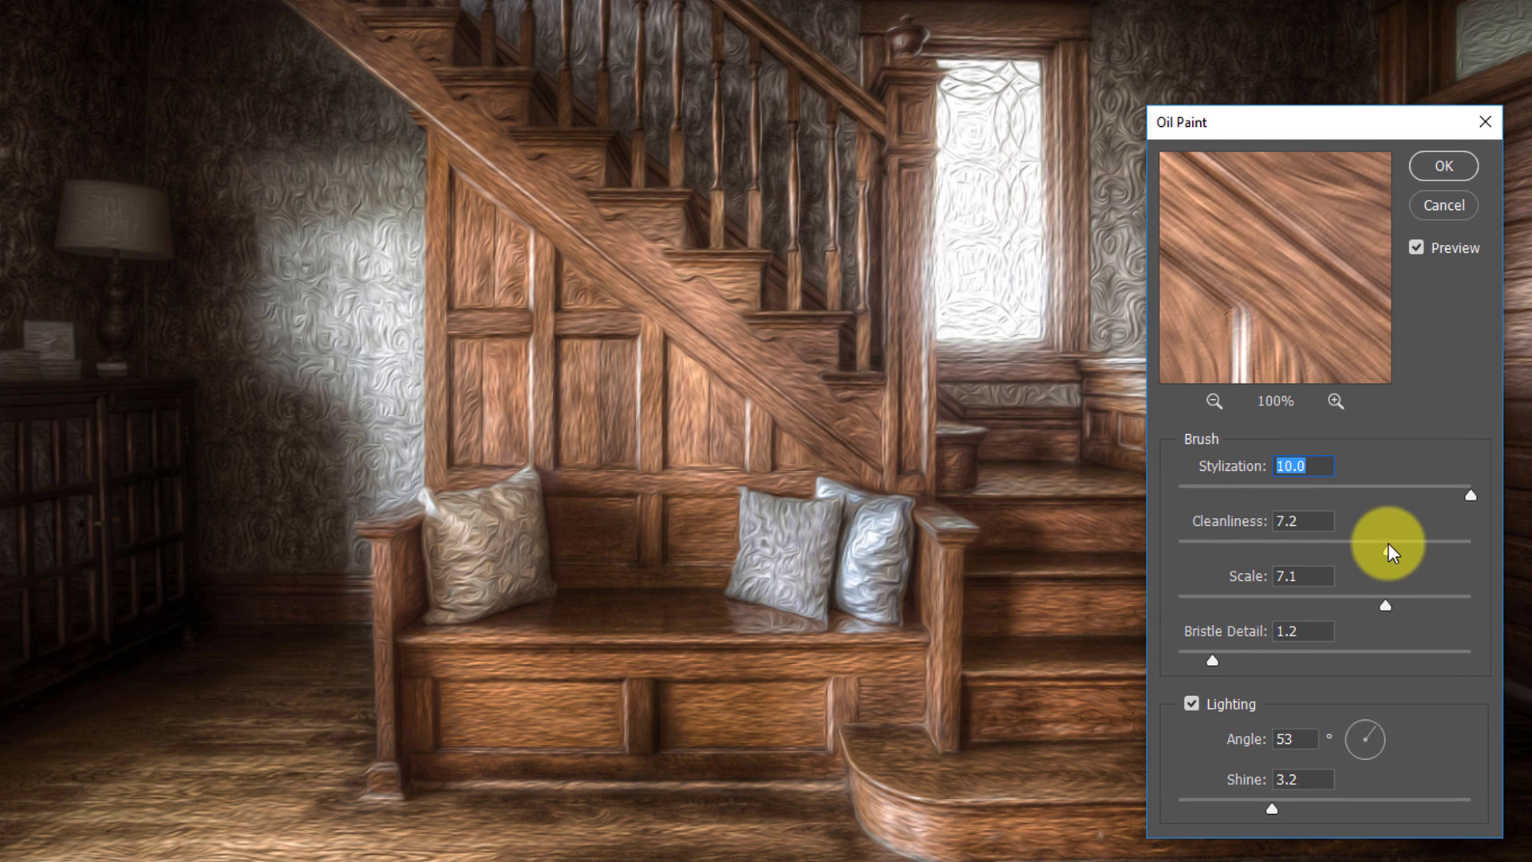
pyautogui.moveTo(1112, 579); pyautogui.dragTo(1089, 578)
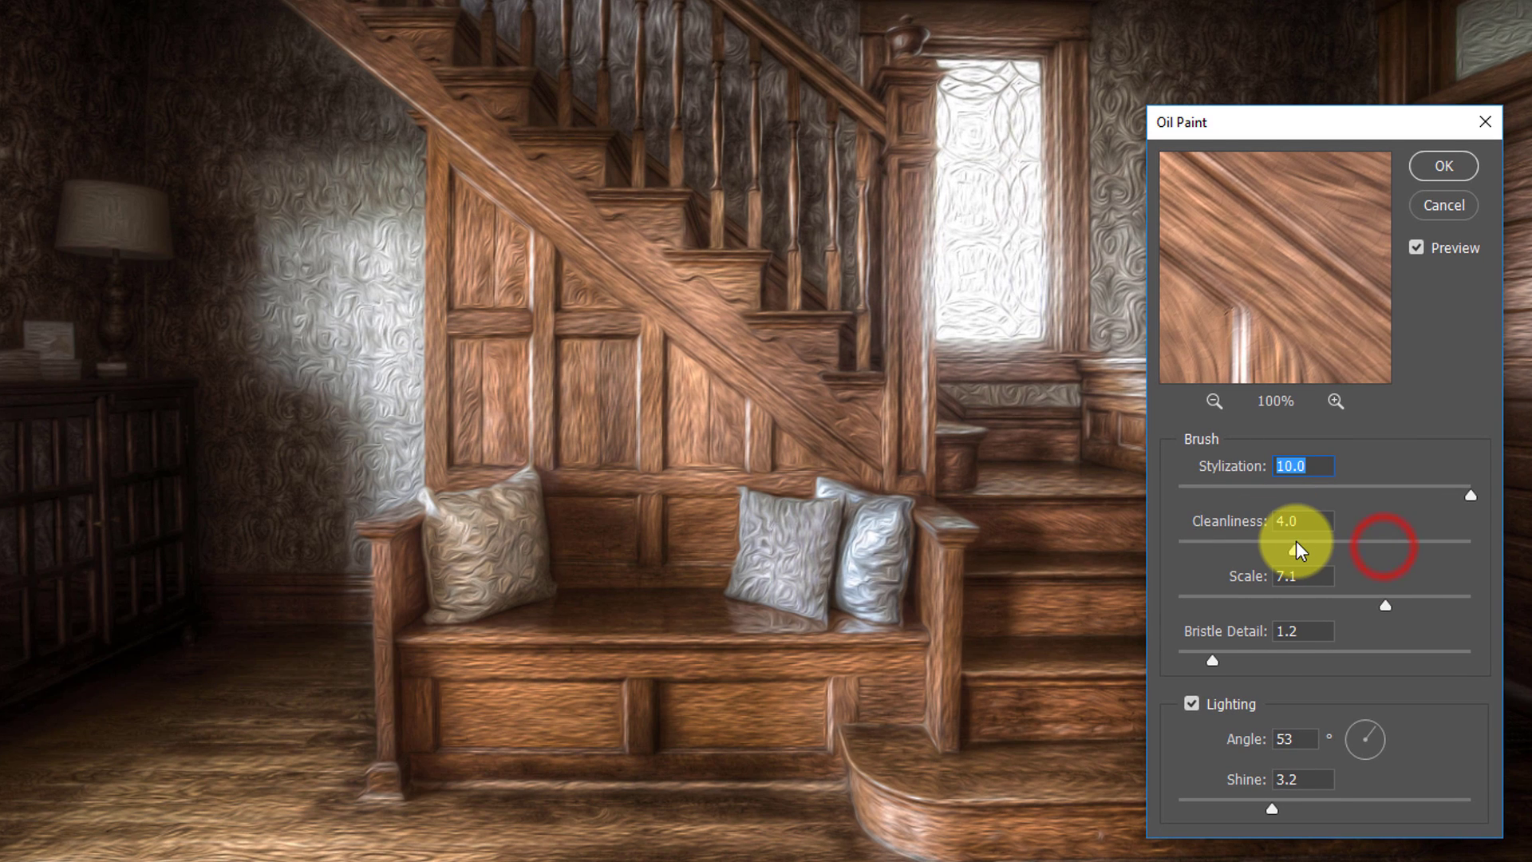
pyautogui.moveTo(1296, 549); pyautogui.dragTo(1296, 549)
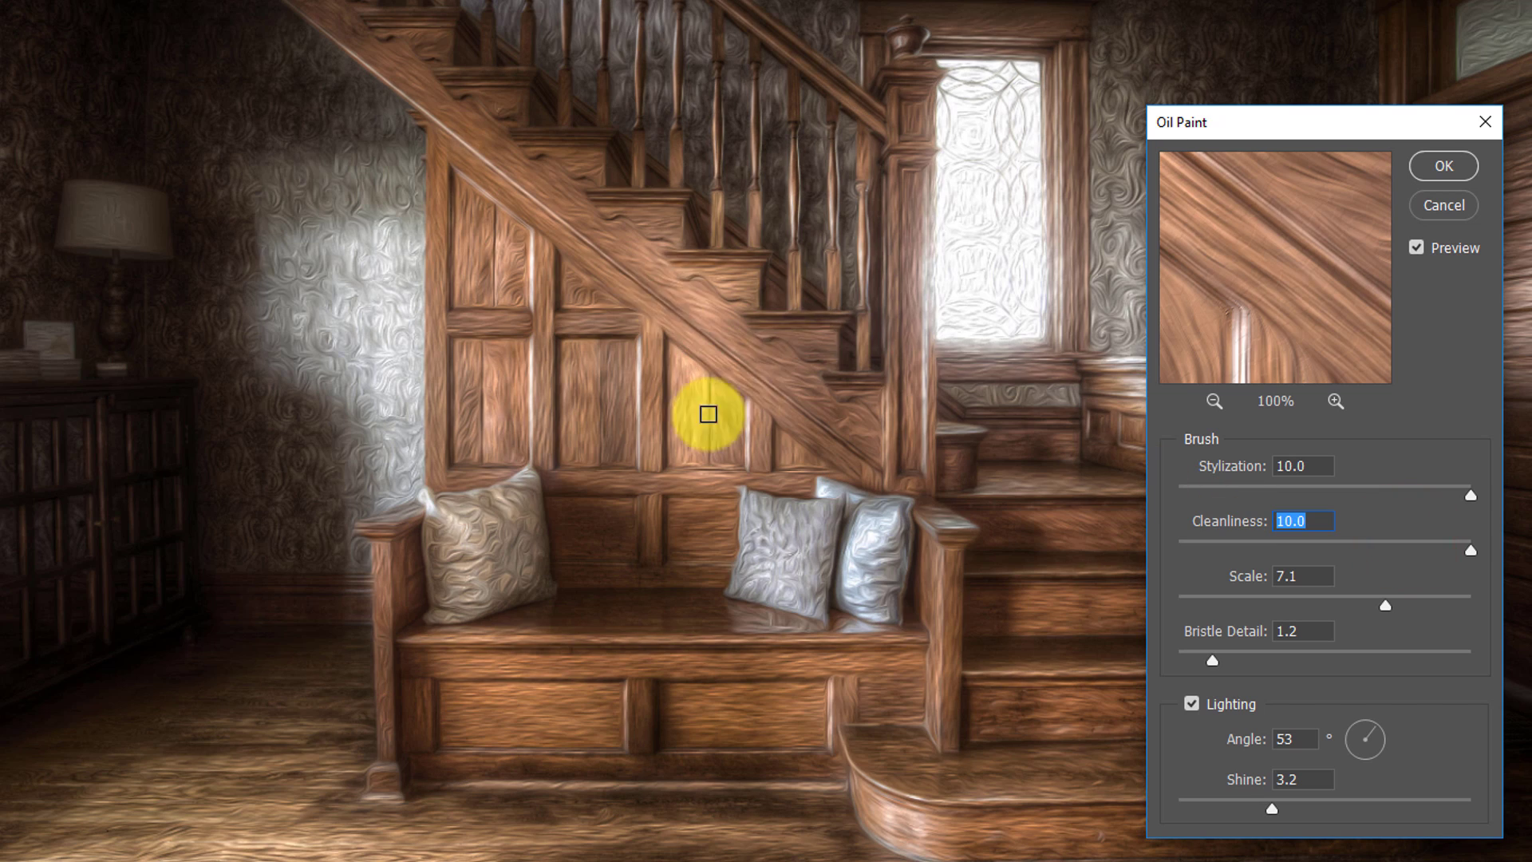
# - Set the Mid layer's Oil Paint to scale 4.7, bristle detail 3.9, shine 5.1 and angle -147°, and apply it
pyautogui.moveTo(1381, 602); pyautogui.dragTo(1314, 599)
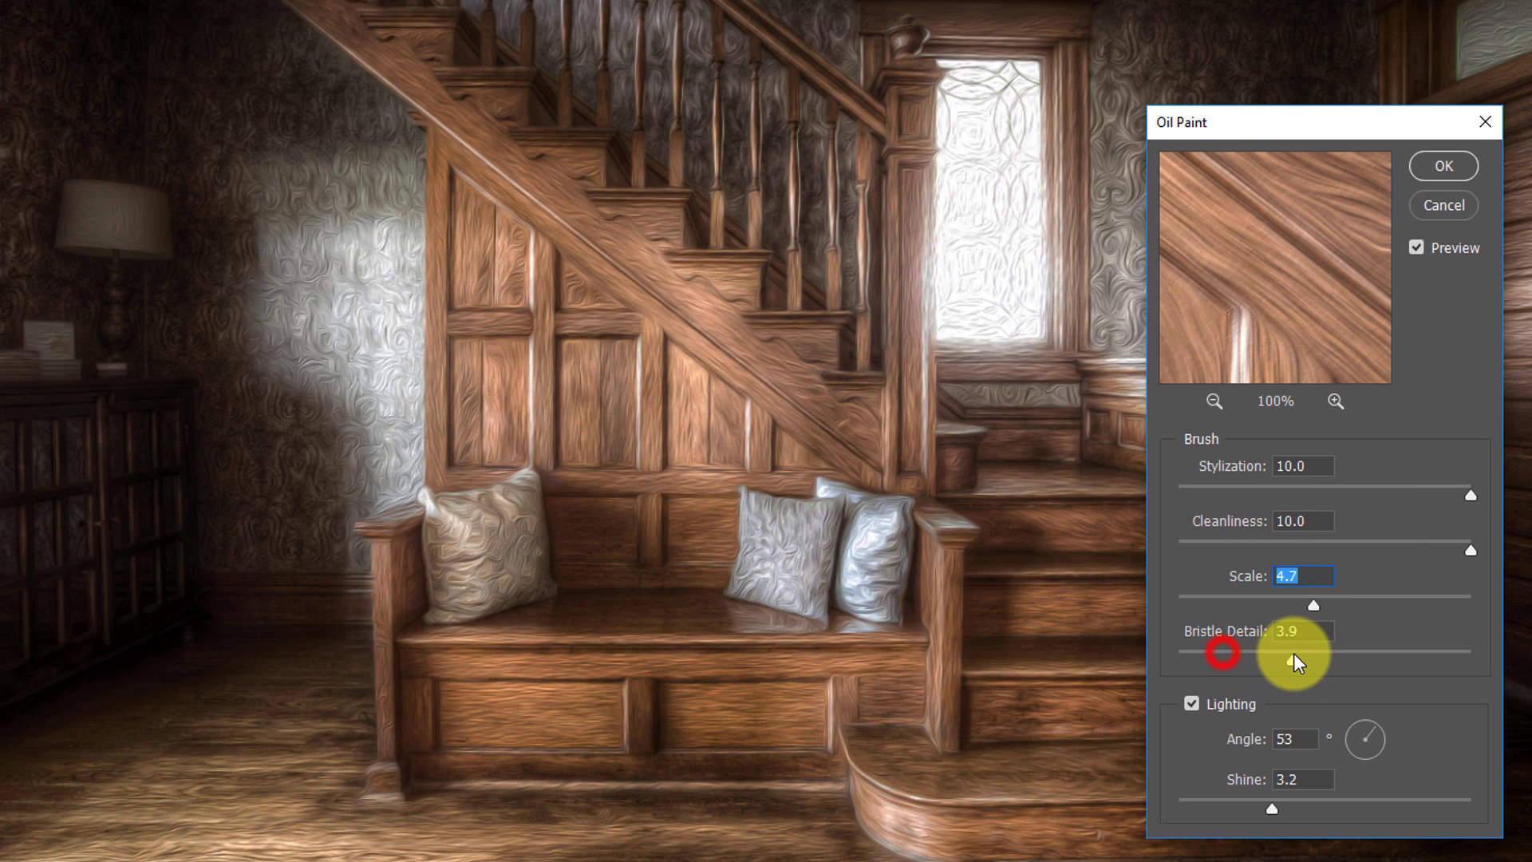
pyautogui.moveTo(1295, 654); pyautogui.dragTo(1291, 654)
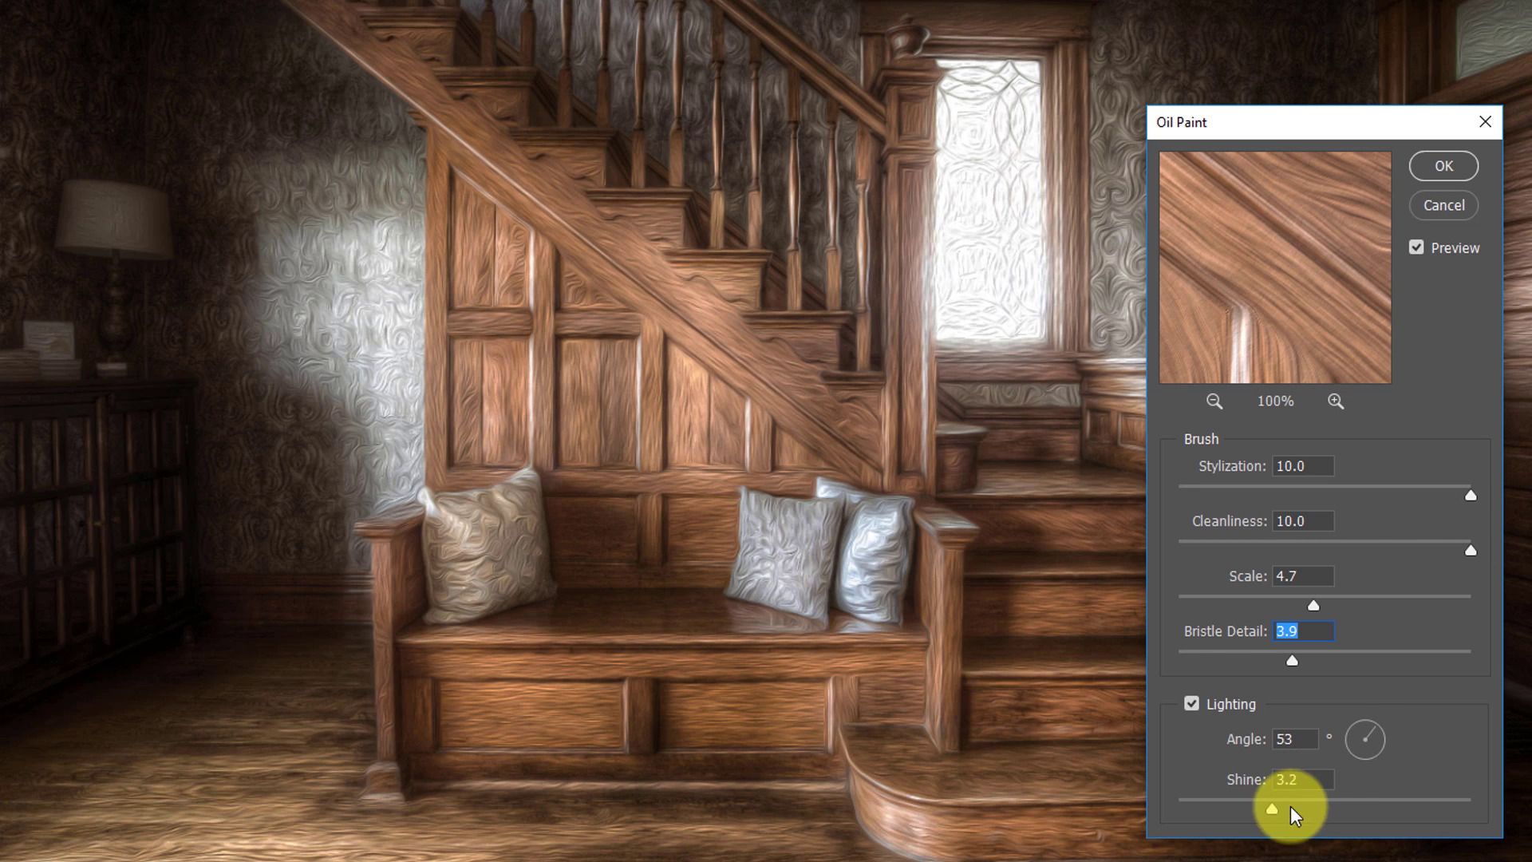
pyautogui.click(1328, 799)
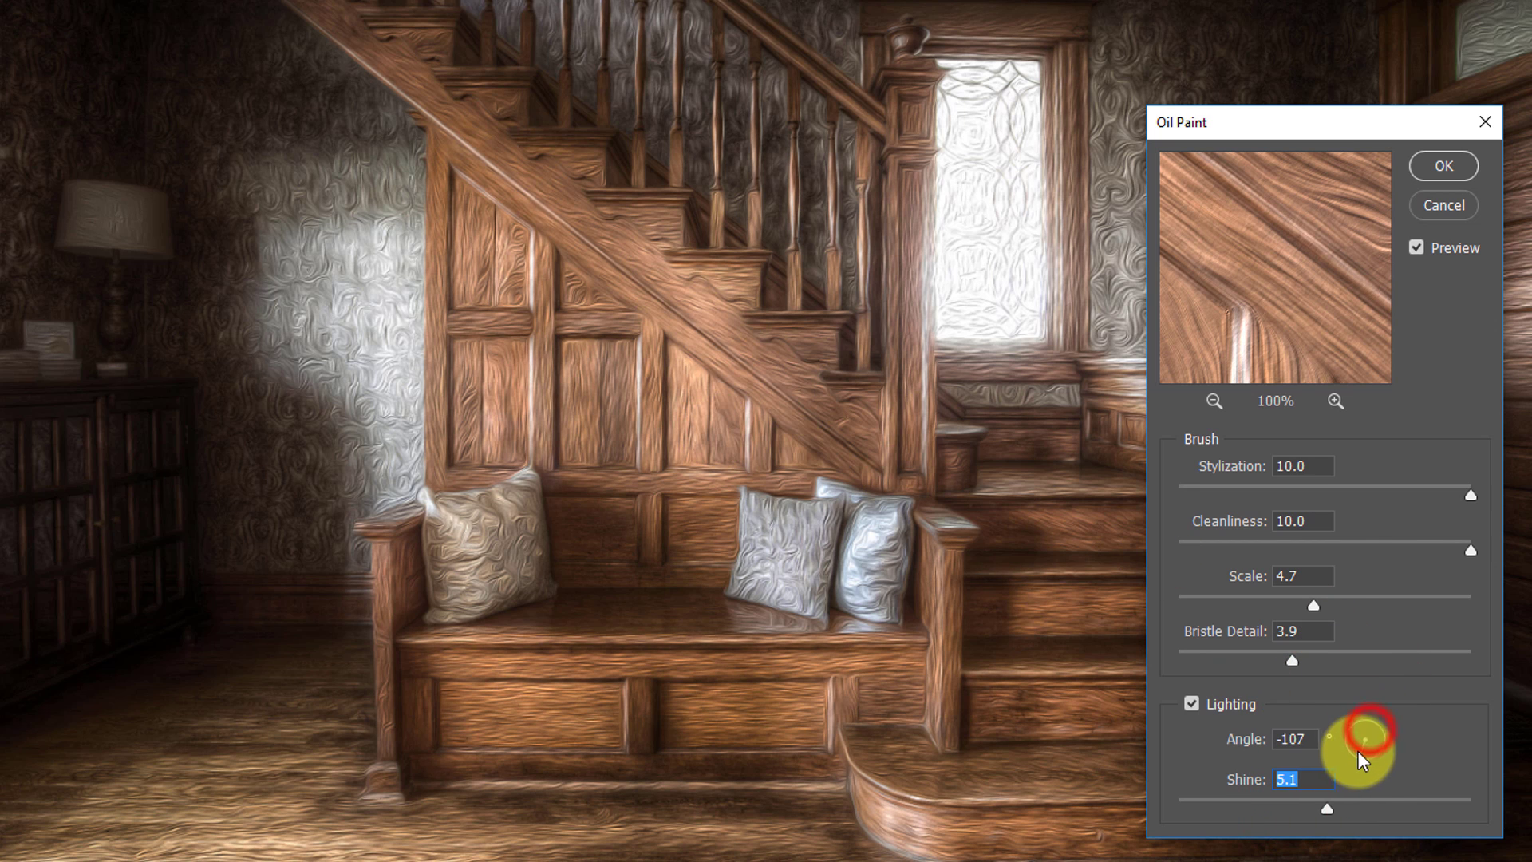
pyautogui.moveTo(1358, 750); pyautogui.dragTo(1347, 752)
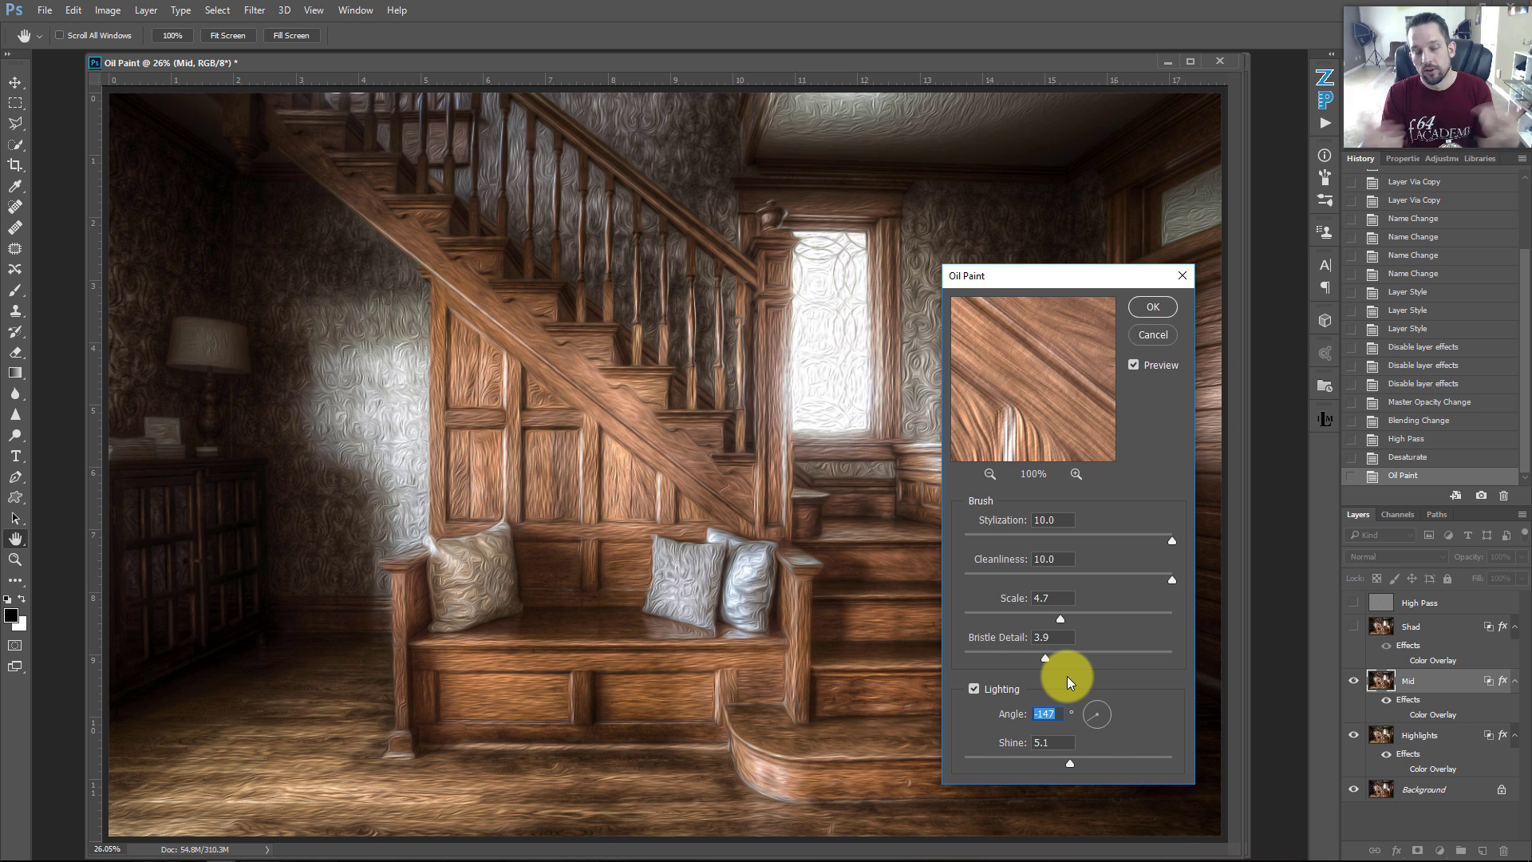
pyautogui.click(1145, 303)
# - Show and activate the Shad layer and start the Oil Paint filter with stylization 7.3, cleanliness 6.6 and bristle detail 6.6
pyautogui.click(1355, 627)
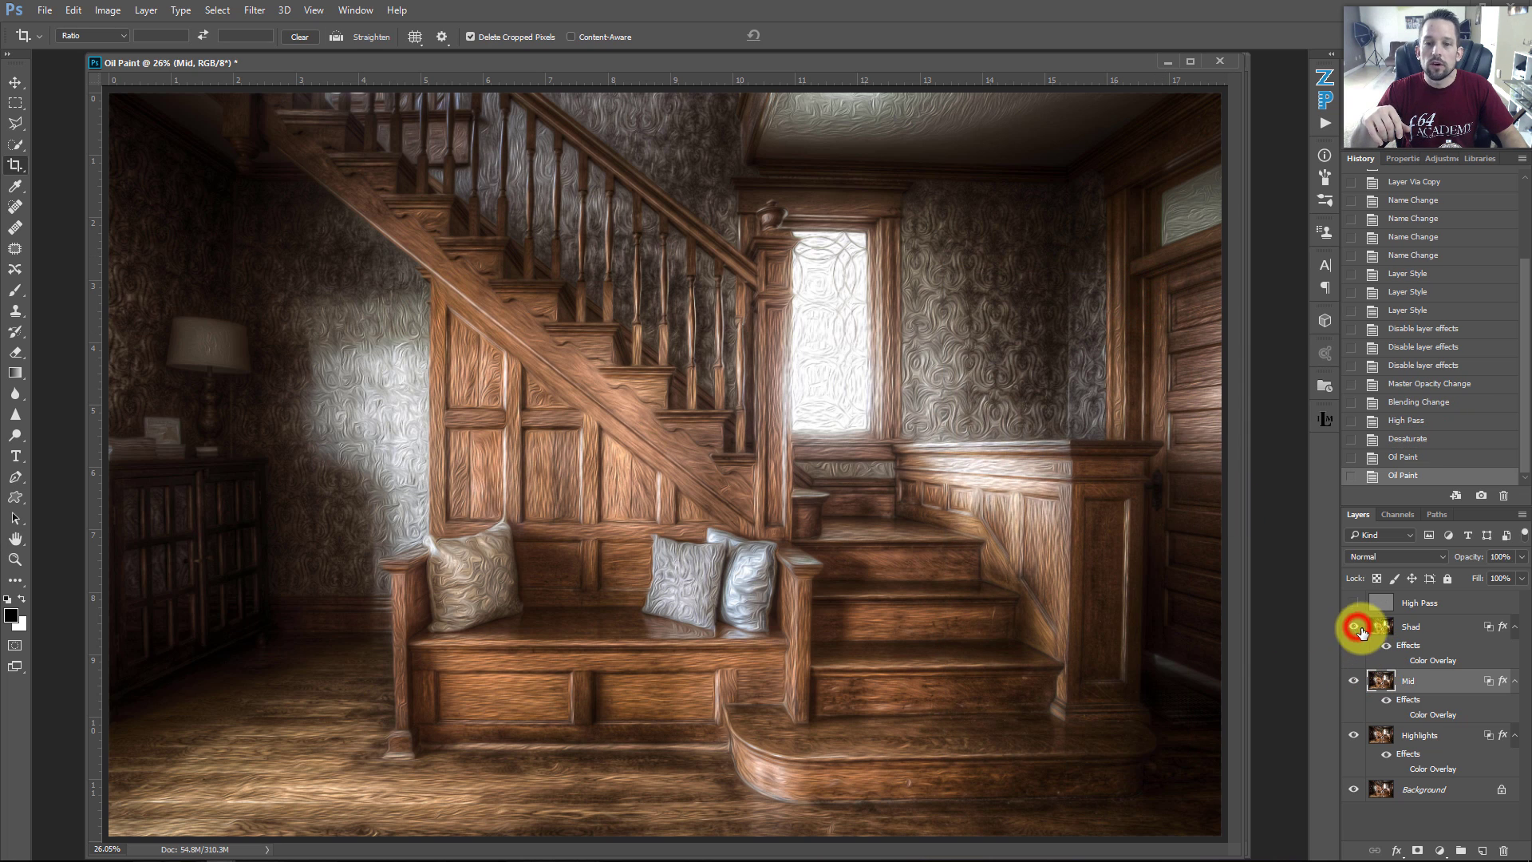
pyautogui.click(1441, 626)
pyautogui.click(254, 10)
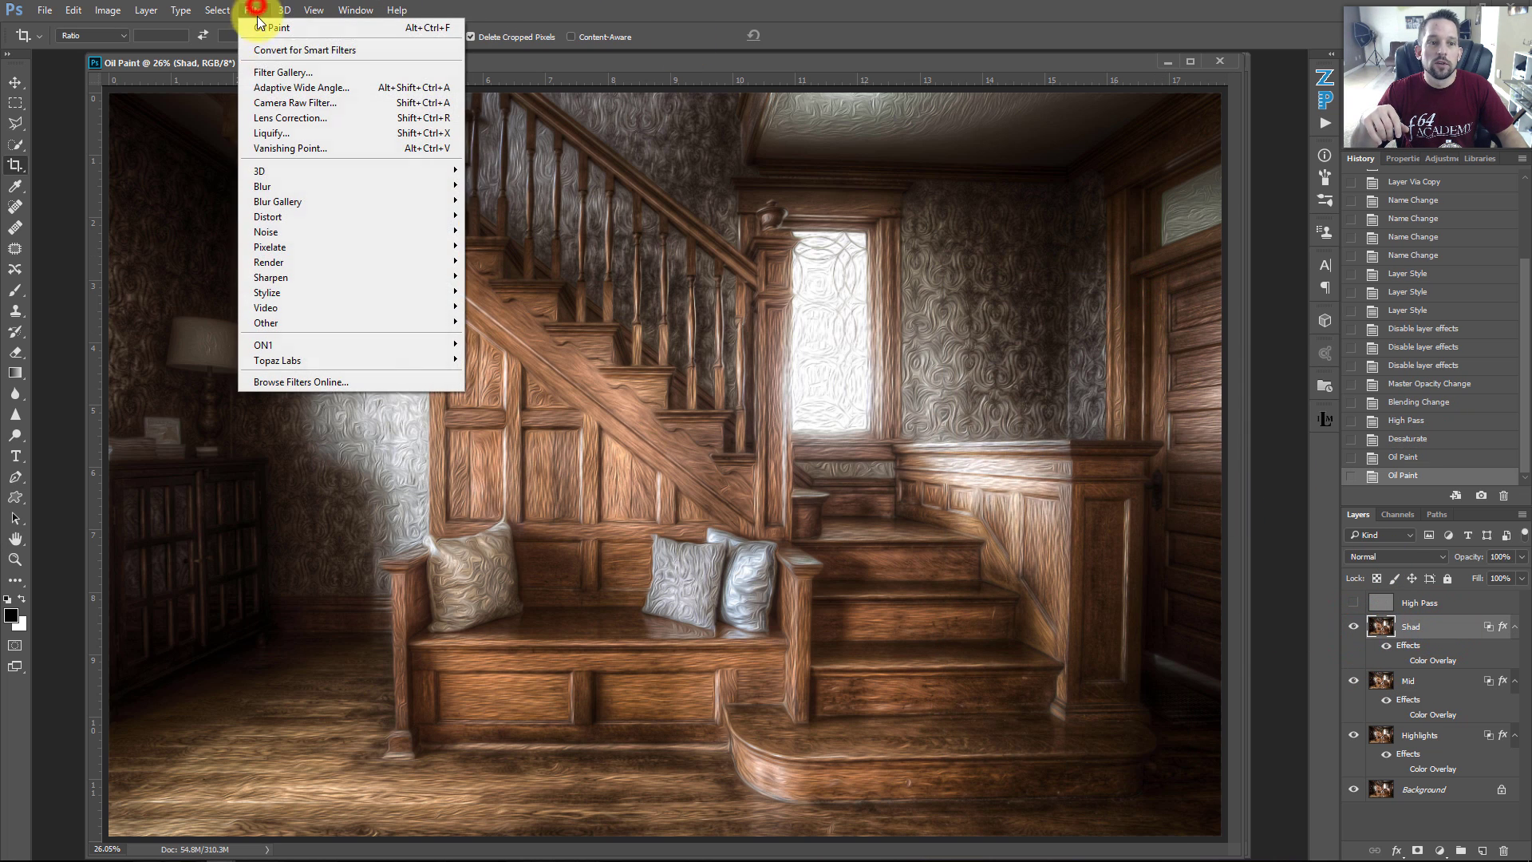
pyautogui.click(311, 293)
pyautogui.click(194, 354)
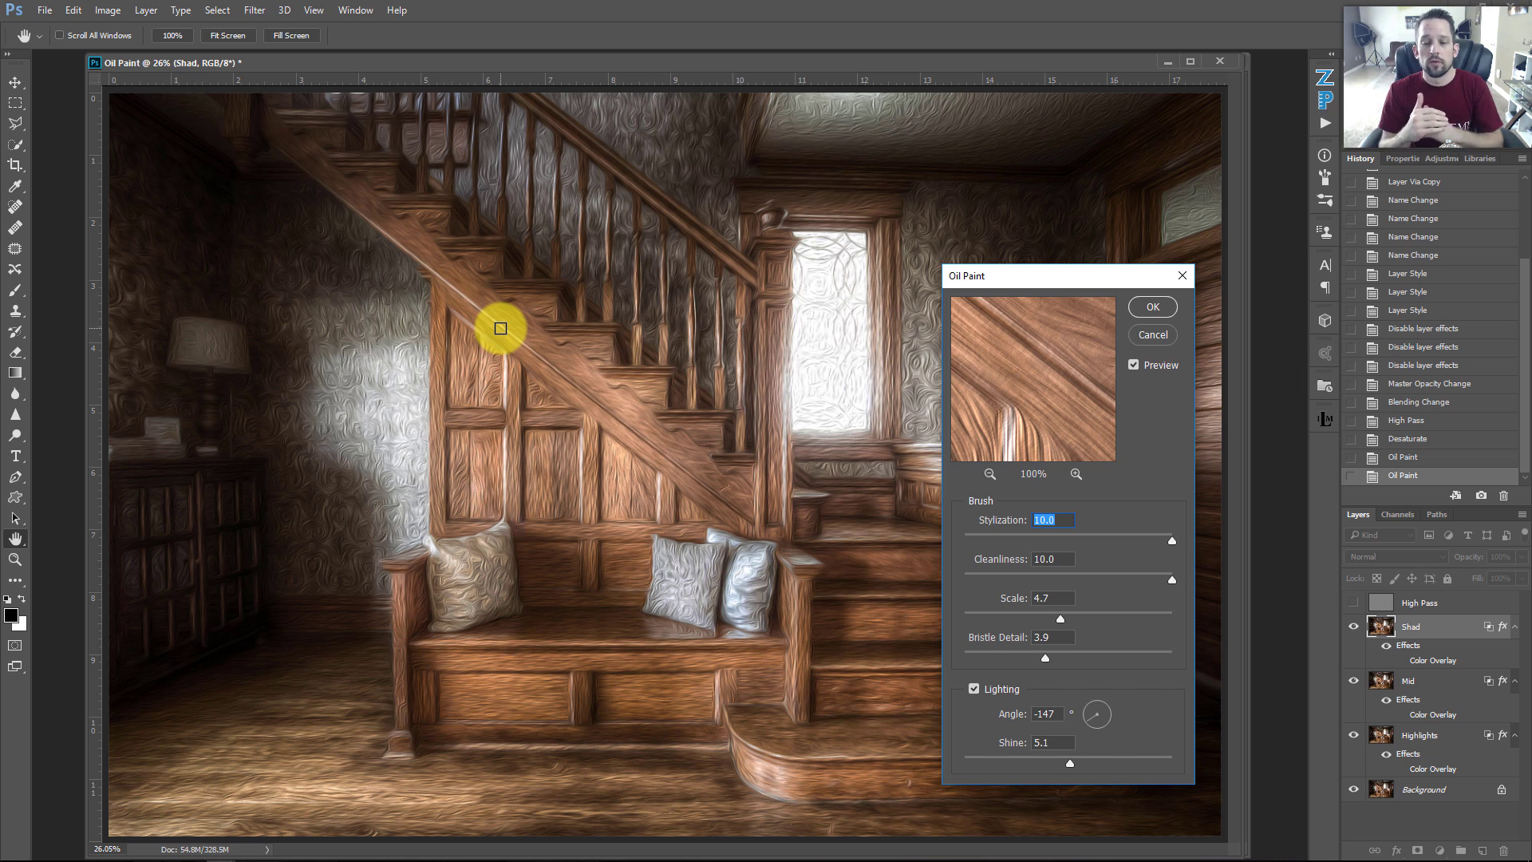
pyautogui.click(1103, 576)
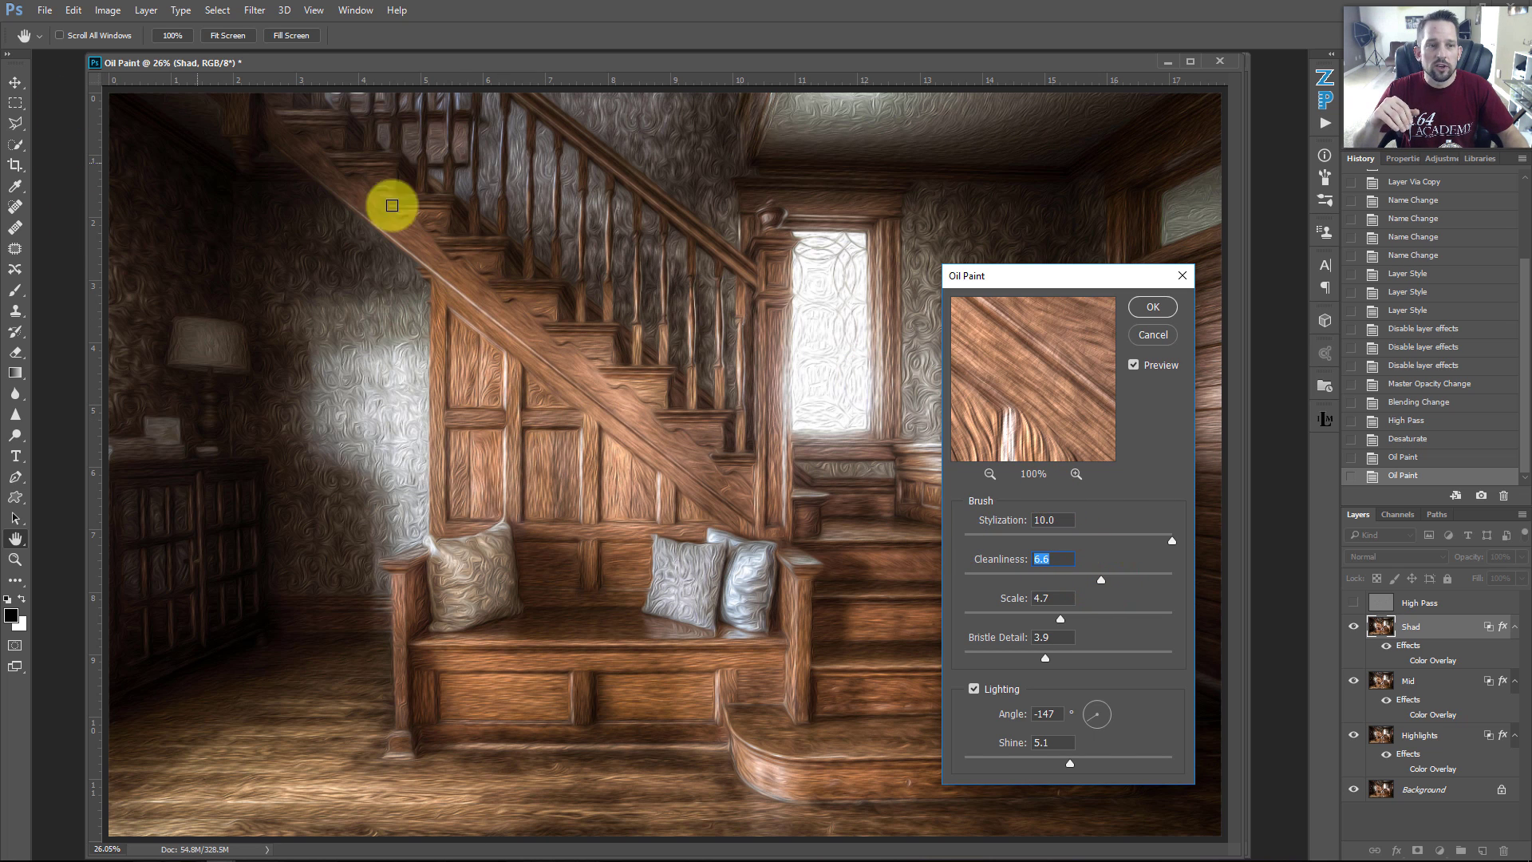
pyautogui.click(1130, 535)
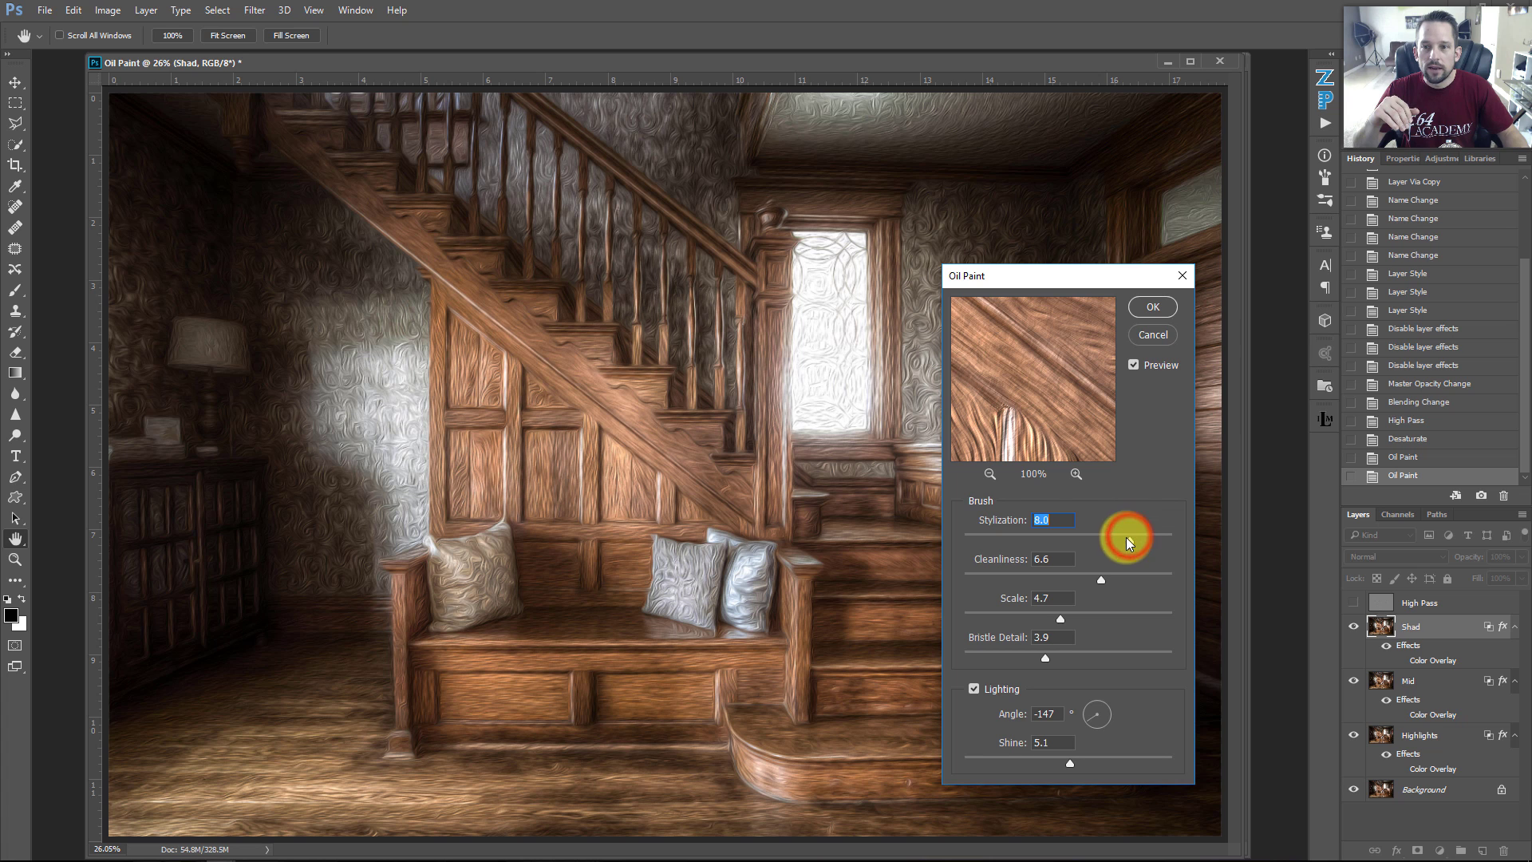
pyautogui.click(1122, 540)
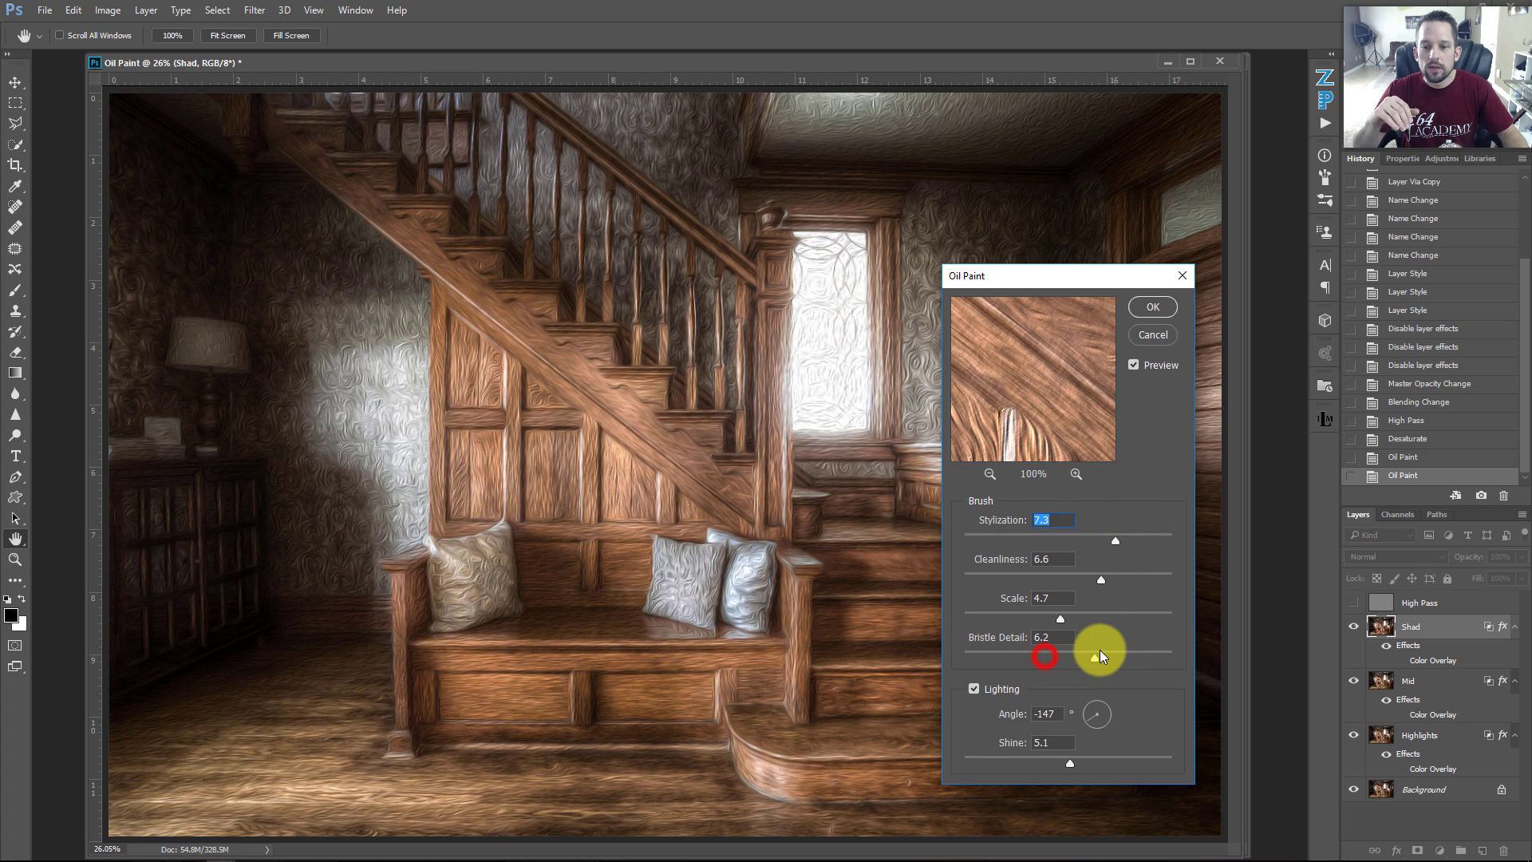
pyautogui.moveTo(1100, 651); pyautogui.dragTo(1101, 650)
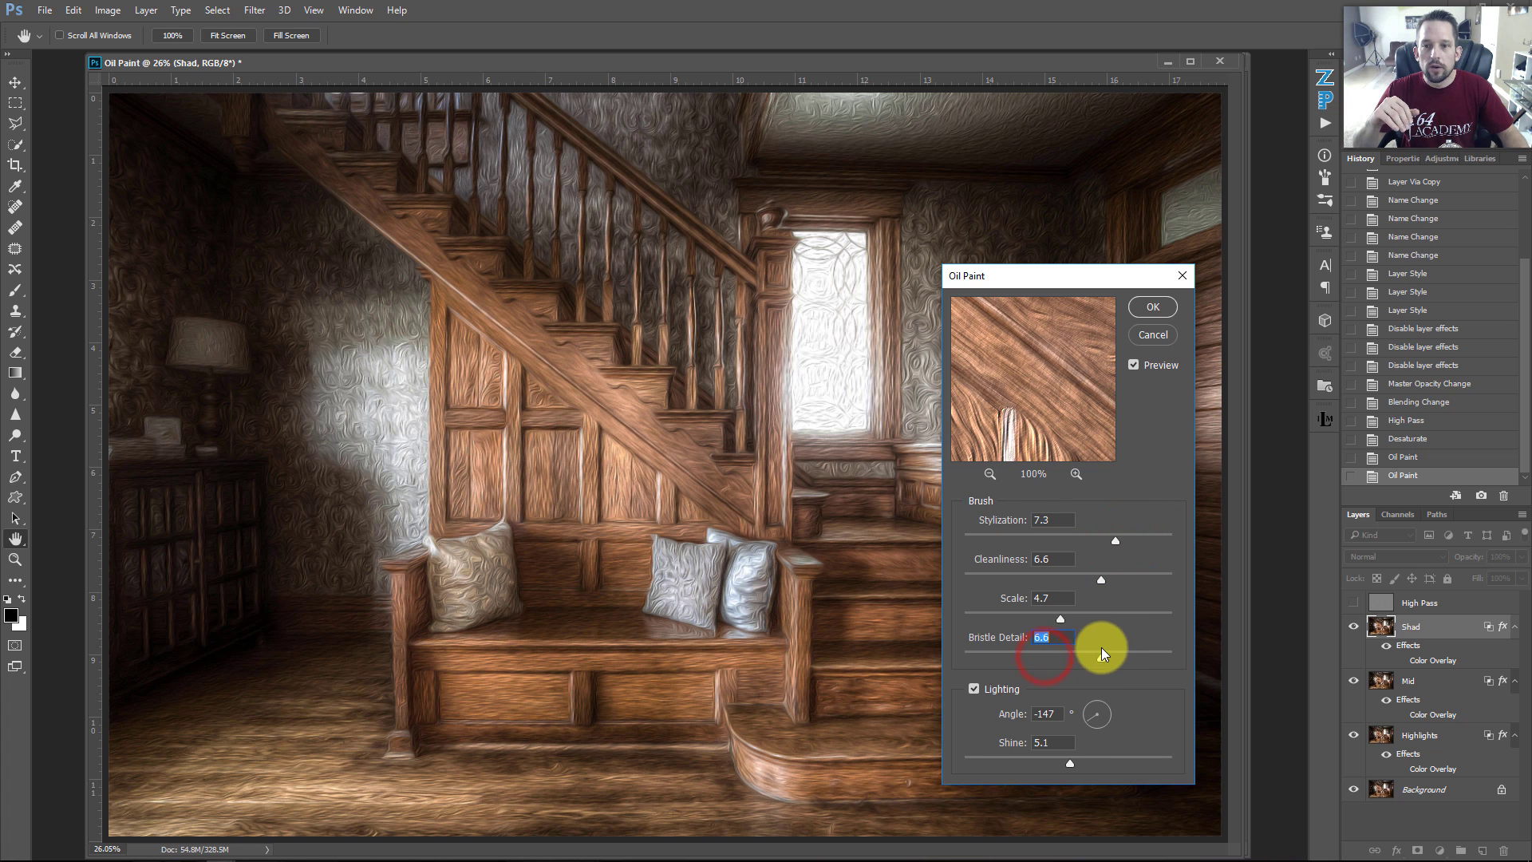
# - Set the Shad layer's Oil Paint lighting to shine 1.0 and angle 129°
pyautogui.moveTo(988, 763); pyautogui.dragTo(970, 759)
pyautogui.click(969, 766)
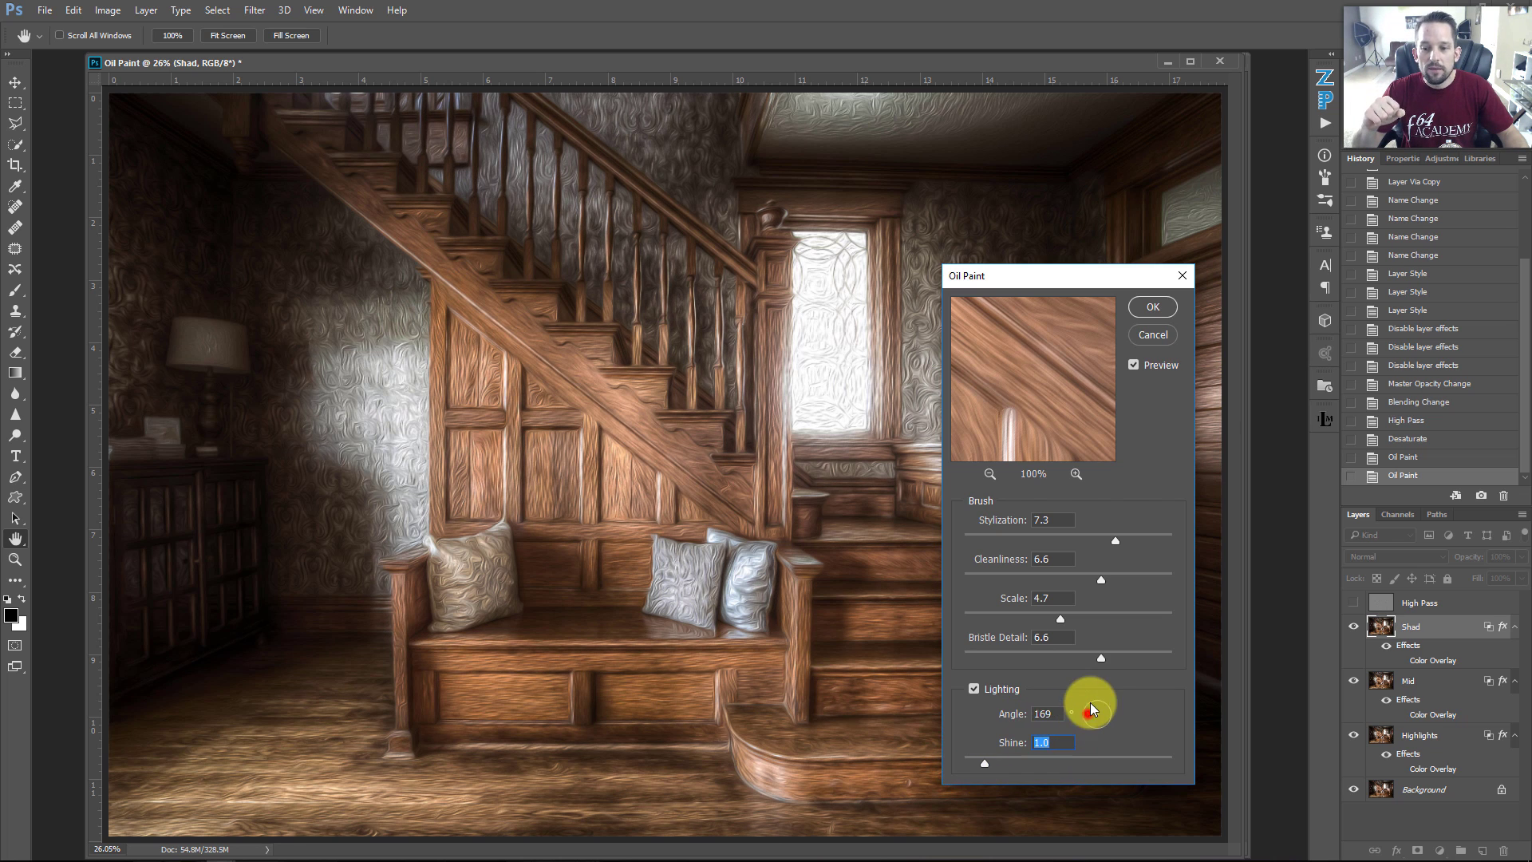
pyautogui.moveTo(1090, 709); pyautogui.dragTo(1088, 693)
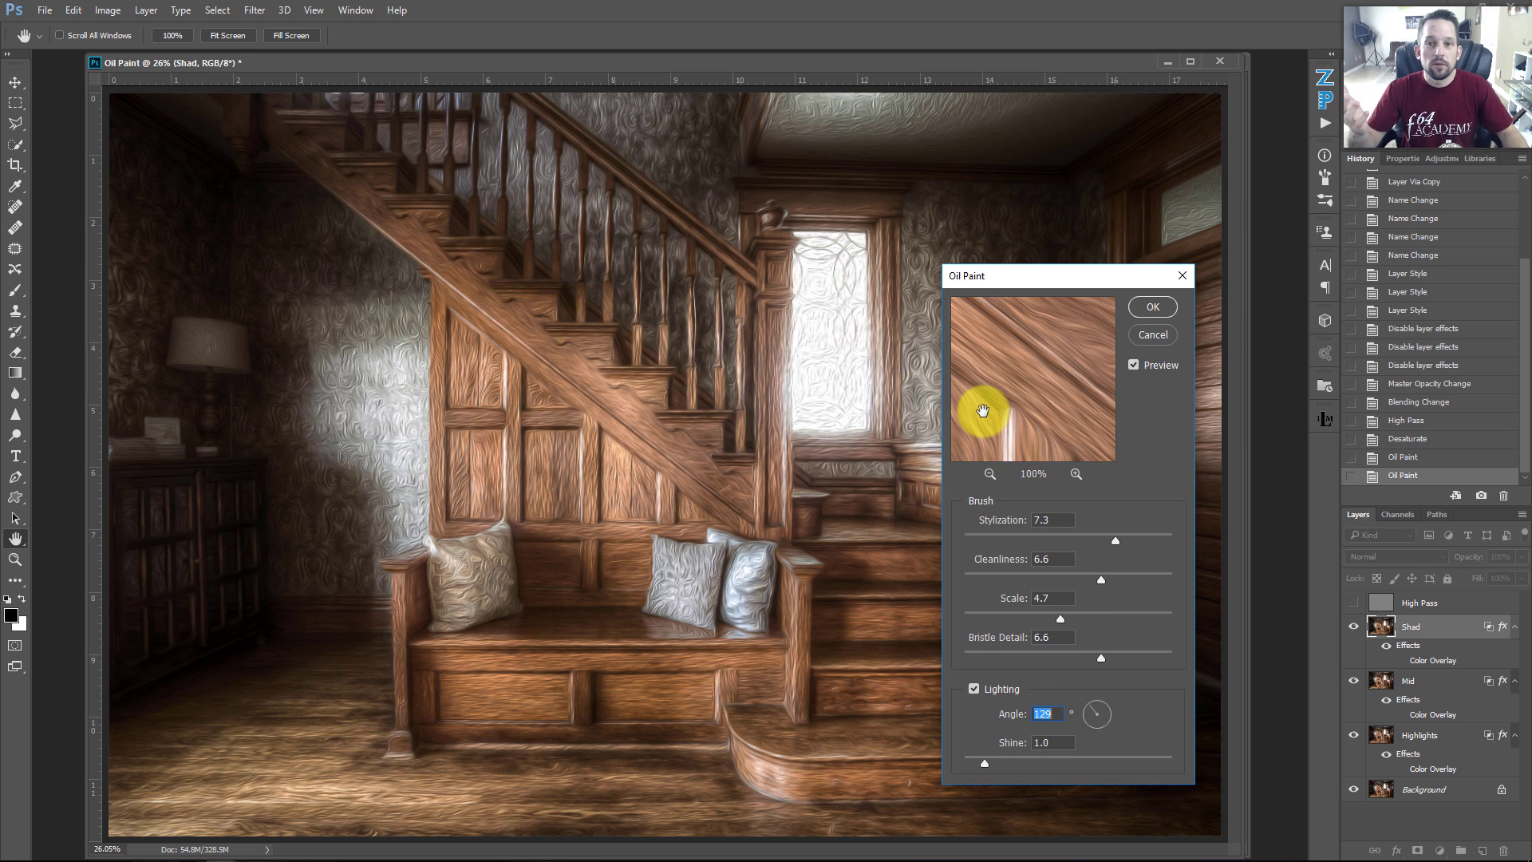
# - Adjust the Shad layer's Oil Paint to scale 6.5, bristle detail 5.3, cleanliness 9.4 and stylization 7.0, and apply it
pyautogui.moveTo(1129, 615); pyautogui.dragTo(1075, 657)
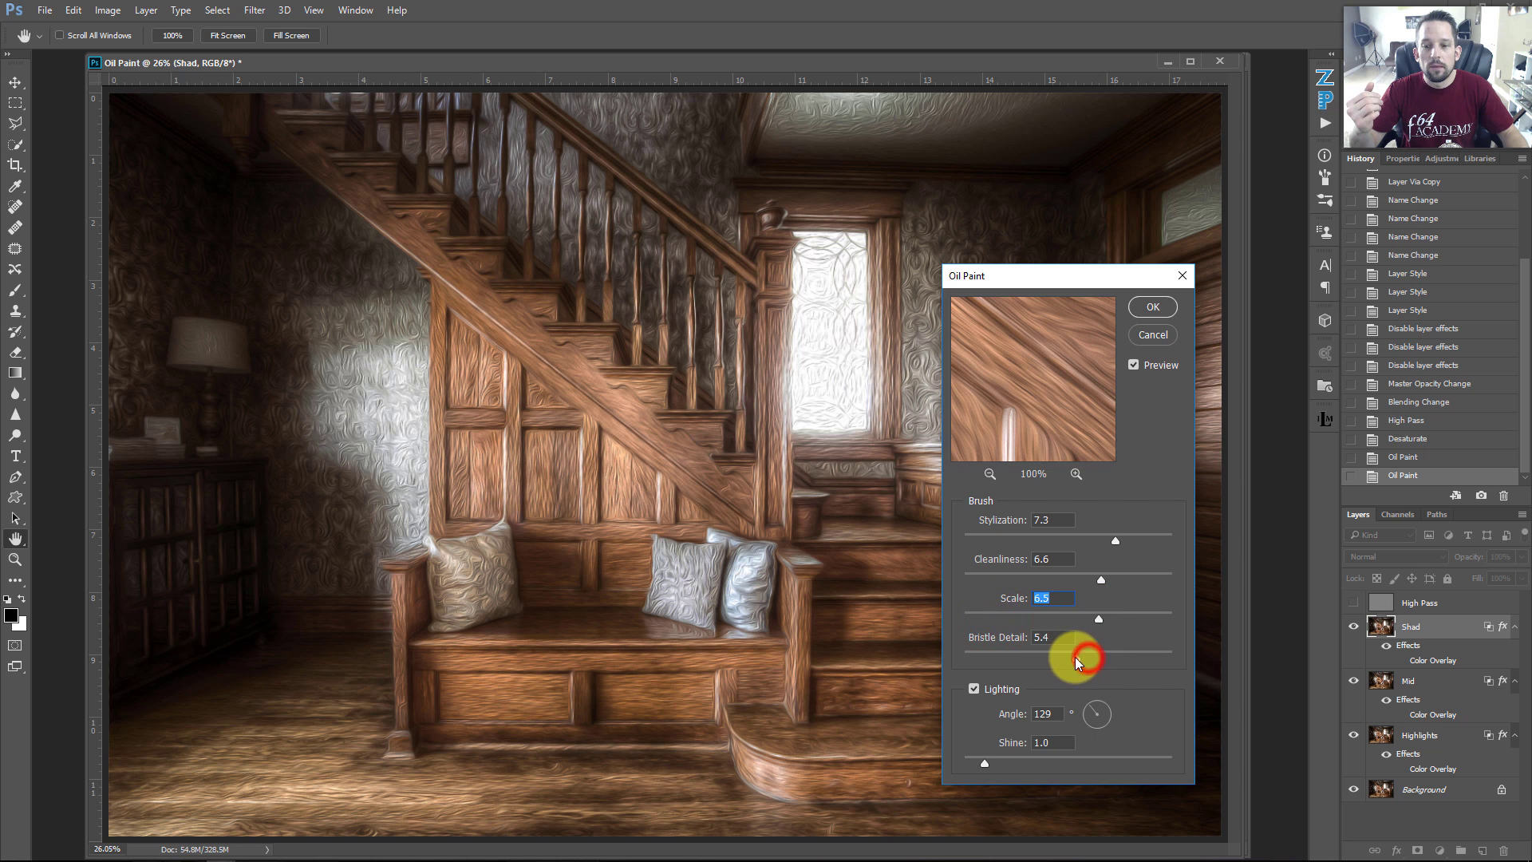
pyautogui.moveTo(1147, 578); pyautogui.dragTo(1157, 577)
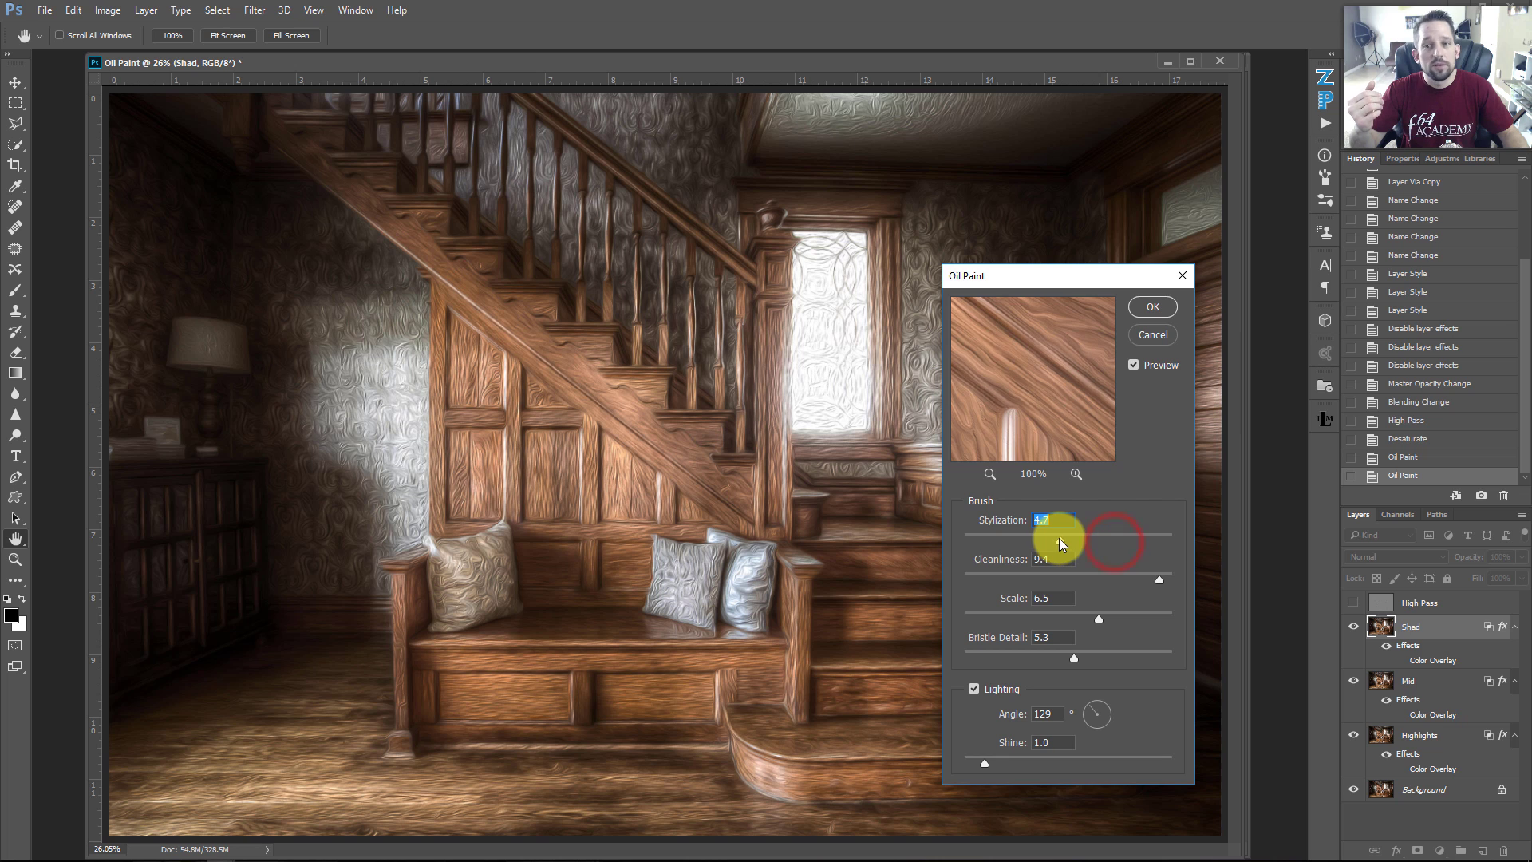
pyautogui.moveTo(1060, 540); pyautogui.dragTo(1109, 540)
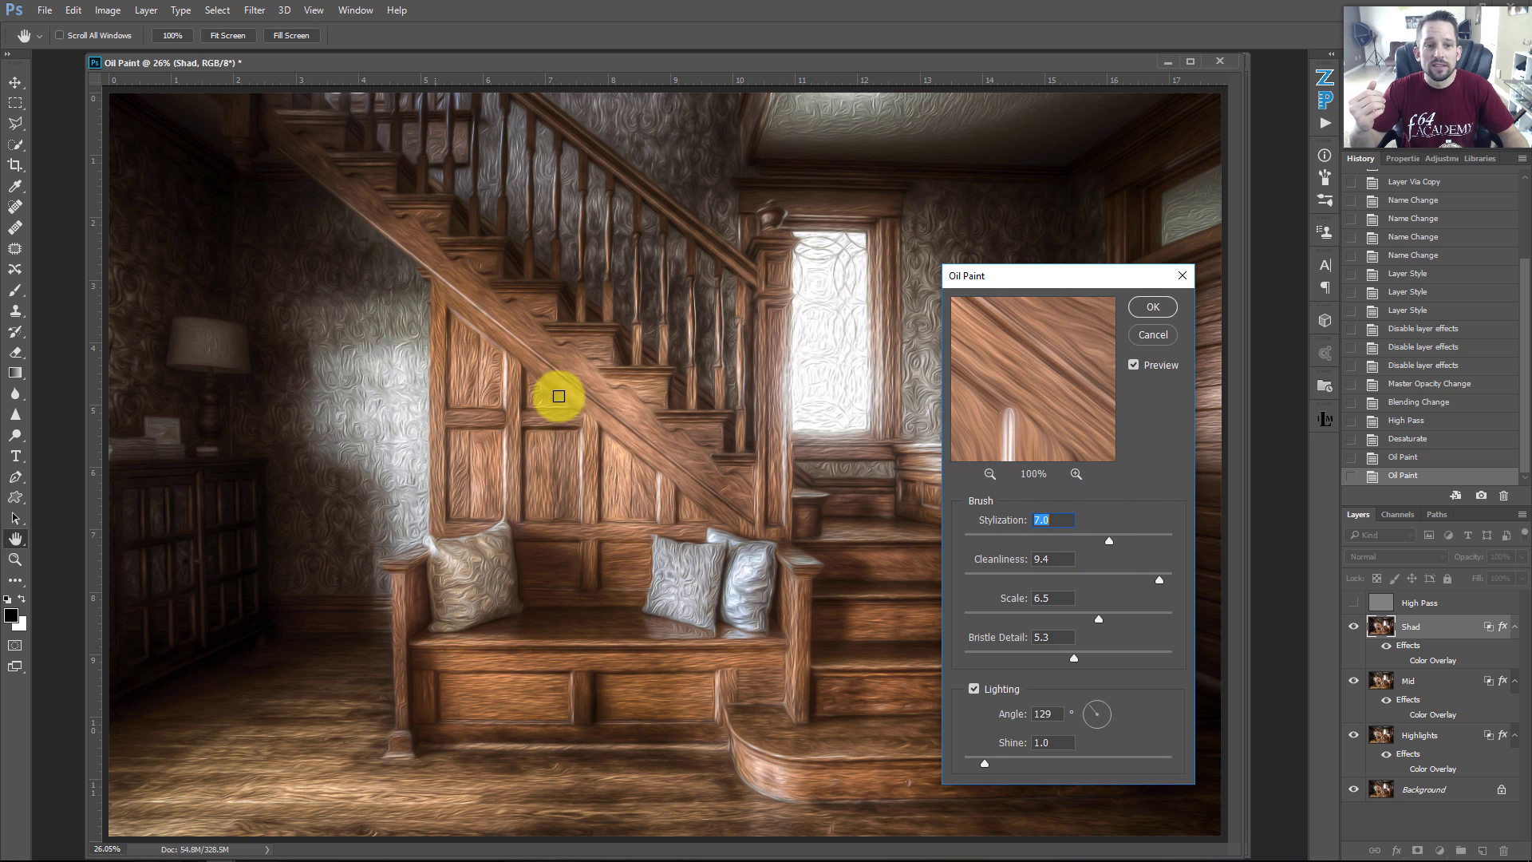
pyautogui.click(1149, 306)
pyautogui.press('c')
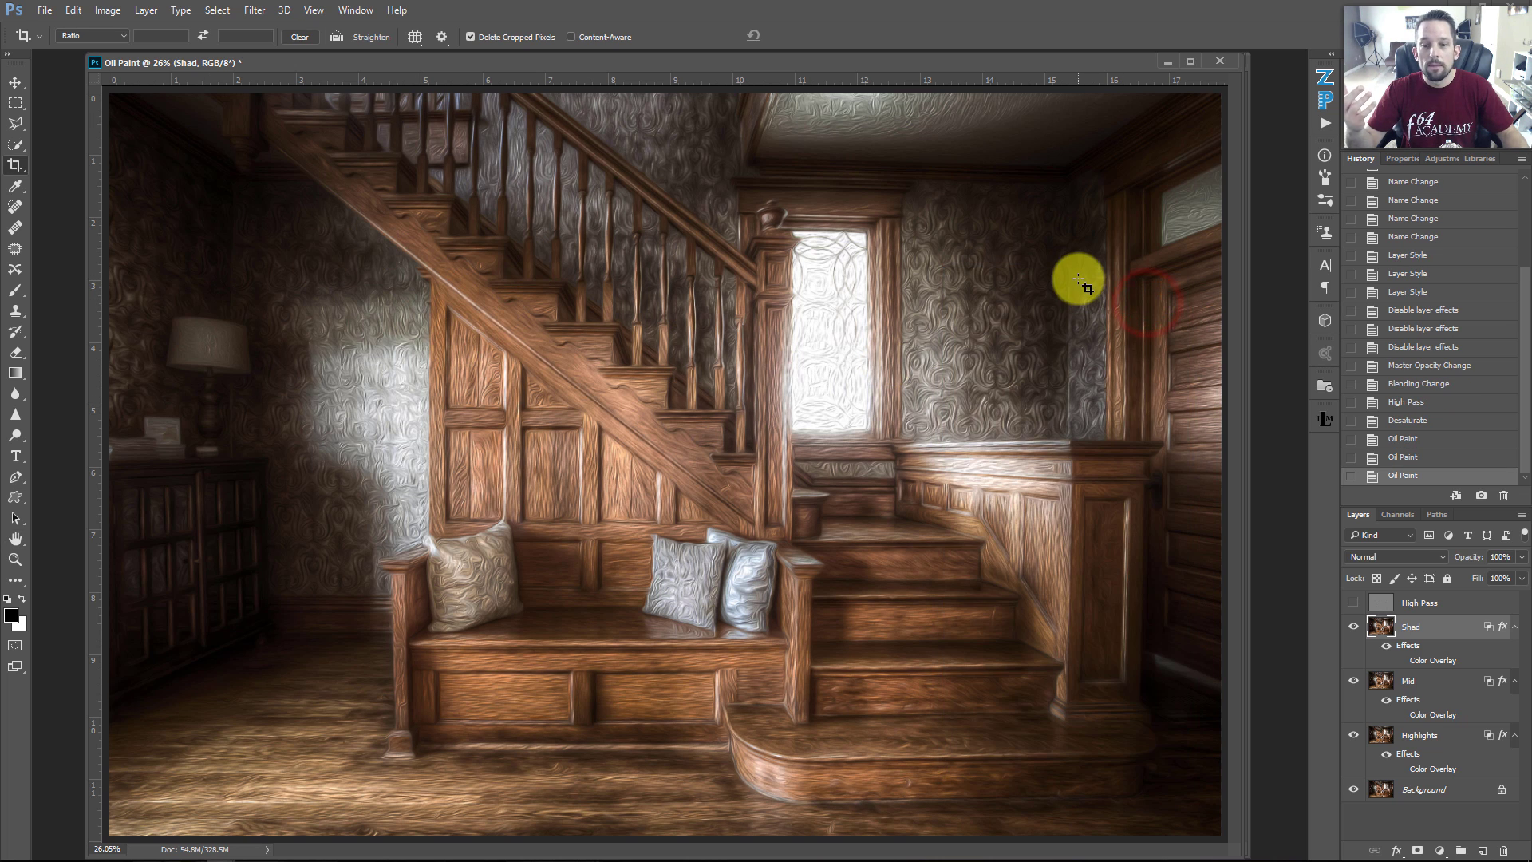
# - Compare the layered Oil Paint document with the single-layer version in 1890 House Stairwell.jpg and return to the layered one
pyautogui.moveTo(621, 64); pyautogui.dragTo(659, 85)
pyautogui.click(660, 61)
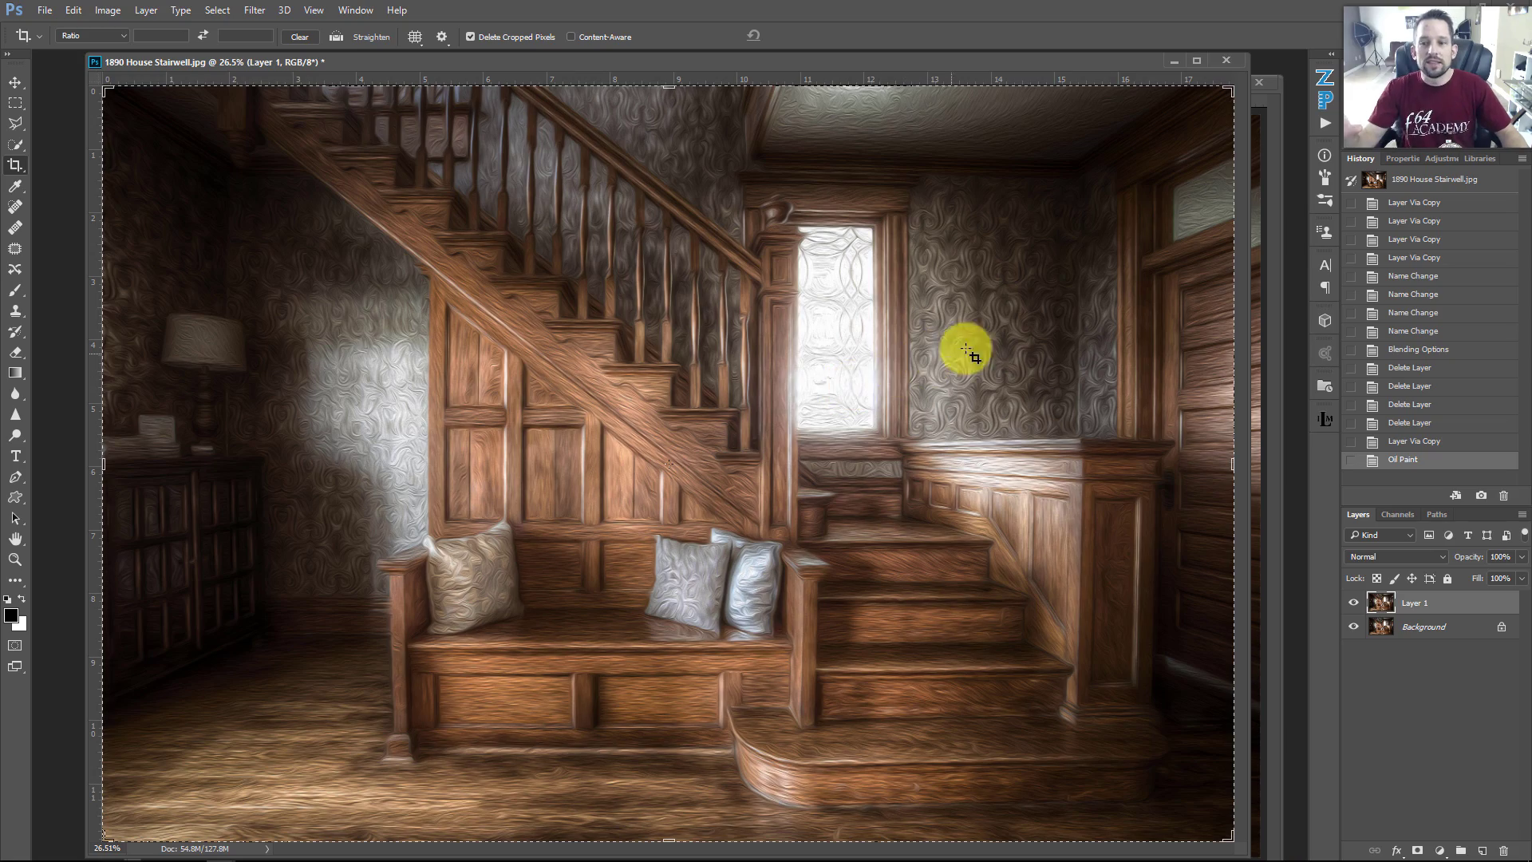
pyautogui.click(1270, 163)
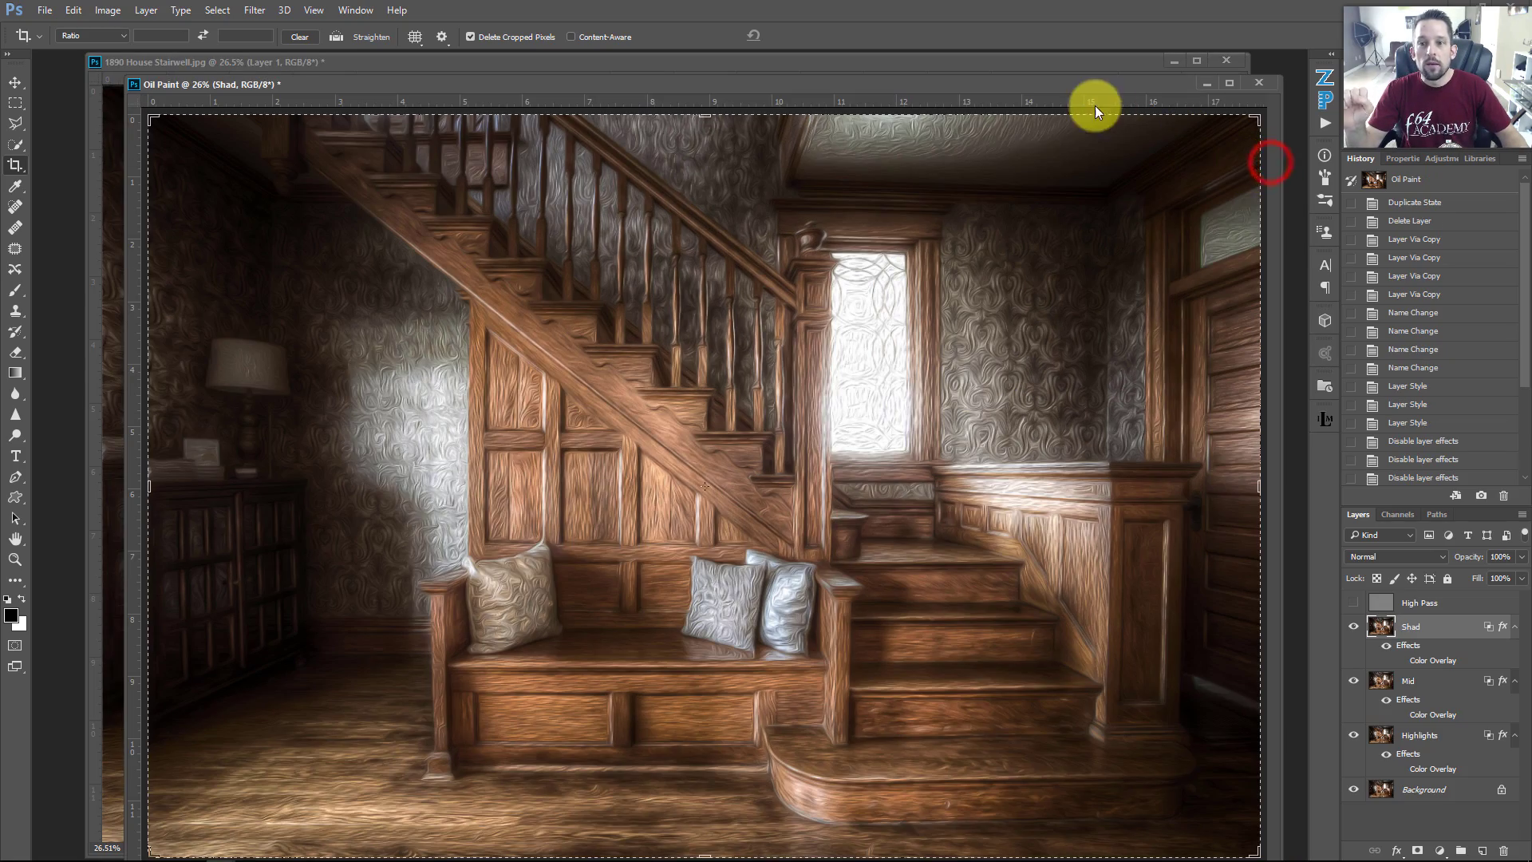
pyautogui.moveTo(1078, 84)
pyautogui.mouseDown()
pyautogui.moveTo(1042, 73)
pyautogui.moveTo(1050, 86)
pyautogui.mouseUp()
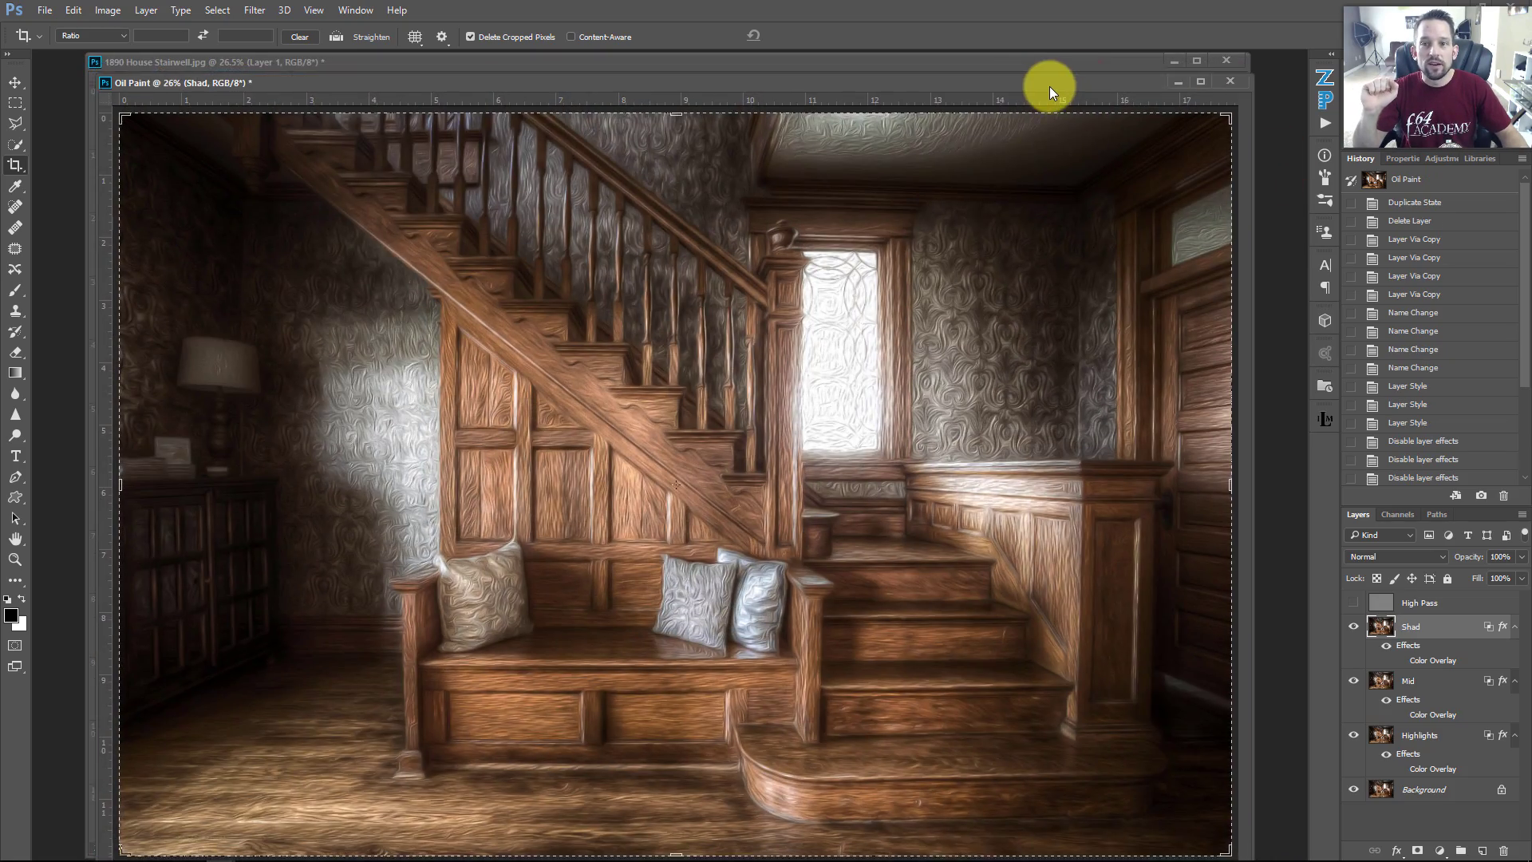
# - Show the High Pass layer while viewing the stair railing and window up close
pyautogui.hotkey('ctrl', 'space')
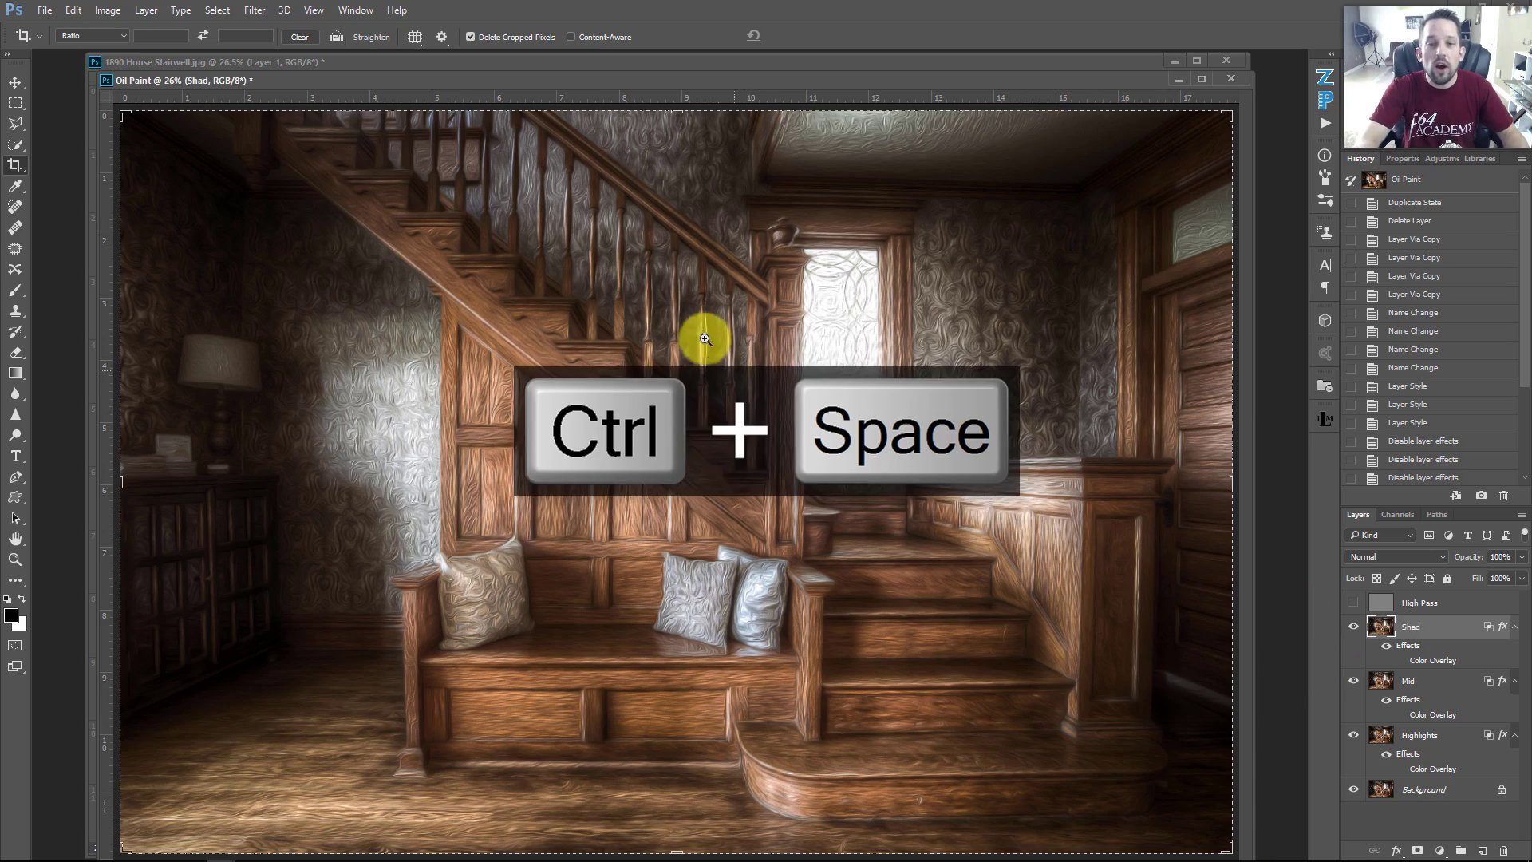
pyautogui.moveTo(701, 335); pyautogui.dragTo(773, 341)
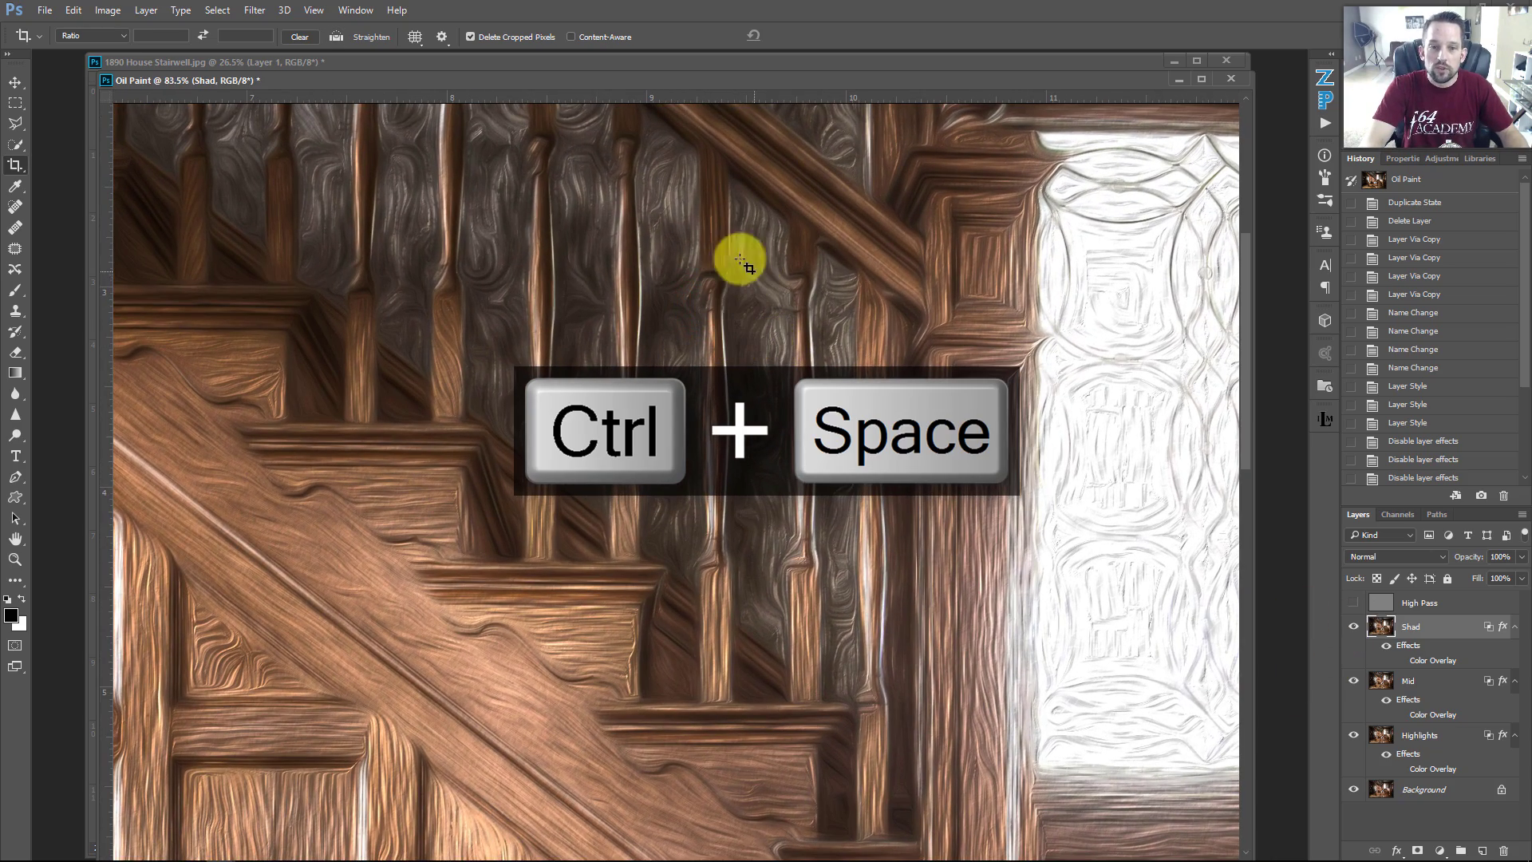
pyautogui.click(1354, 604)
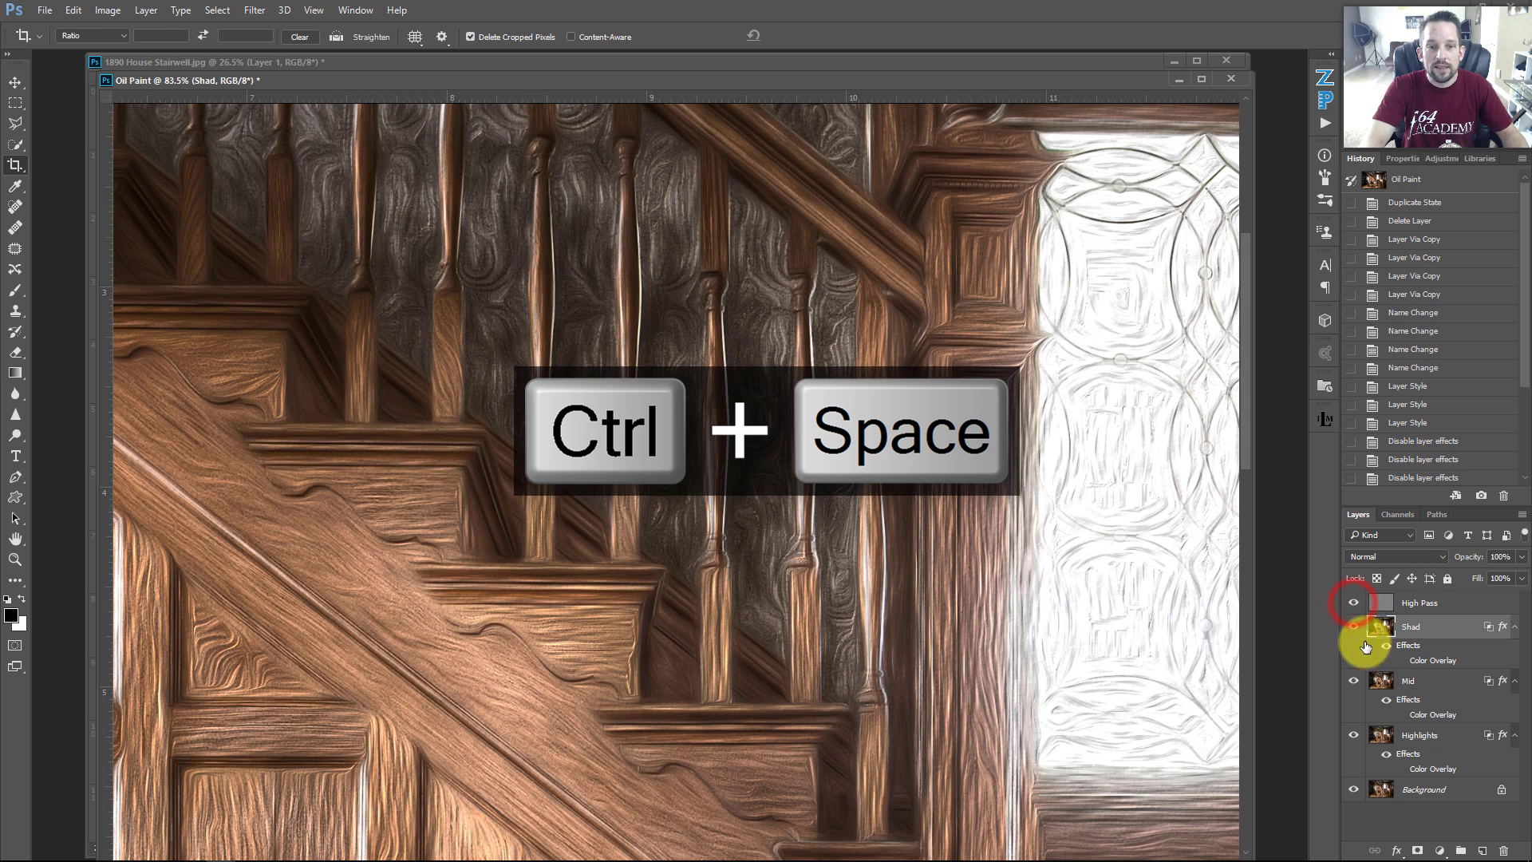
# - Compare the stair railing with and without the High Pass layer, and inspect the pillows and lower stairs up close
pyautogui.click(1357, 600)
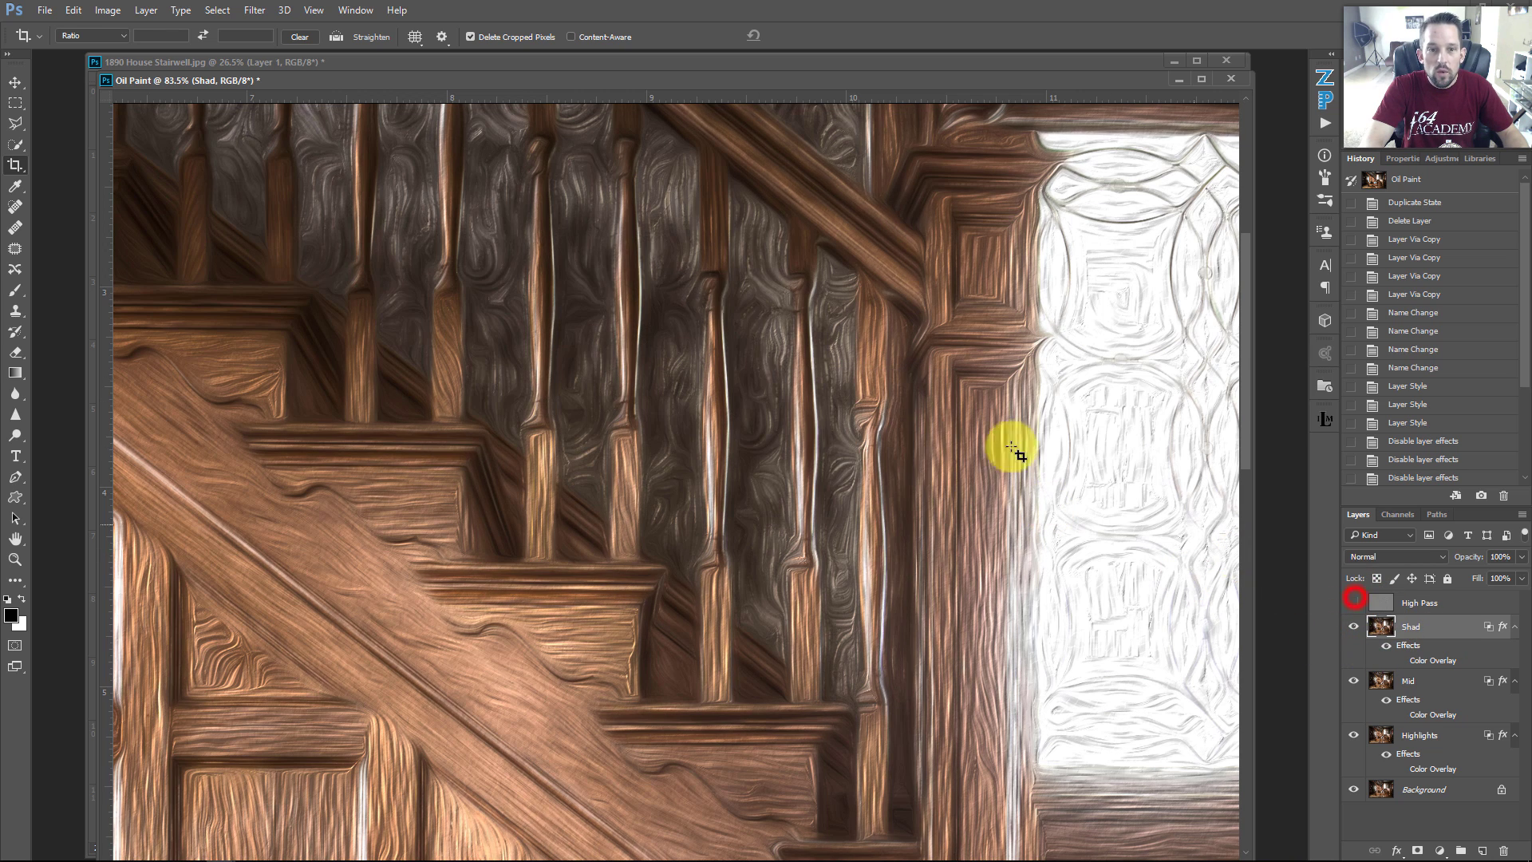
pyautogui.click(1352, 604)
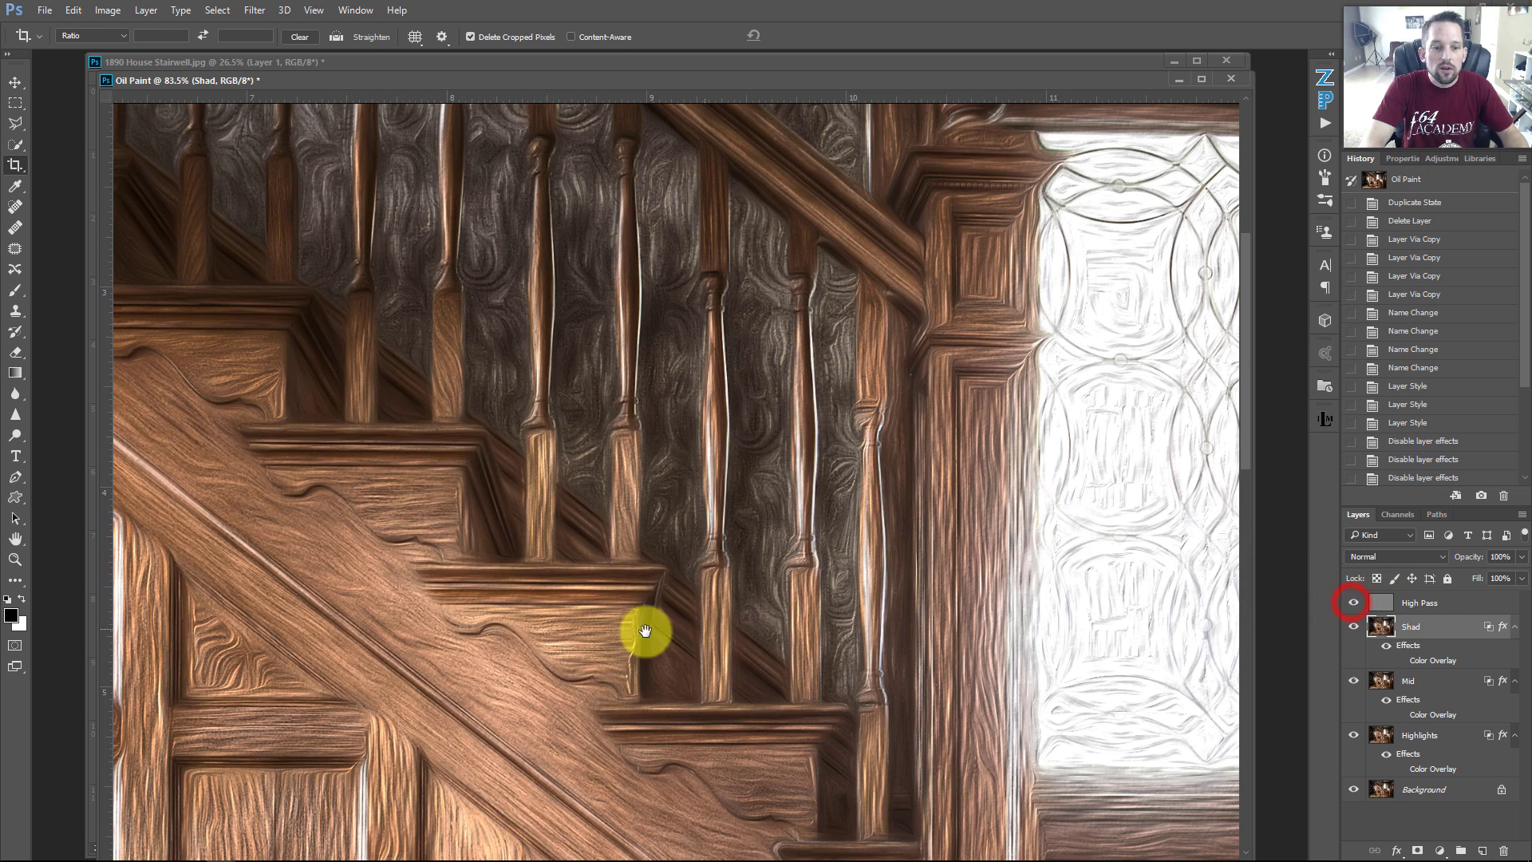
pyautogui.moveTo(568, 657); pyautogui.dragTo(568, 574)
pyautogui.moveTo(696, 573); pyautogui.dragTo(672, 373)
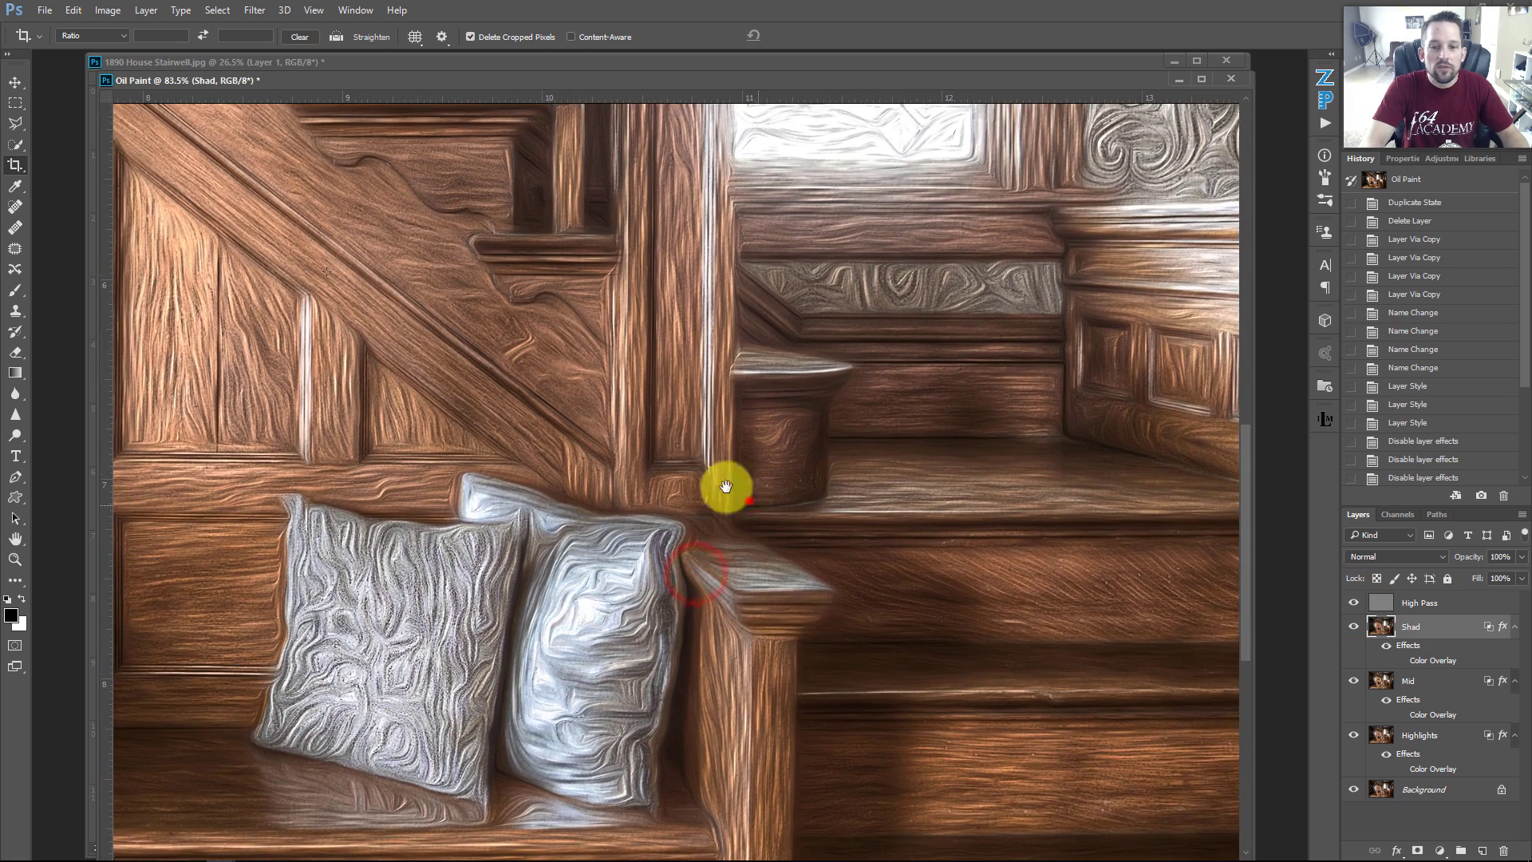
pyautogui.moveTo(745, 502); pyautogui.dragTo(638, 431)
pyautogui.moveTo(953, 242); pyautogui.dragTo(835, 320)
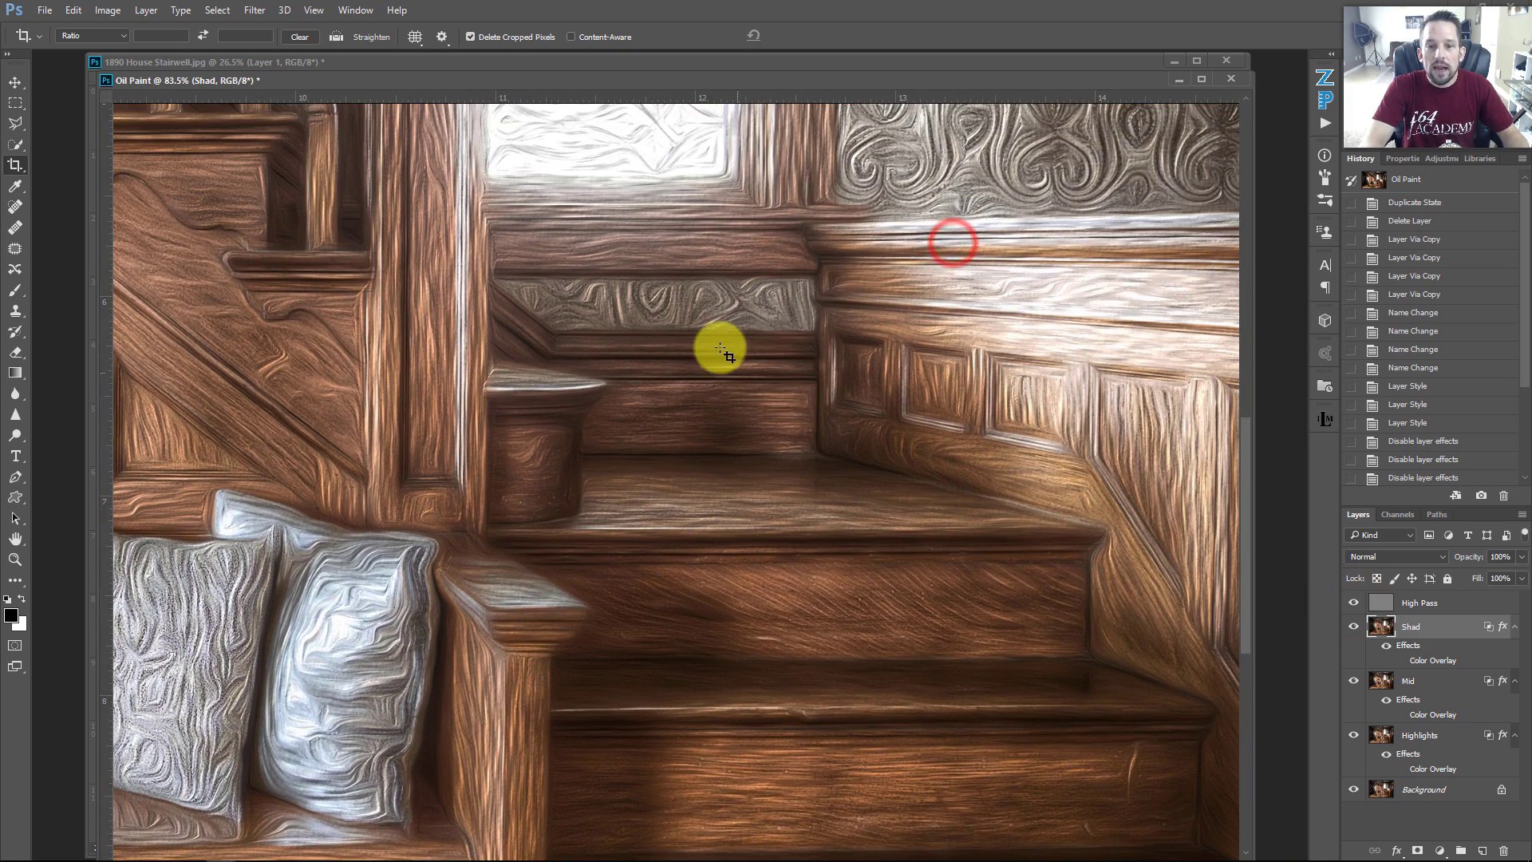
# - Compare the stair landing with the Shad layer hidden and shown, and up close with the High Pass layer hidden and shown
pyautogui.click(1354, 626)
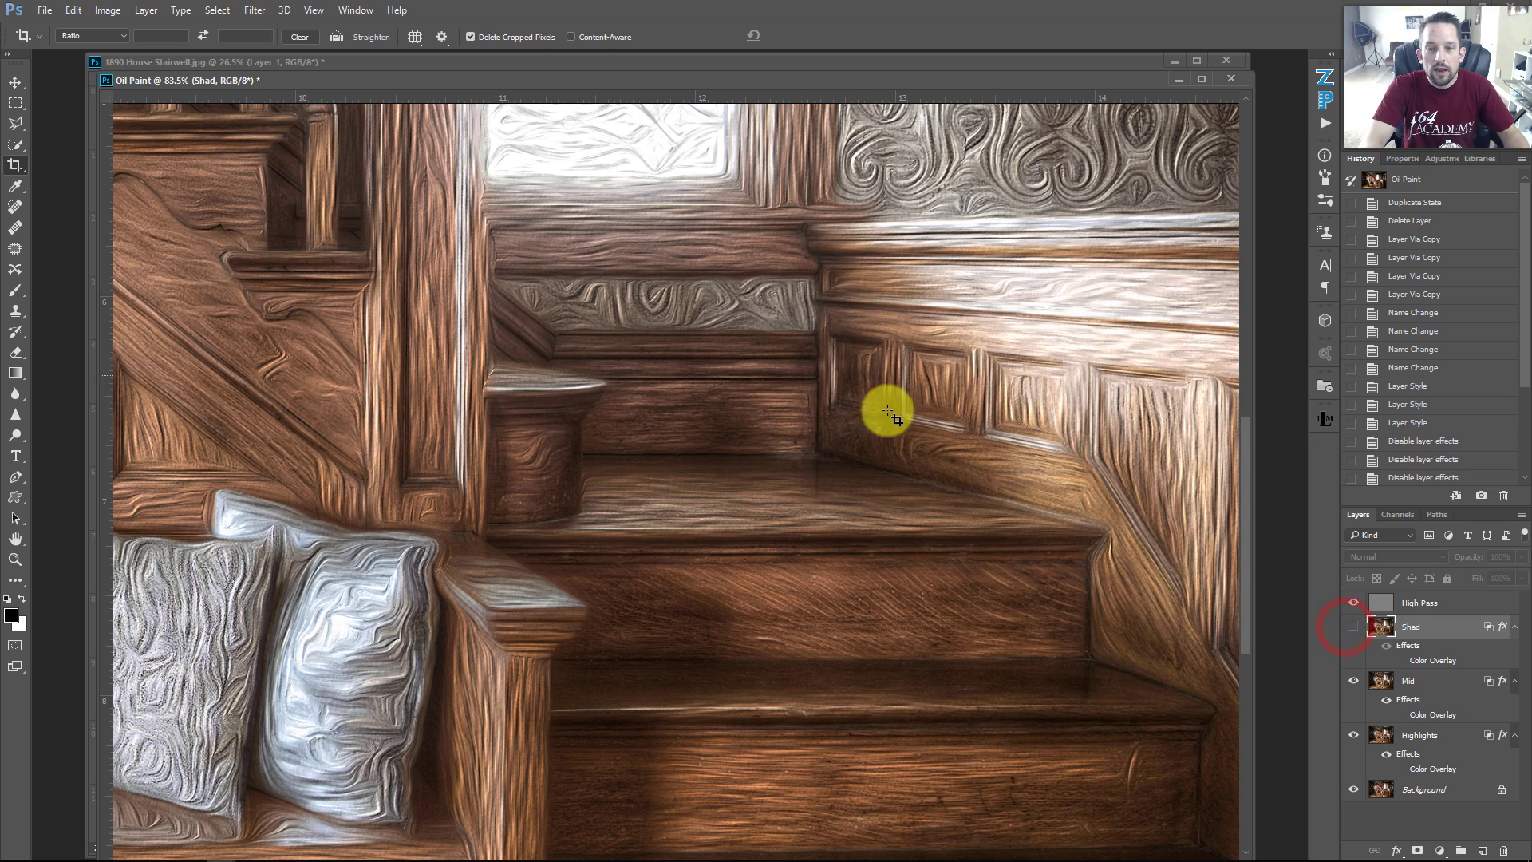
pyautogui.click(1354, 626)
pyautogui.moveTo(734, 342); pyautogui.dragTo(761, 399)
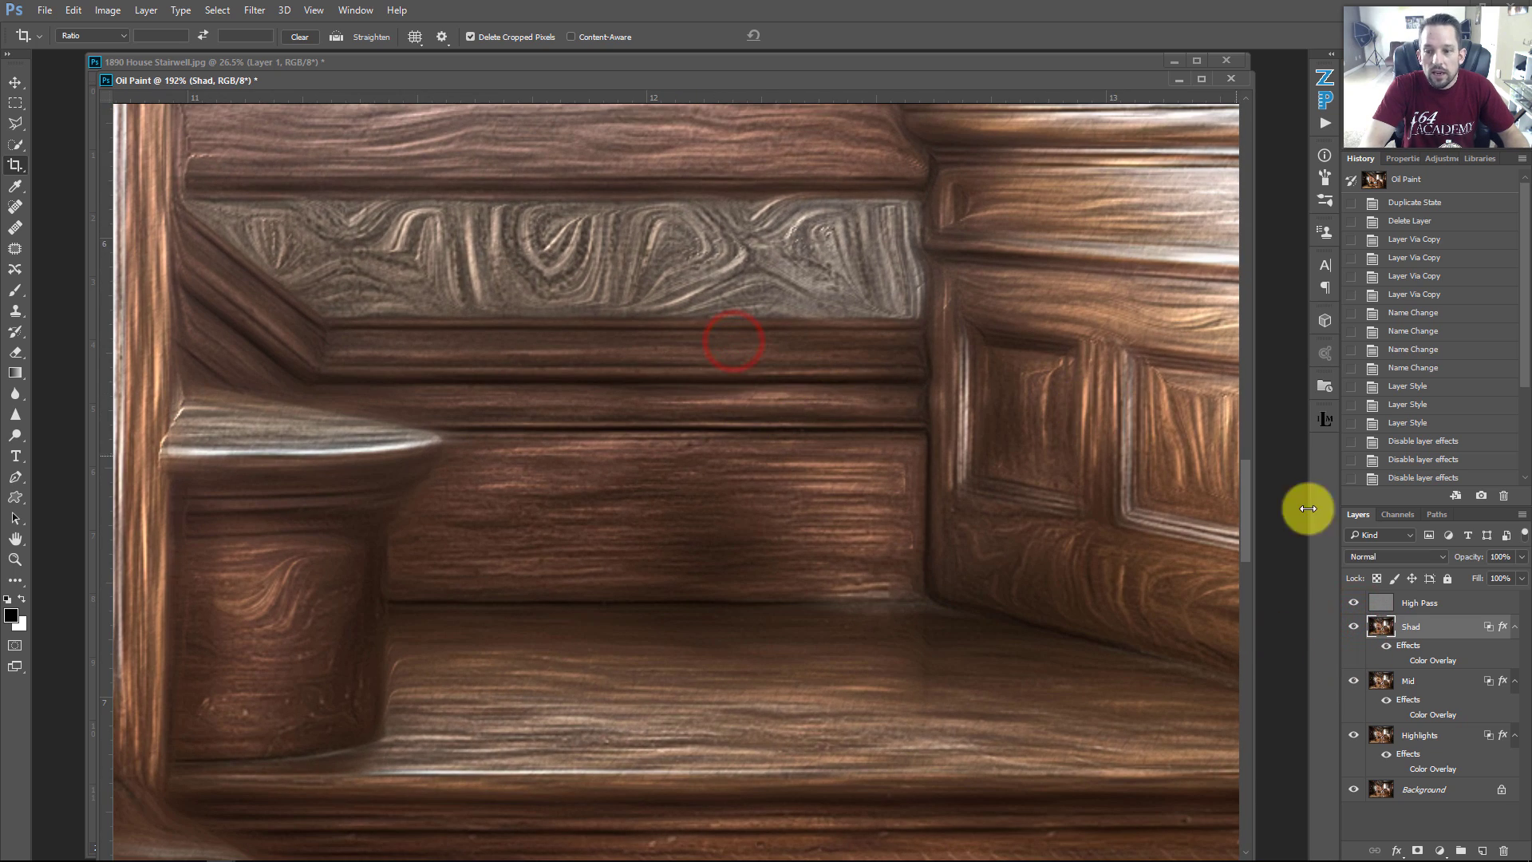
pyautogui.click(1353, 603)
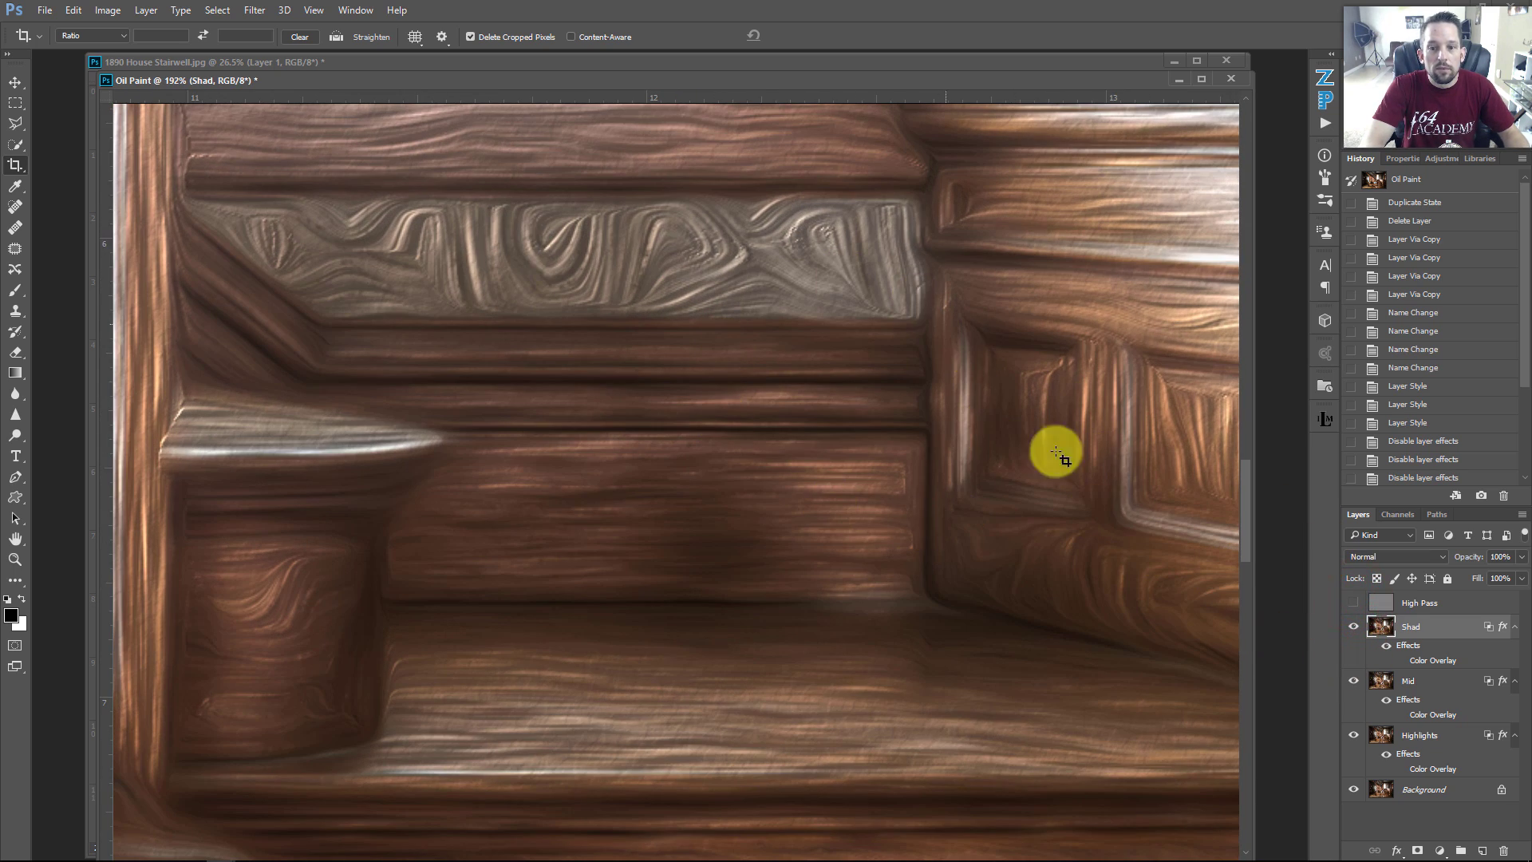
pyautogui.click(1355, 603)
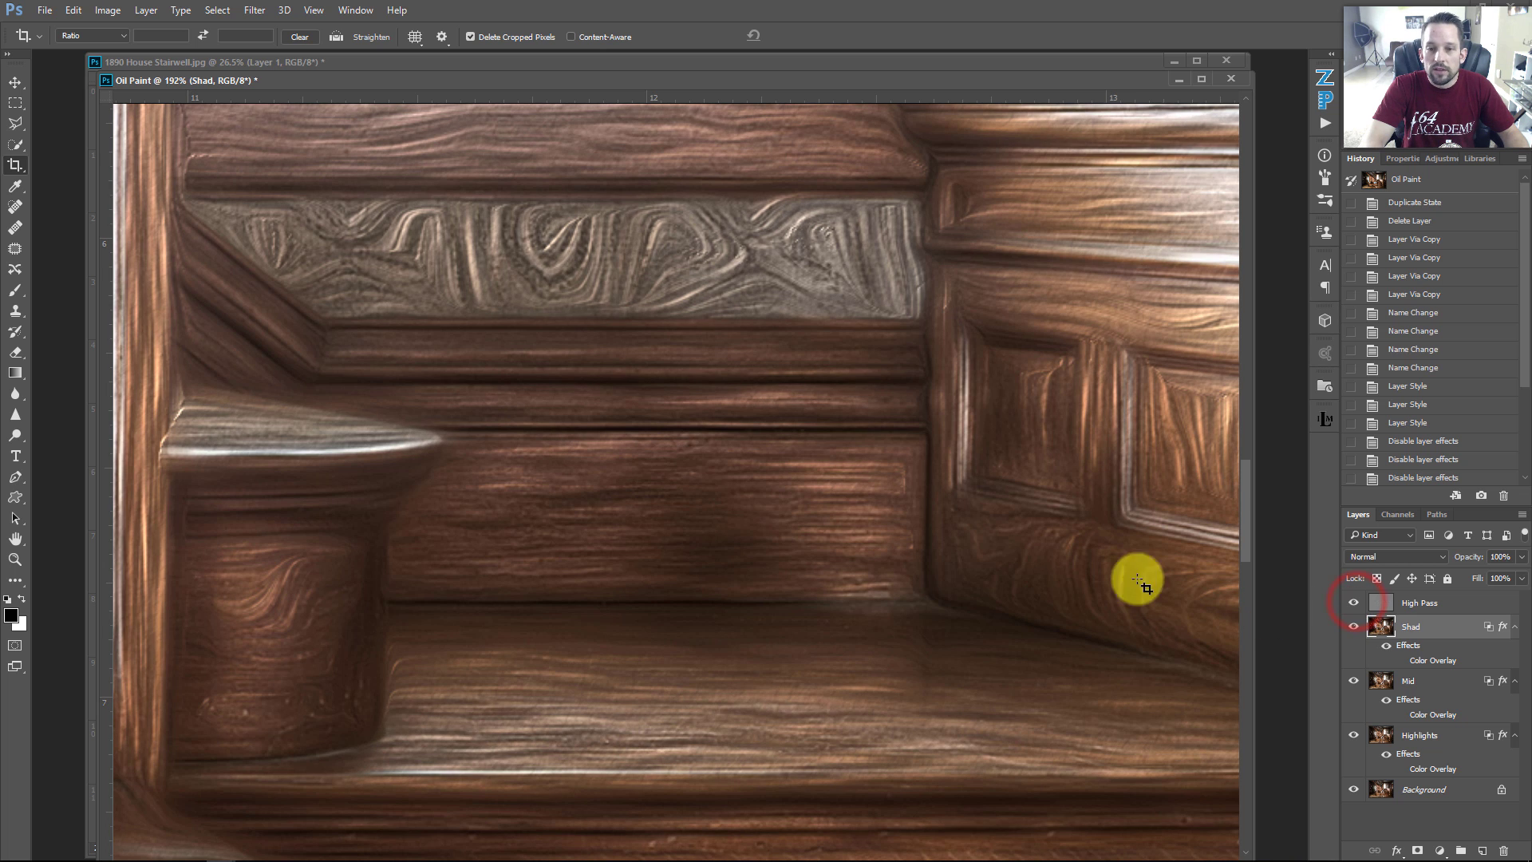
# - Compare the wood grain of the stair risers with and without the High Pass layer, and return to the full image view
pyautogui.moveTo(941, 506); pyautogui.dragTo(545, 264)
pyautogui.moveTo(745, 609); pyautogui.dragTo(687, 469)
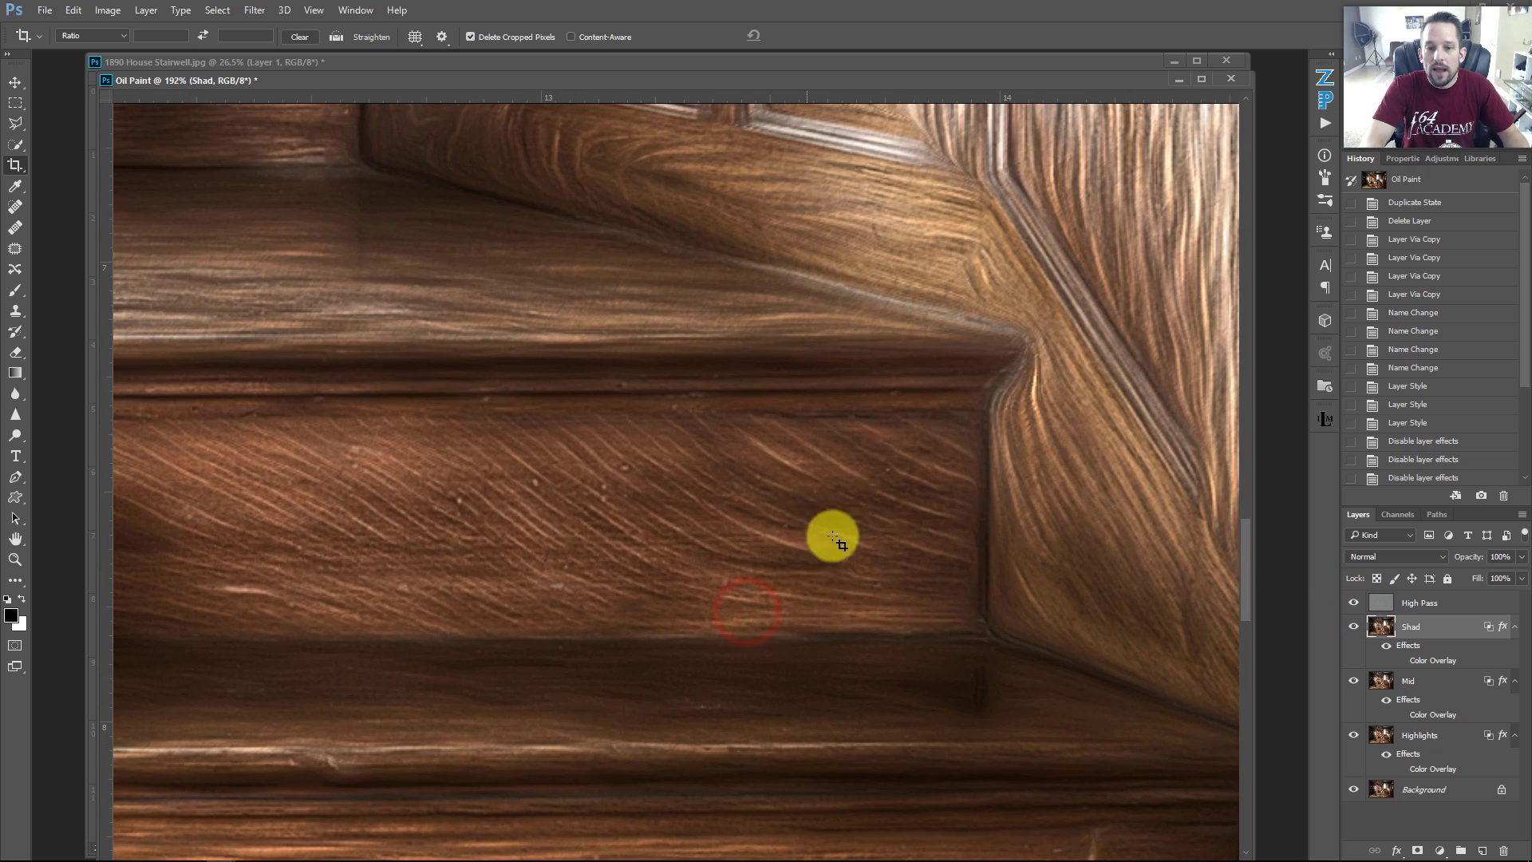
pyautogui.click(1353, 603)
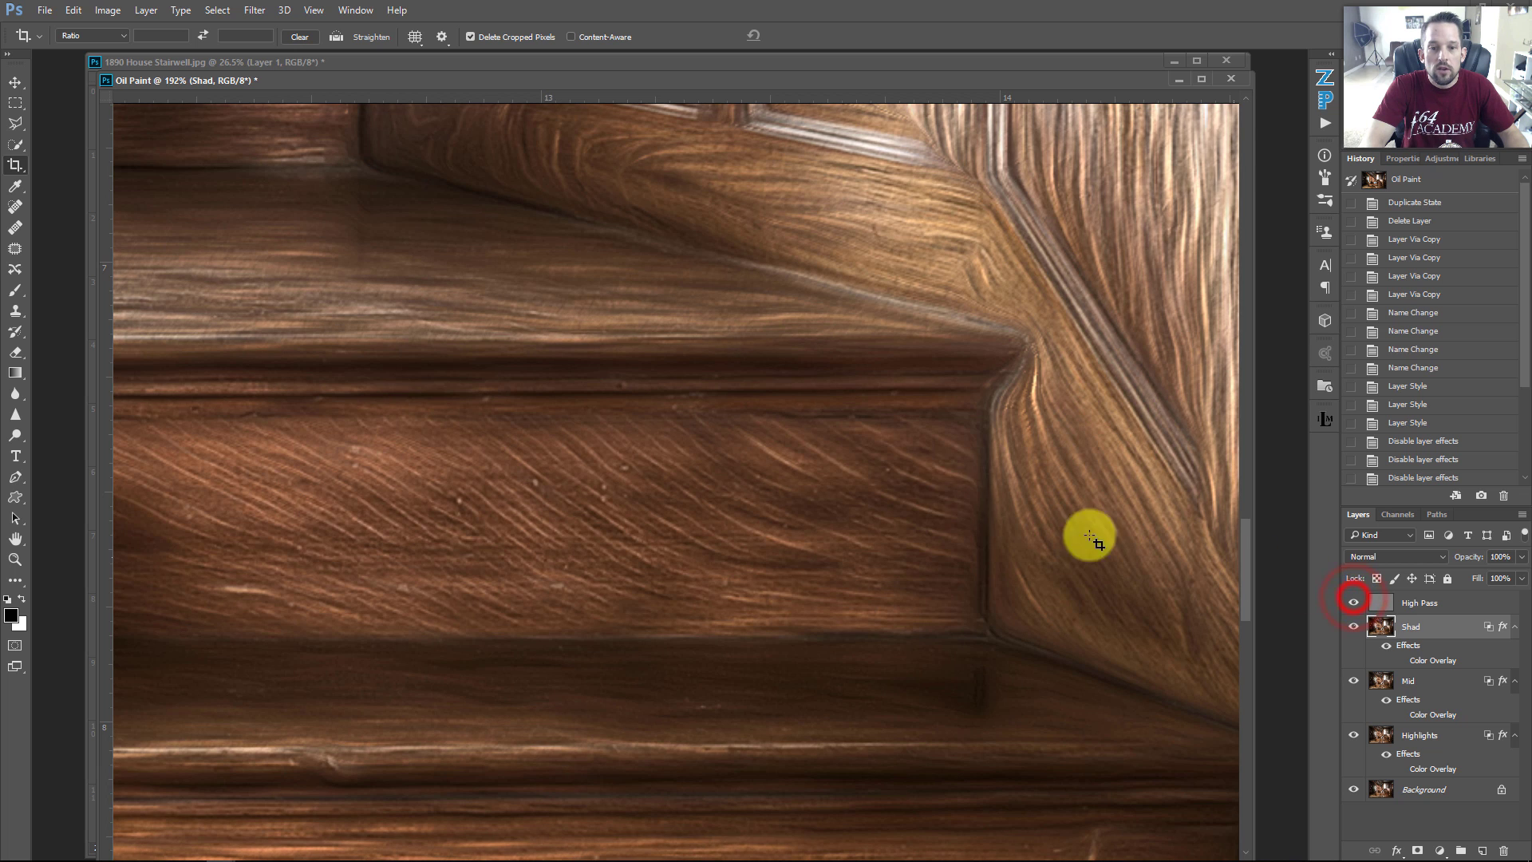
pyautogui.rightClick(950, 495)
pyautogui.click(953, 497)
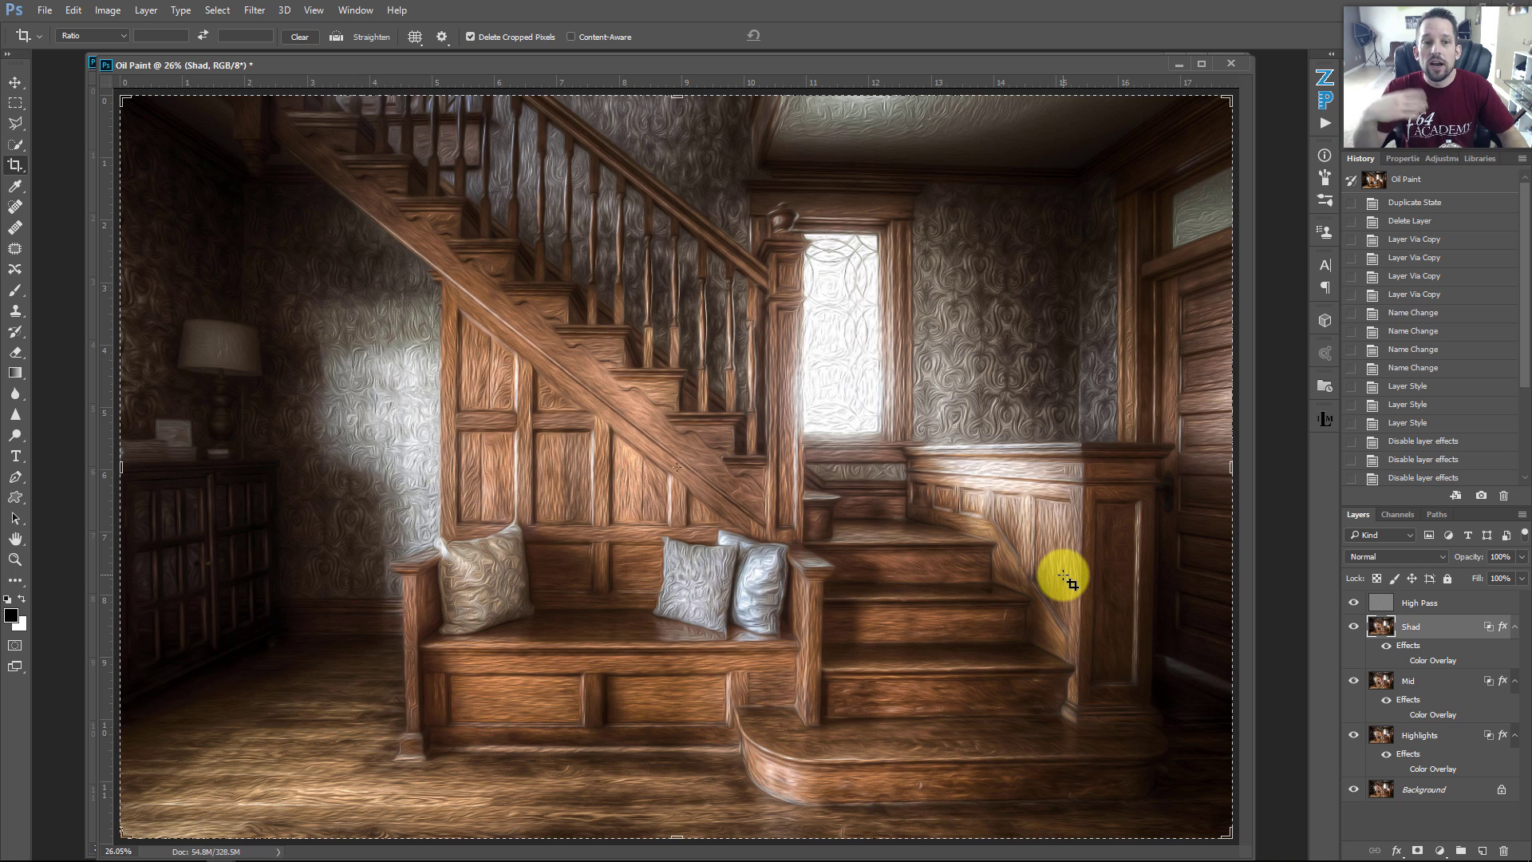
# - Inspect the railing, window and landing of the single-layer 1890 House Stairwell.jpg up close and return to the layered Oil Paint document
pyautogui.click(649, 77)
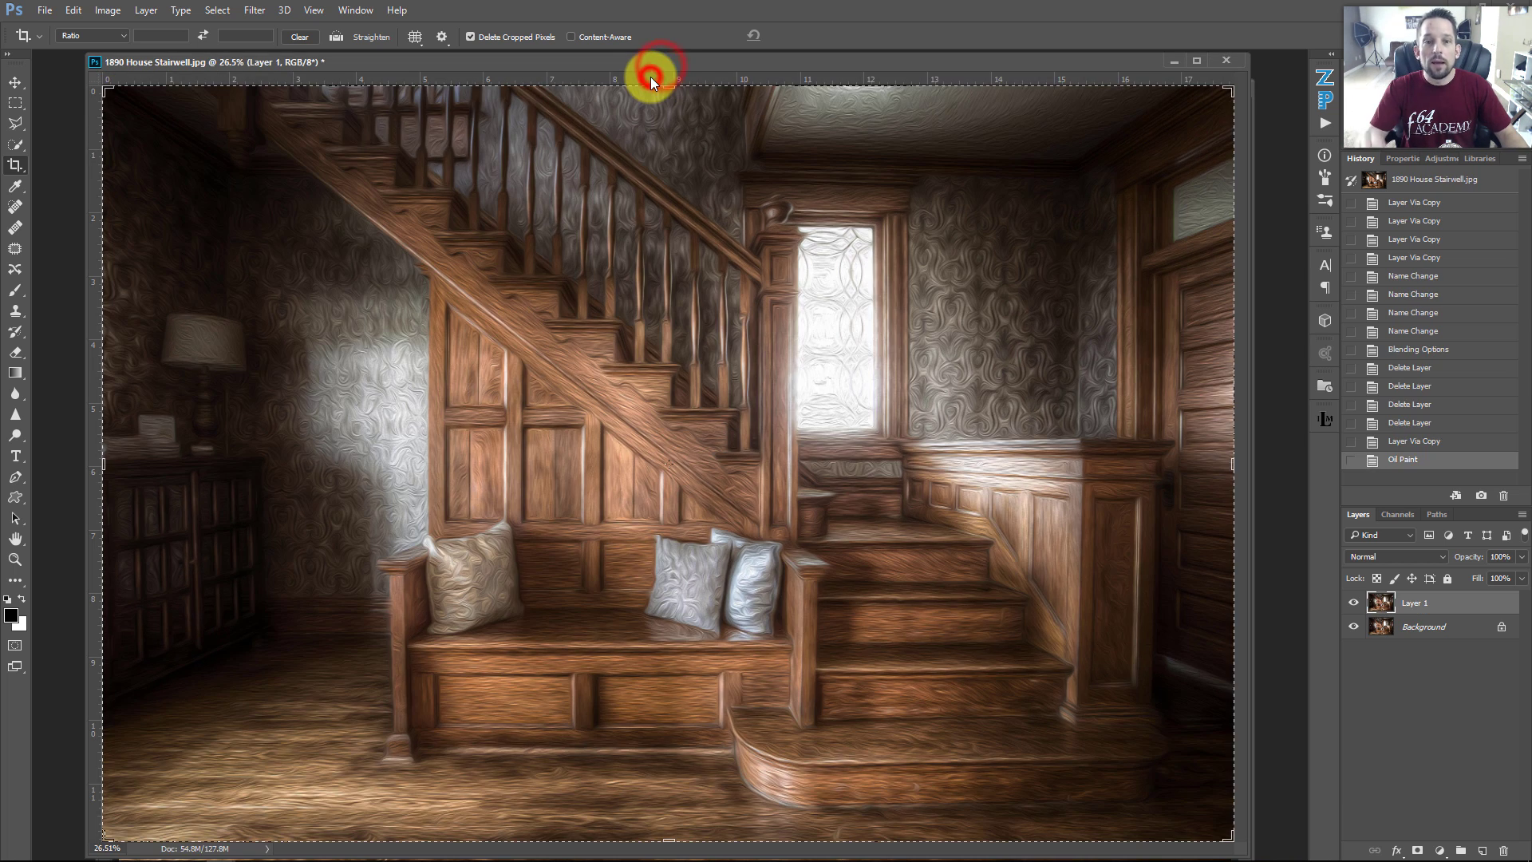
pyautogui.hotkey('ctrl', 'space')
pyautogui.moveTo(669, 281); pyautogui.dragTo(762, 342)
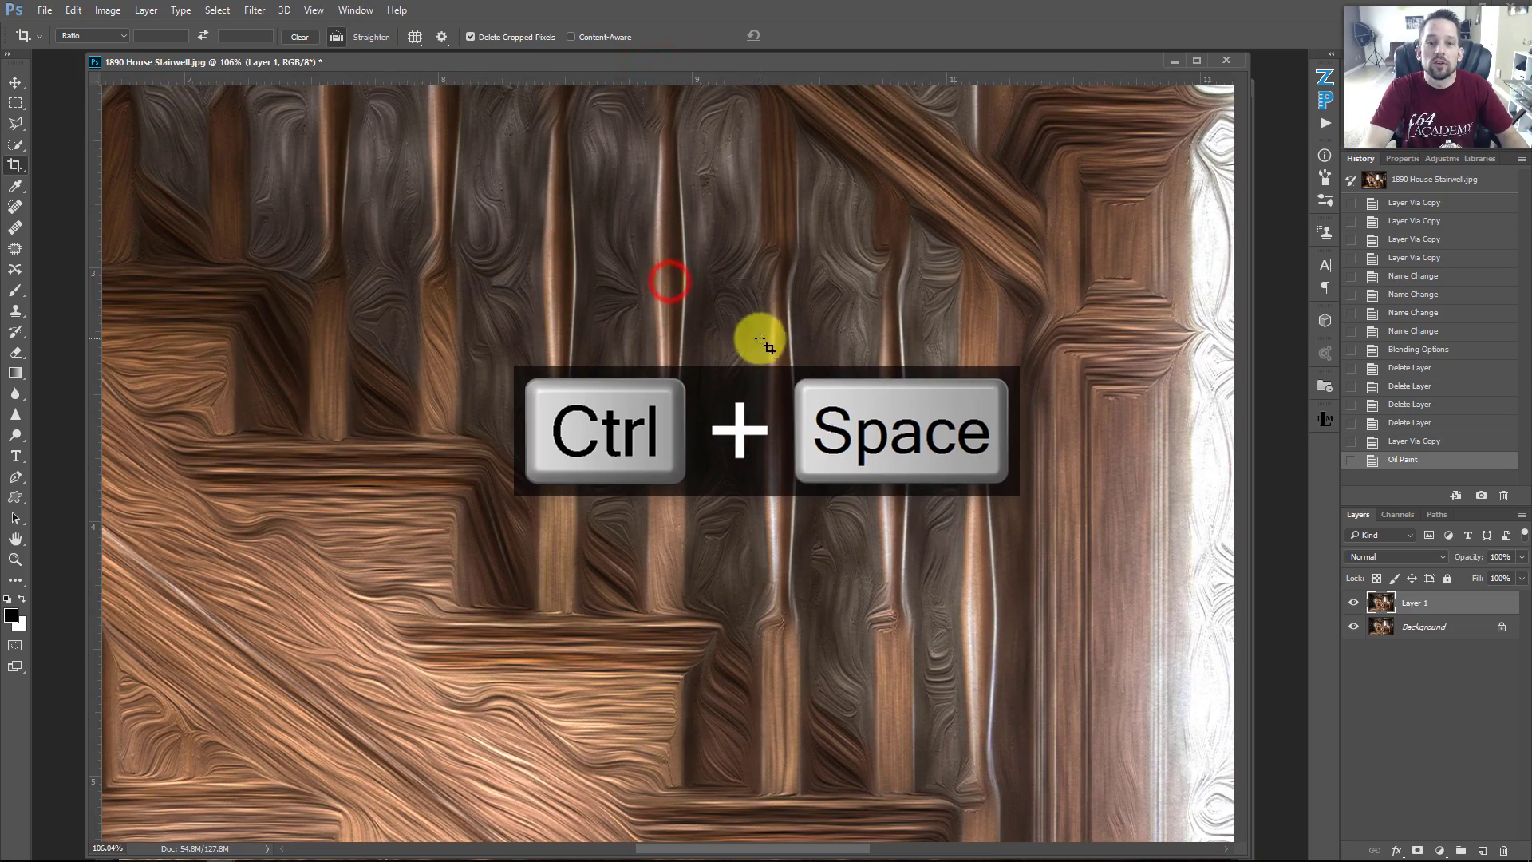
pyautogui.moveTo(940, 536); pyautogui.dragTo(506, 195)
pyautogui.moveTo(766, 567); pyautogui.dragTo(694, 496)
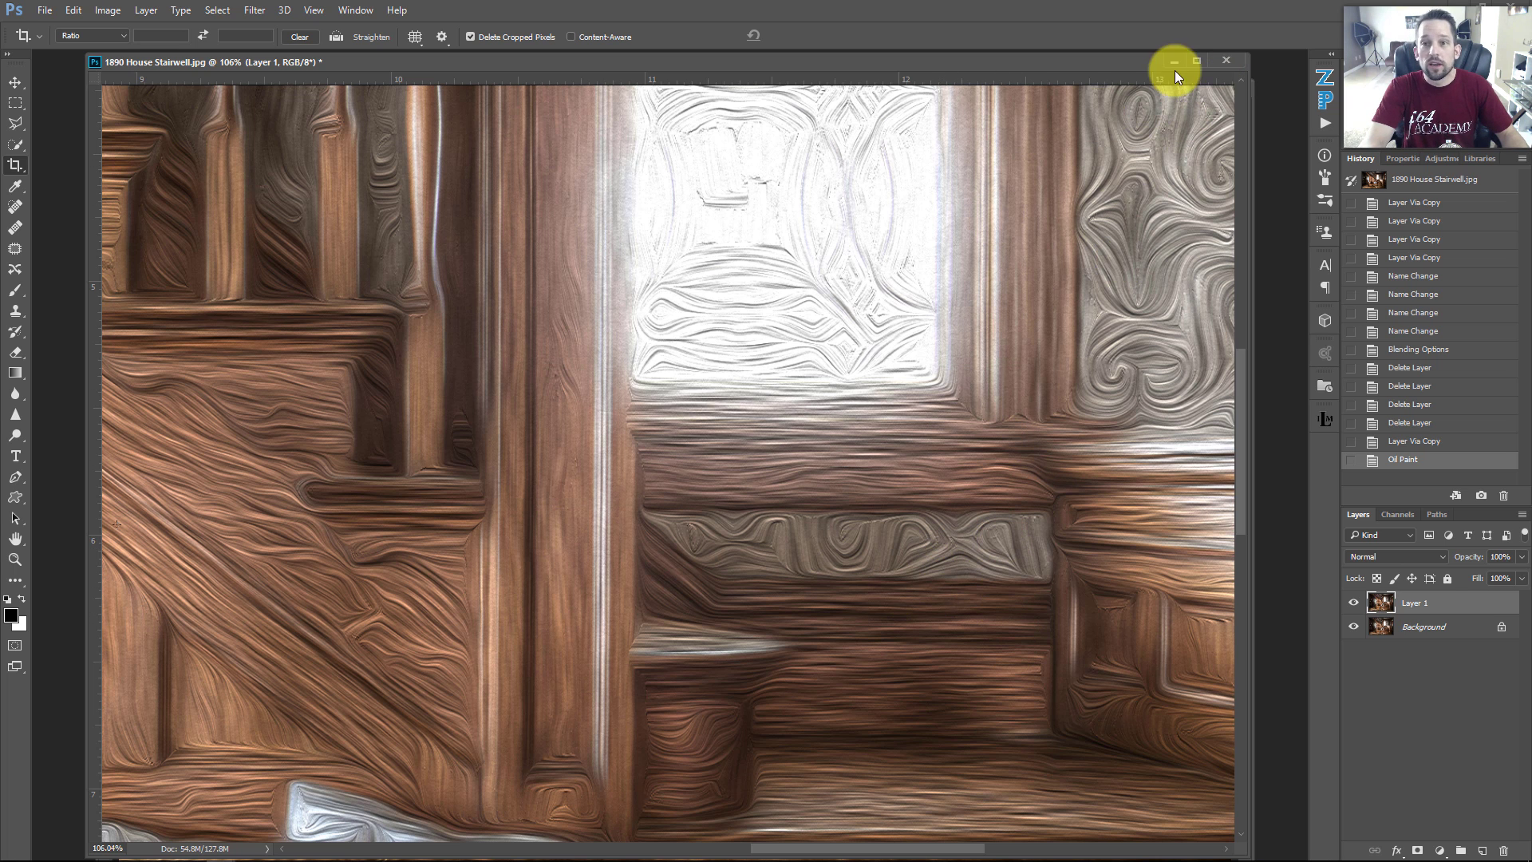
pyautogui.moveTo(1074, 62)
pyautogui.mouseDown()
pyautogui.moveTo(1099, 130)
pyautogui.moveTo(1047, 67)
pyautogui.mouseUp()
pyautogui.click(1058, 86)
pyautogui.click(880, 310)
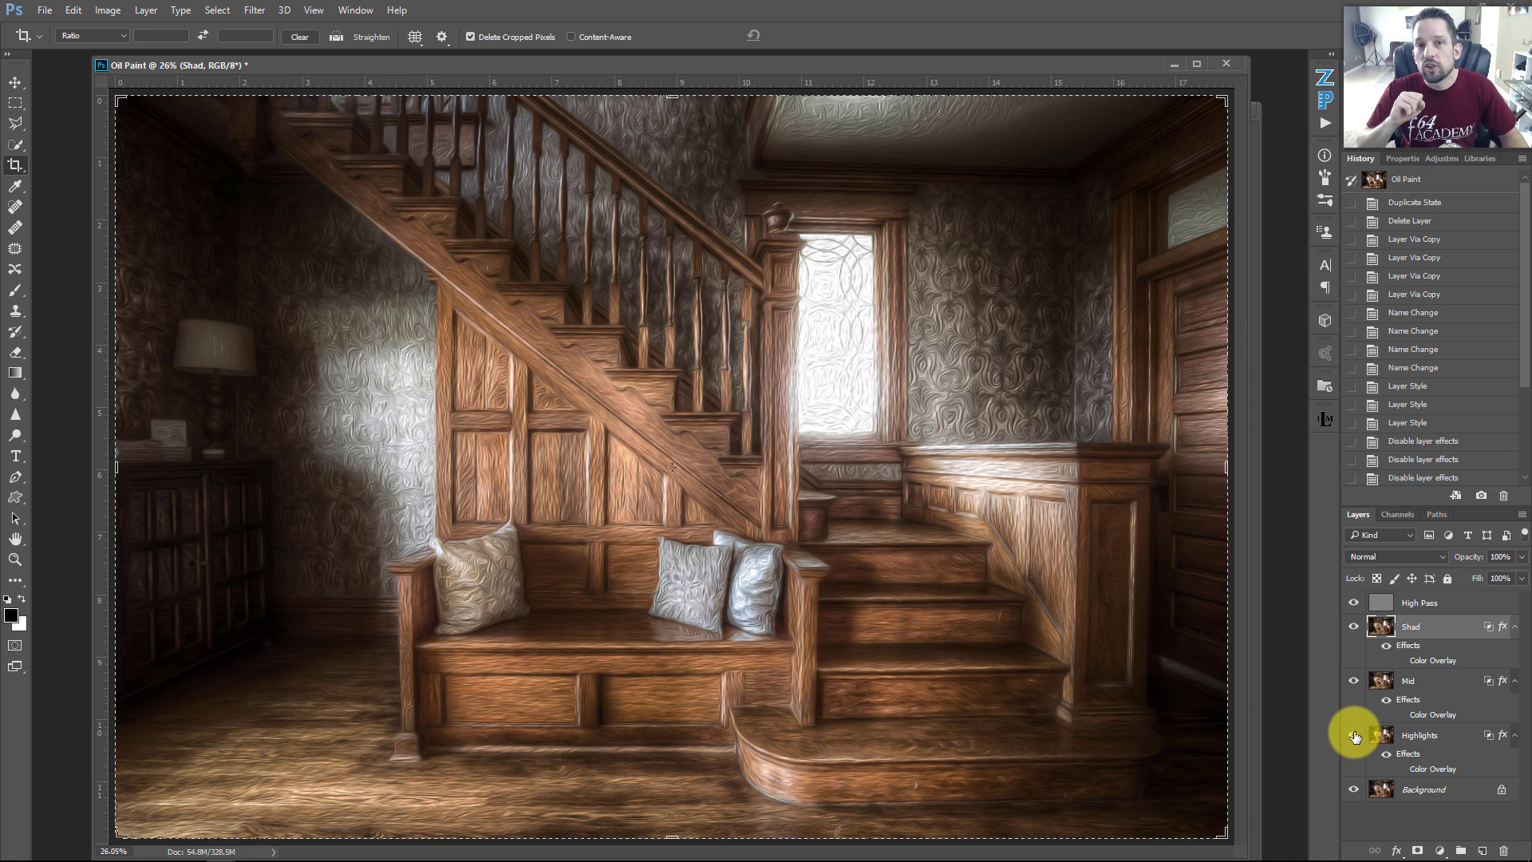
# - Add a Curves adjustment layer above Background with curve points at input 66, output 27 and input 149, output 240
pyautogui.click(1423, 786)
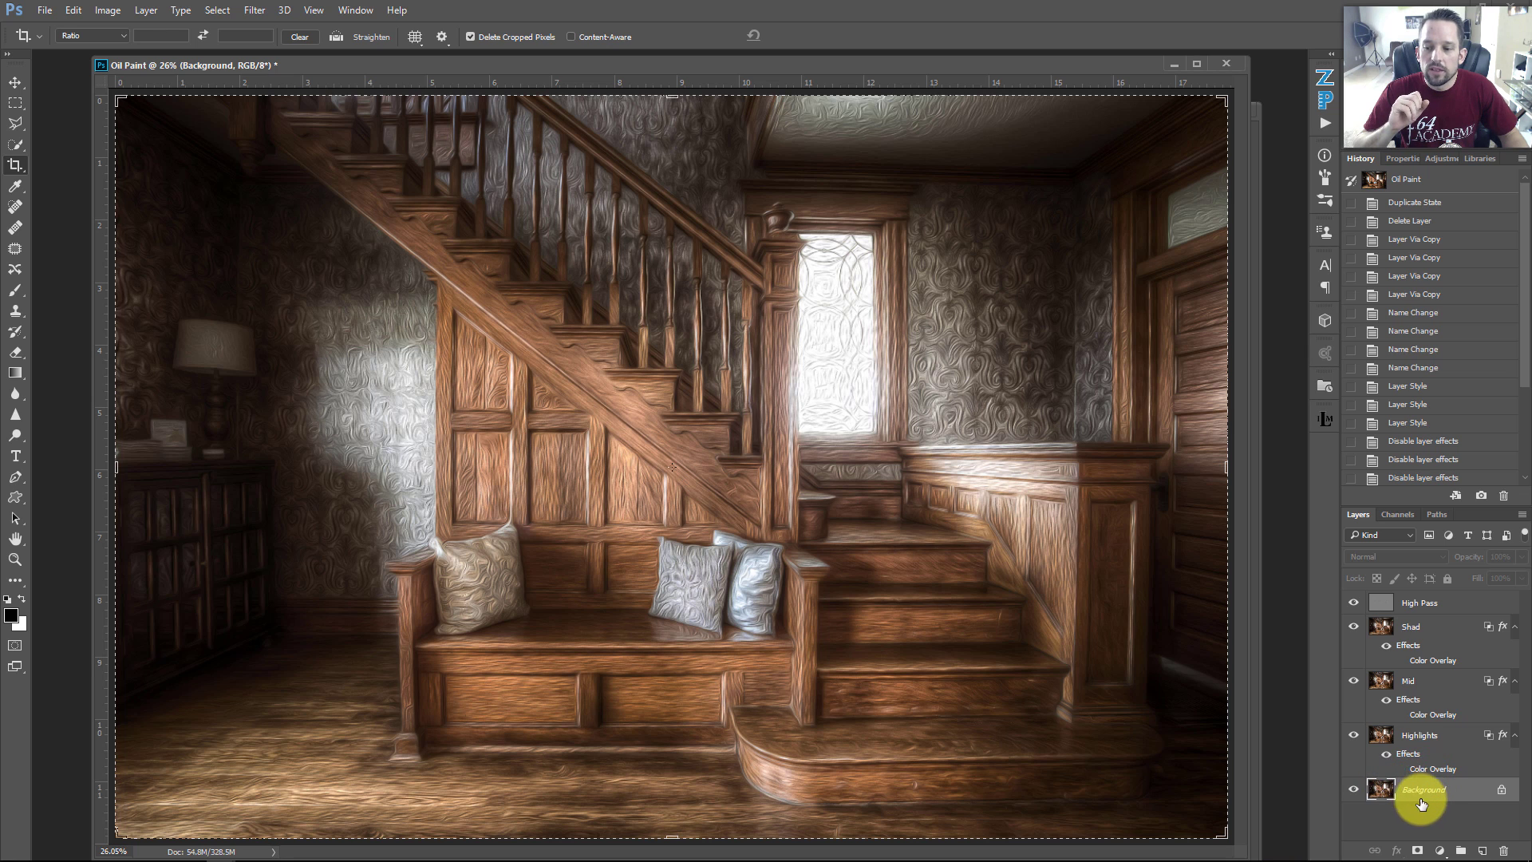
pyautogui.click(1441, 851)
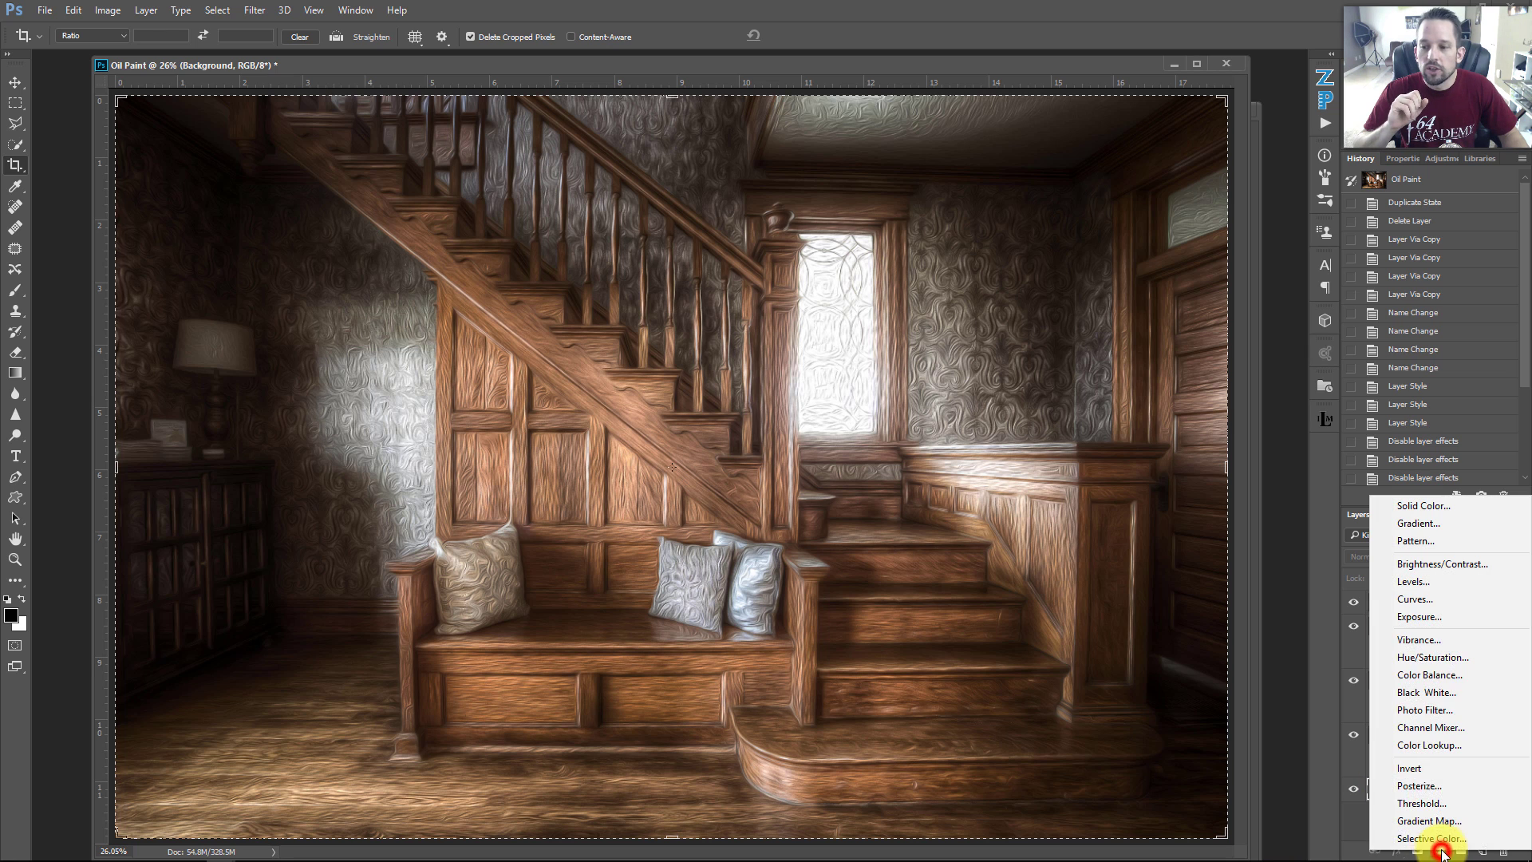
pyautogui.click(1416, 600)
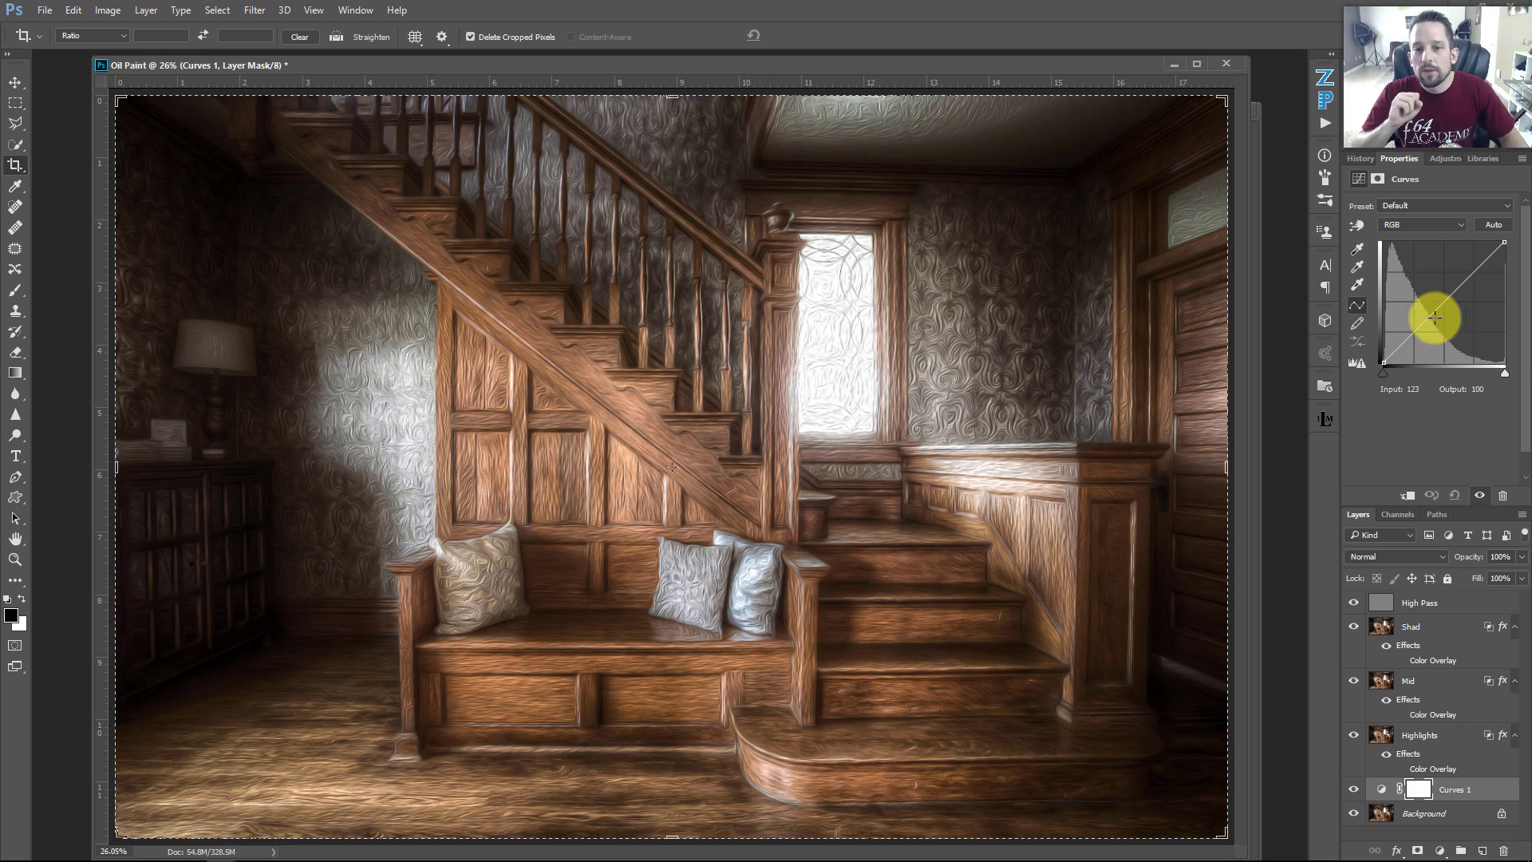
pyautogui.moveTo(1418, 330)
pyautogui.mouseDown()
pyautogui.moveTo(1429, 340)
pyautogui.moveTo(1411, 326)
pyautogui.moveTo(1414, 349)
pyautogui.mouseUp()
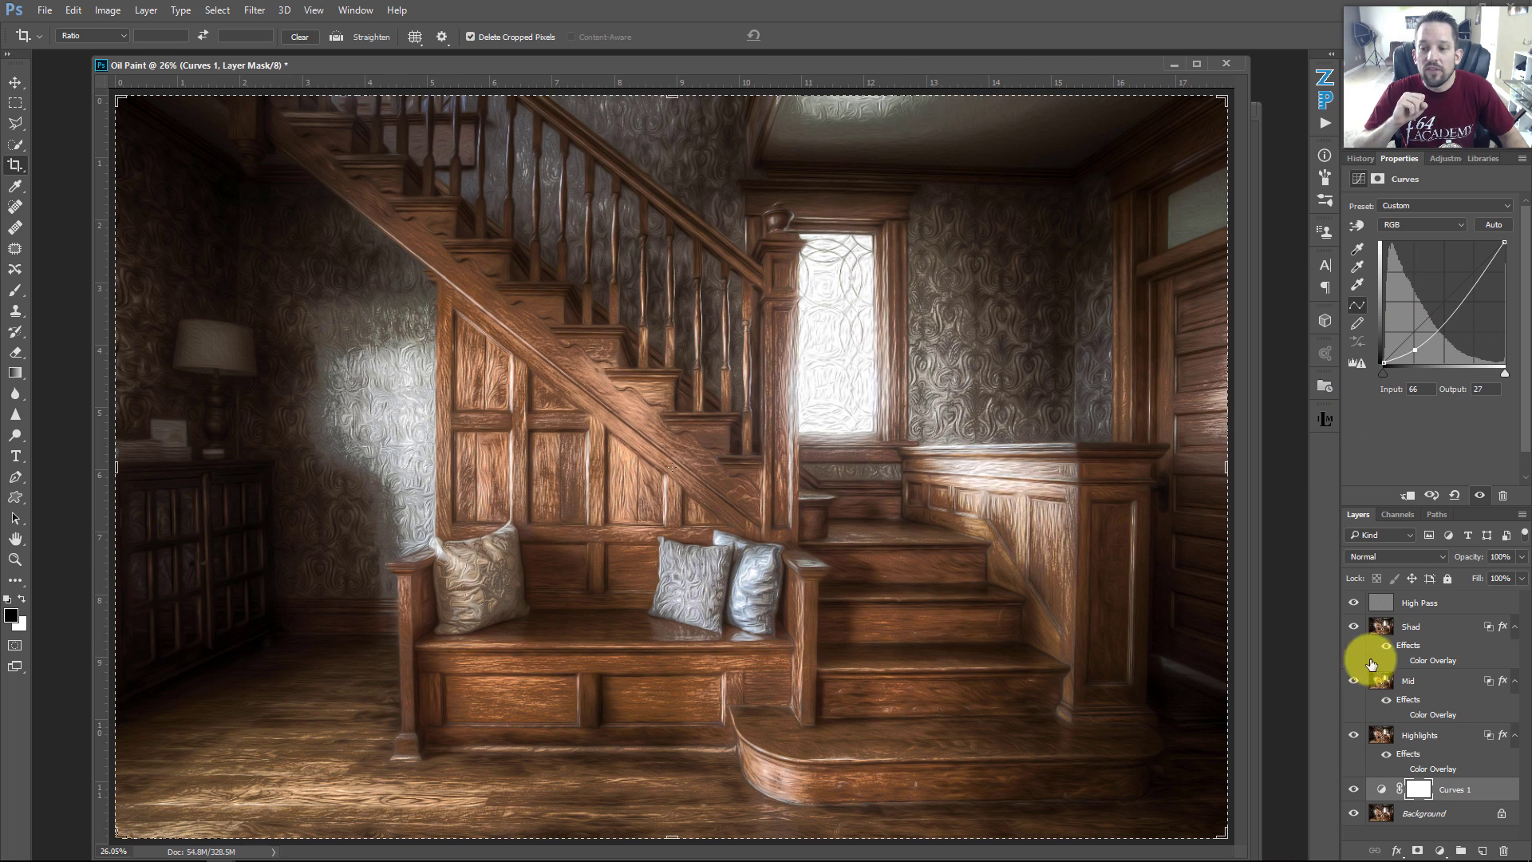
pyautogui.moveTo(1490, 285); pyautogui.dragTo(1455, 251)
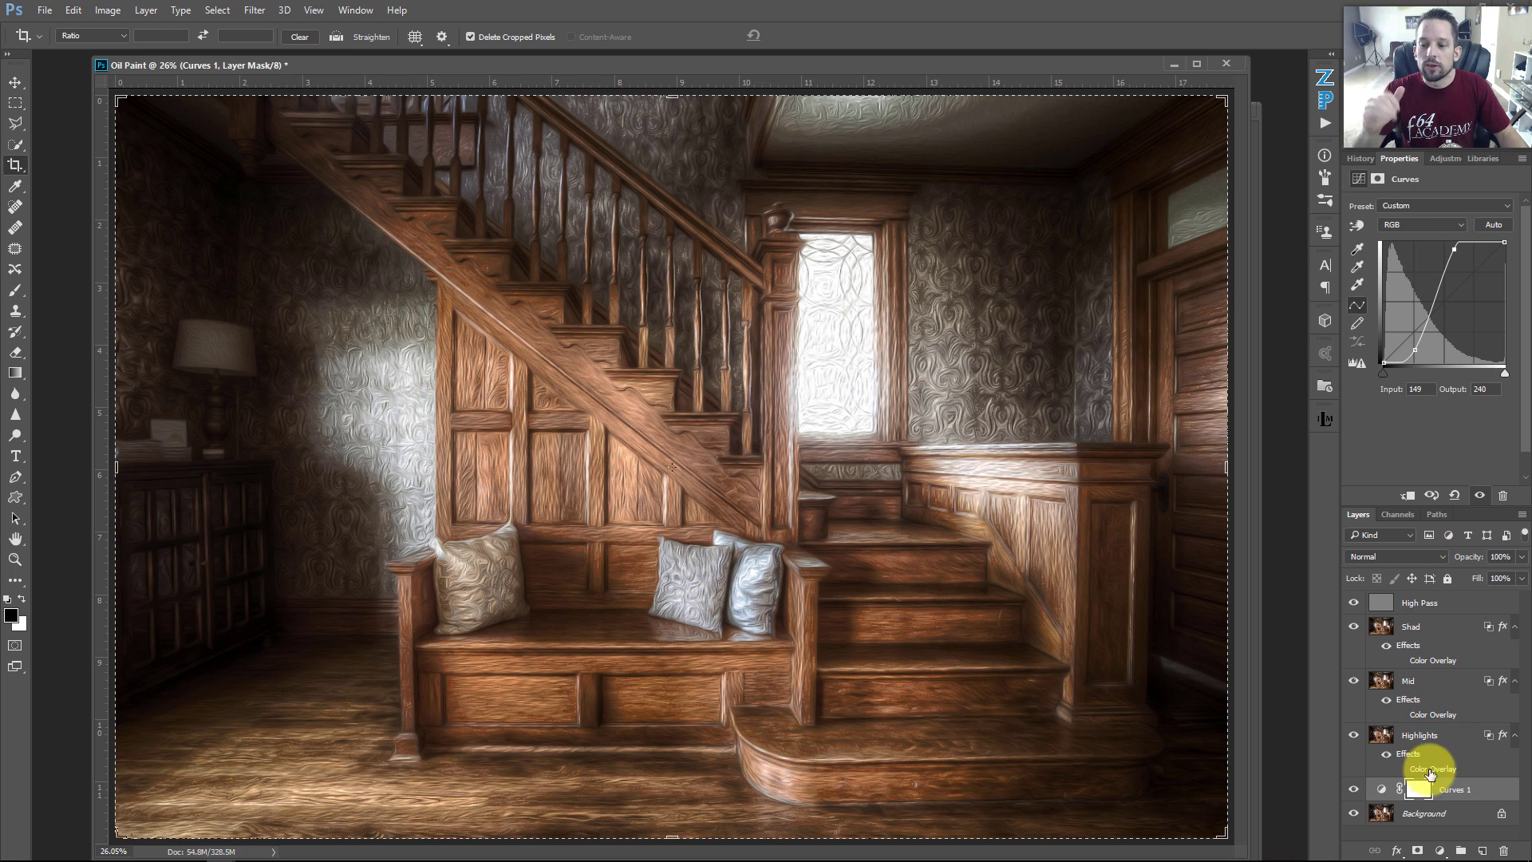
# - Add an Exposure adjustment layer above the Curves 1 layer
pyautogui.click(1440, 851)
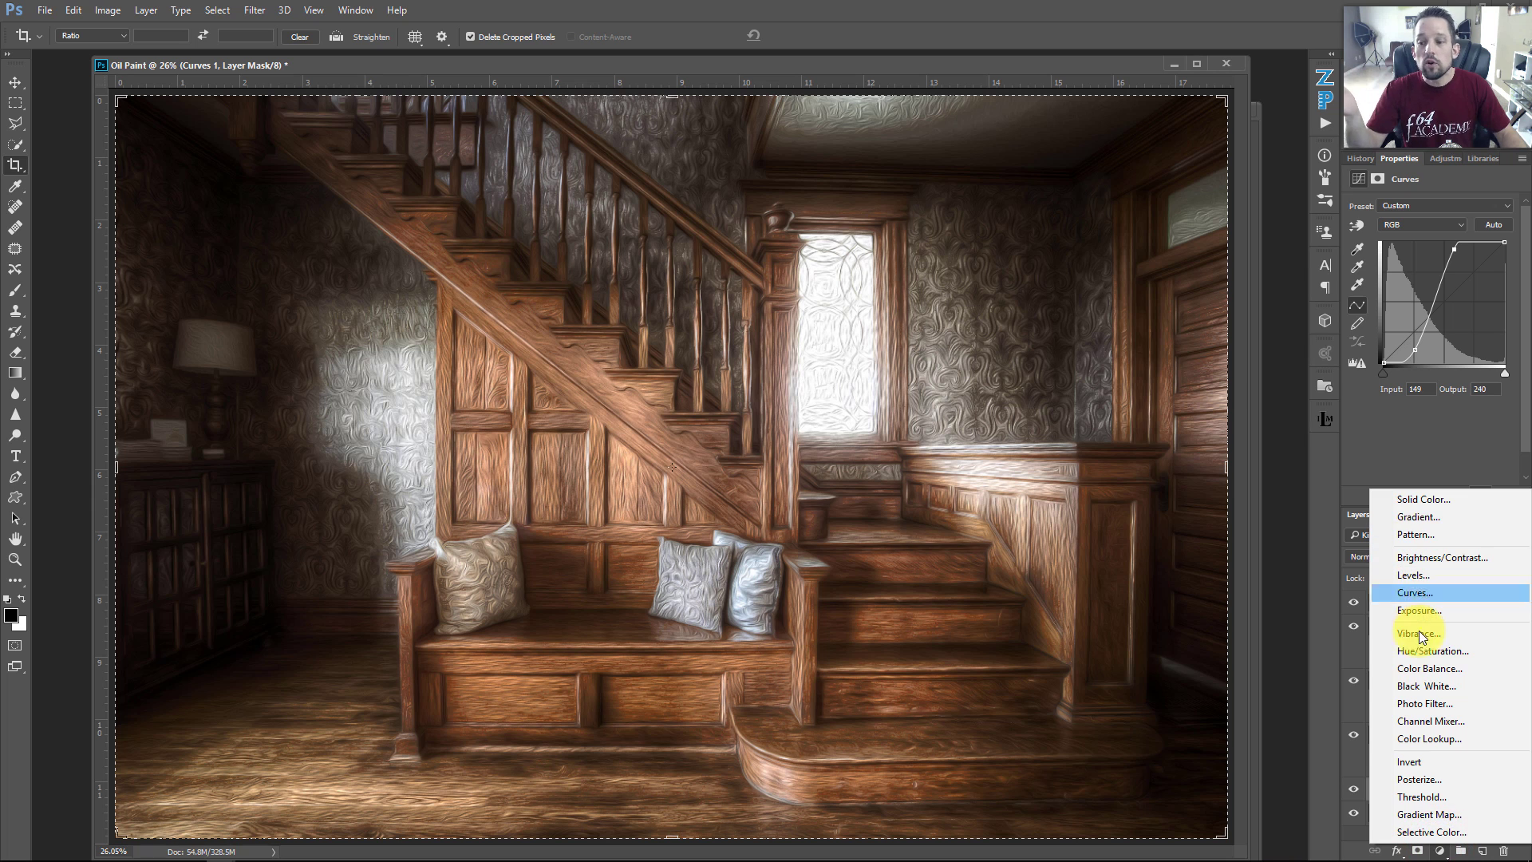
pyautogui.click(1417, 610)
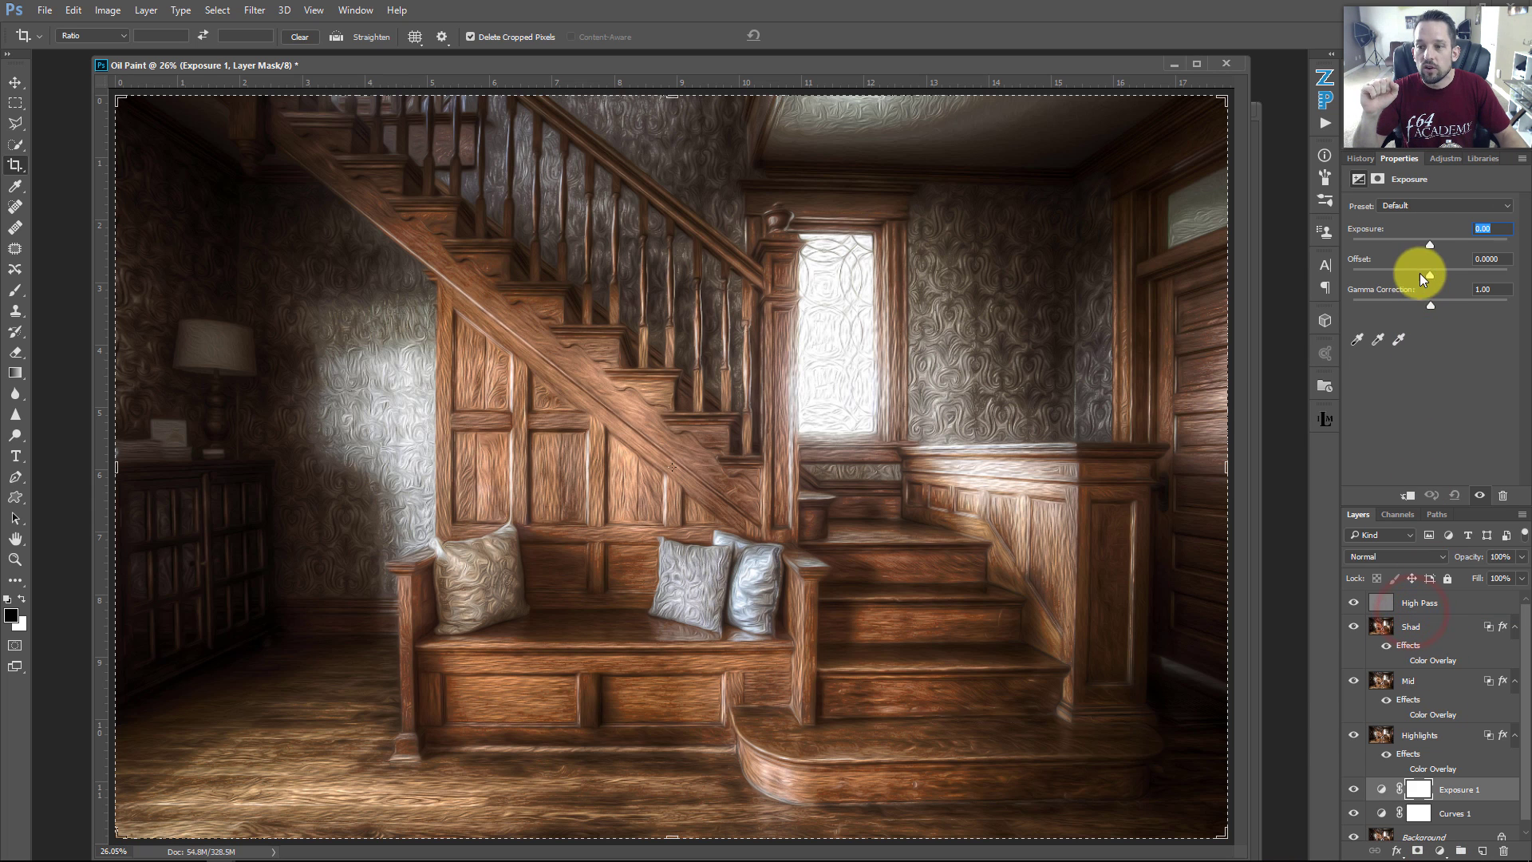
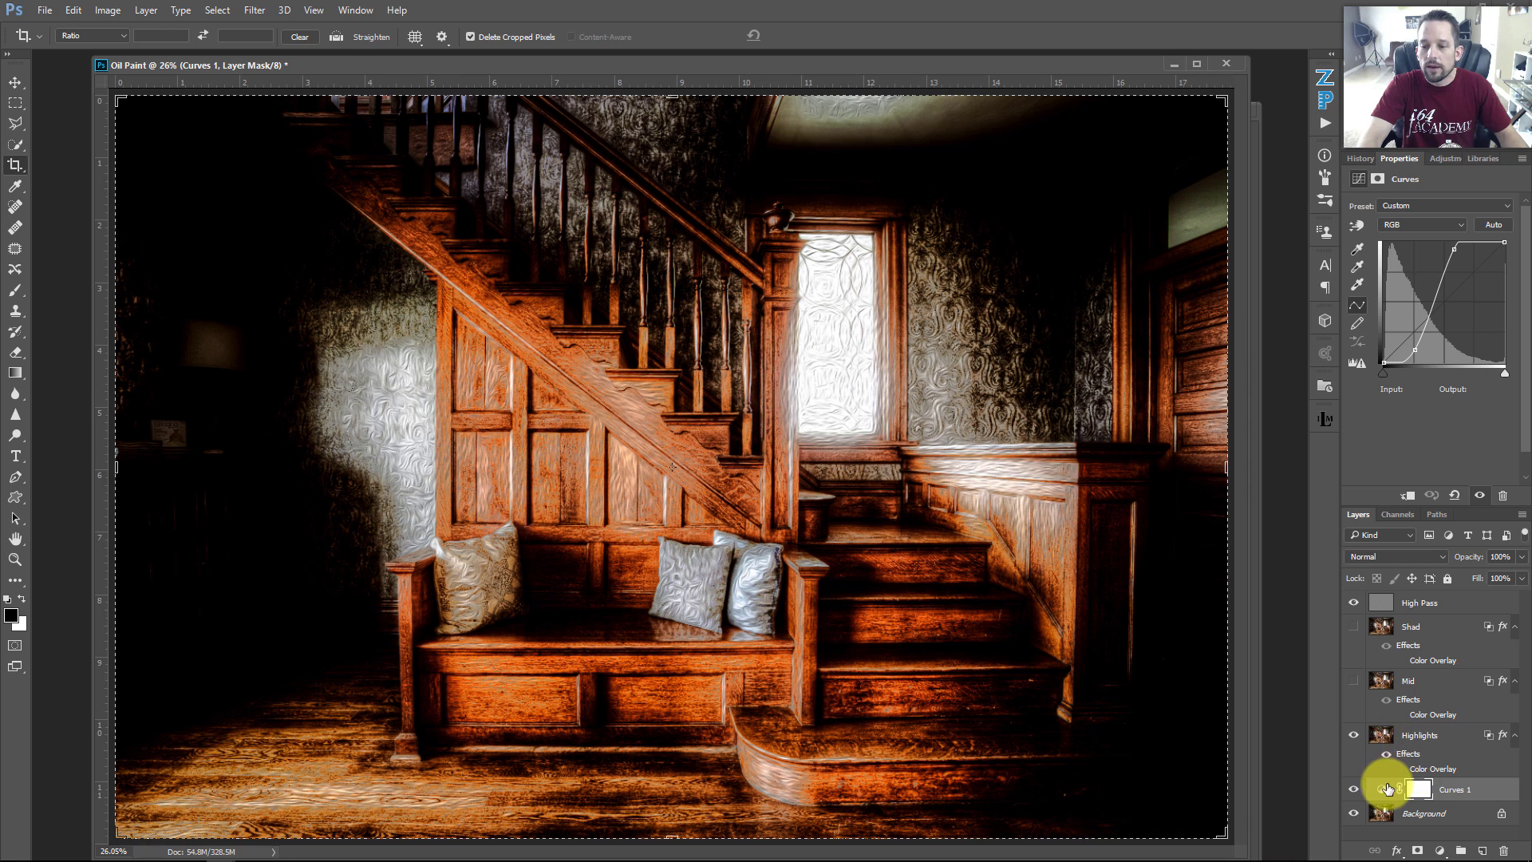
# - Set the Curves 1 adjustment layer's blend mode to Luminosity
pyautogui.click(1381, 789)
pyautogui.click(1390, 557)
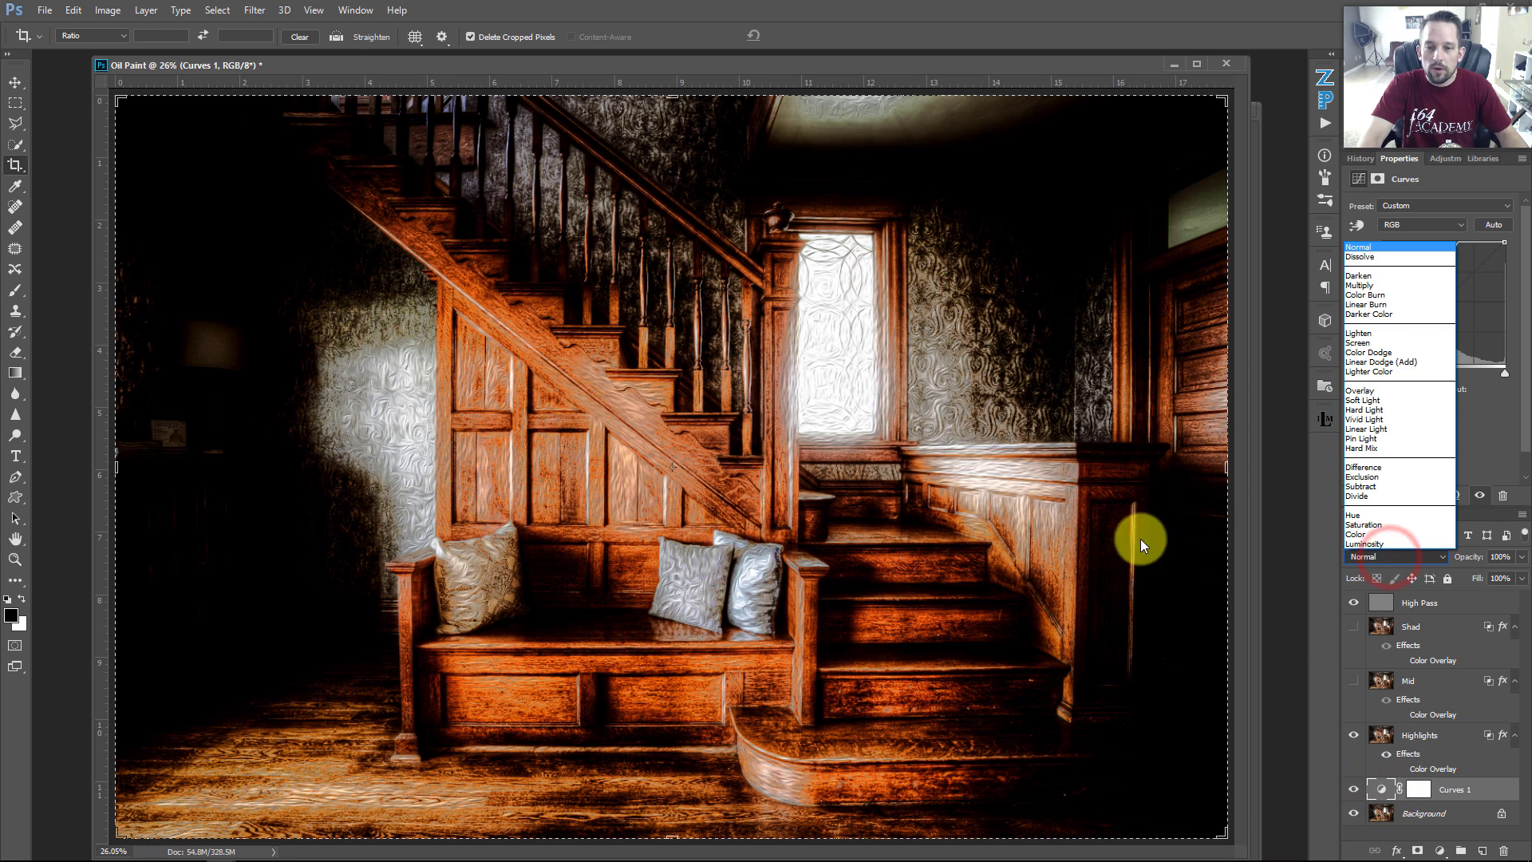
pyautogui.click(1411, 544)
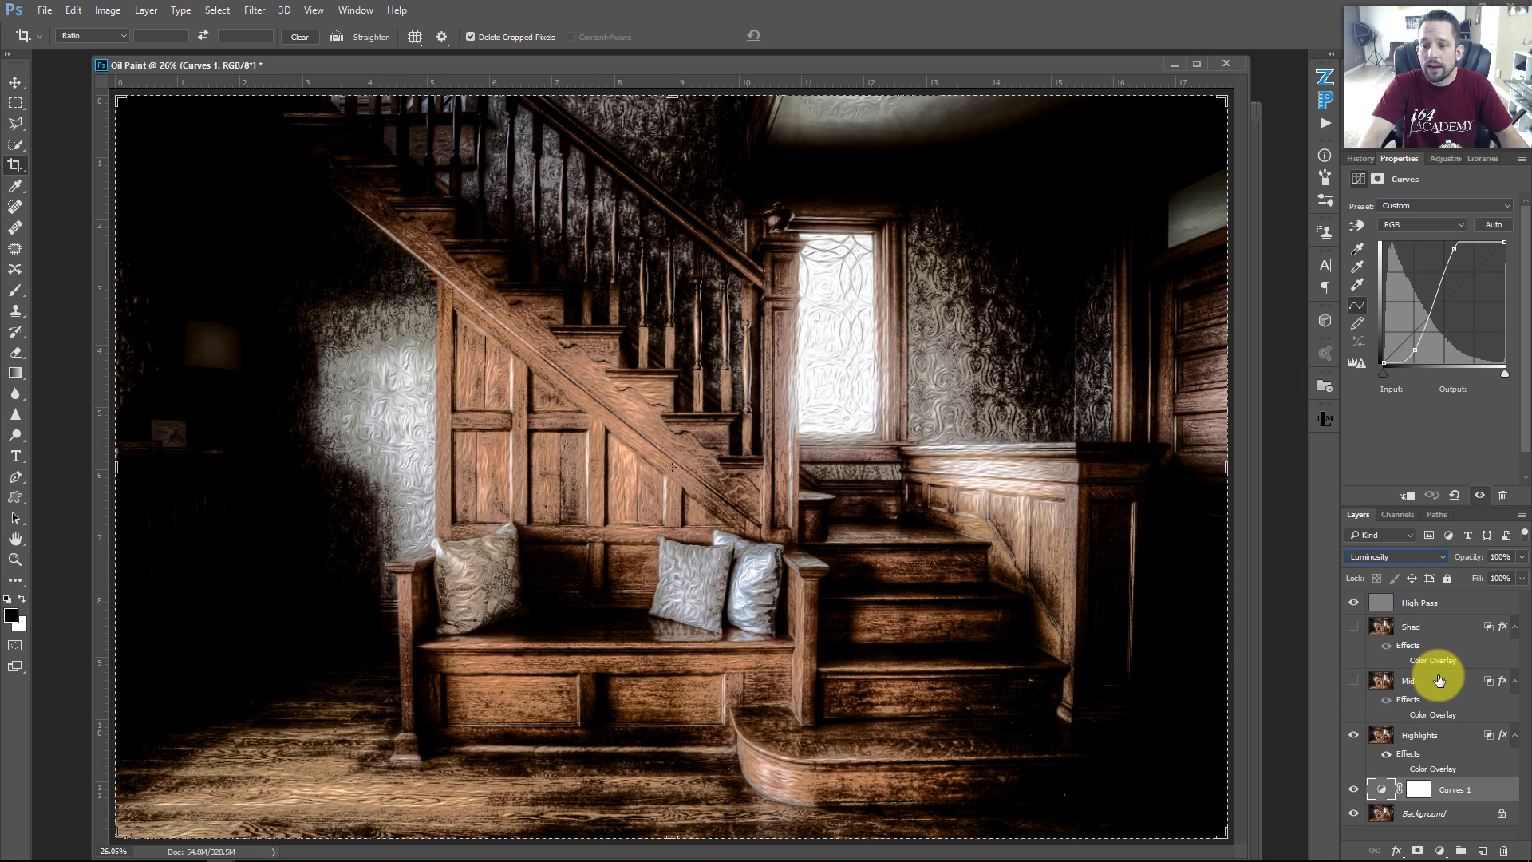
# - Show the Highlights layer's Color Overlay and compare its coverage with the Curves 1 layer hidden and shown
pyautogui.click(1441, 737)
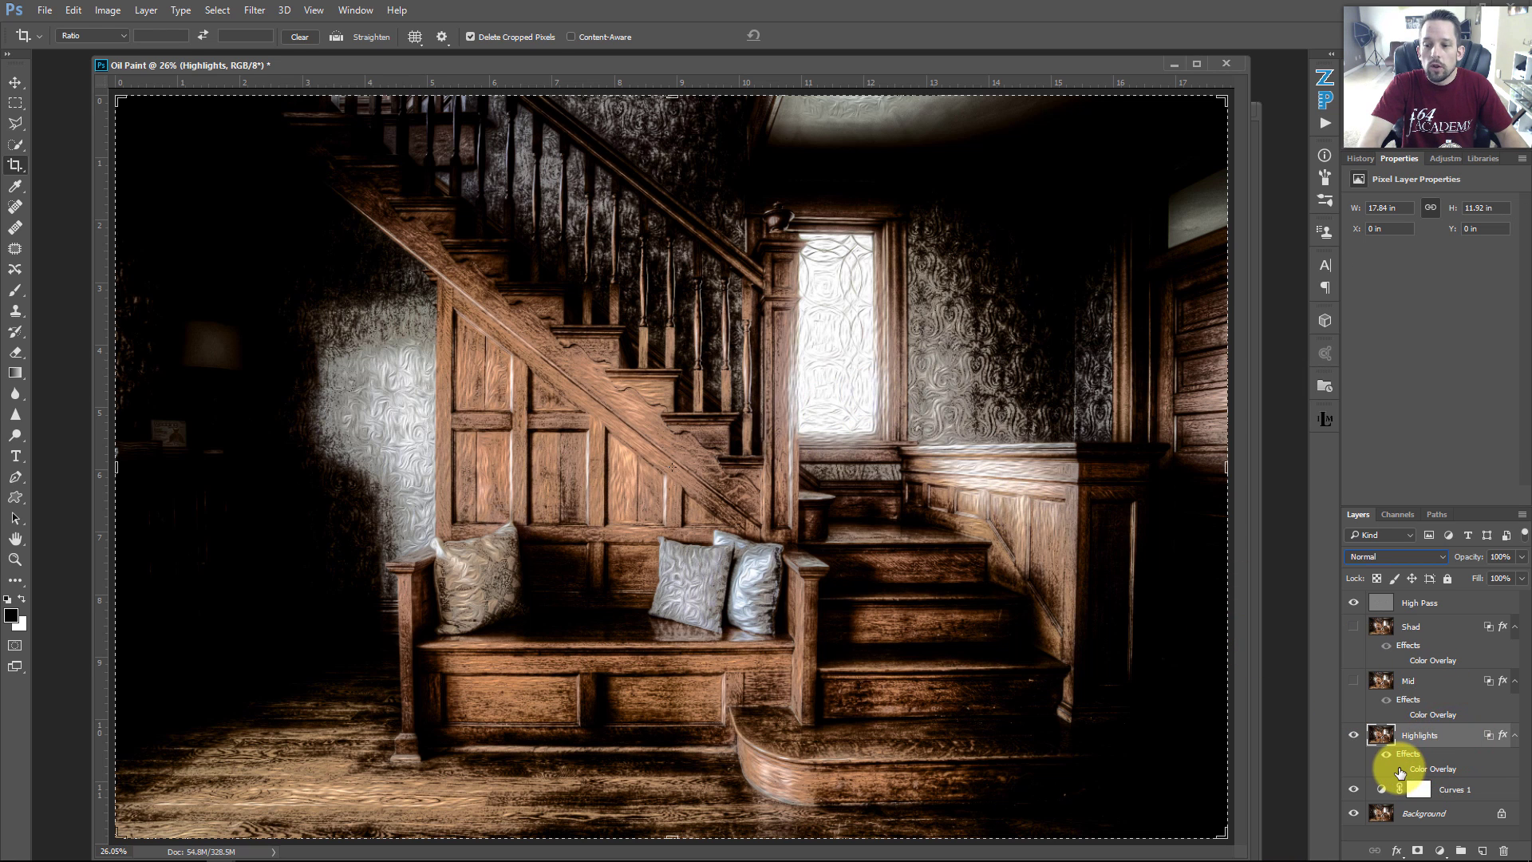
pyautogui.click(1399, 769)
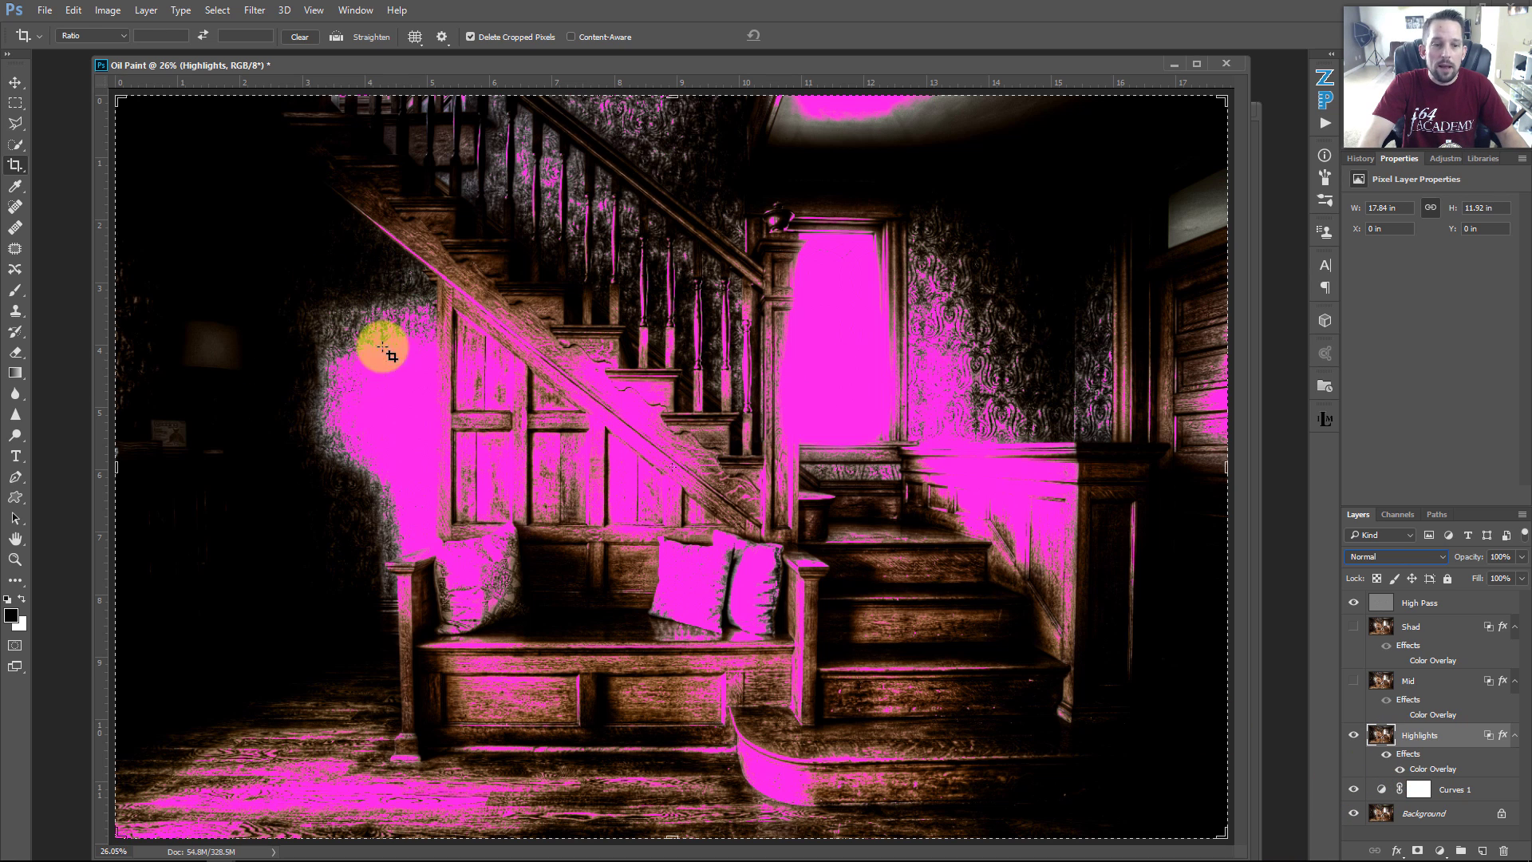
pyautogui.click(1355, 790)
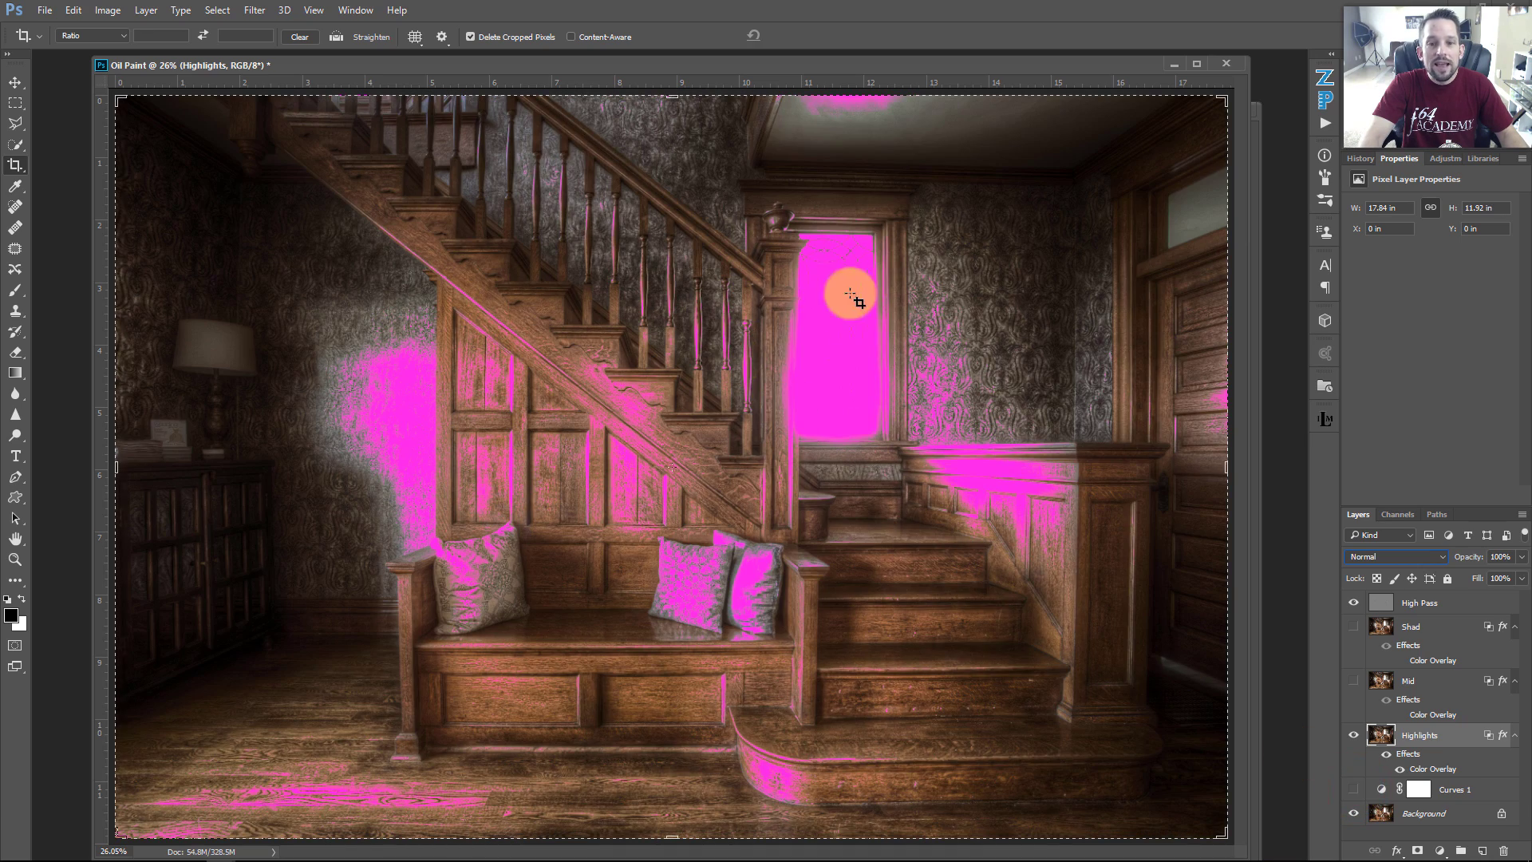
pyautogui.click(1354, 790)
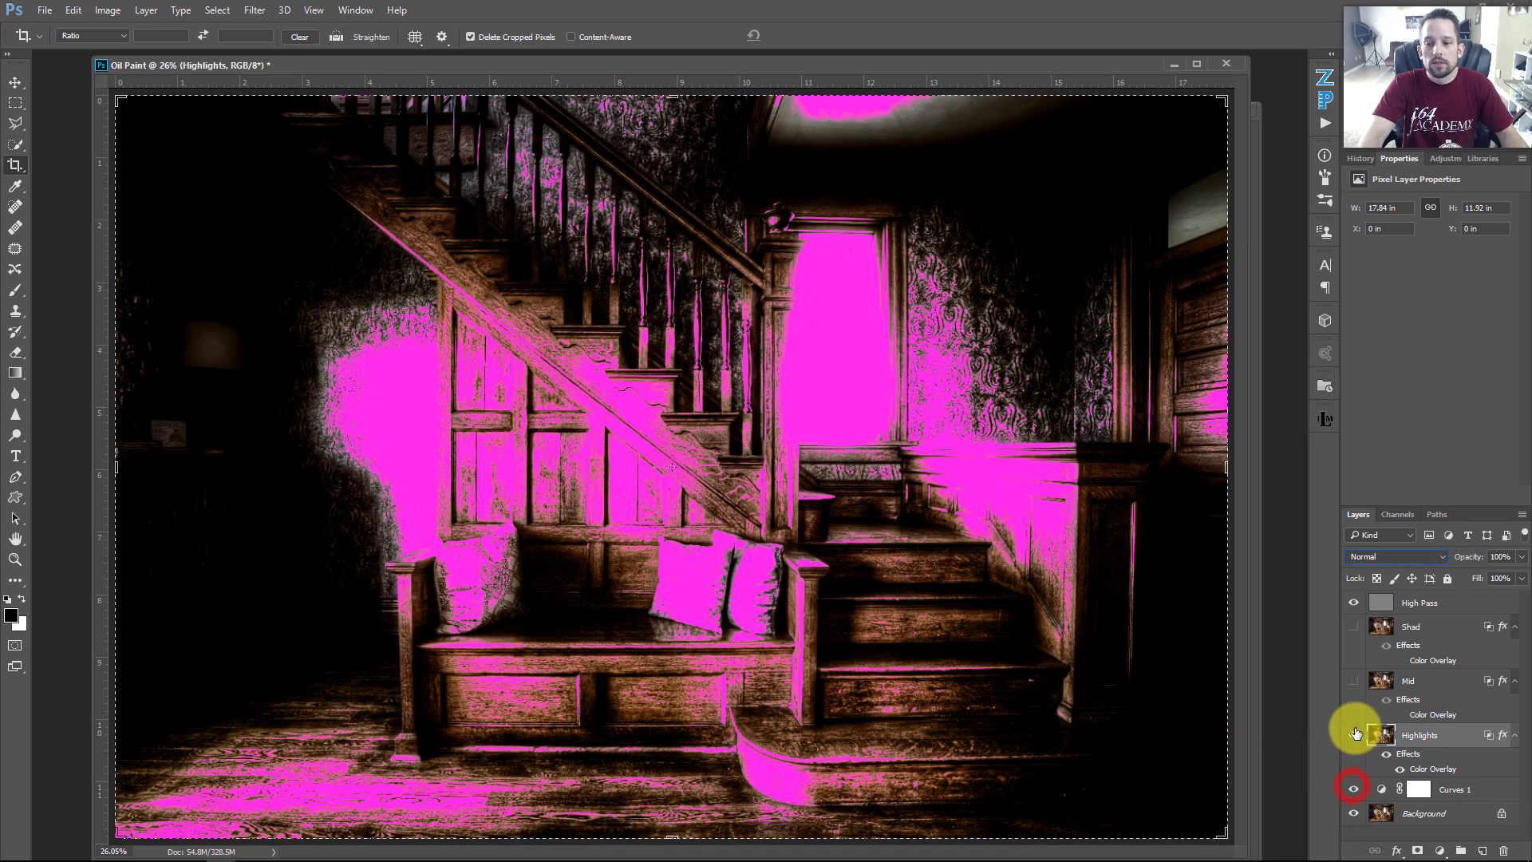
# - Replace the Highlights layer's display with the Mid layer and its Color Overlay, and compare the coverage with Curves 1 hidden and shown
pyautogui.click(1354, 735)
pyautogui.click(1353, 680)
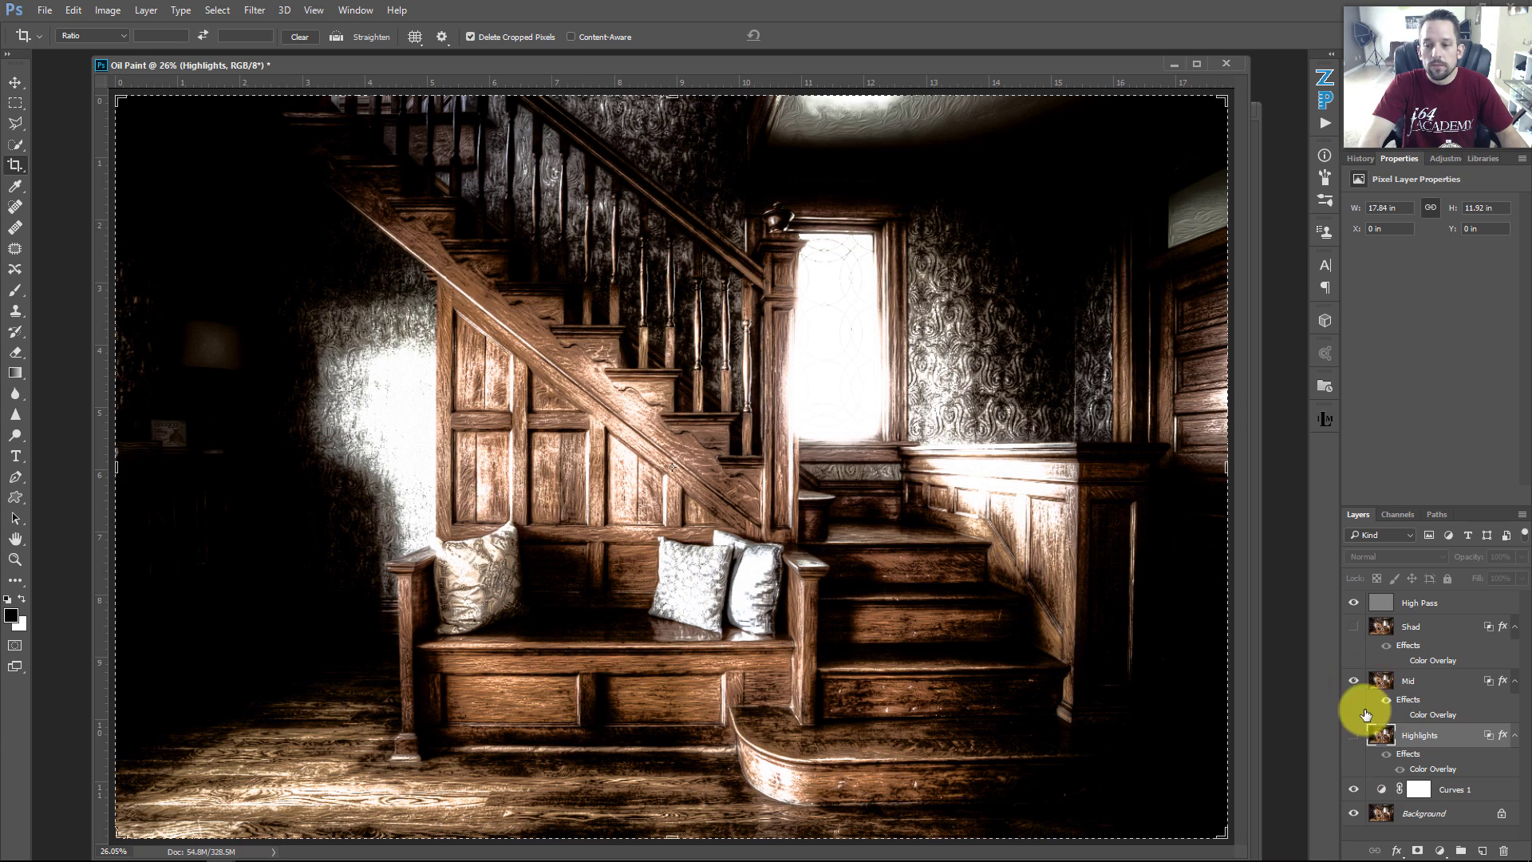
pyautogui.click(1401, 714)
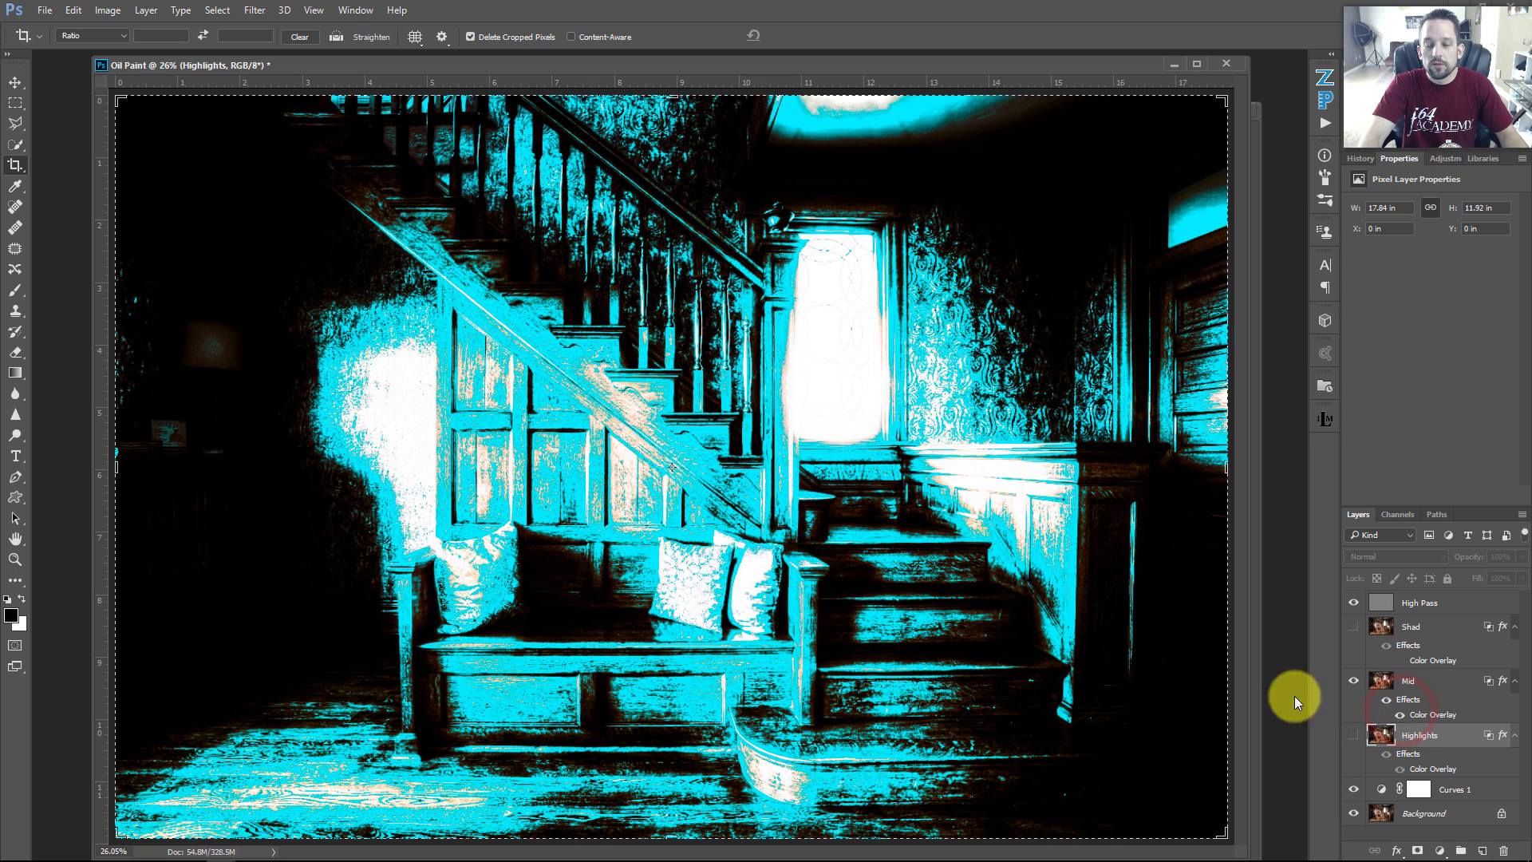
pyautogui.click(1354, 790)
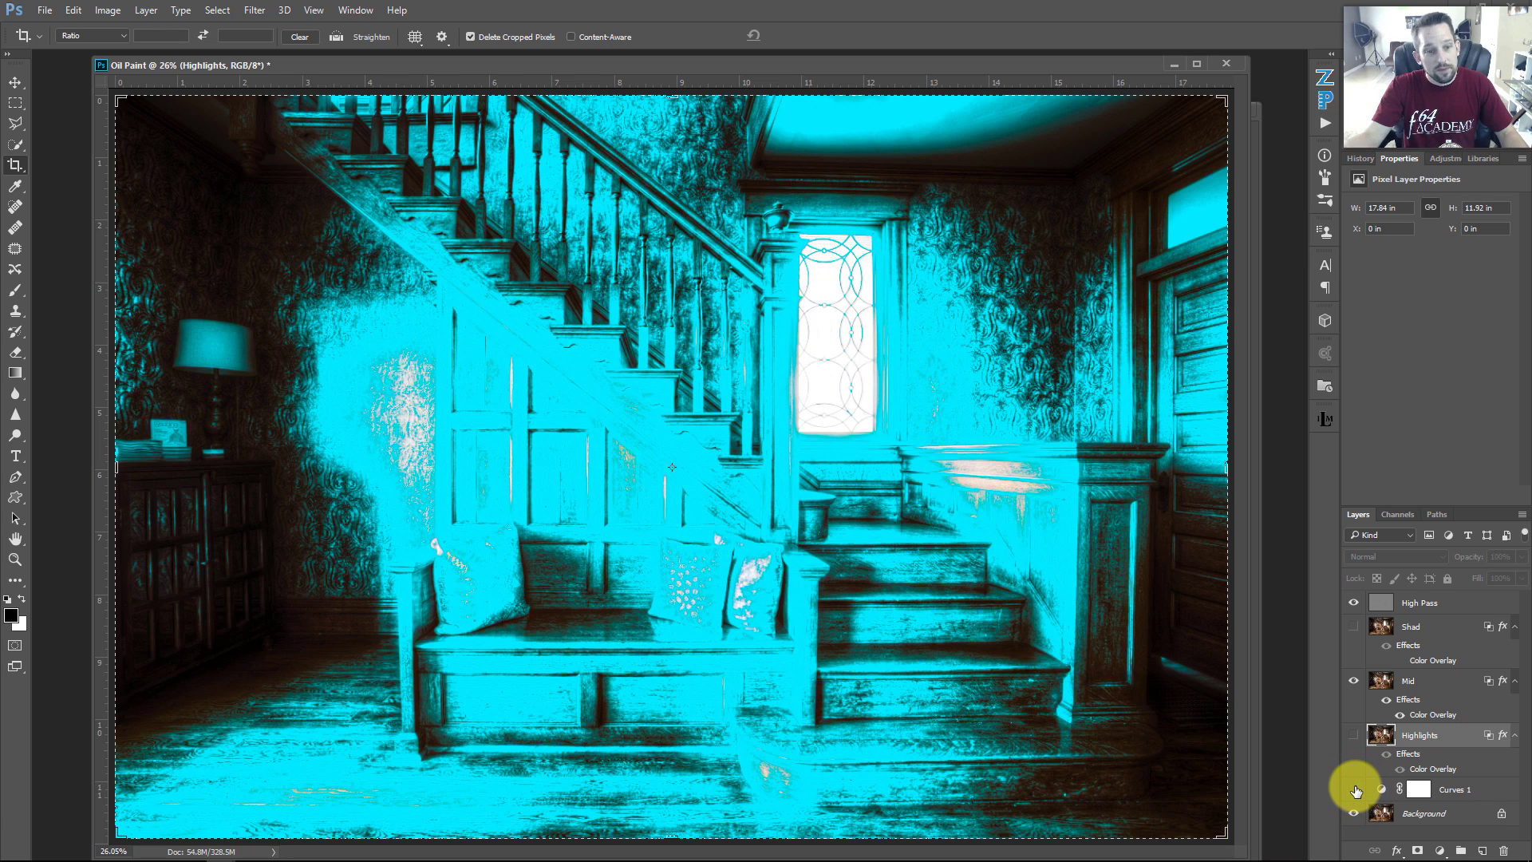
pyautogui.click(1354, 790)
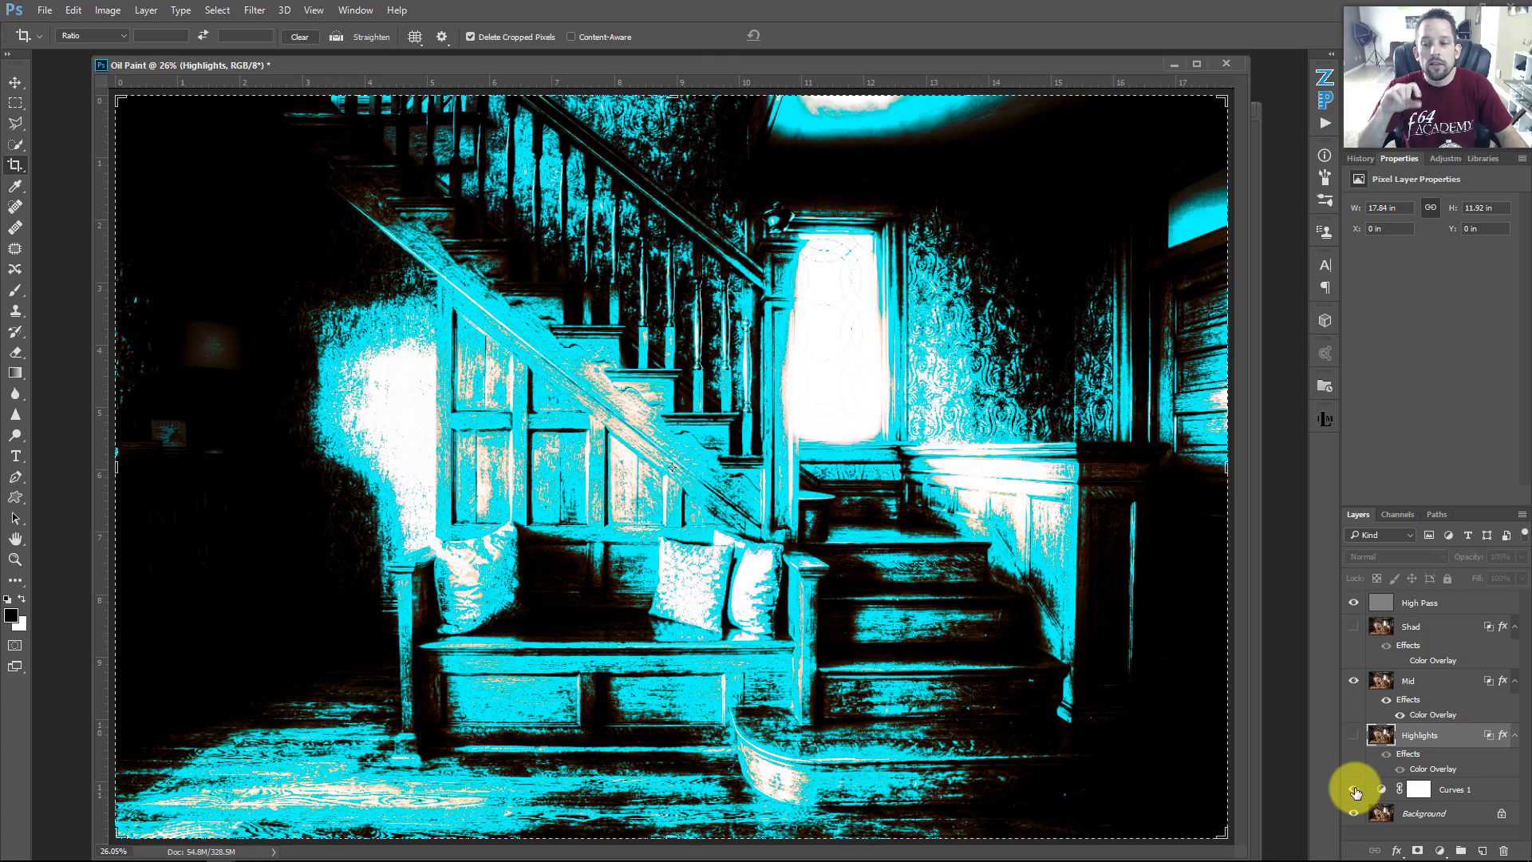
pyautogui.click(1354, 790)
pyautogui.click(1354, 790)
# - Hide the Mid layer and show the Shad layer with its Color Overlay to examine the shadow coverage
pyautogui.click(1352, 681)
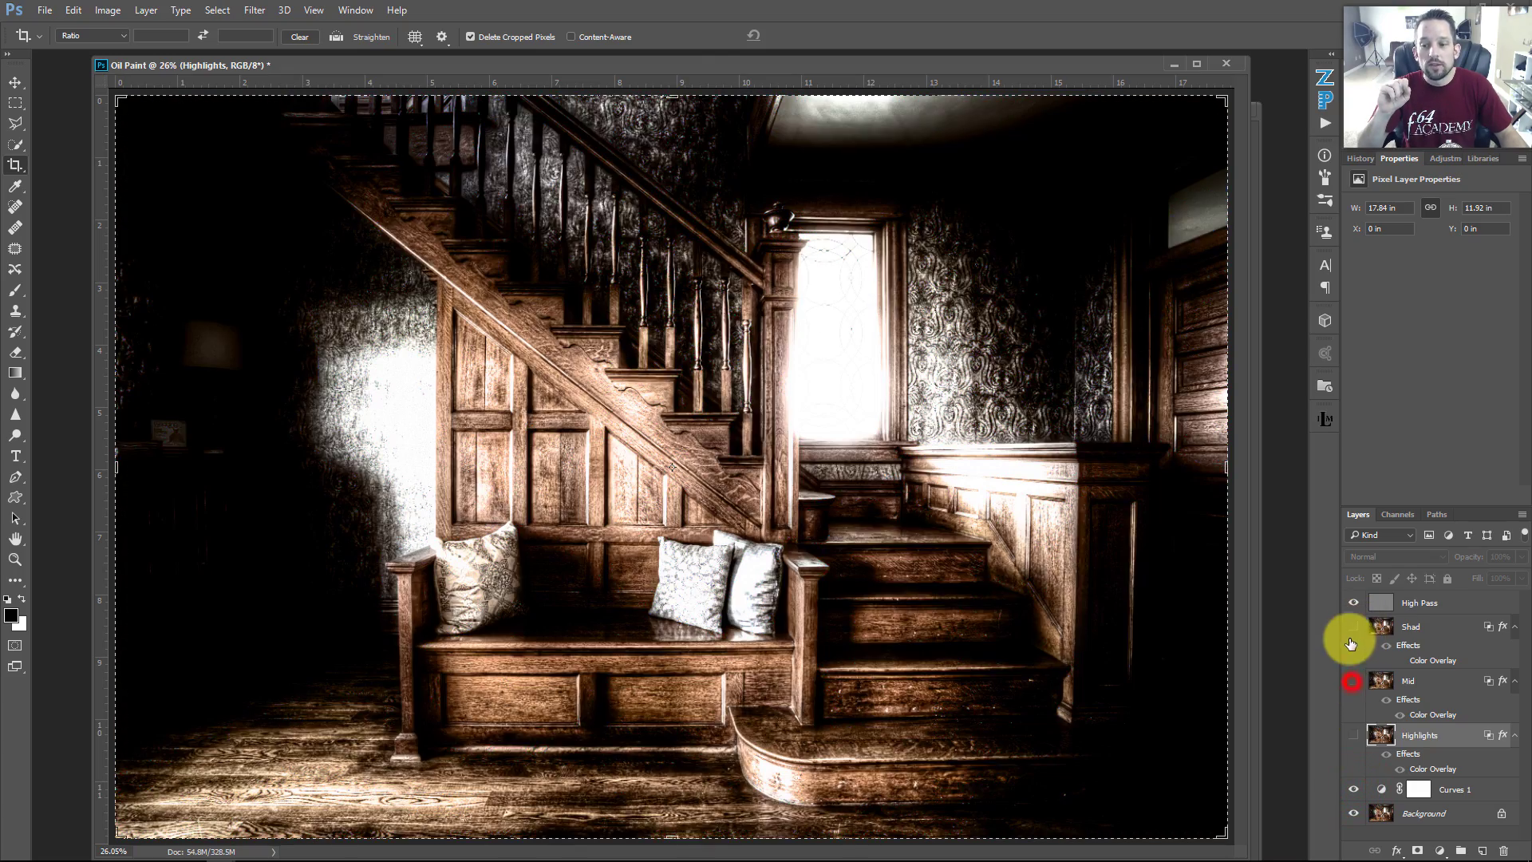
pyautogui.click(1353, 626)
pyautogui.click(1400, 661)
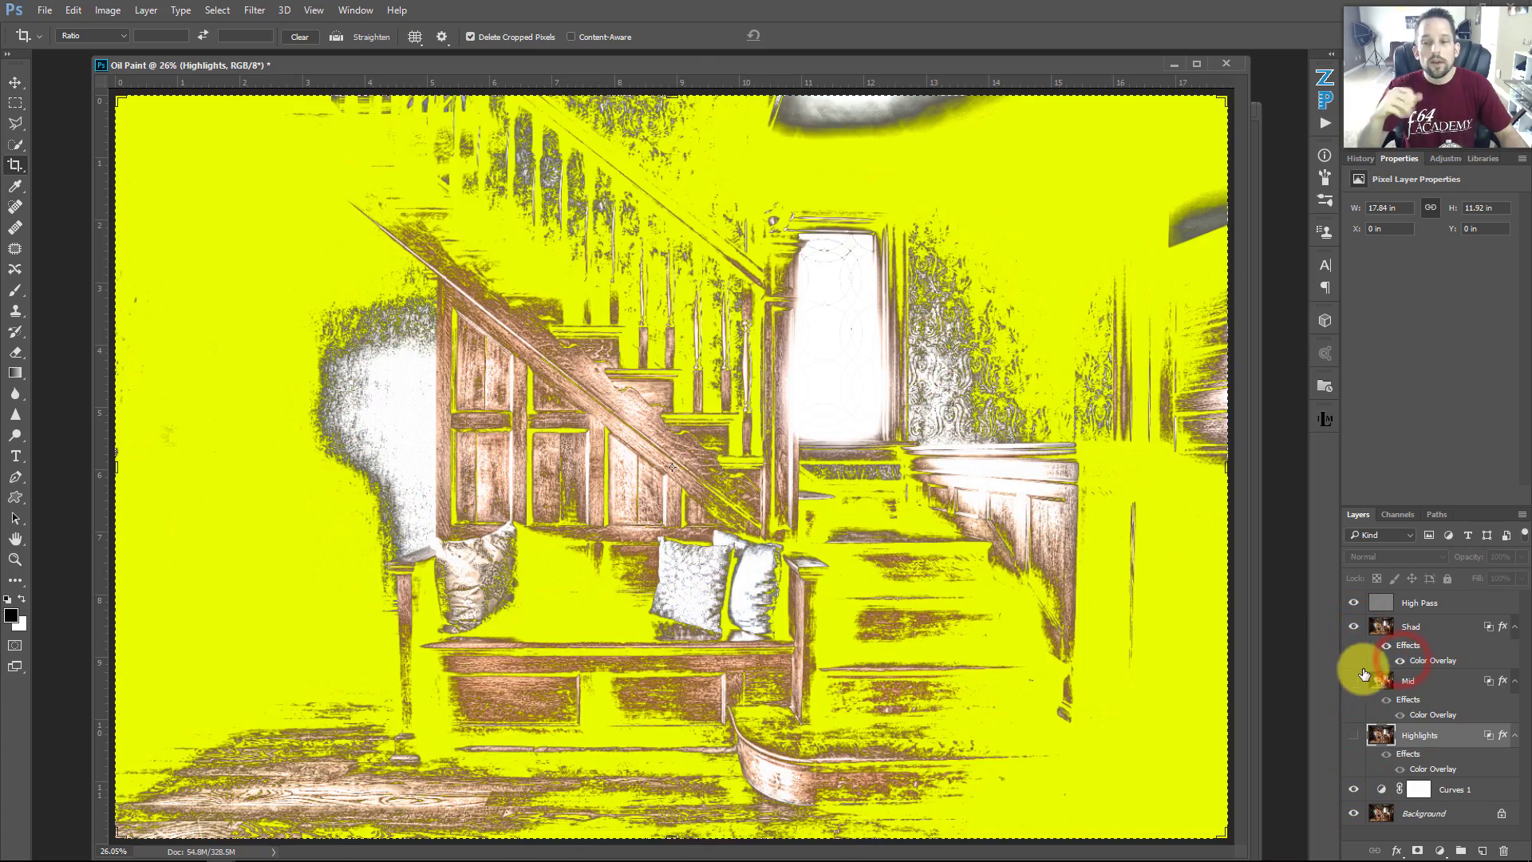
# - Compare the Shad layer's Color Overlay coverage with Curves 1 hidden and shown, leaving Curves 1 hidden
pyautogui.click(1354, 790)
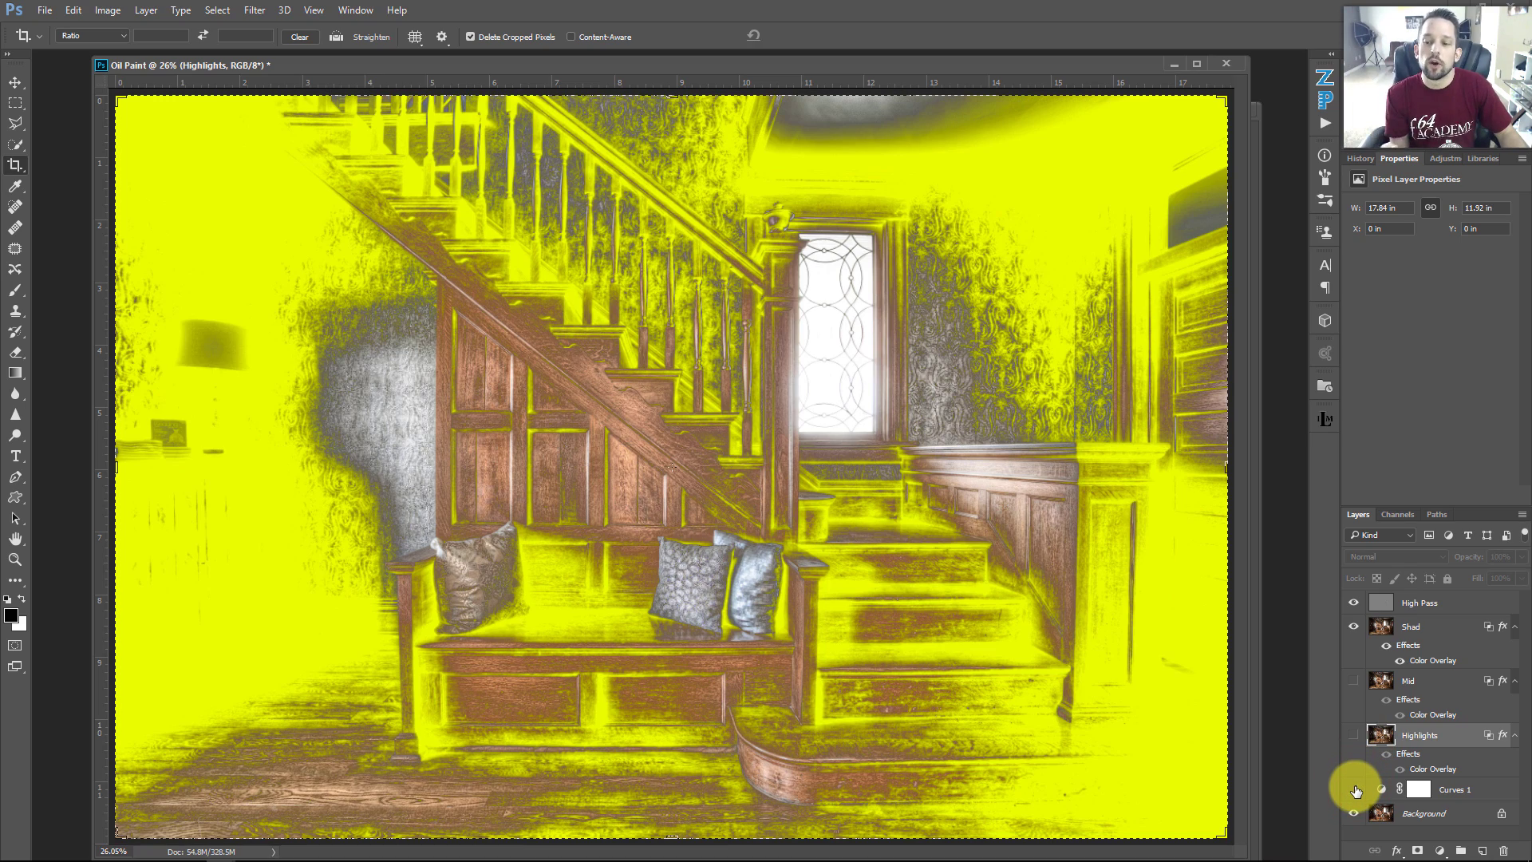
pyautogui.click(1354, 790)
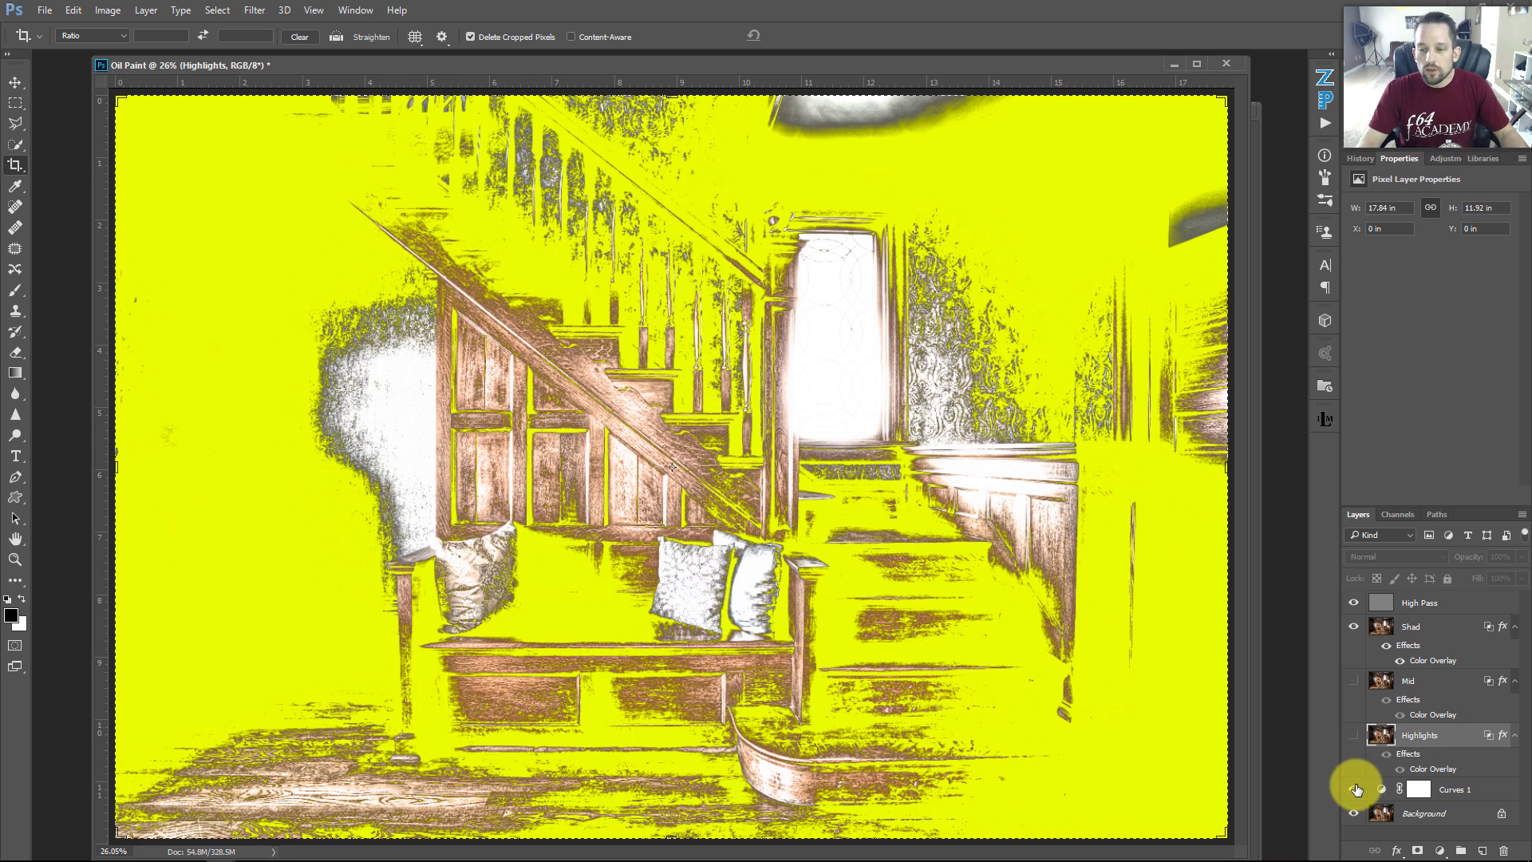
pyautogui.click(1354, 790)
# - Show the Highlights and Mid layers and turn off the Color Overlay on the Shad, Mid and Highlights layers
pyautogui.click(1354, 735)
pyautogui.click(1355, 681)
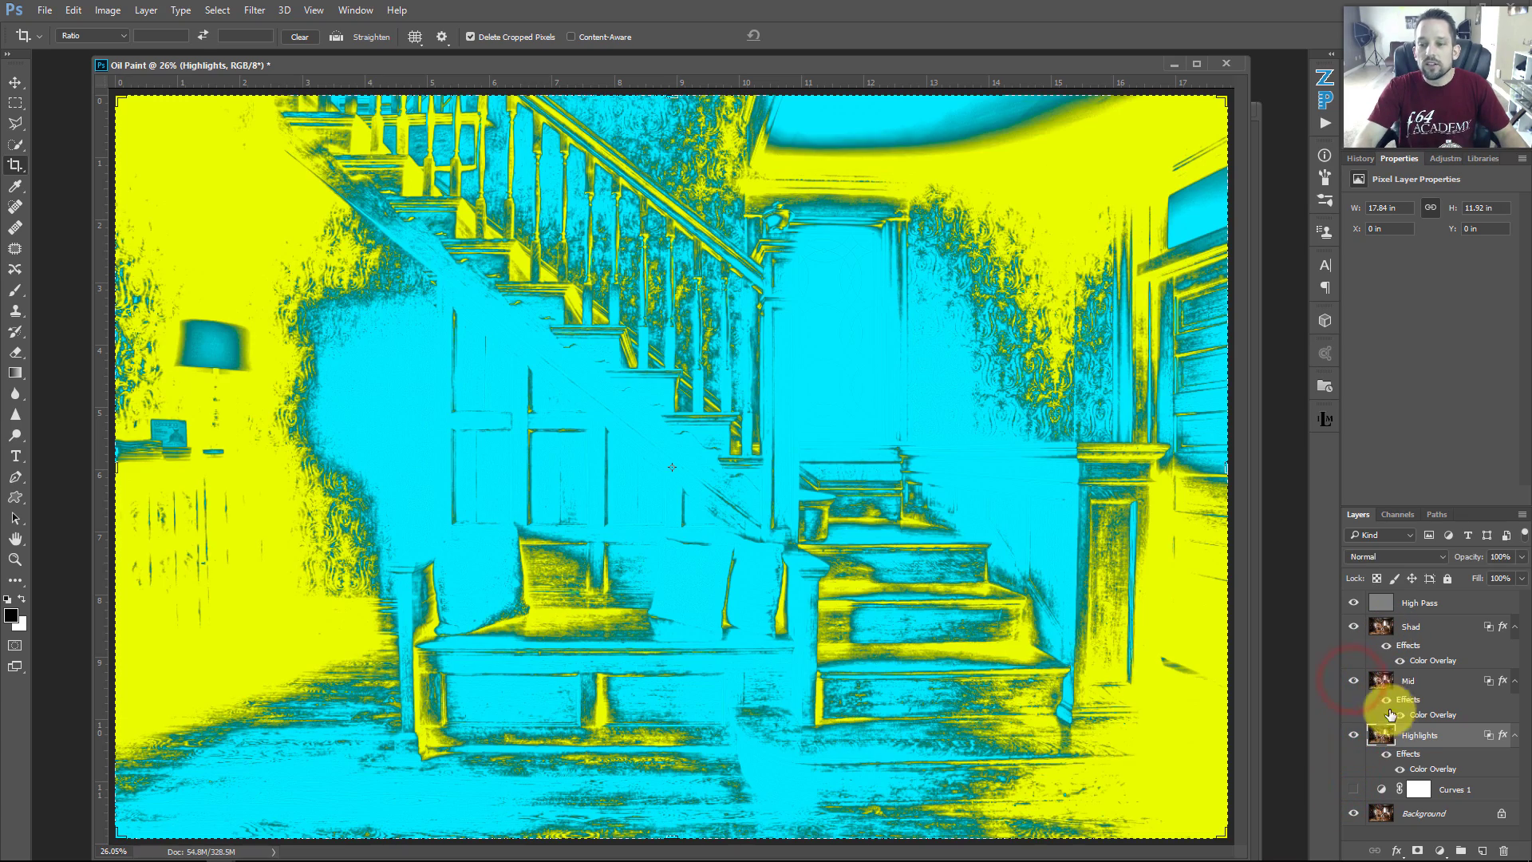
pyautogui.click(1399, 715)
pyautogui.click(1399, 660)
pyautogui.click(1400, 768)
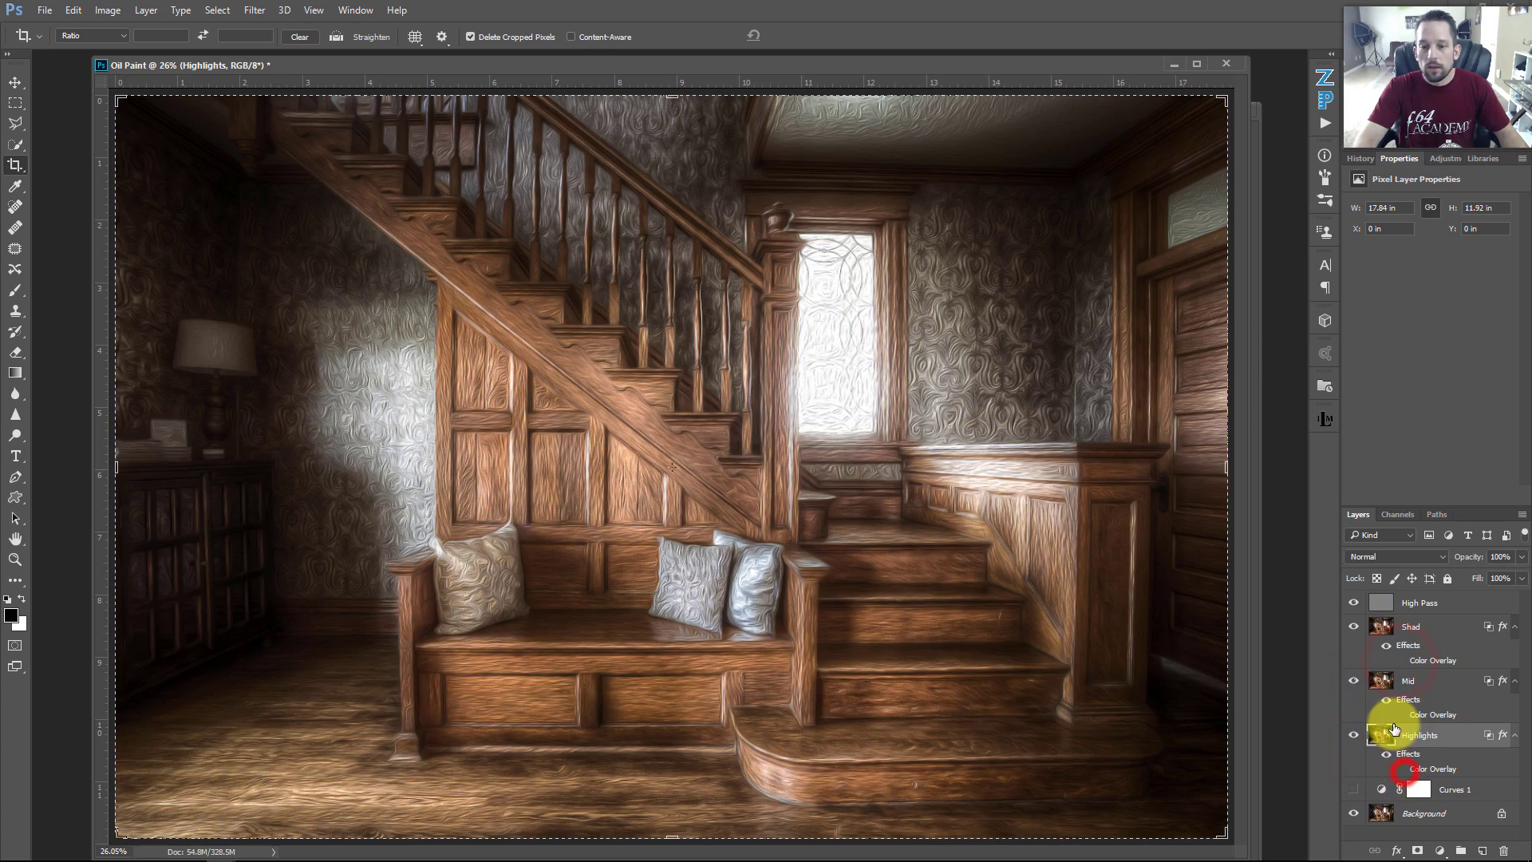
# - Delete all layers above the Background in the Oil Paint document
pyautogui.click(1411, 624)
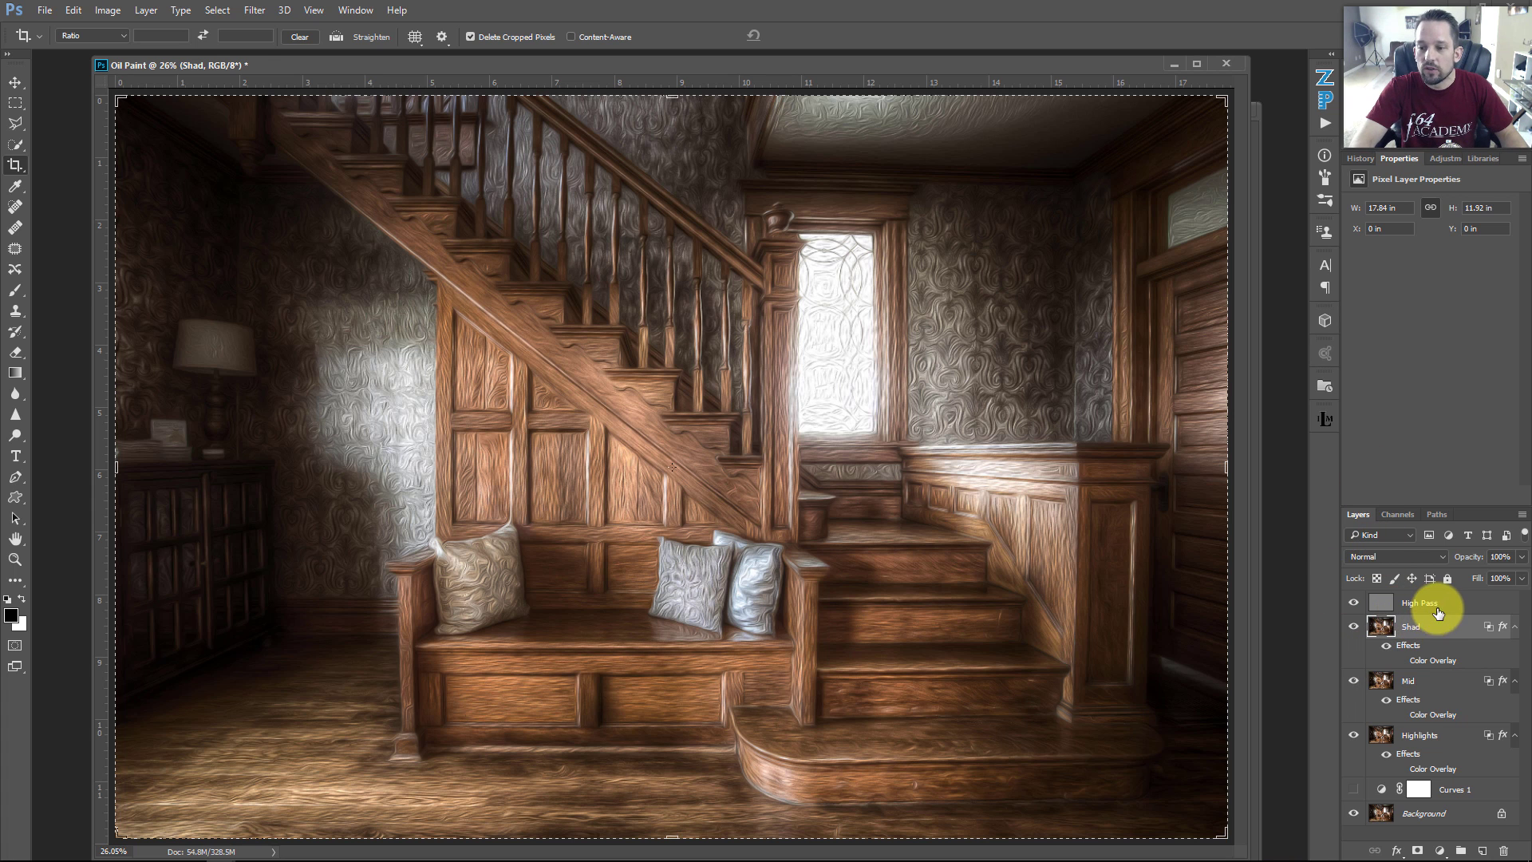
pyautogui.hotkey('ctrl', 'alt', 'a')
pyautogui.press('Delete')
# - Run the Oil Painting Blend If - Rudis action and expand the Oil Painted Effect group it creates
pyautogui.click(1325, 123)
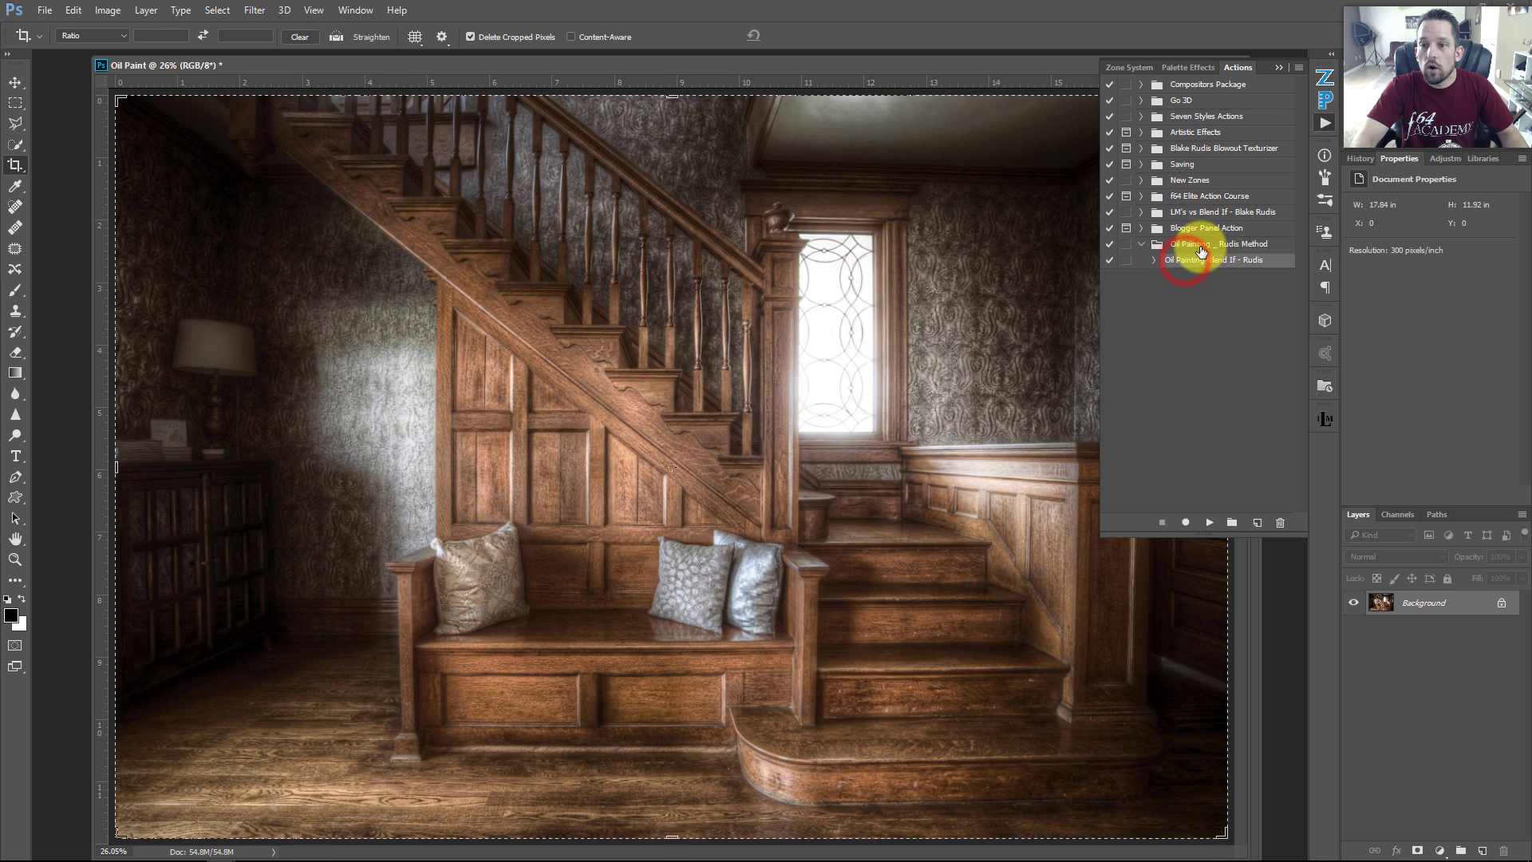
pyautogui.click(1209, 523)
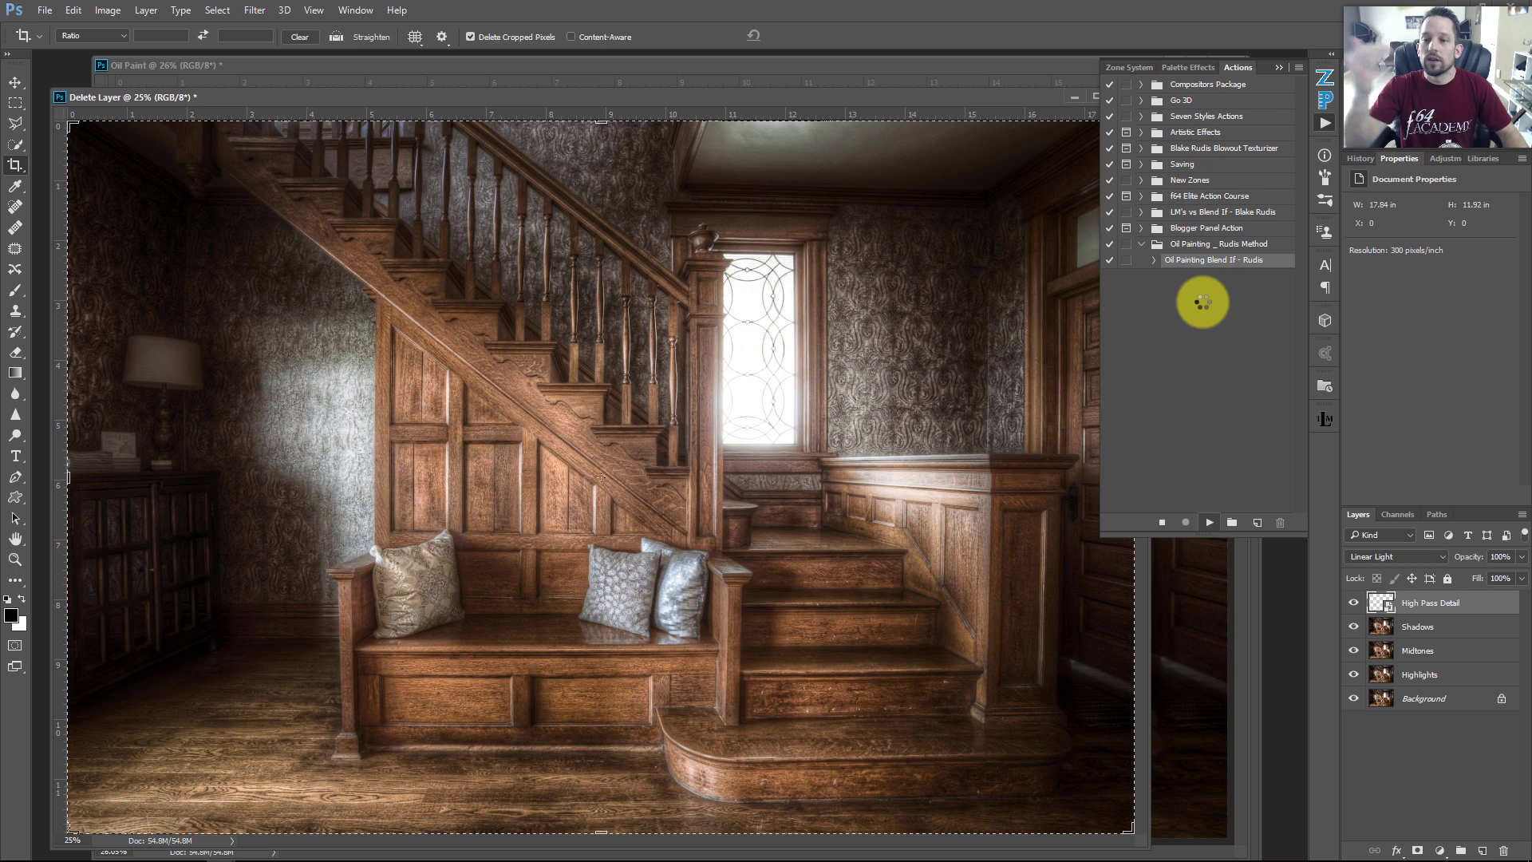
pyautogui.click(1371, 602)
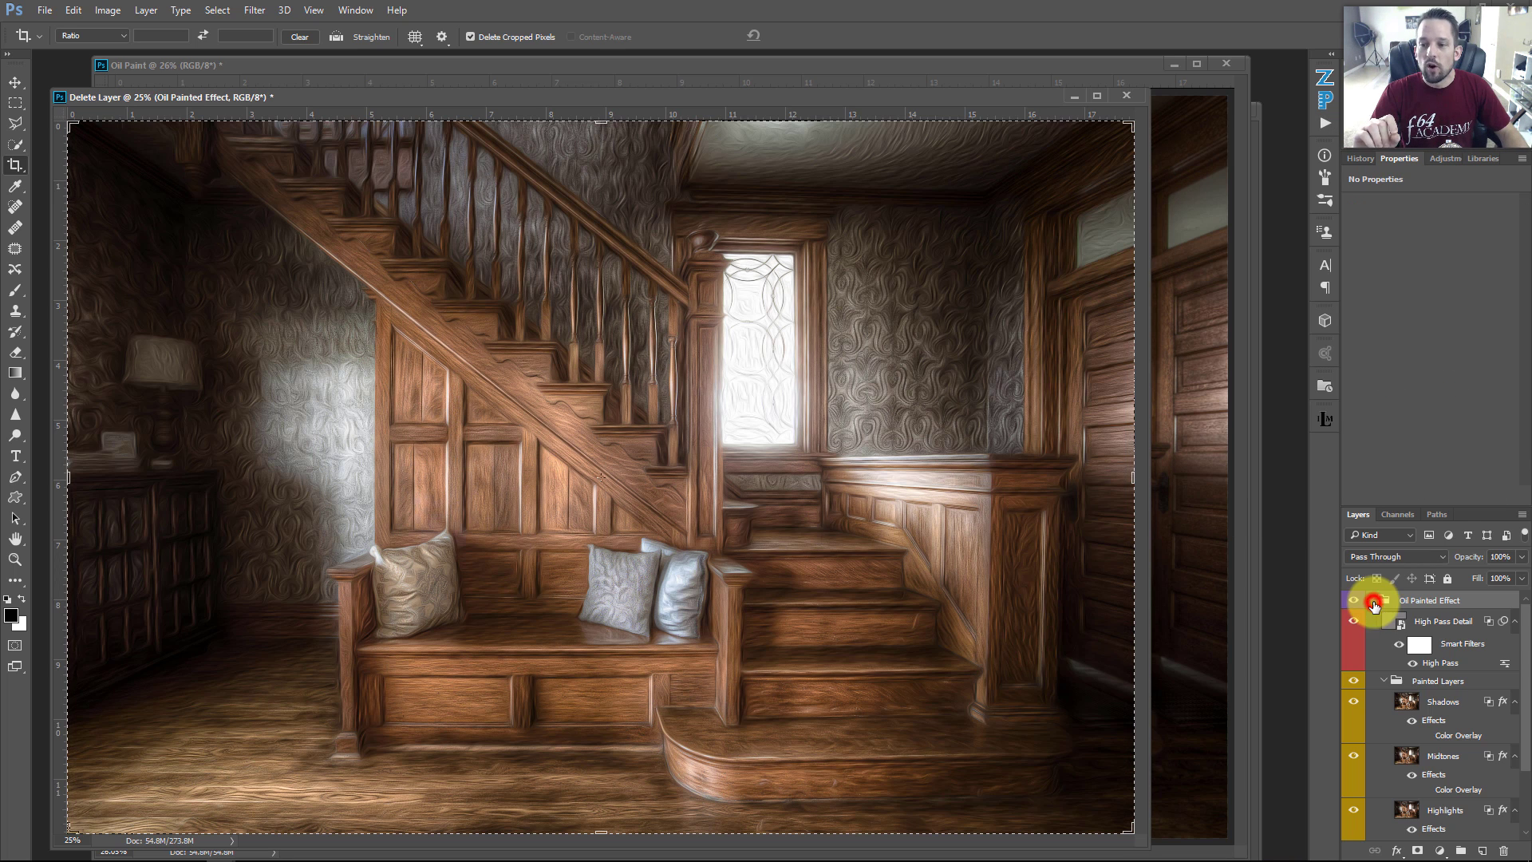
pyautogui.click(1366, 627)
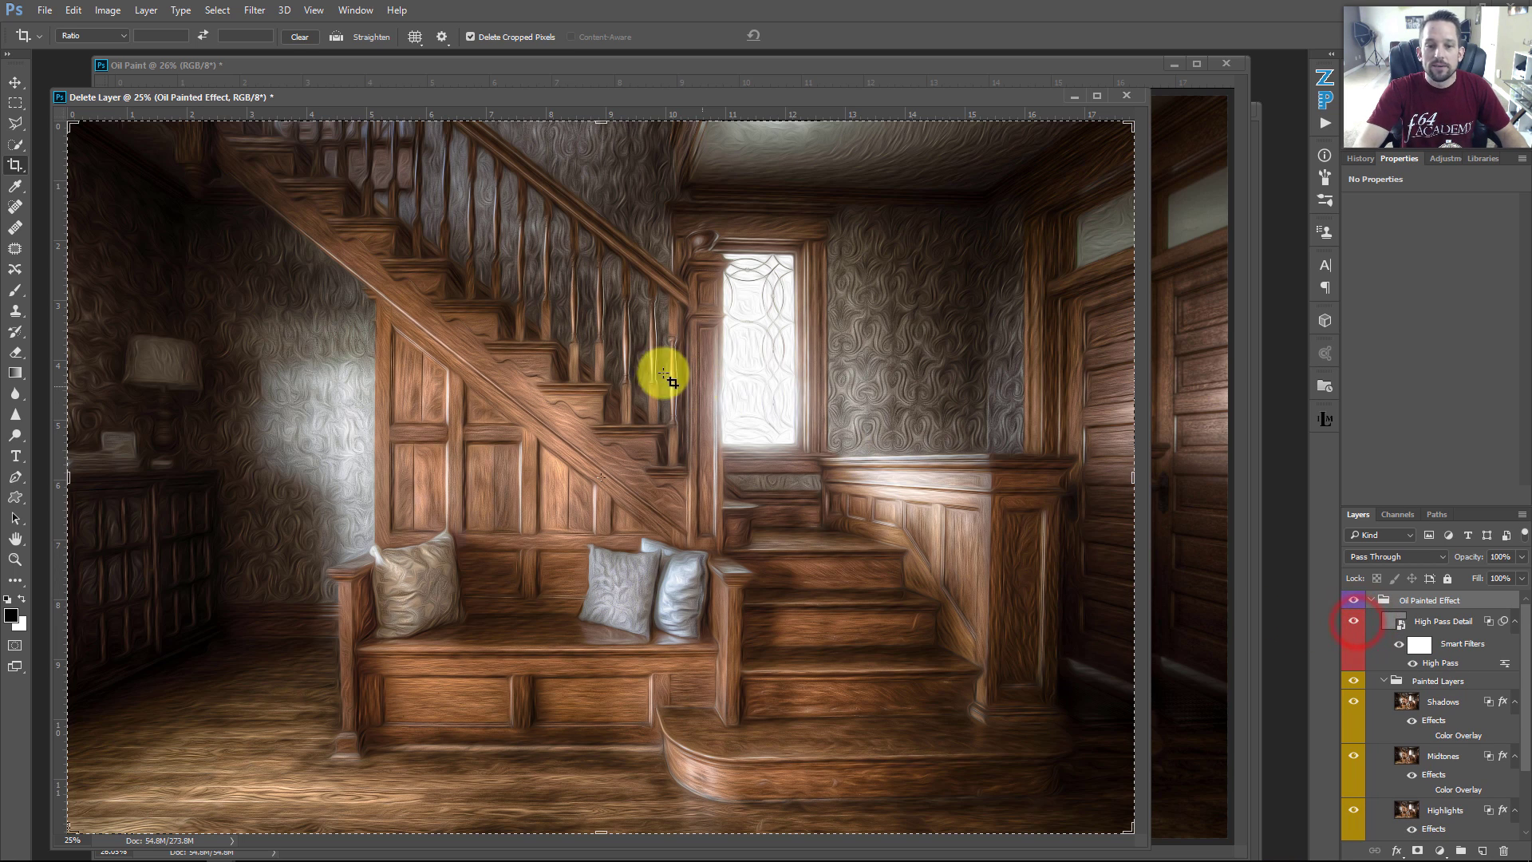
# - Lower the High Pass Detail layer's opacity to 41% while checking the detail around the staircase and window
pyautogui.click(1417, 619)
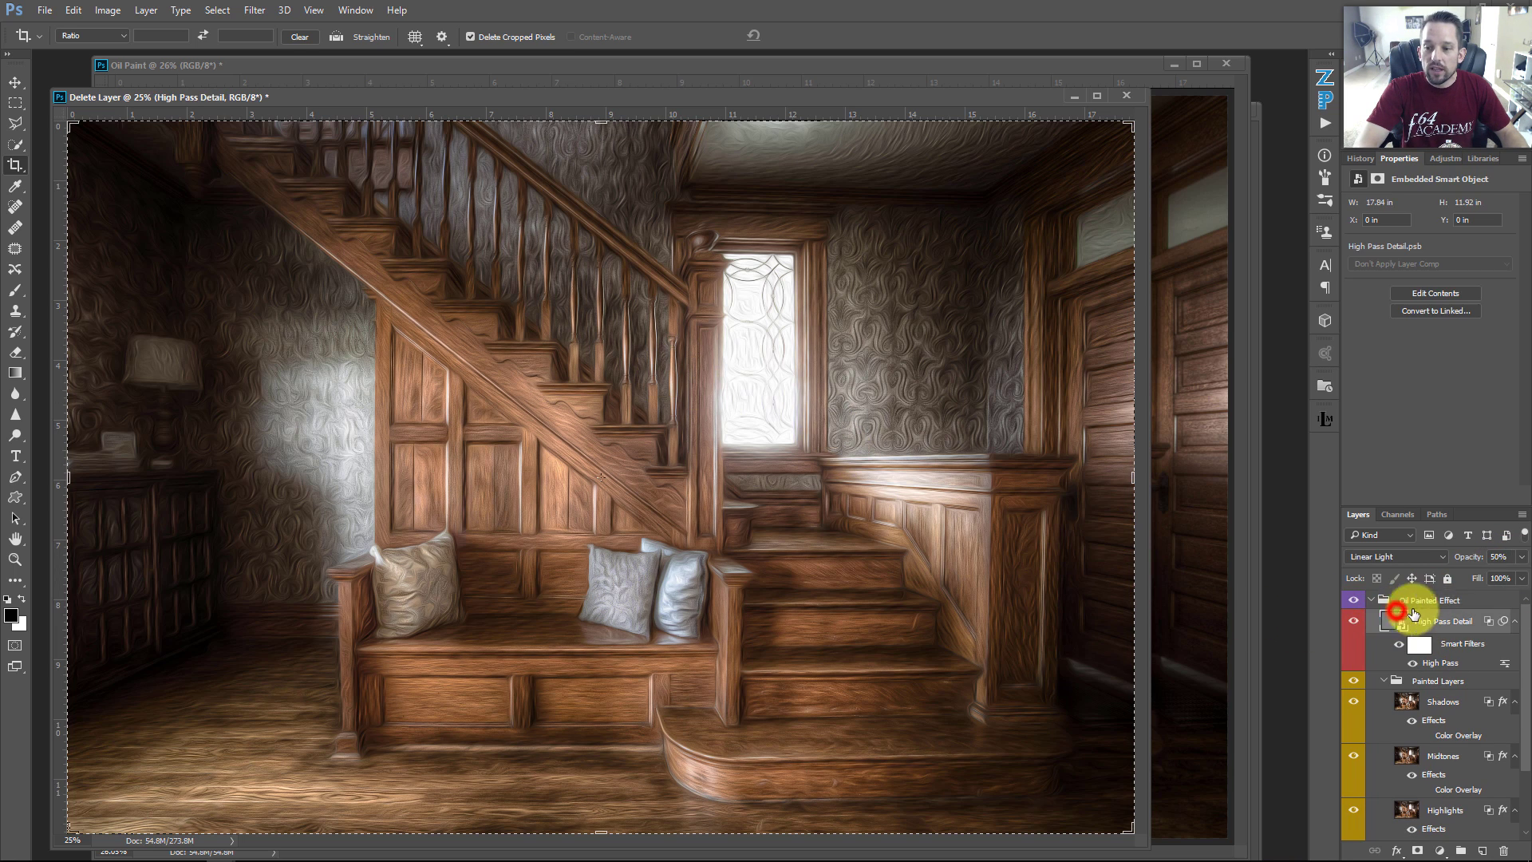
pyautogui.moveTo(639, 455); pyautogui.dragTo(722, 491)
pyautogui.moveTo(1519, 560)
pyautogui.mouseDown()
pyautogui.moveTo(1481, 575)
pyautogui.moveTo(1518, 588)
pyautogui.mouseUp()
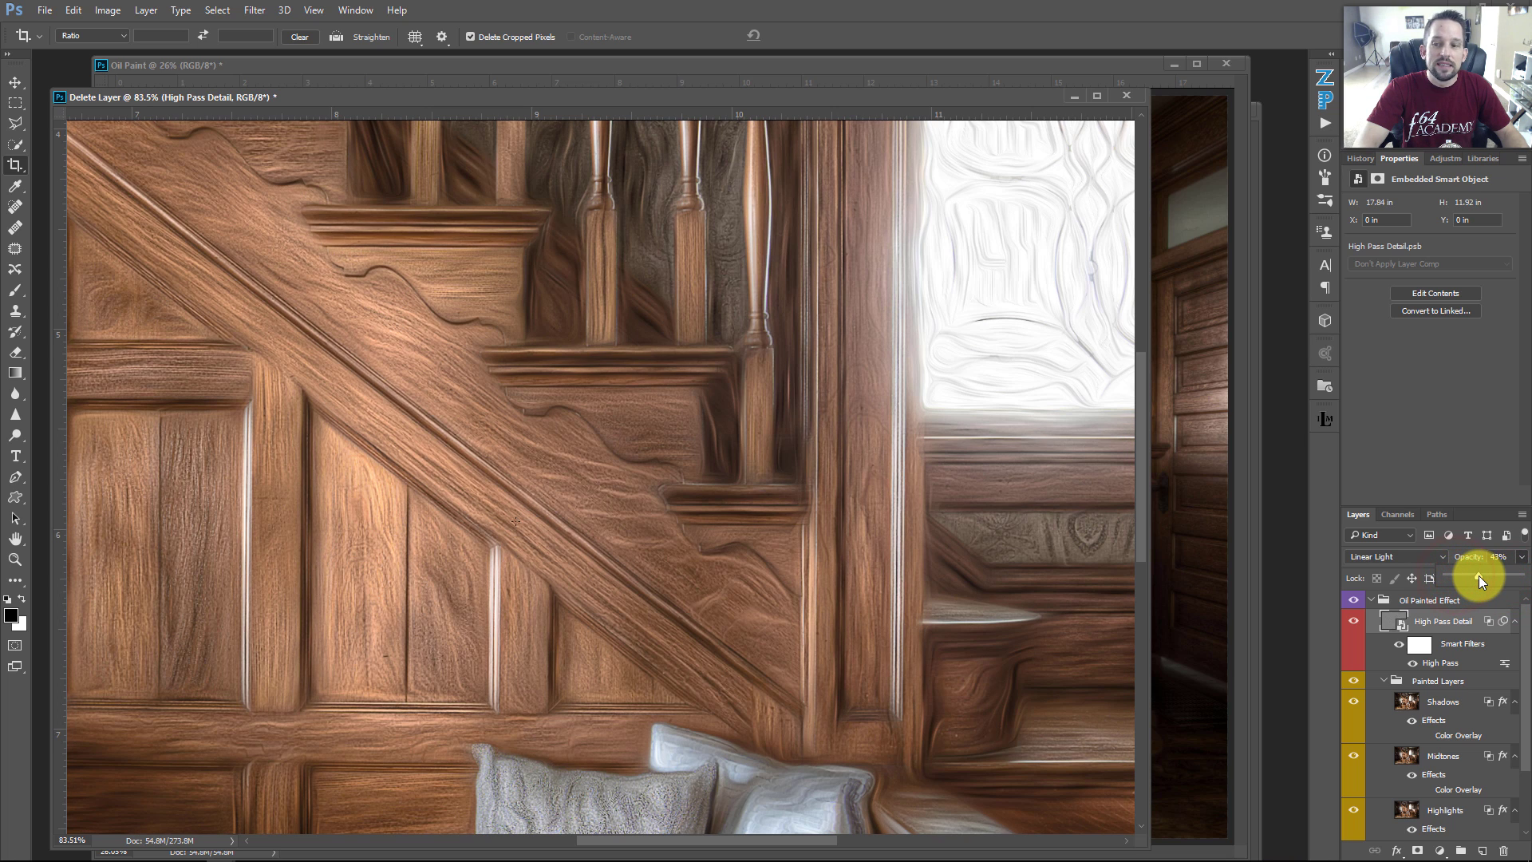
pyautogui.moveTo(1472, 576); pyautogui.dragTo(1477, 576)
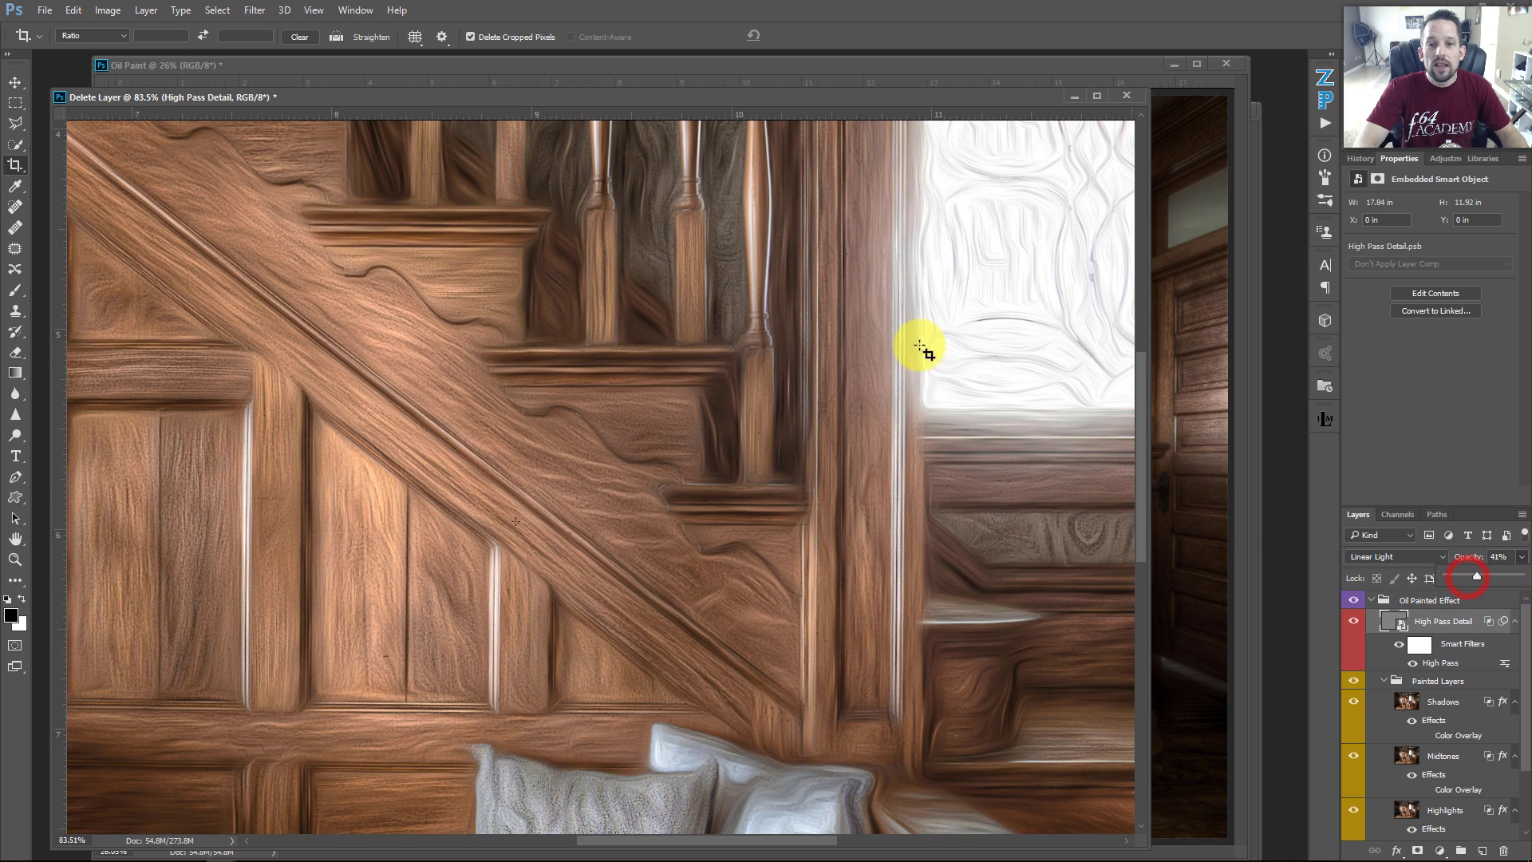
pyautogui.moveTo(804, 422); pyautogui.dragTo(693, 444)
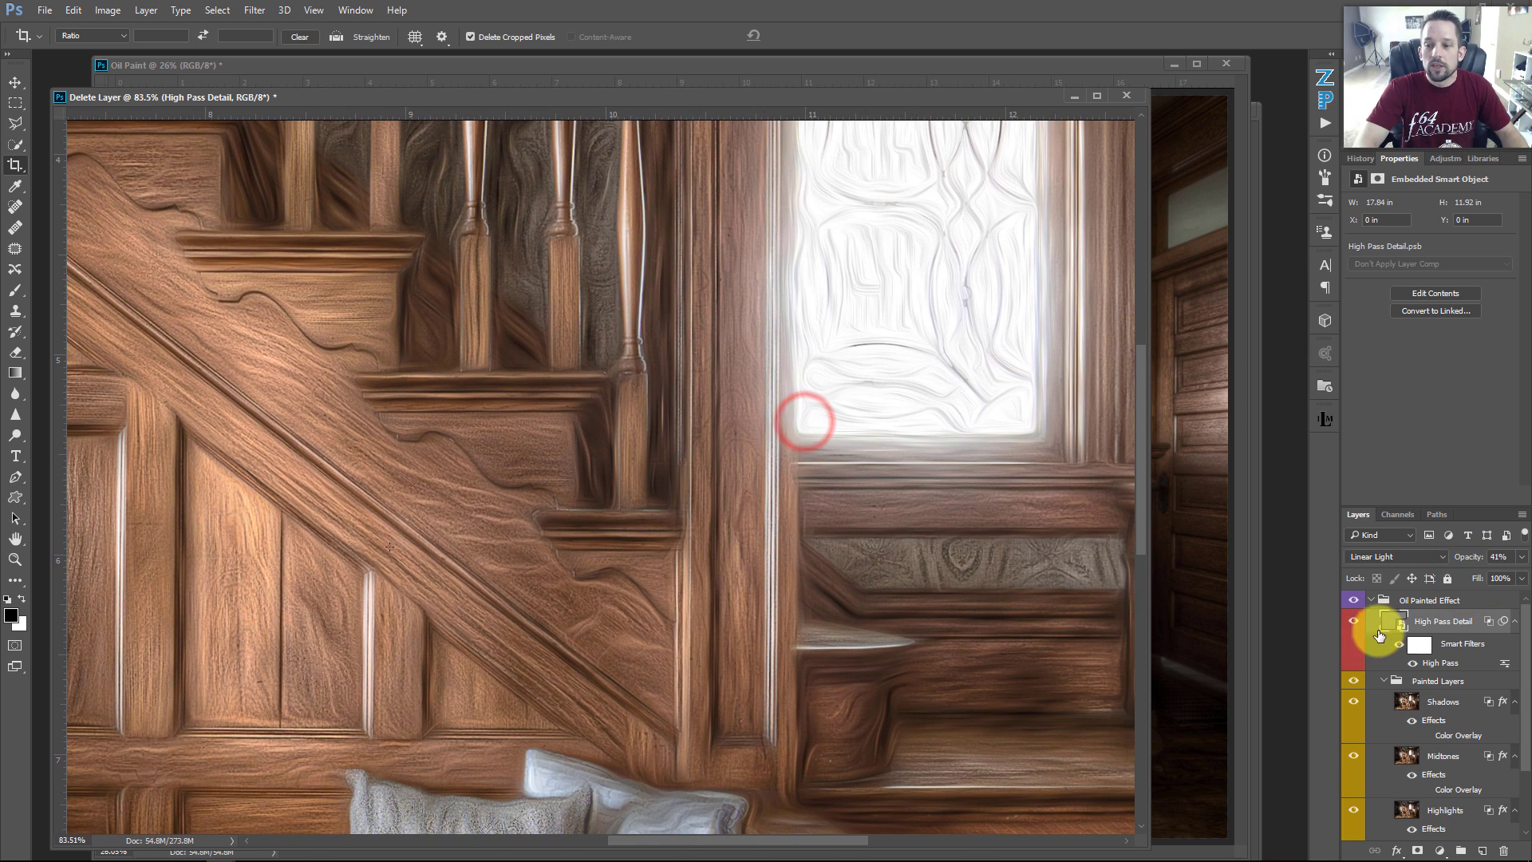
# - Look over the painted layers at full view, collapse the Painted Layers group, and check the saturation adjustment layer beneath it
pyautogui.scroll(-1, 1397, 684)
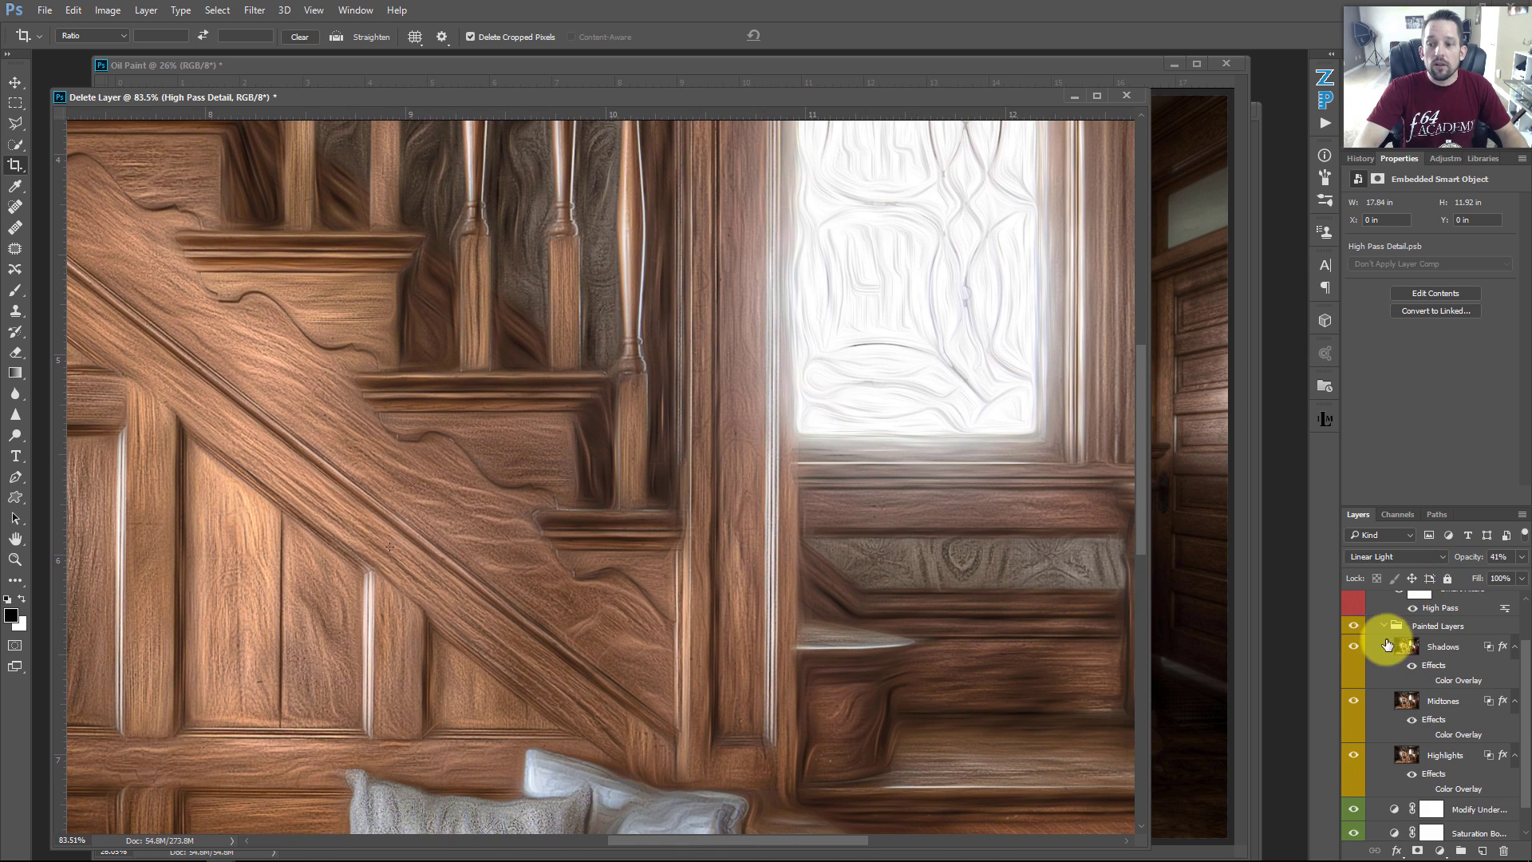
pyautogui.rightClick(862, 496)
pyautogui.click(878, 510)
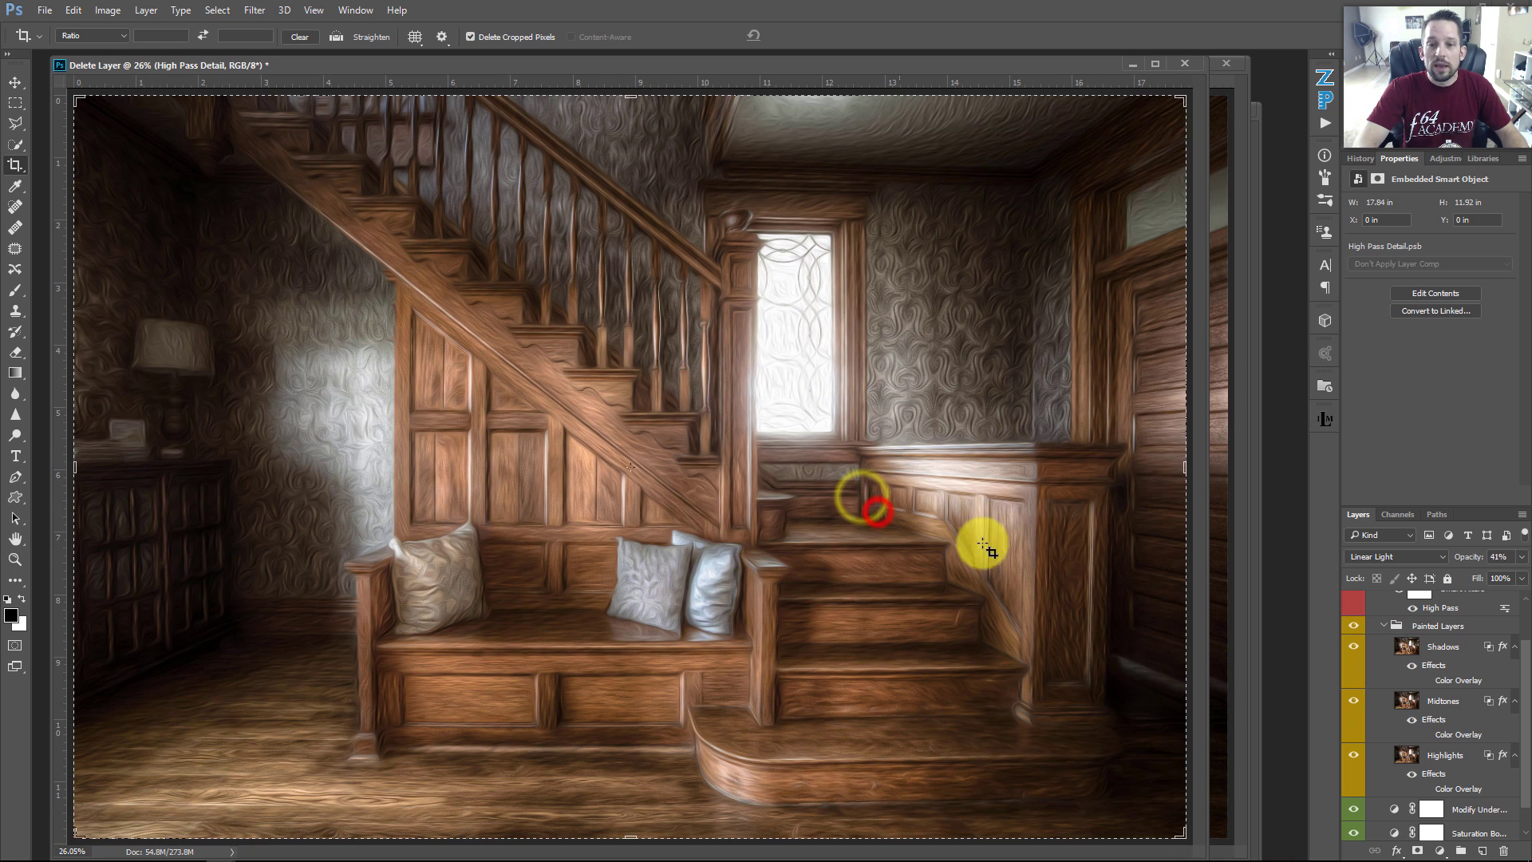
pyautogui.click(1409, 650)
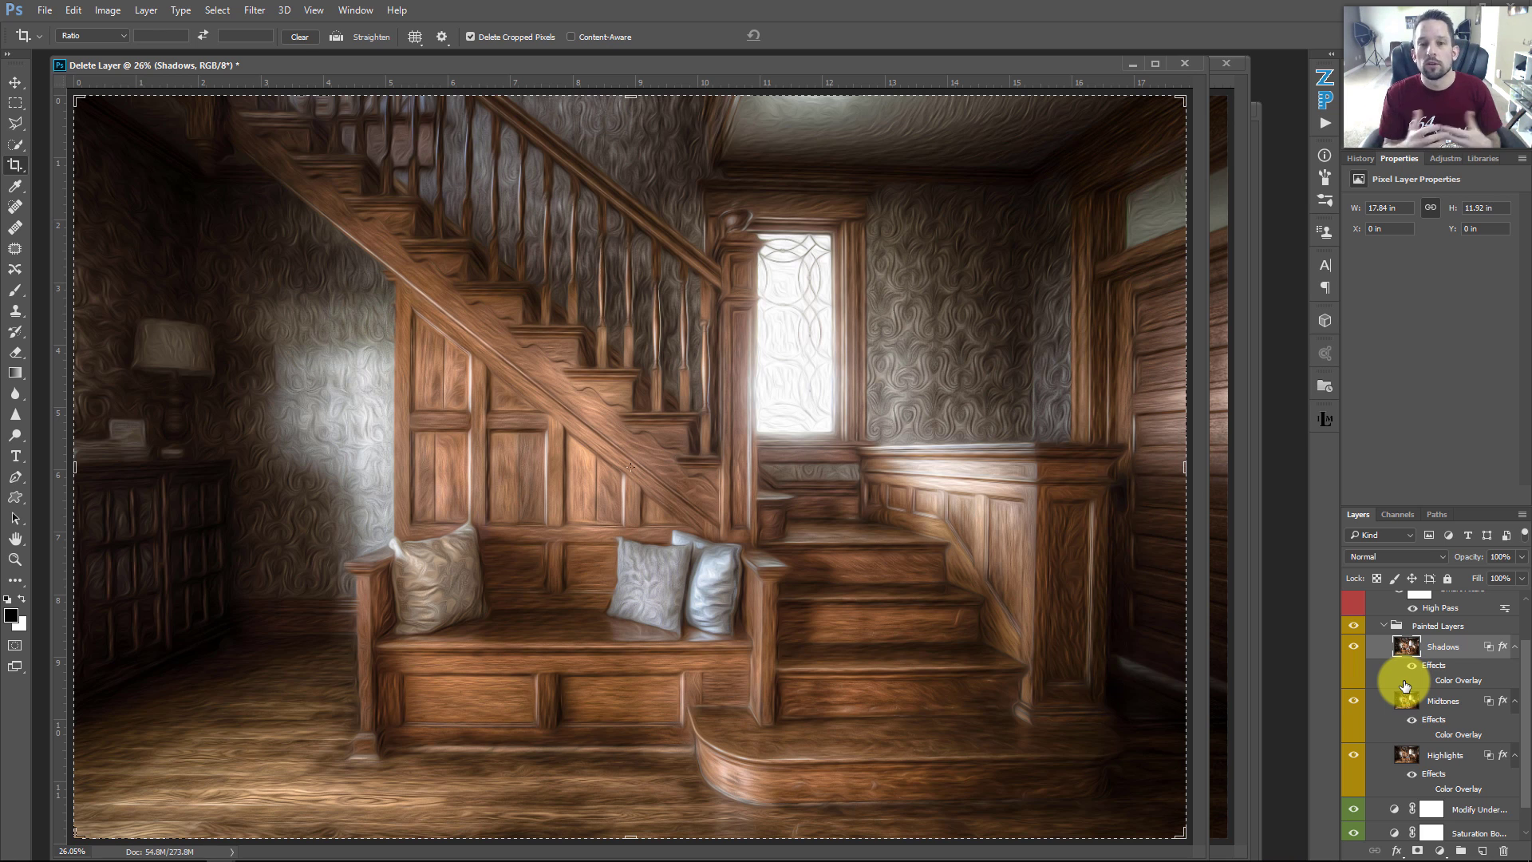
pyautogui.click(1388, 627)
pyautogui.click(1385, 627)
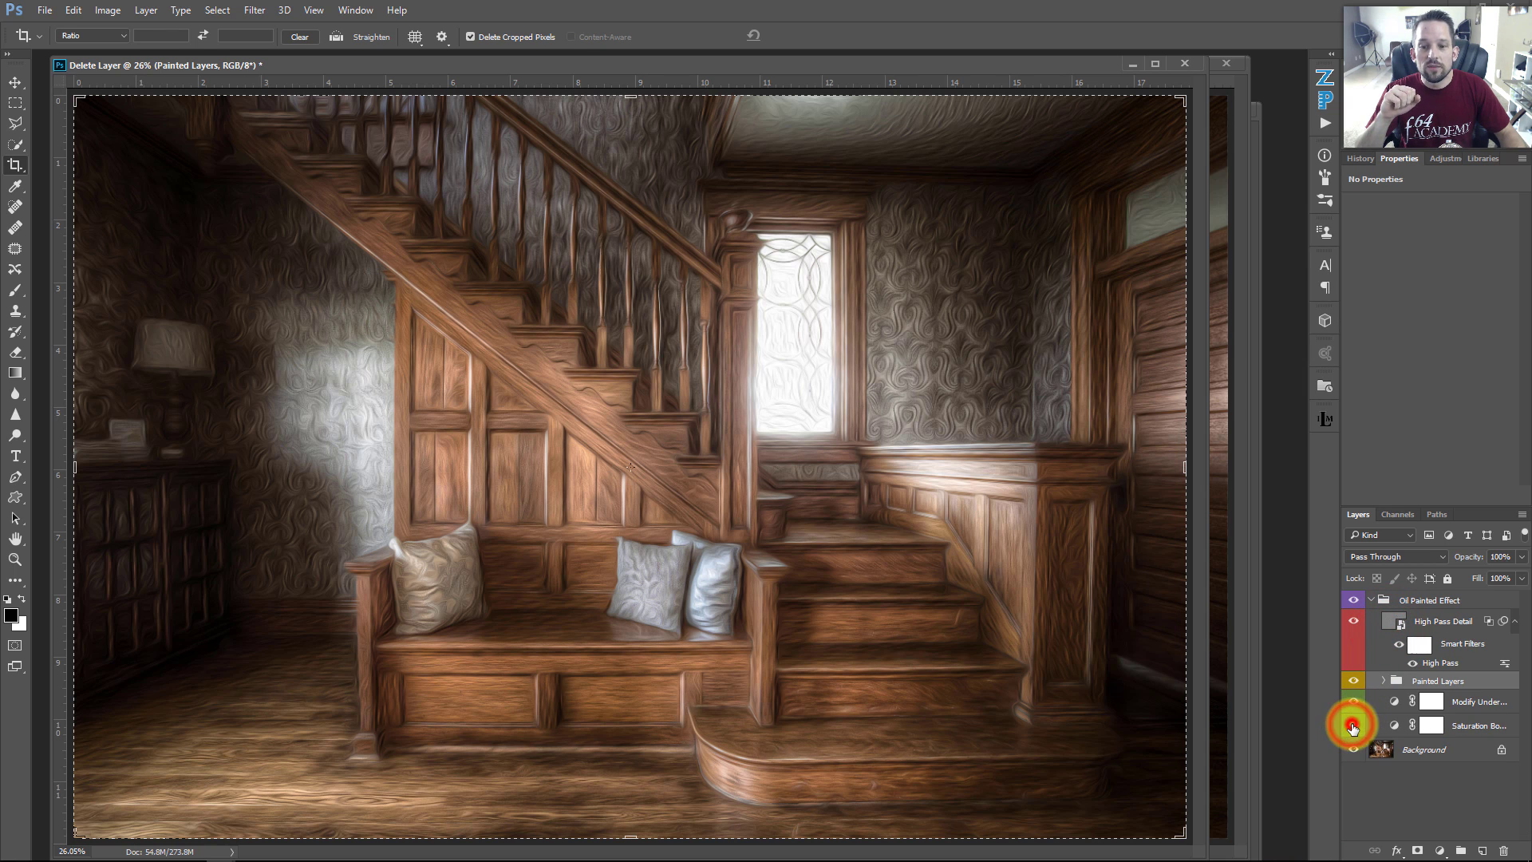
pyautogui.click(1351, 726)
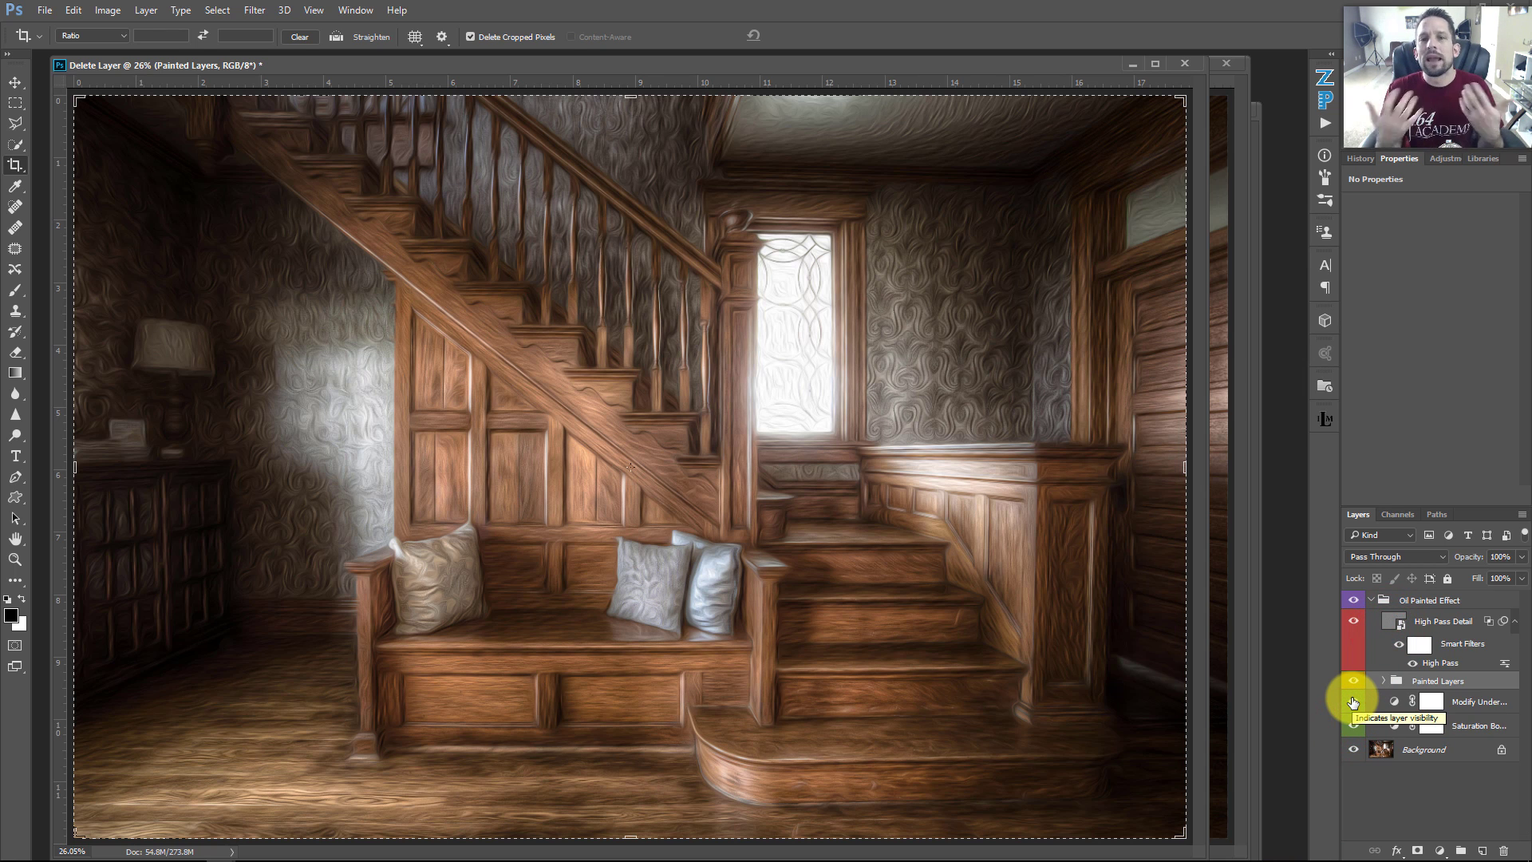
# - Shape an S-curve on the Modify Undertones layer, raising the highlights and placing the shadow point at input 70, output 36
pyautogui.click(1395, 701)
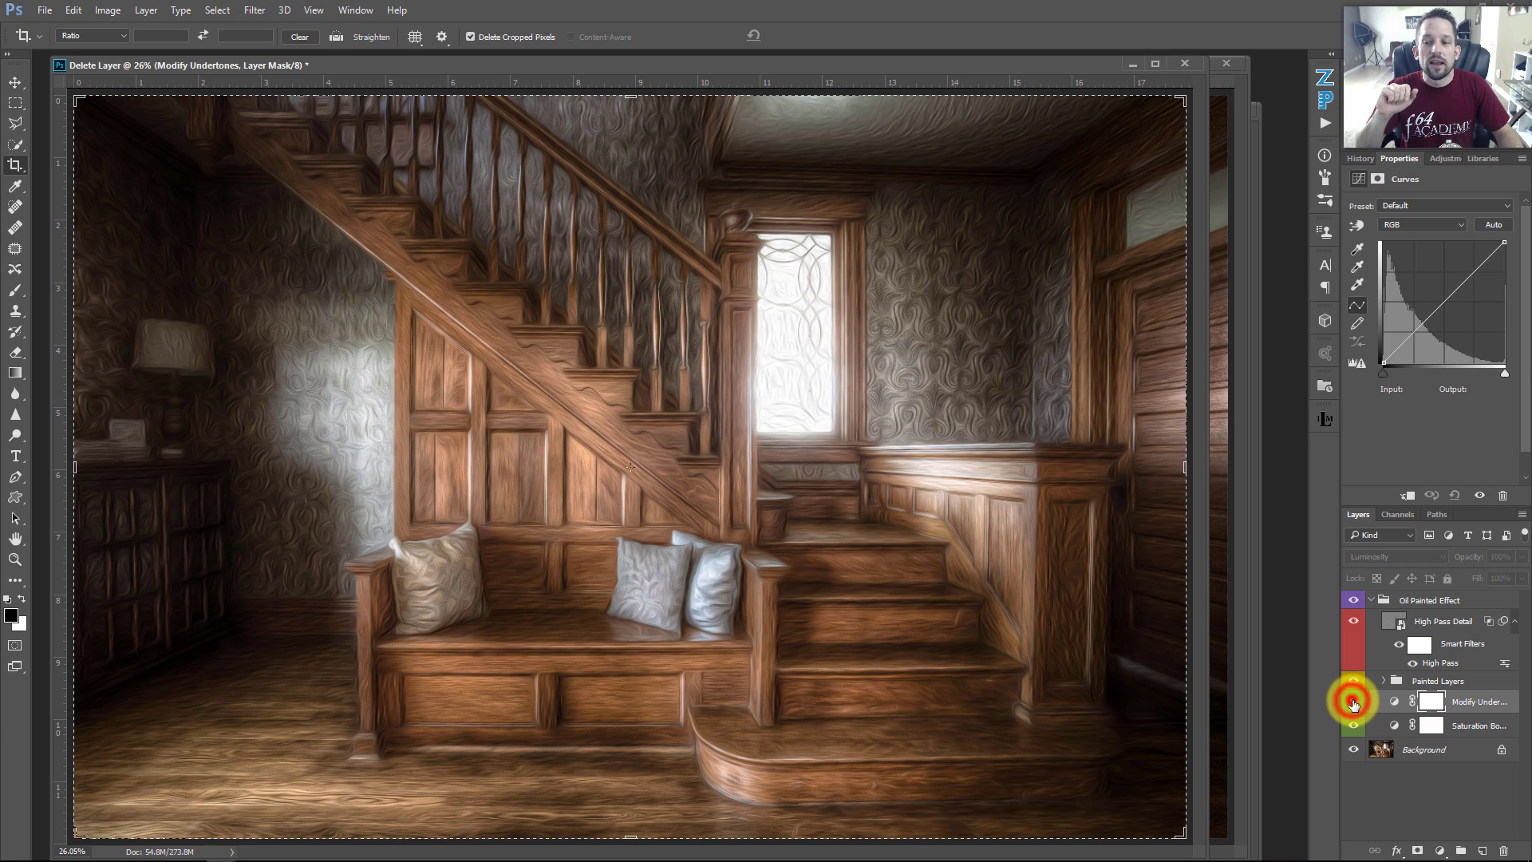
pyautogui.click(1394, 702)
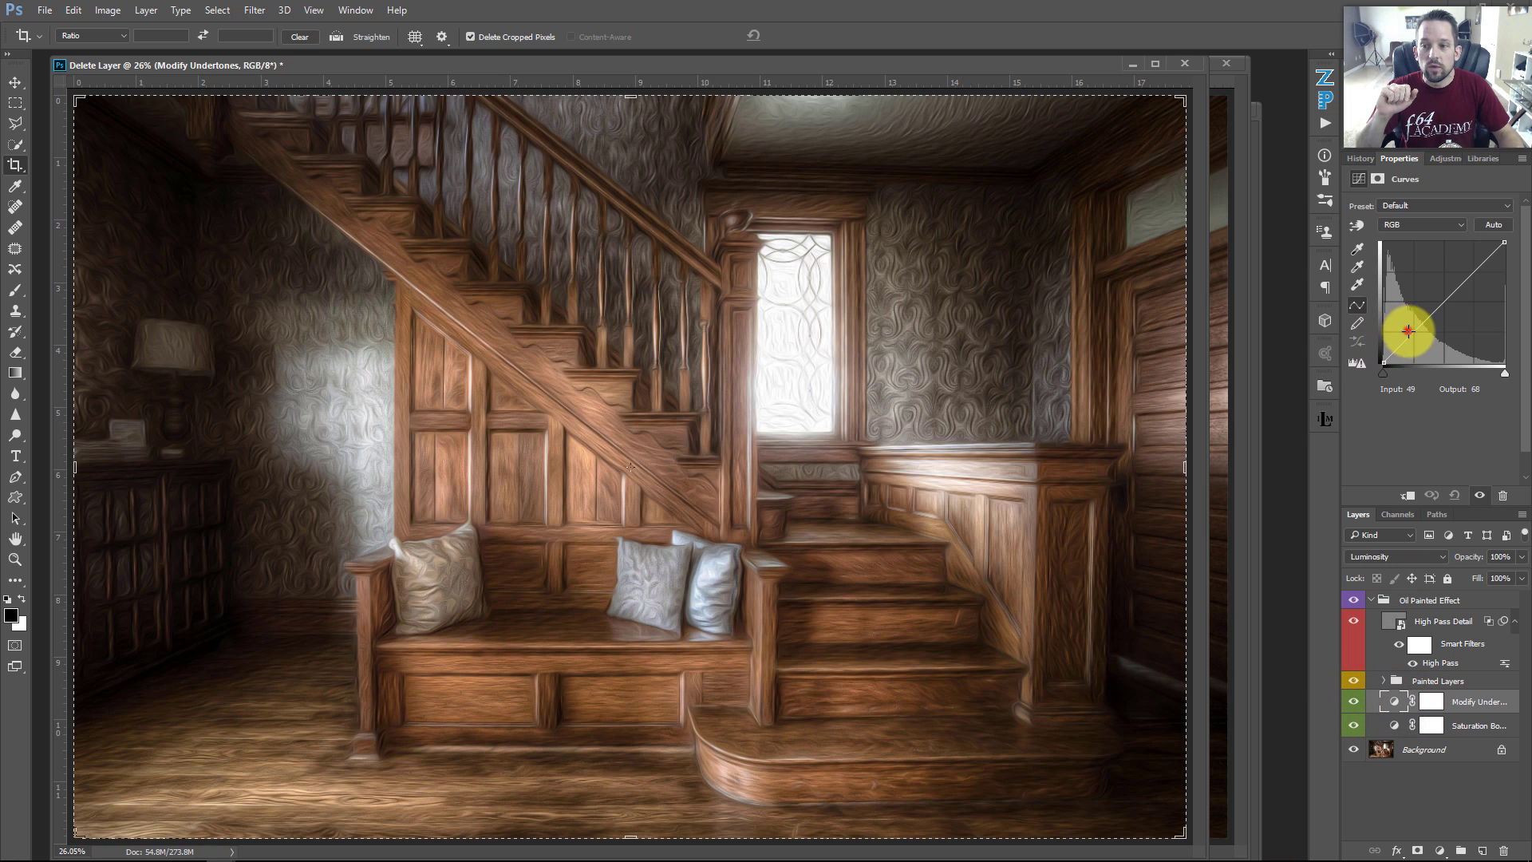
pyautogui.moveTo(1409, 331); pyautogui.dragTo(1414, 341)
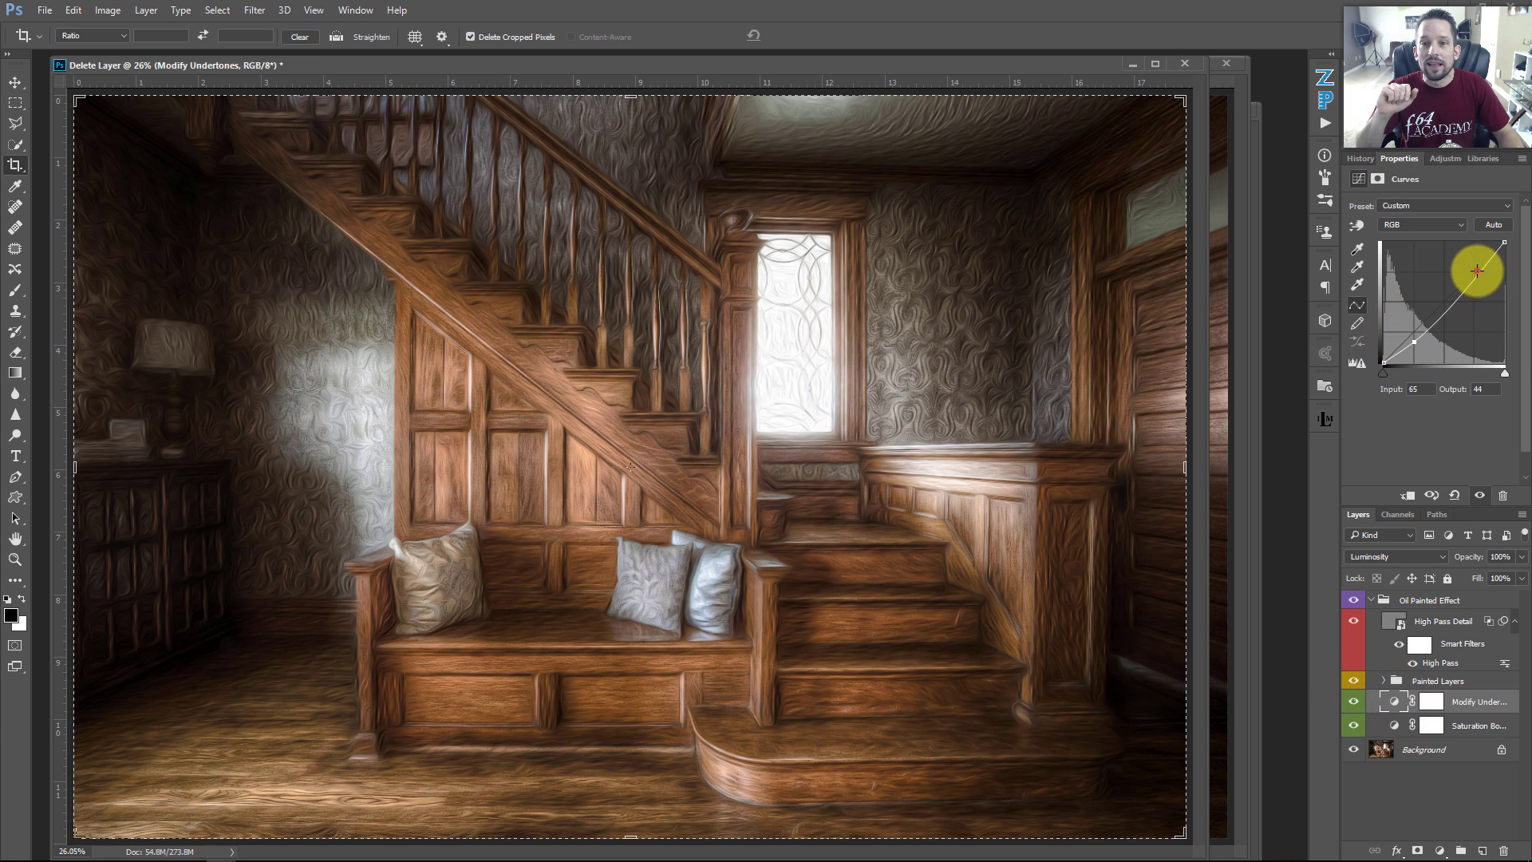
pyautogui.moveTo(1477, 272); pyautogui.dragTo(1460, 260)
pyautogui.moveTo(1413, 344); pyautogui.dragTo(1414, 346)
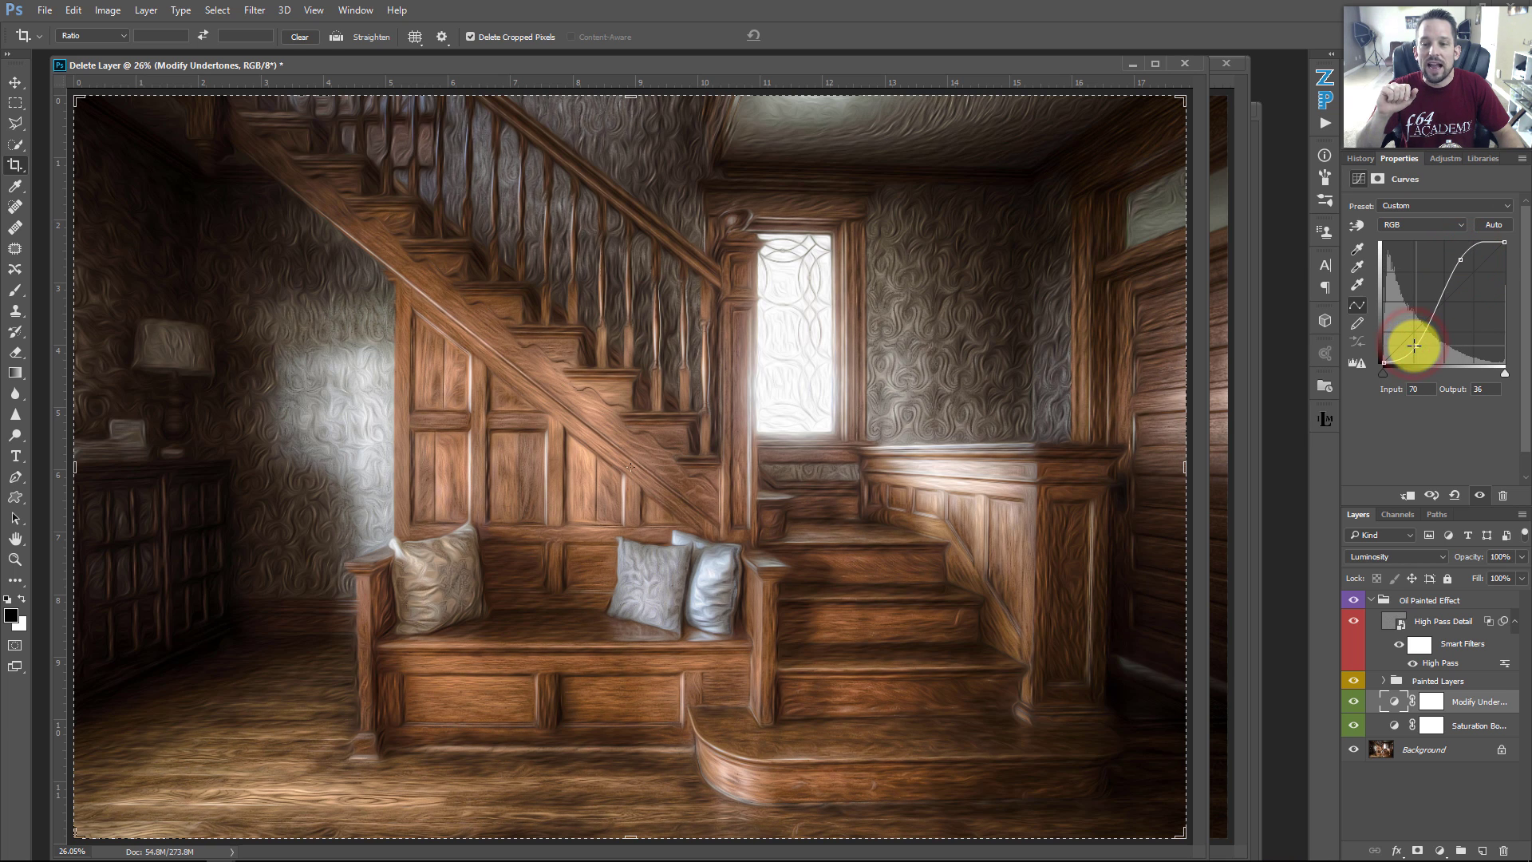
# - Bring the 1890 House Stairwell.jpg document forward and examine its oil paint texture at full view and close up
pyautogui.click(1229, 226)
pyautogui.click(1177, 69)
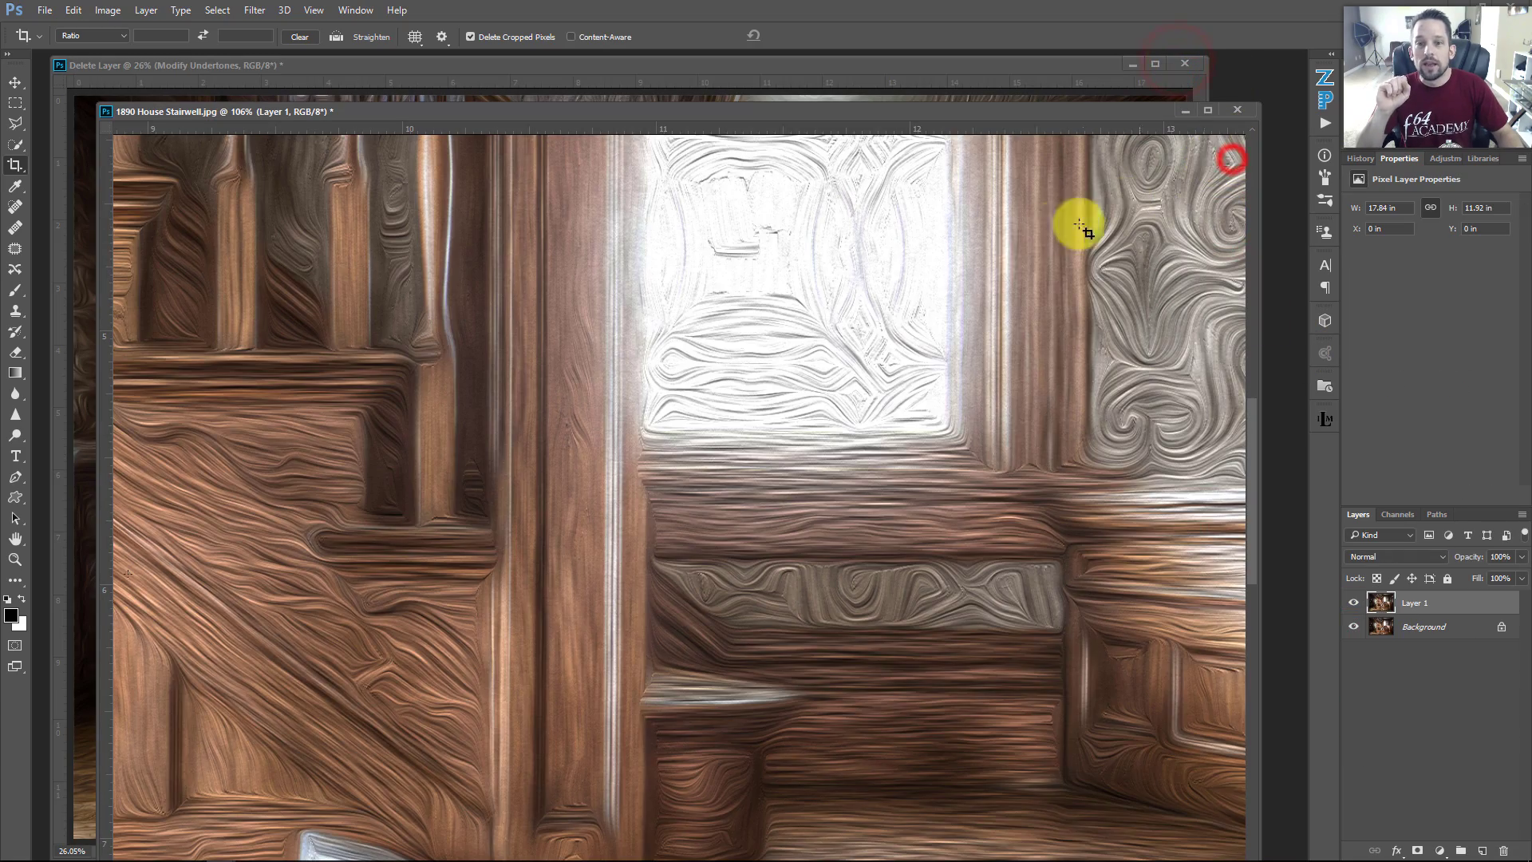
pyautogui.rightClick(870, 348)
pyautogui.click(878, 352)
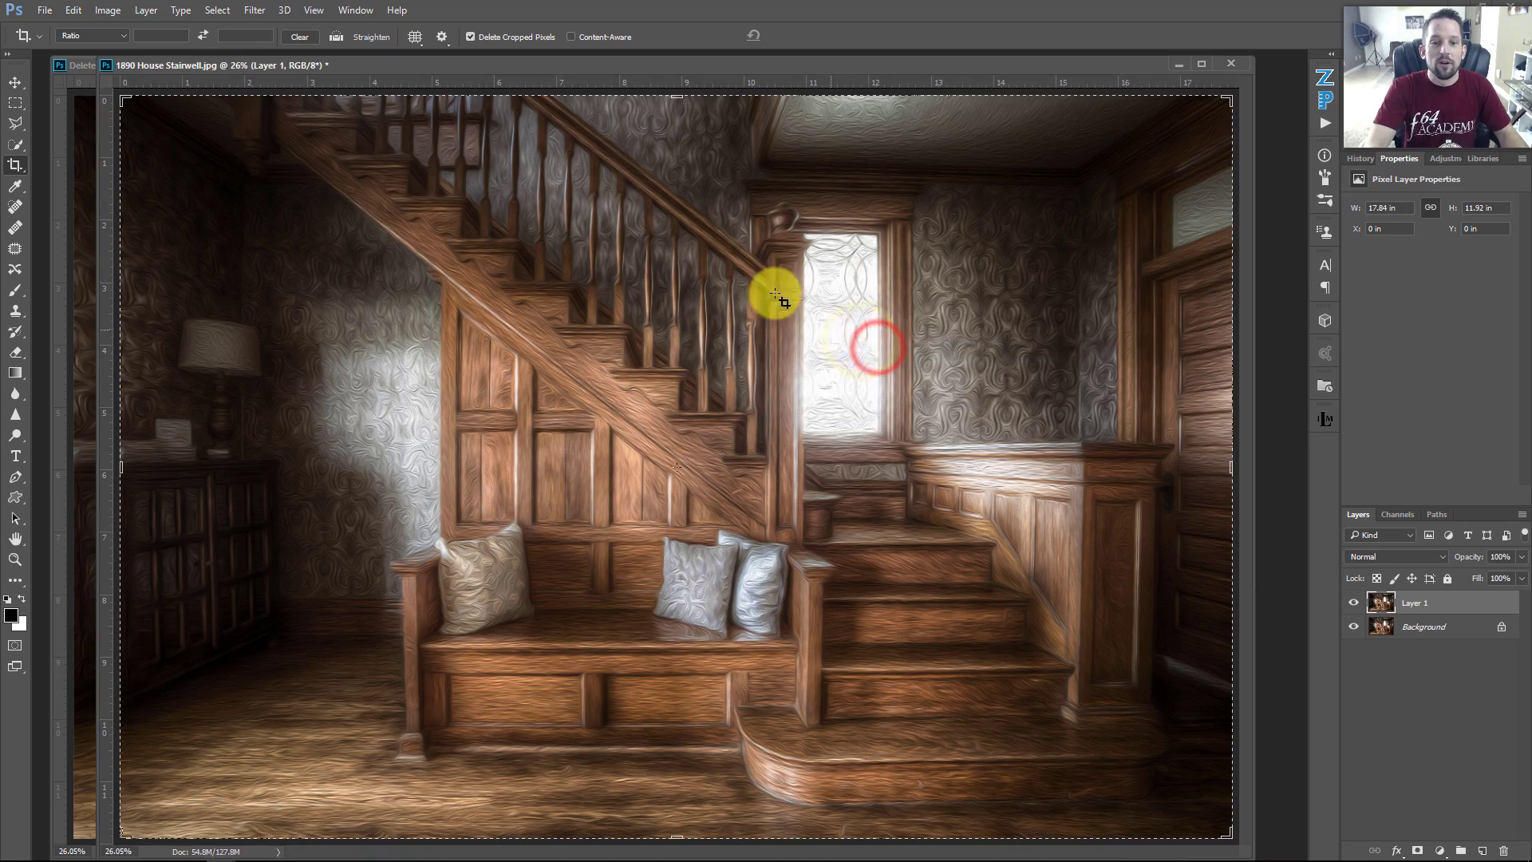
pyautogui.click(725, 321)
pyautogui.click(780, 404)
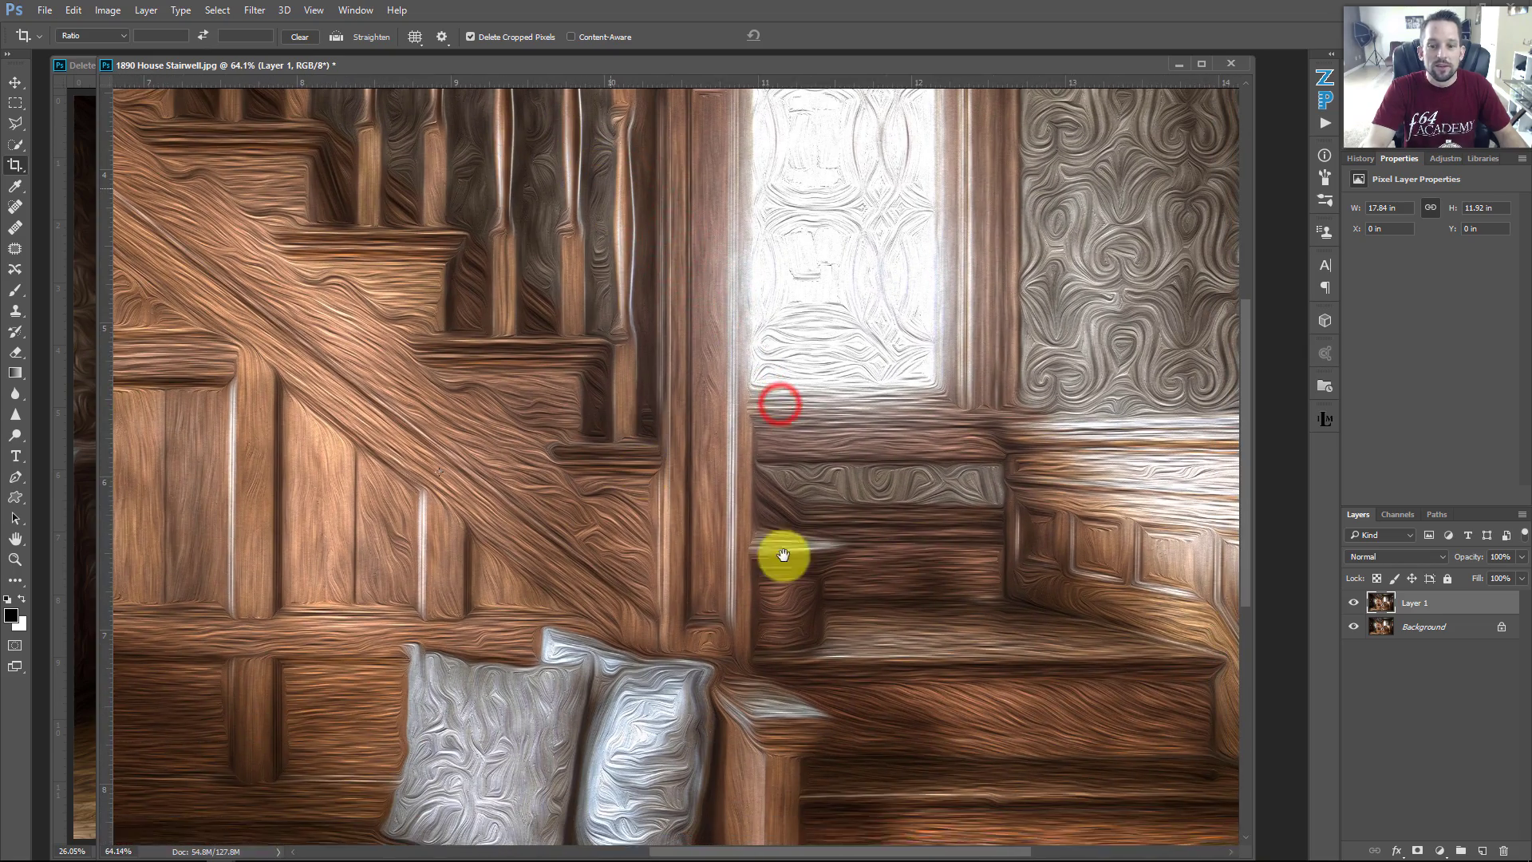
# - Return to the Delete Layer document, inspect the stairs up close, and set the High Pass Detail layer's opacity to 55%
pyautogui.click(80, 65)
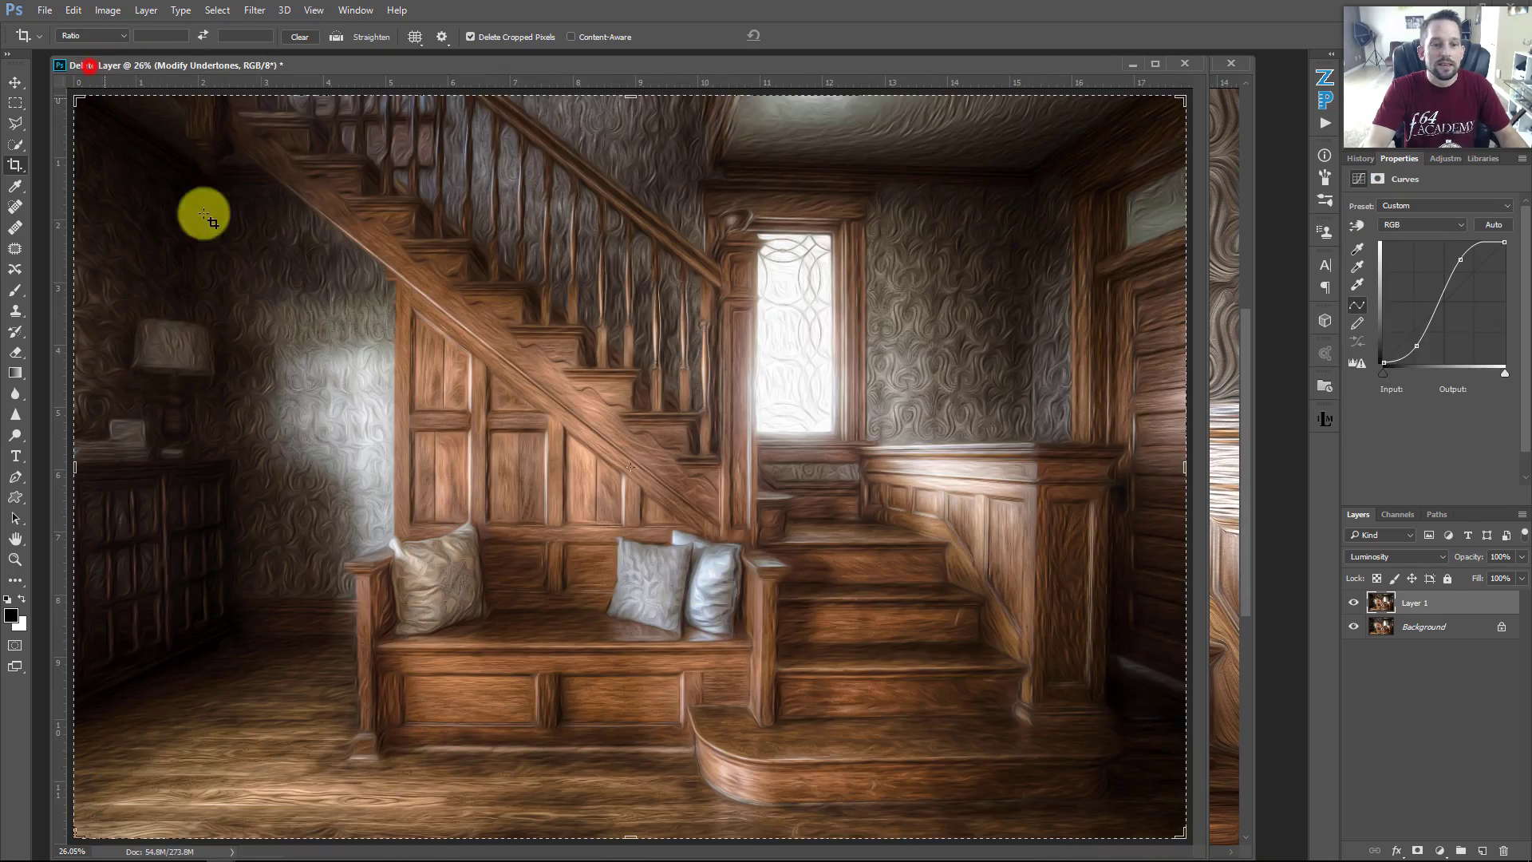
pyautogui.click(760, 556)
pyautogui.moveTo(798, 519); pyautogui.dragTo(636, 471)
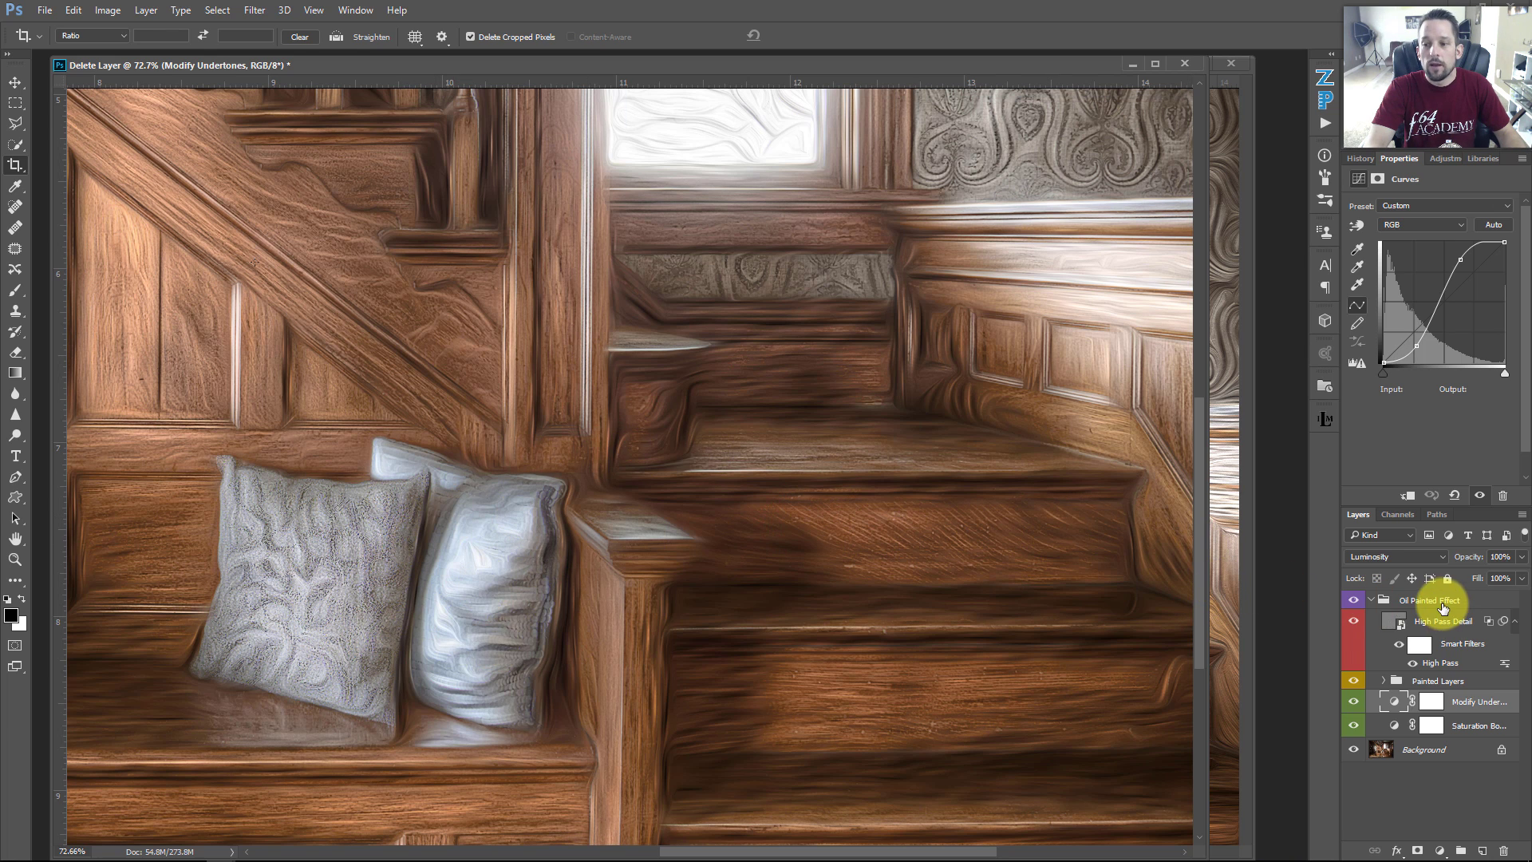
pyautogui.click(1416, 620)
pyautogui.click(1522, 558)
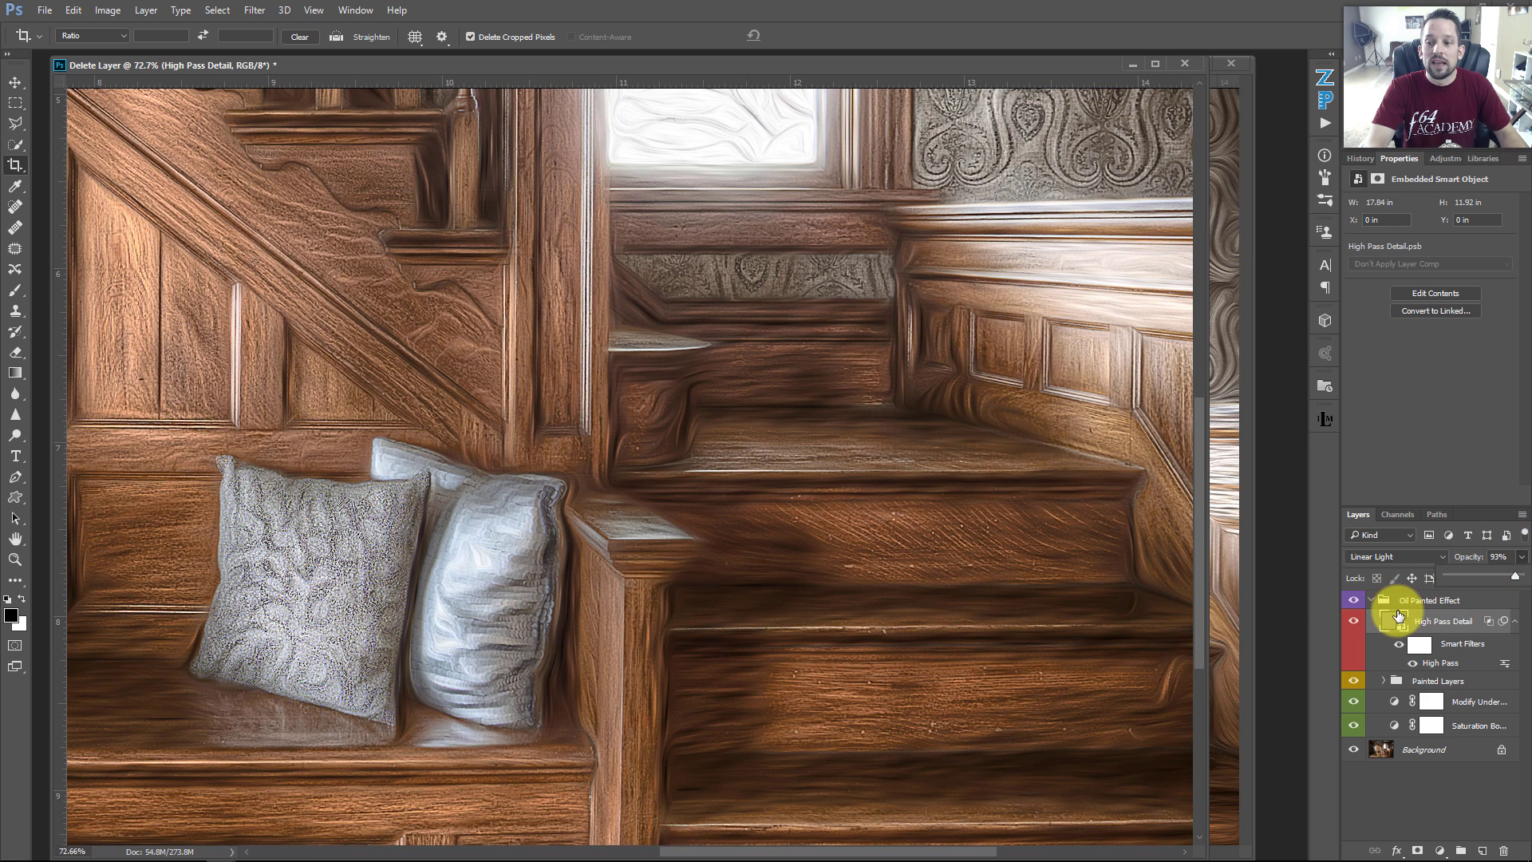
pyautogui.click(1515, 576)
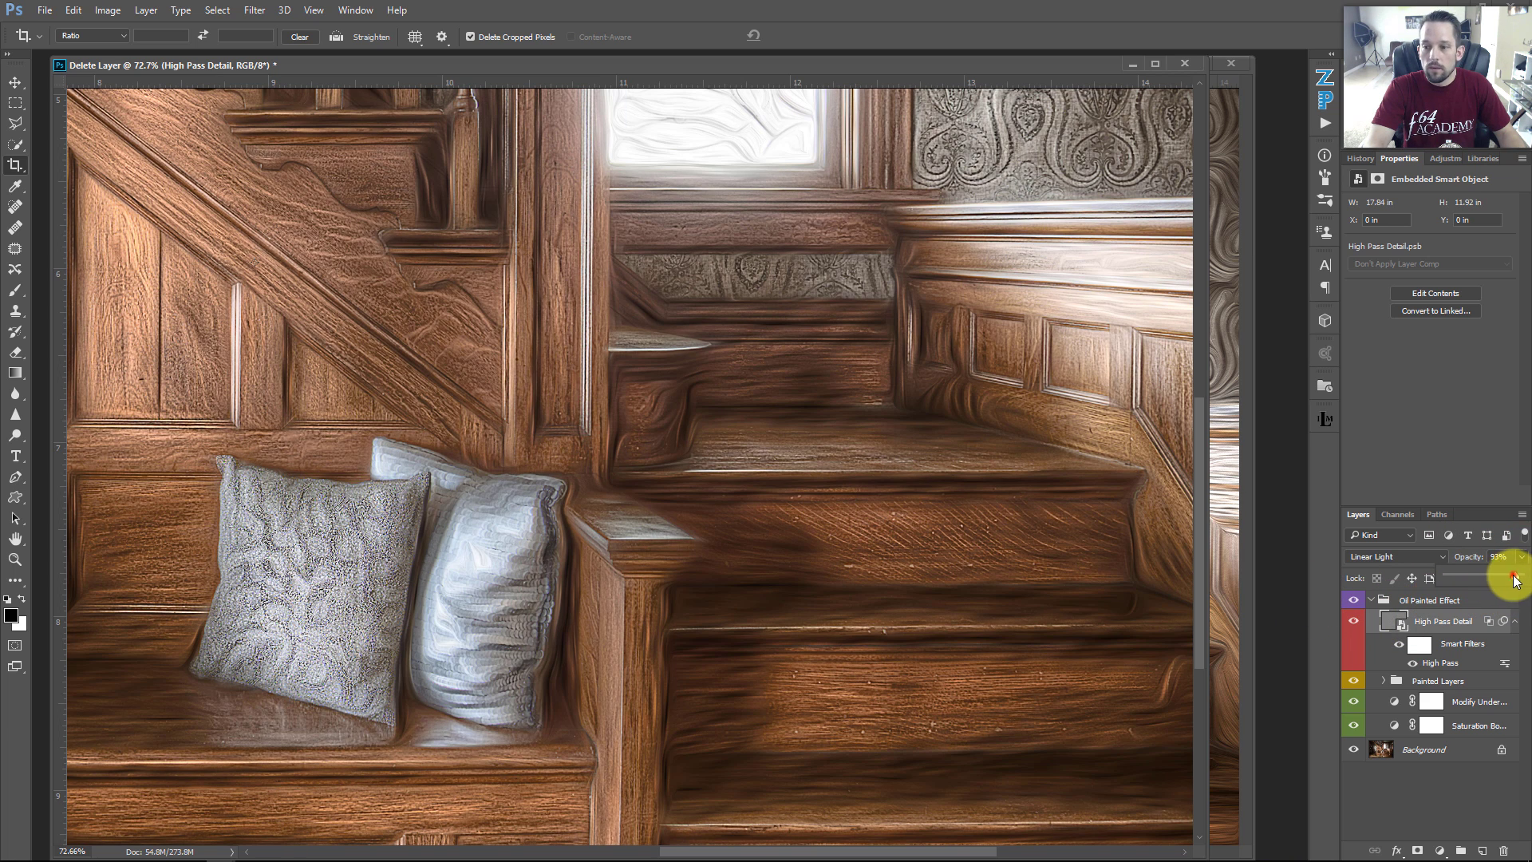
pyautogui.moveTo(1515, 576); pyautogui.dragTo(1494, 587)
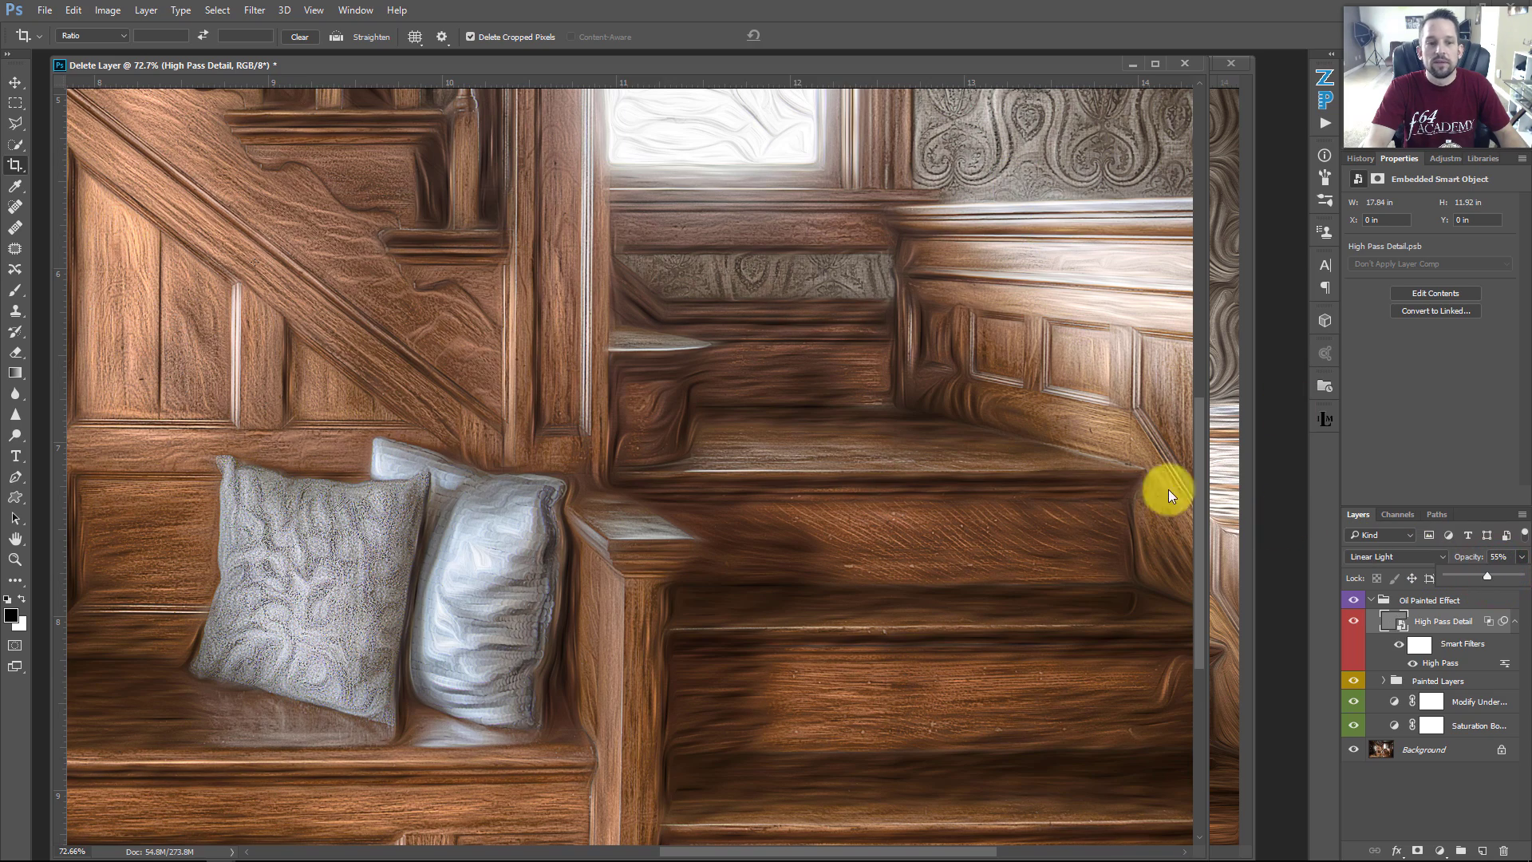
# - Compare the stair and wood-panel texture in 1890 House Stairwell.jpg with the Delete Layer document, ending at full view
pyautogui.click(1228, 421)
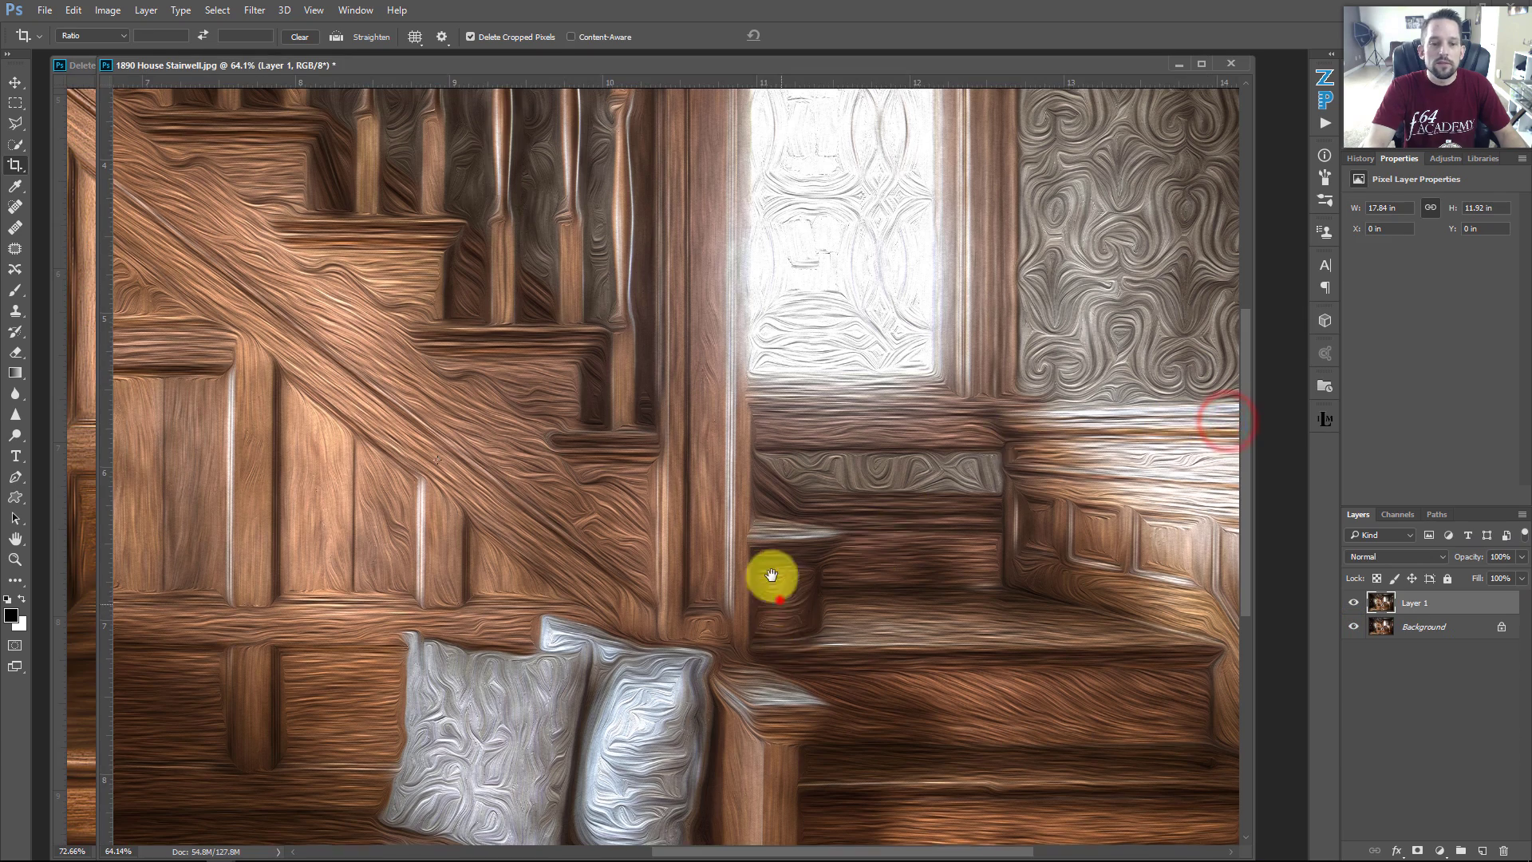
pyautogui.moveTo(779, 597); pyautogui.dragTo(520, 301)
pyautogui.moveTo(763, 528); pyautogui.dragTo(562, 537)
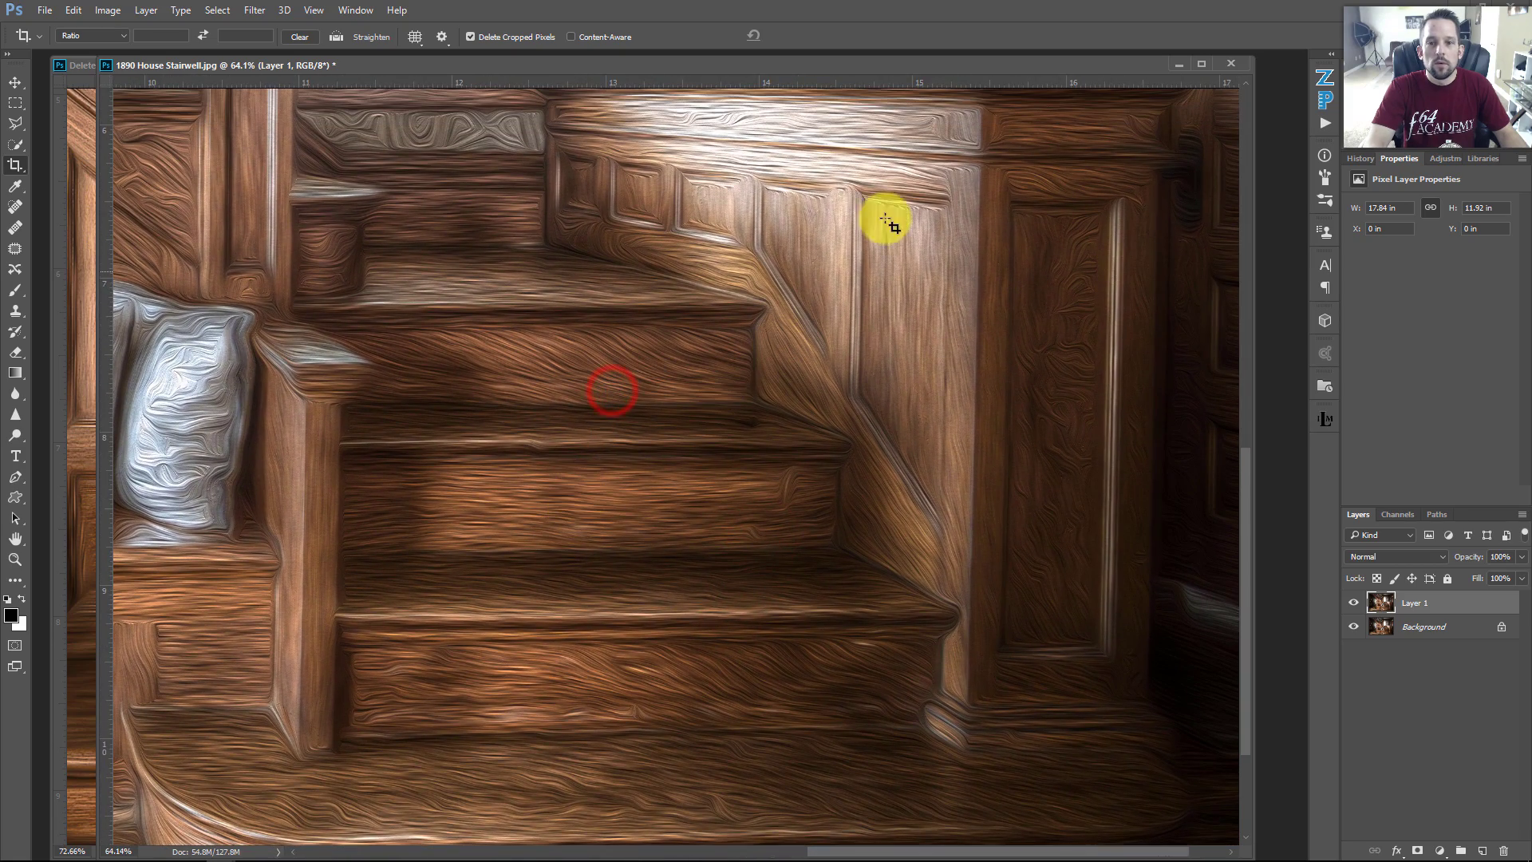
pyautogui.click(77, 201)
pyautogui.moveTo(1002, 374); pyautogui.dragTo(899, 332)
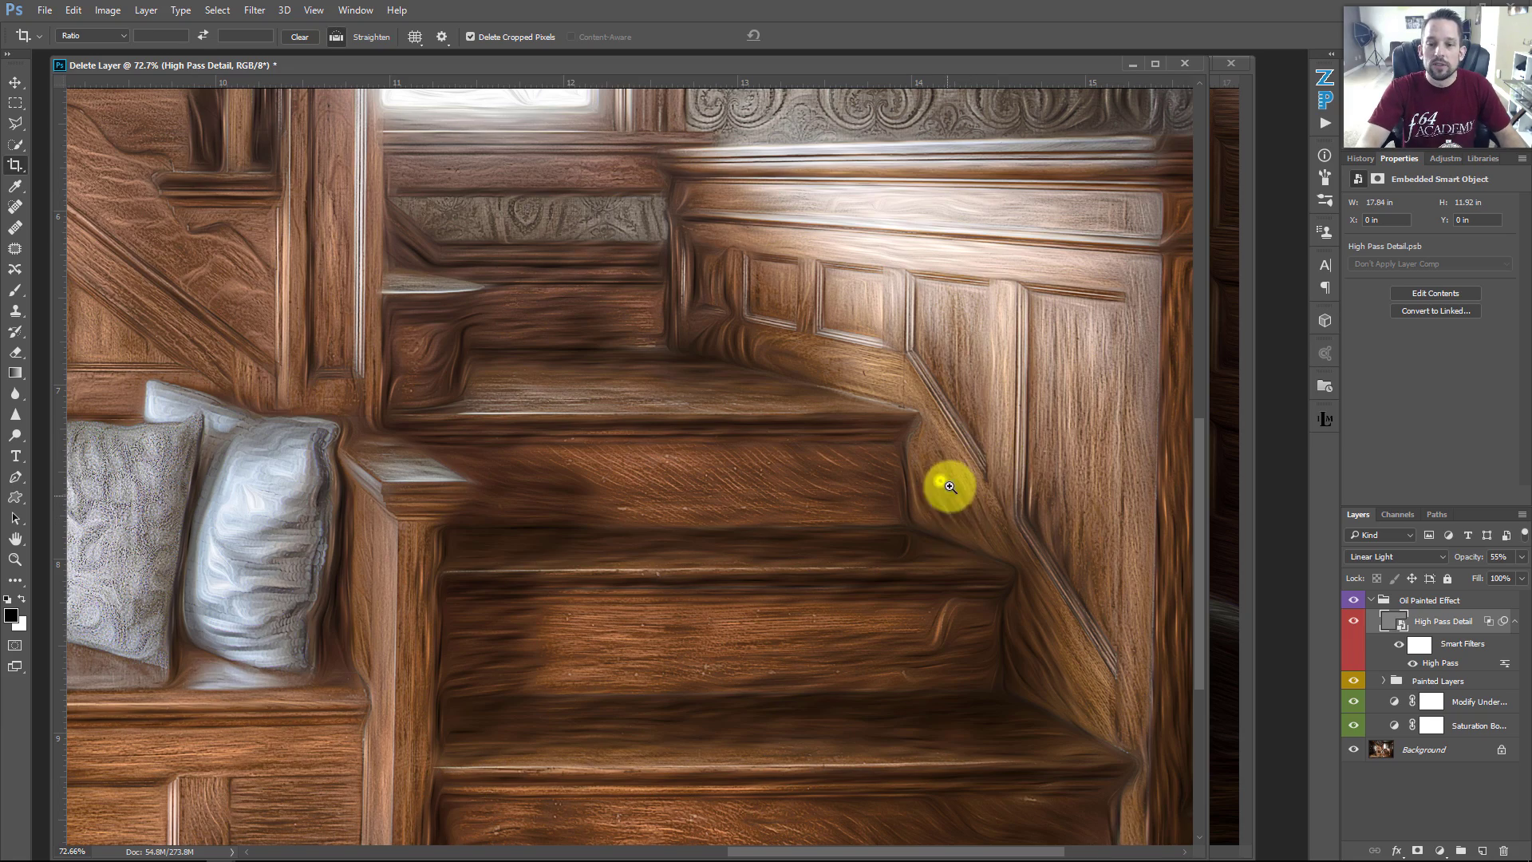
pyautogui.hotkey('ctrl', '0')
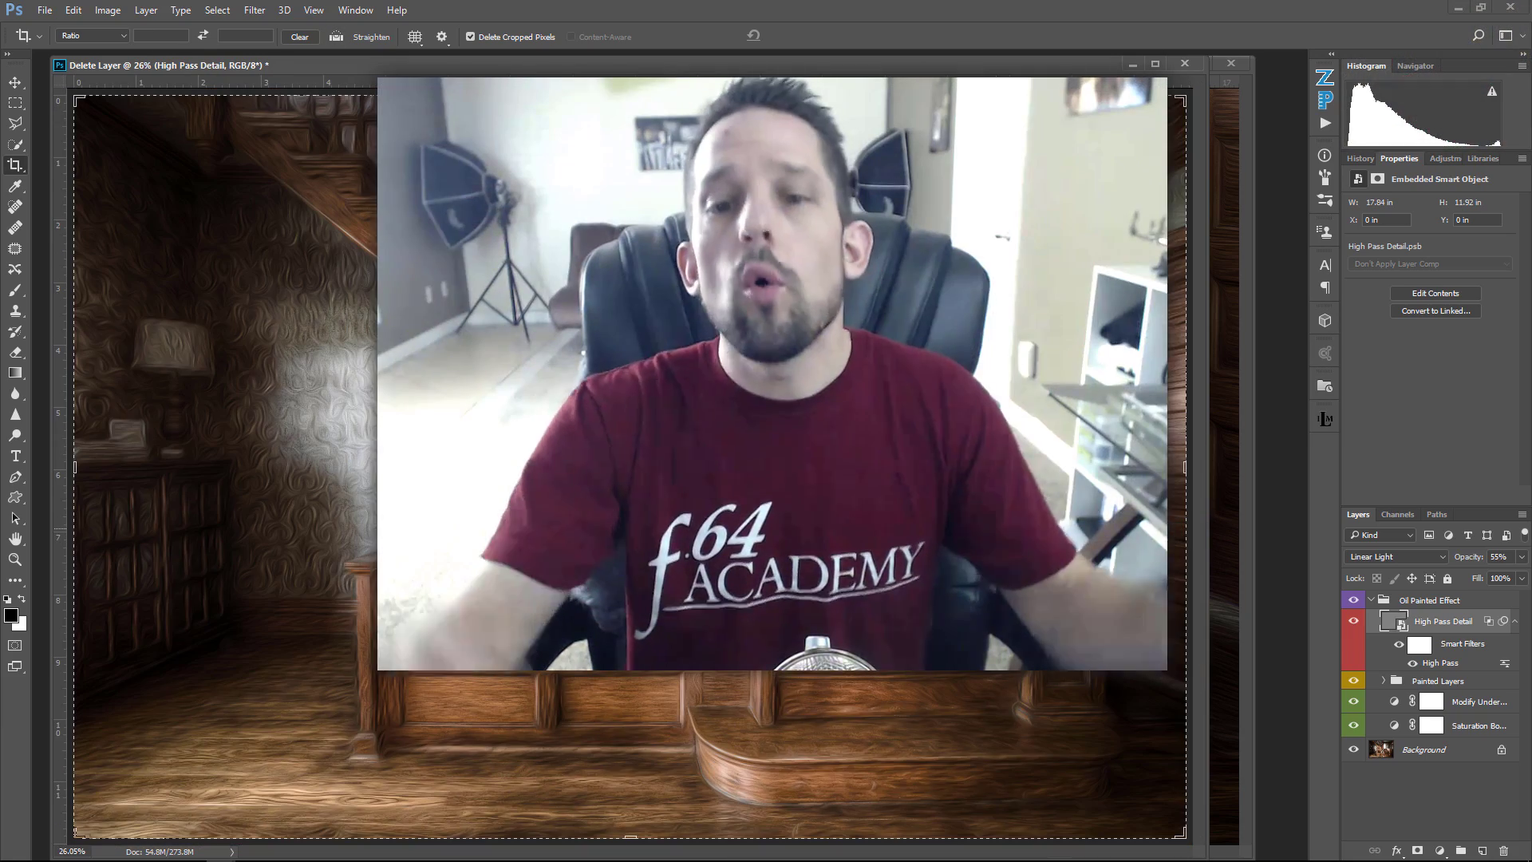